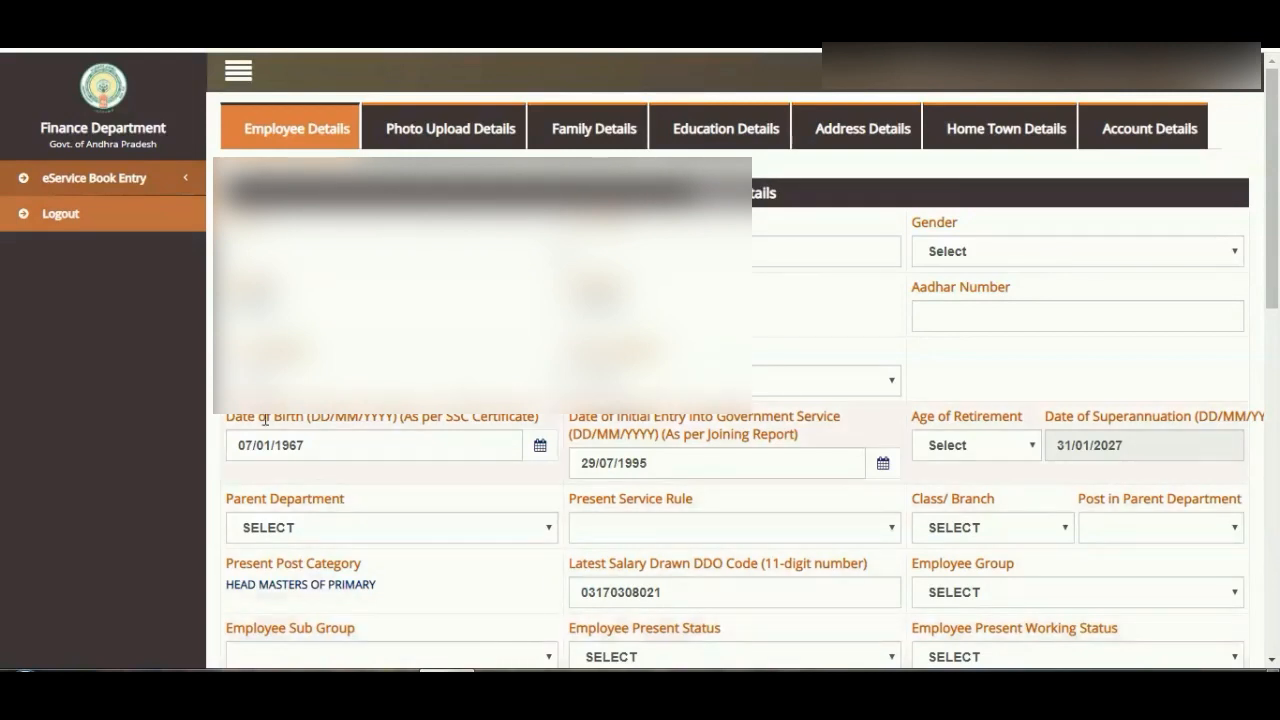
Expand the eService Book Entry parts and set the employee's gender to Male in the basic details
{"action": "left_click", "coordinate": [155, 190]}
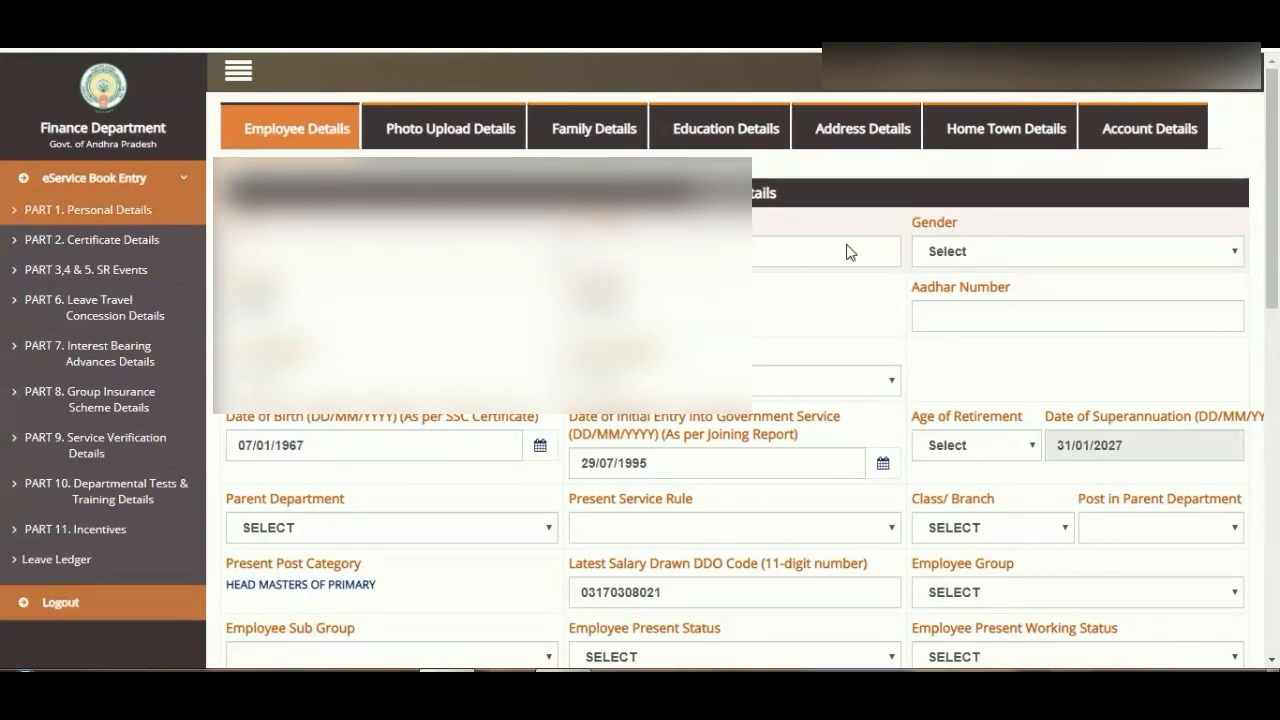
{"action": "left_click", "coordinate": [968, 255]}
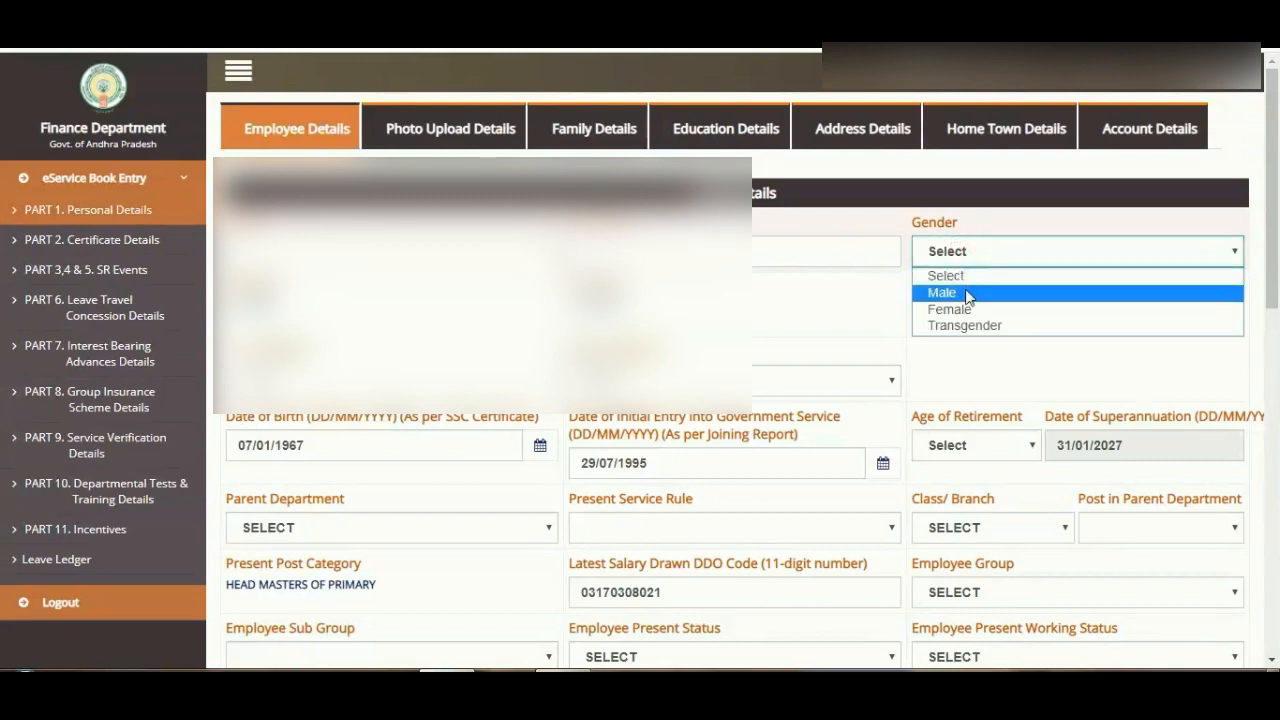
{"action": "left_click", "coordinate": [966, 290]}
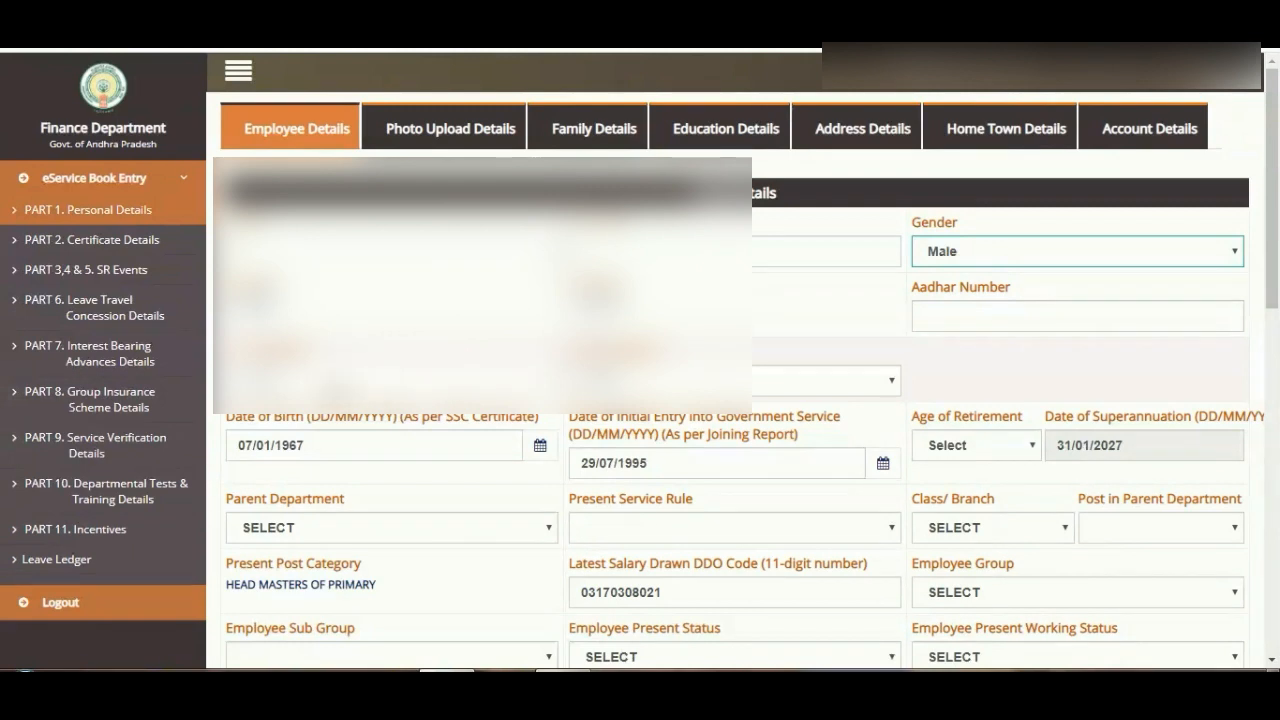
Set the employee's marital status to Married in the basic details
{"action": "left_click", "coordinate": [288, 381]}
{"action": "left_click", "coordinate": [295, 381]}
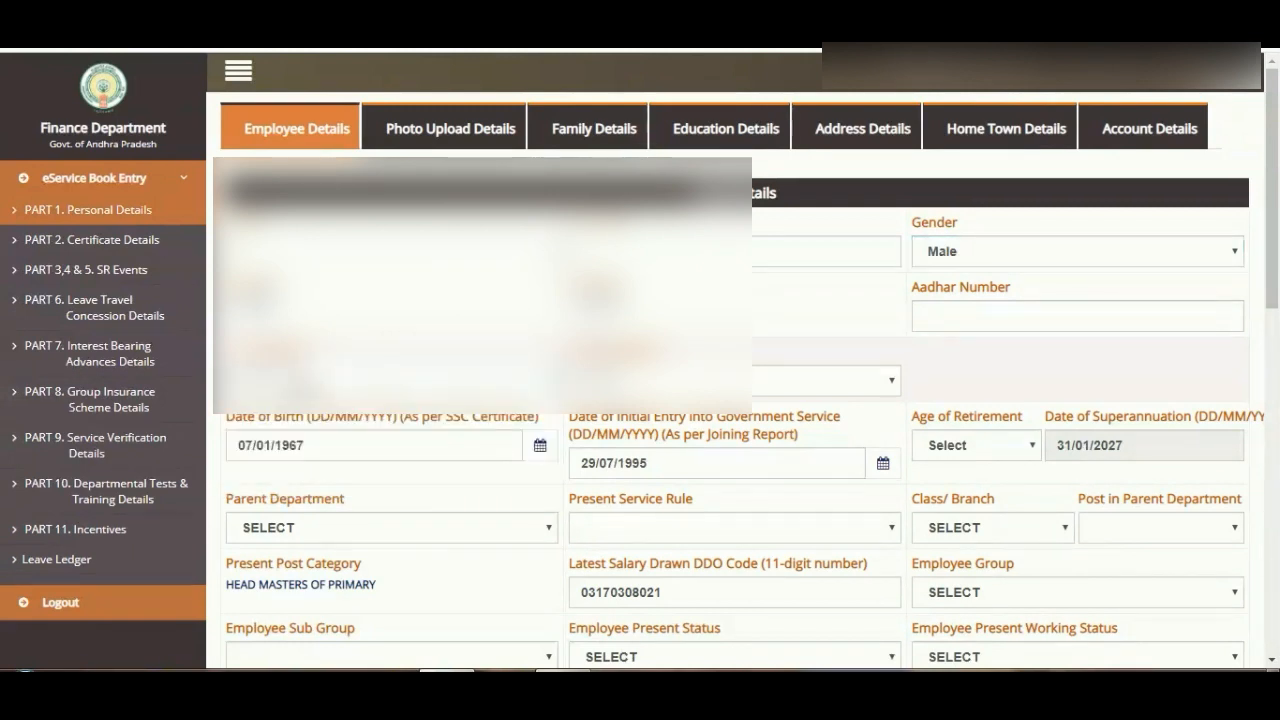
{"action": "left_click", "coordinate": [302, 381]}
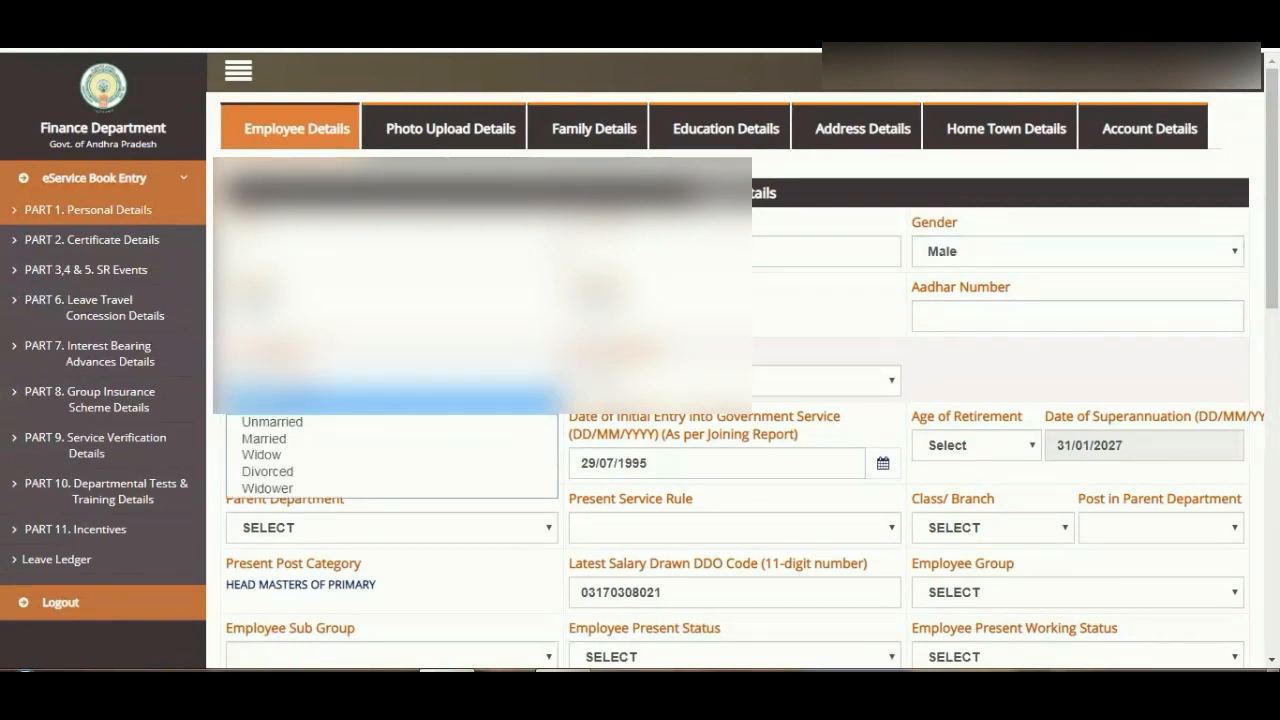
{"action": "left_click", "coordinate": [303, 438]}
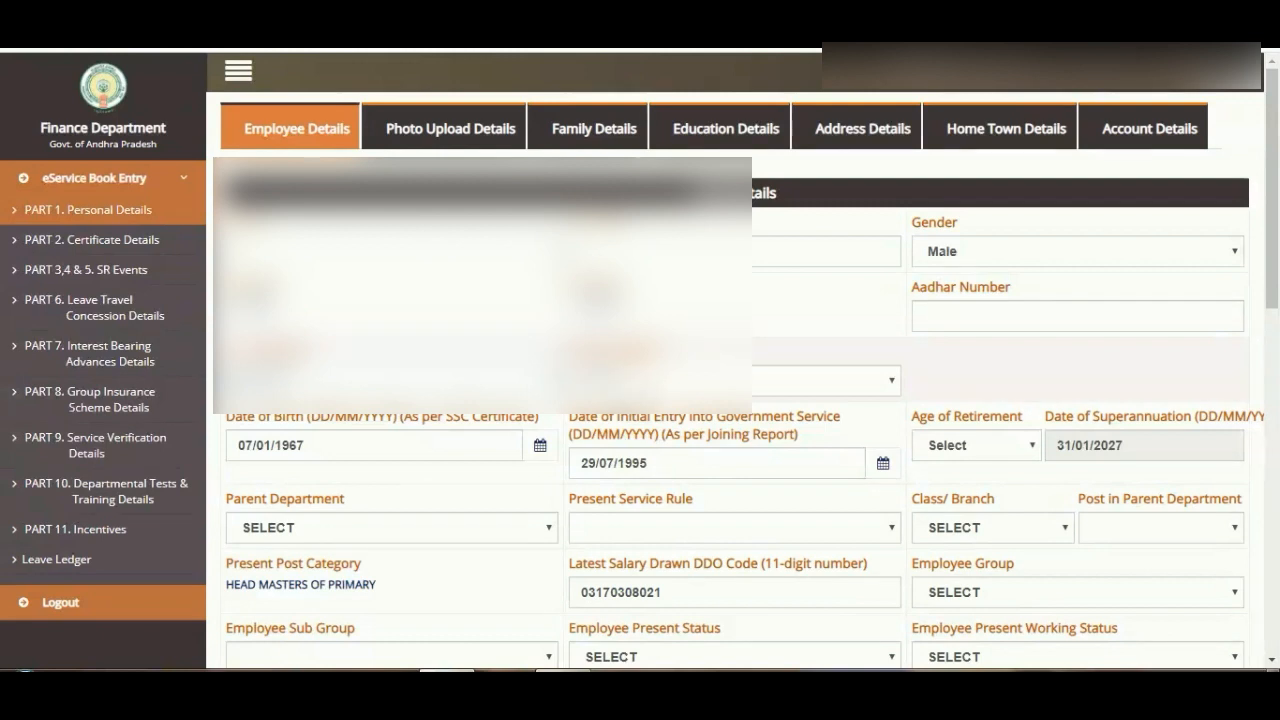
Choose BC-A as the employee's caste category, replacing a first choice of SC
{"action": "left_click", "coordinate": [668, 381]}
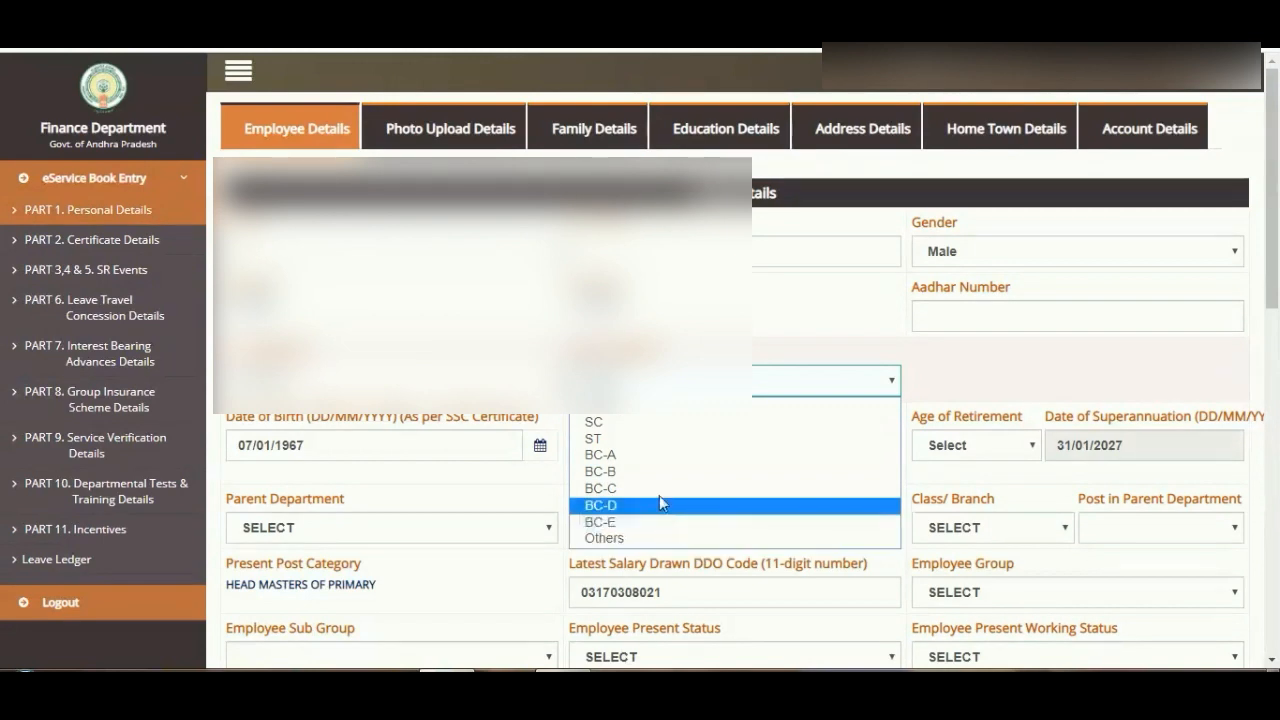
{"action": "left_click", "coordinate": [644, 422]}
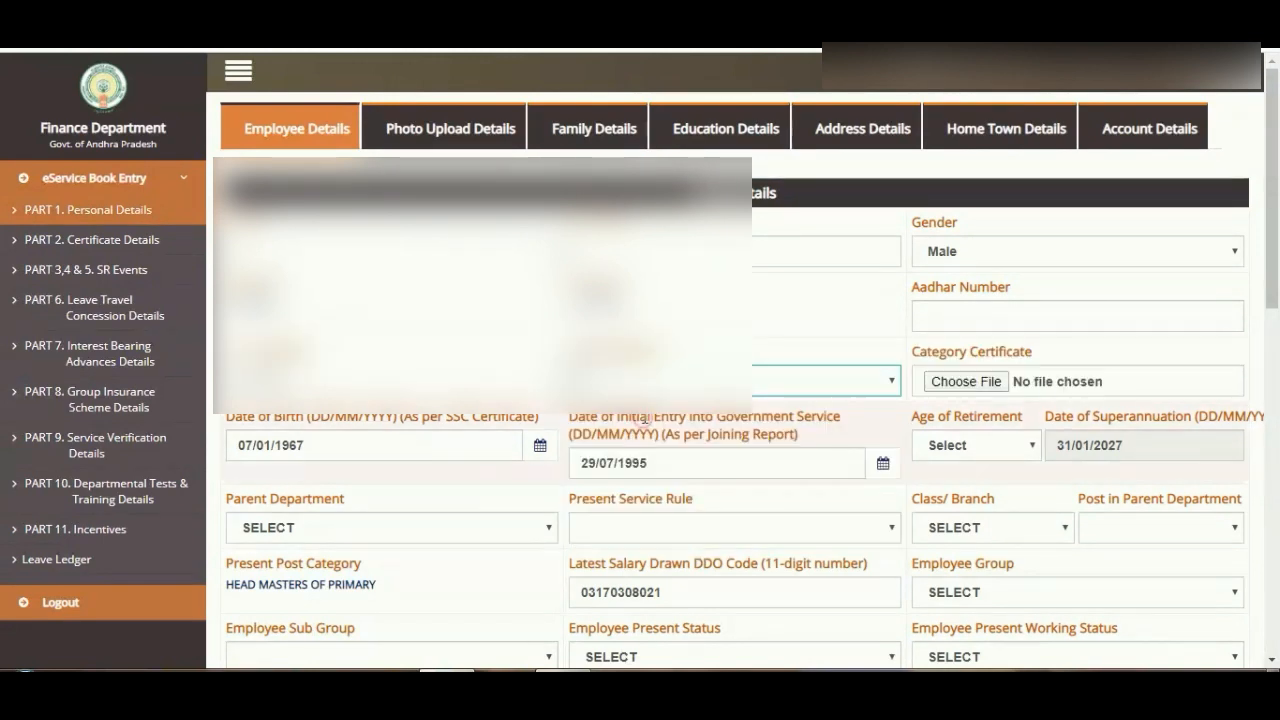
{"action": "left_click", "coordinate": [690, 381]}
{"action": "left_click", "coordinate": [690, 440]}
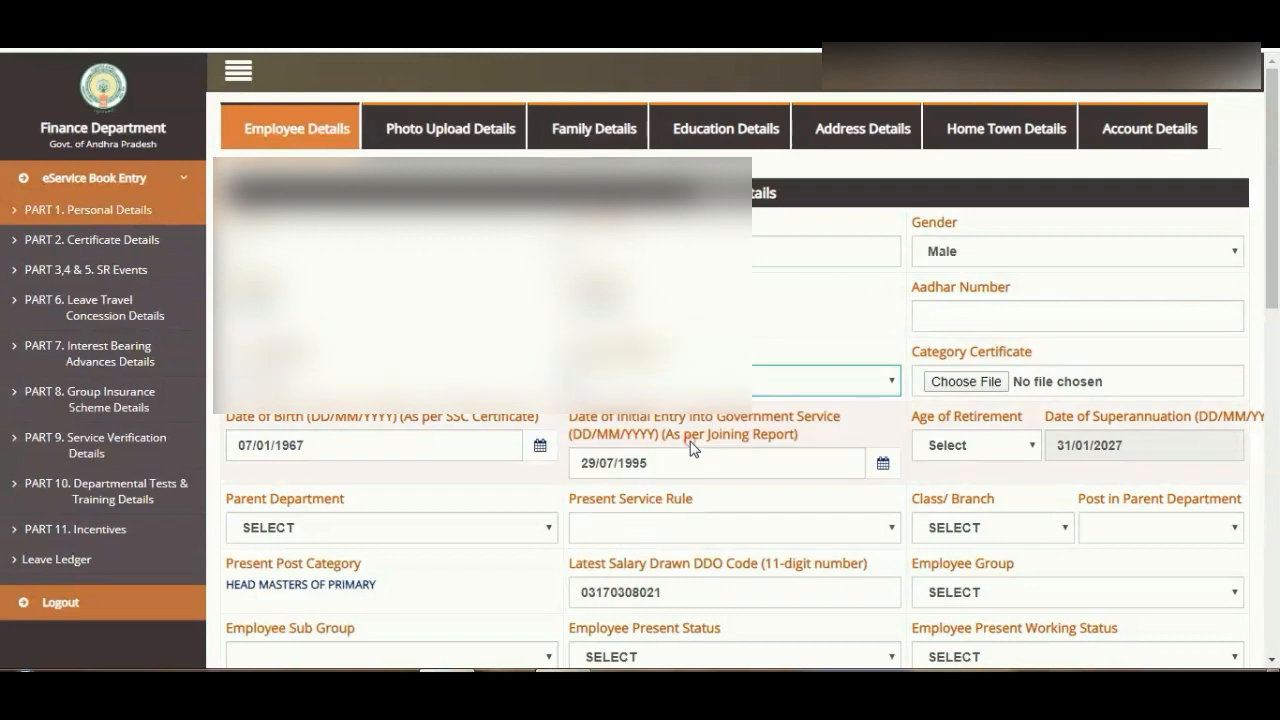
{"action": "left_click", "coordinate": [690, 381]}
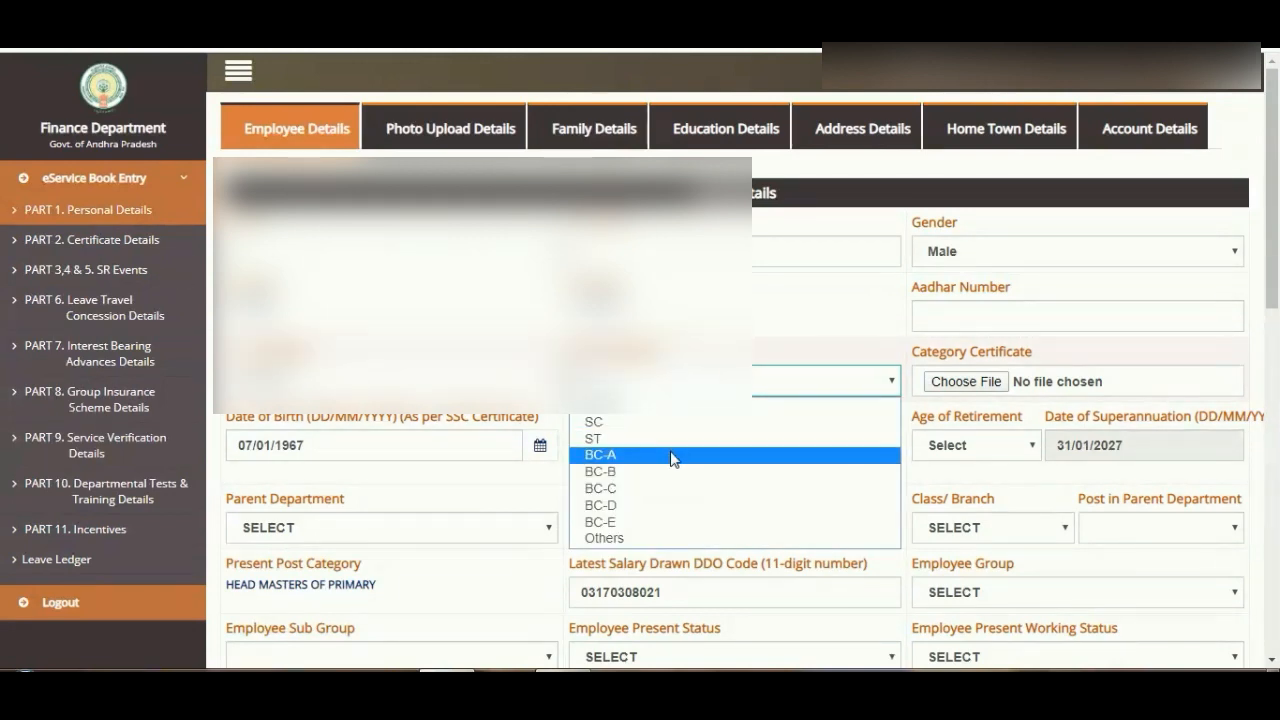
{"action": "left_click", "coordinate": [670, 452]}
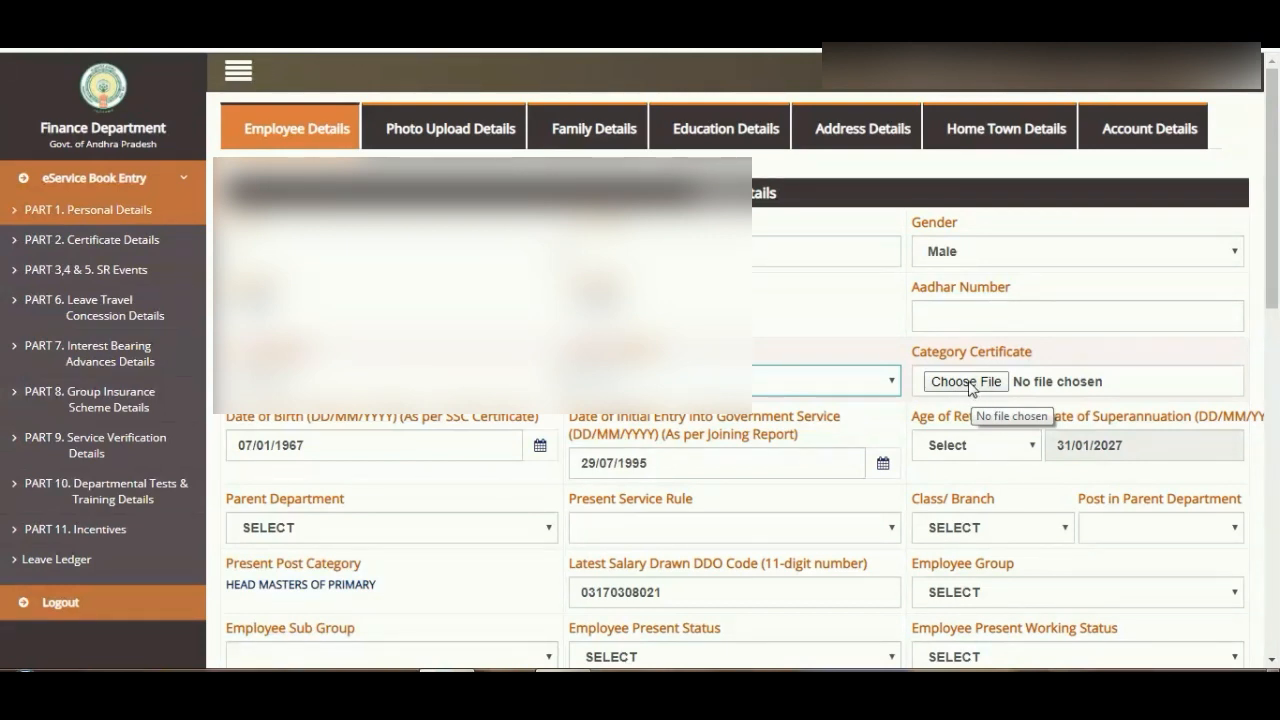
Try Others and SC as the caste category to compare the certificate requirement, and set it back to BC-A
{"action": "left_click", "coordinate": [838, 380]}
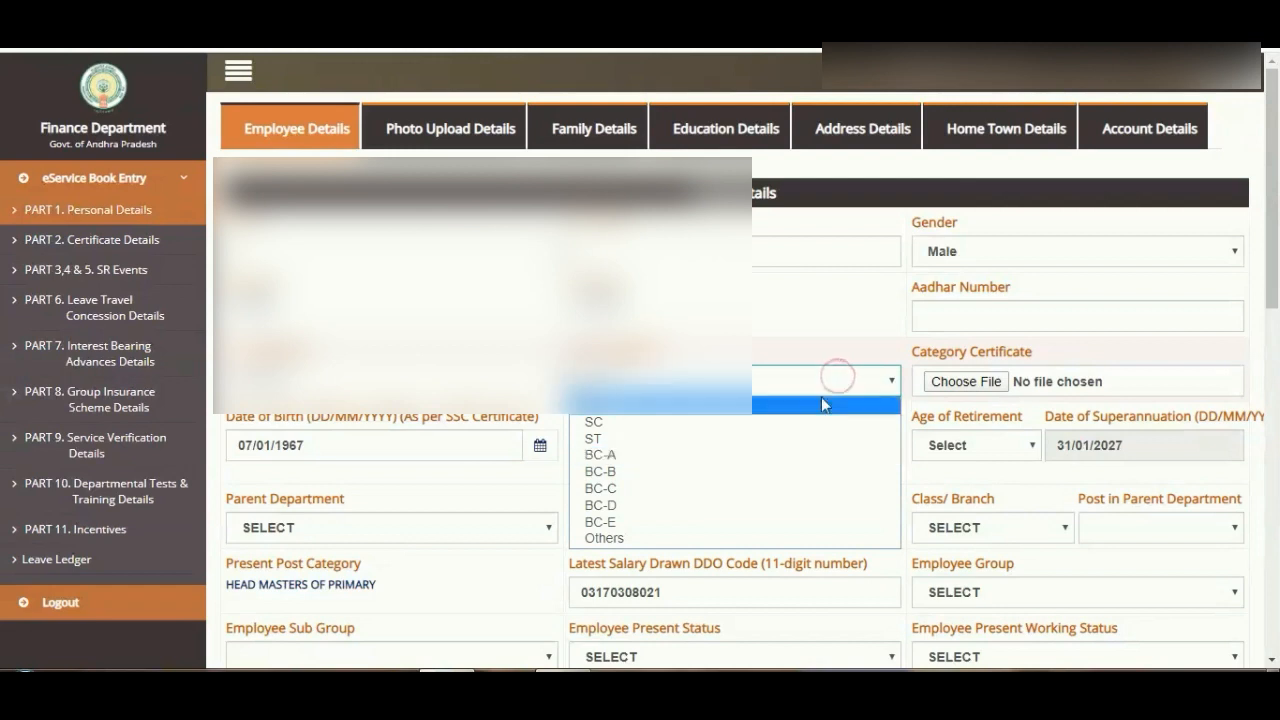
{"action": "left_click", "coordinate": [720, 538]}
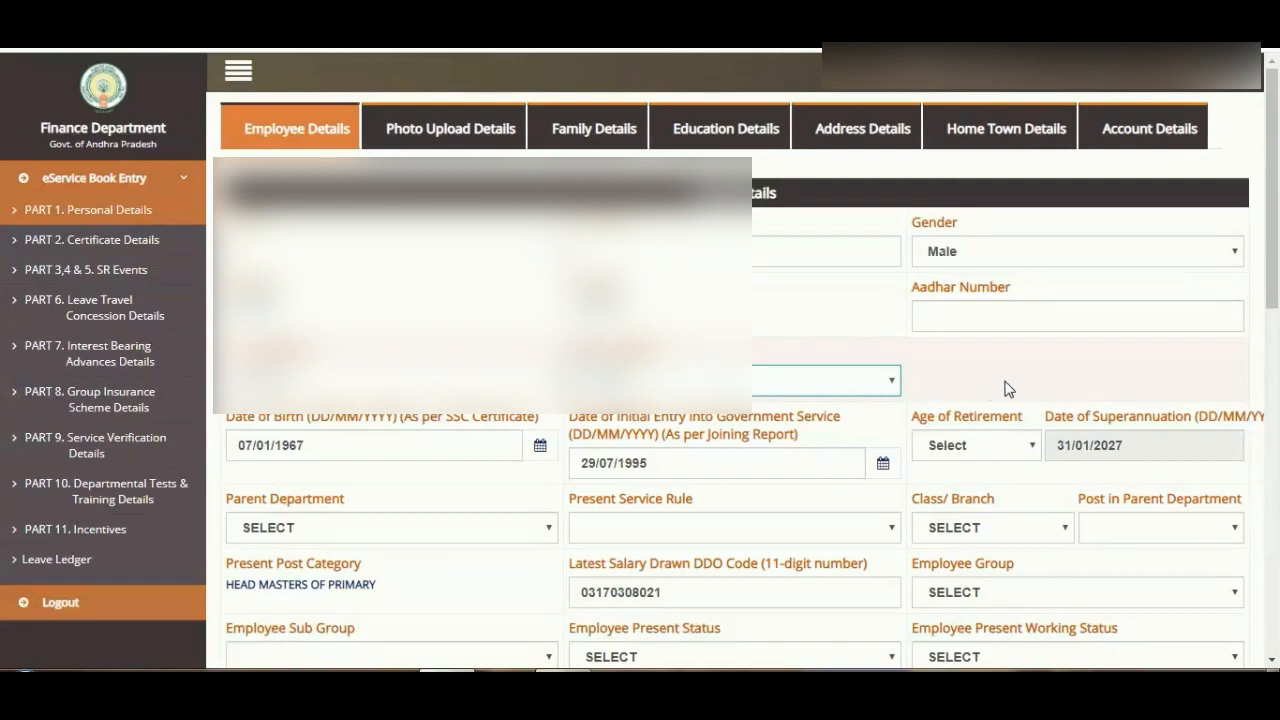
{"action": "left_click", "coordinate": [829, 388]}
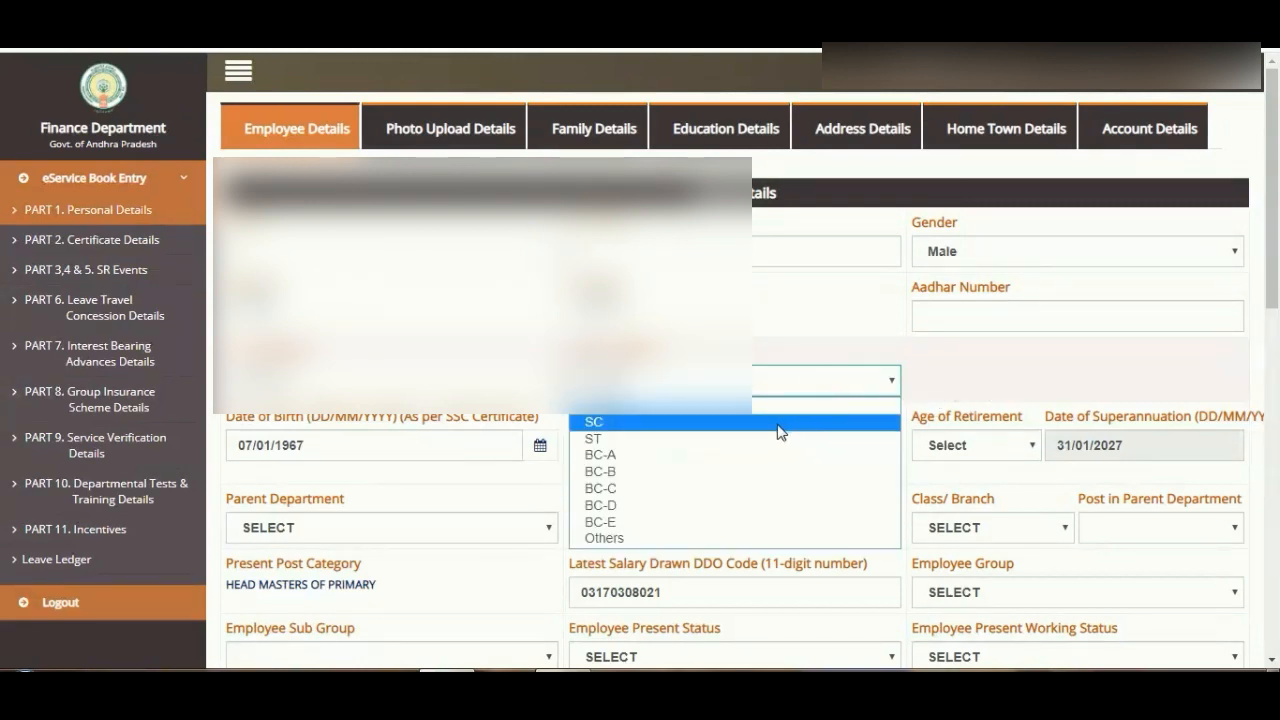
{"action": "left_click", "coordinate": [781, 432]}
{"action": "left_click", "coordinate": [737, 381]}
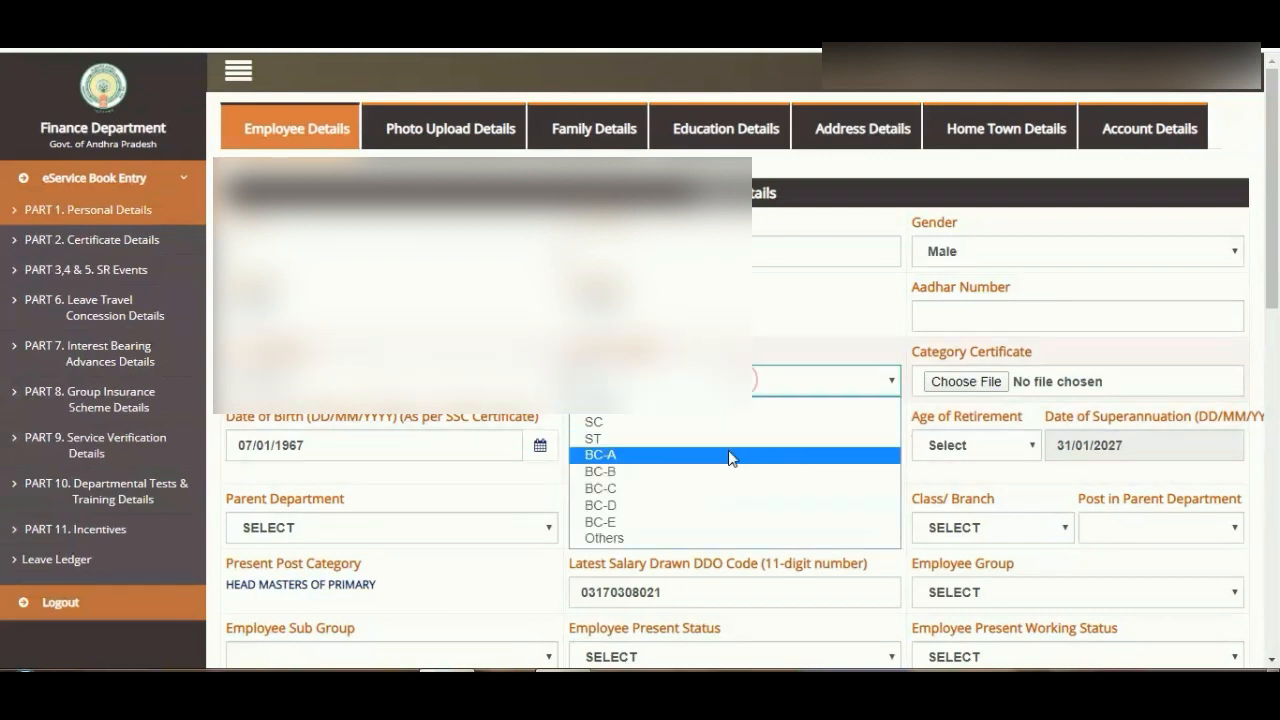
{"action": "left_click", "coordinate": [729, 455]}
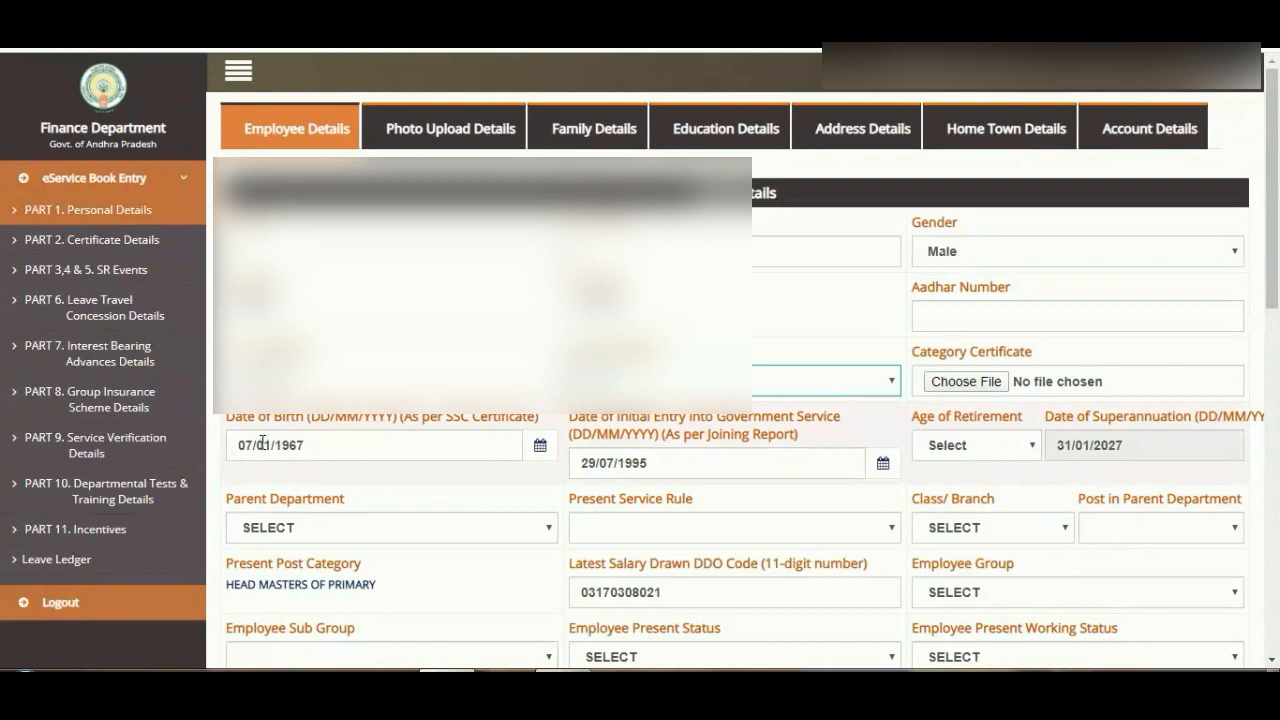
Pick the employee's date of birth as per the SSC certificate and set the age of retirement to 60 Years
{"action": "left_click", "coordinate": [538, 450]}
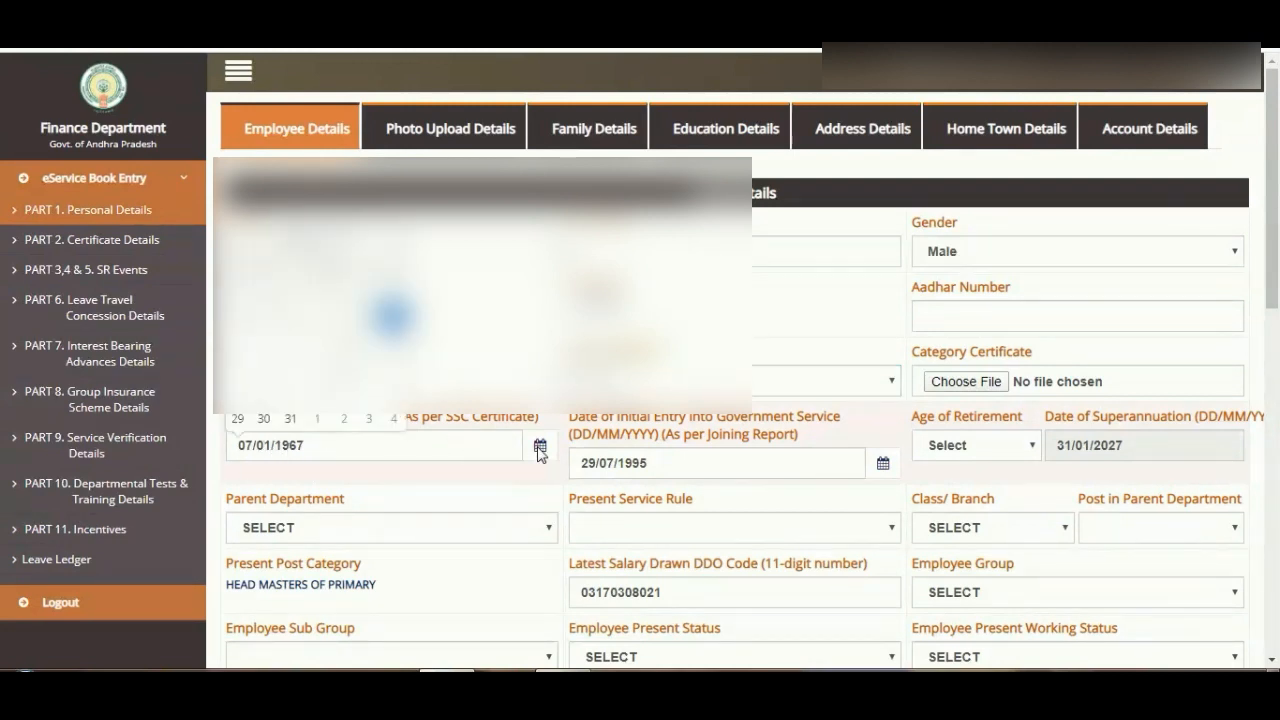
{"action": "left_click", "coordinate": [240, 240]}
{"action": "left_click", "coordinate": [240, 240]}
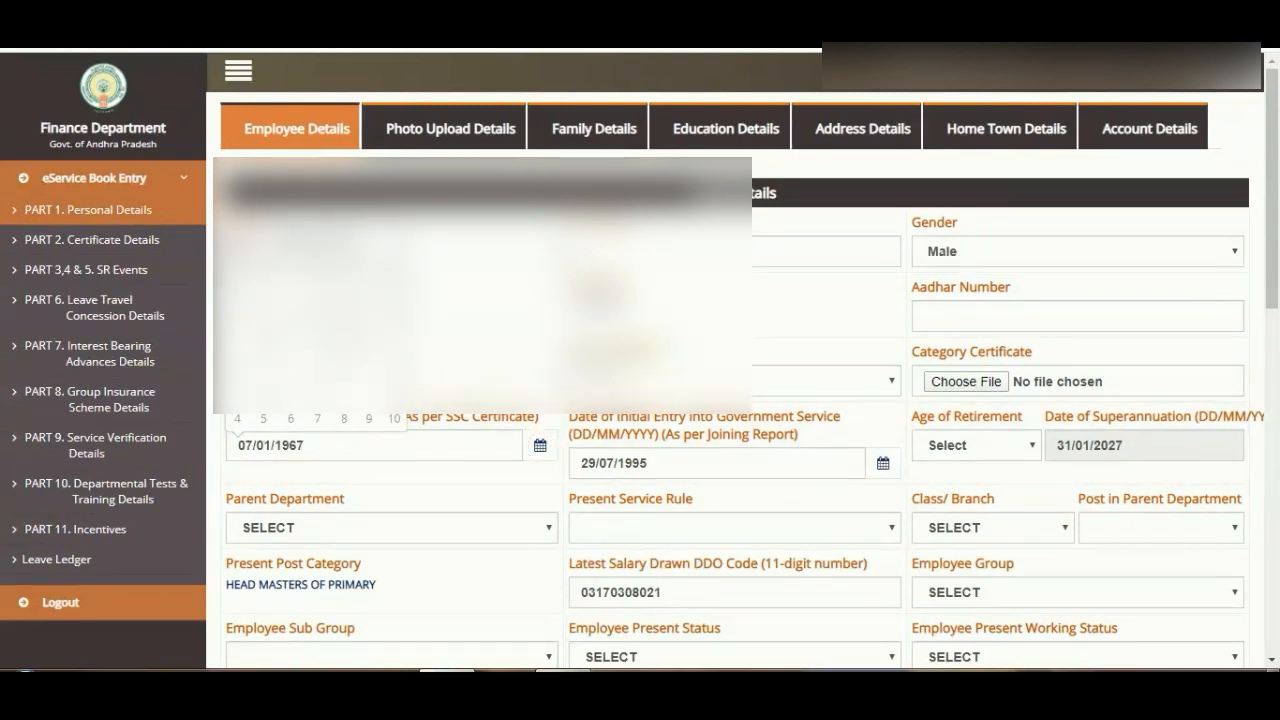
{"action": "left_click", "coordinate": [240, 240]}
{"action": "left_click", "coordinate": [240, 240]}
{"action": "left_click", "coordinate": [240, 240]}
{"action": "left_click", "coordinate": [240, 240]}
{"action": "left_click", "coordinate": [240, 240]}
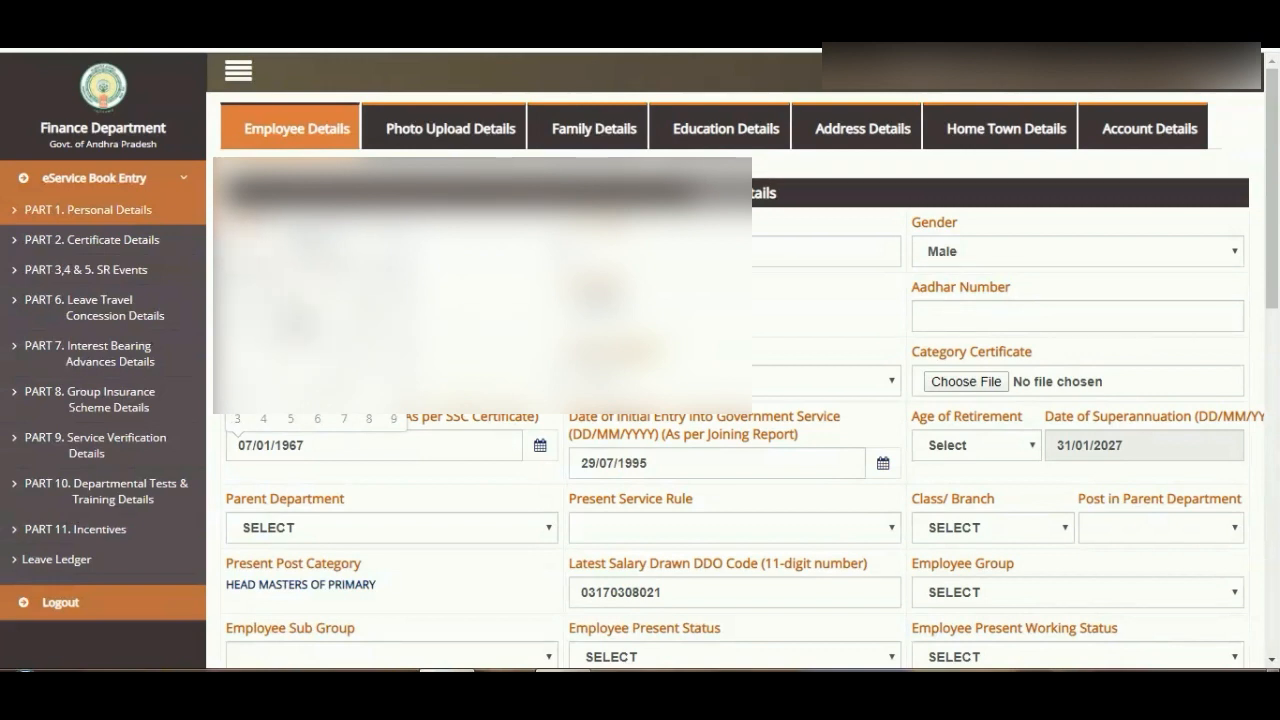
{"action": "left_click", "coordinate": [292, 316]}
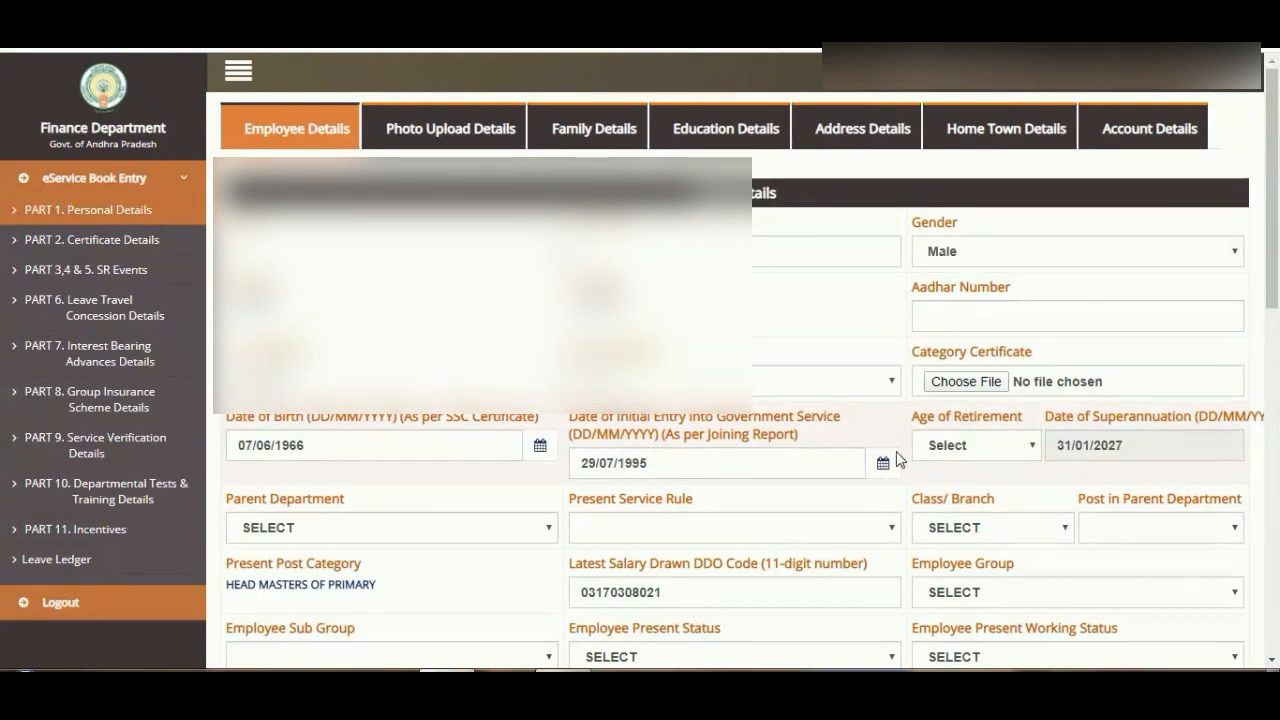
{"action": "left_click", "coordinate": [956, 448]}
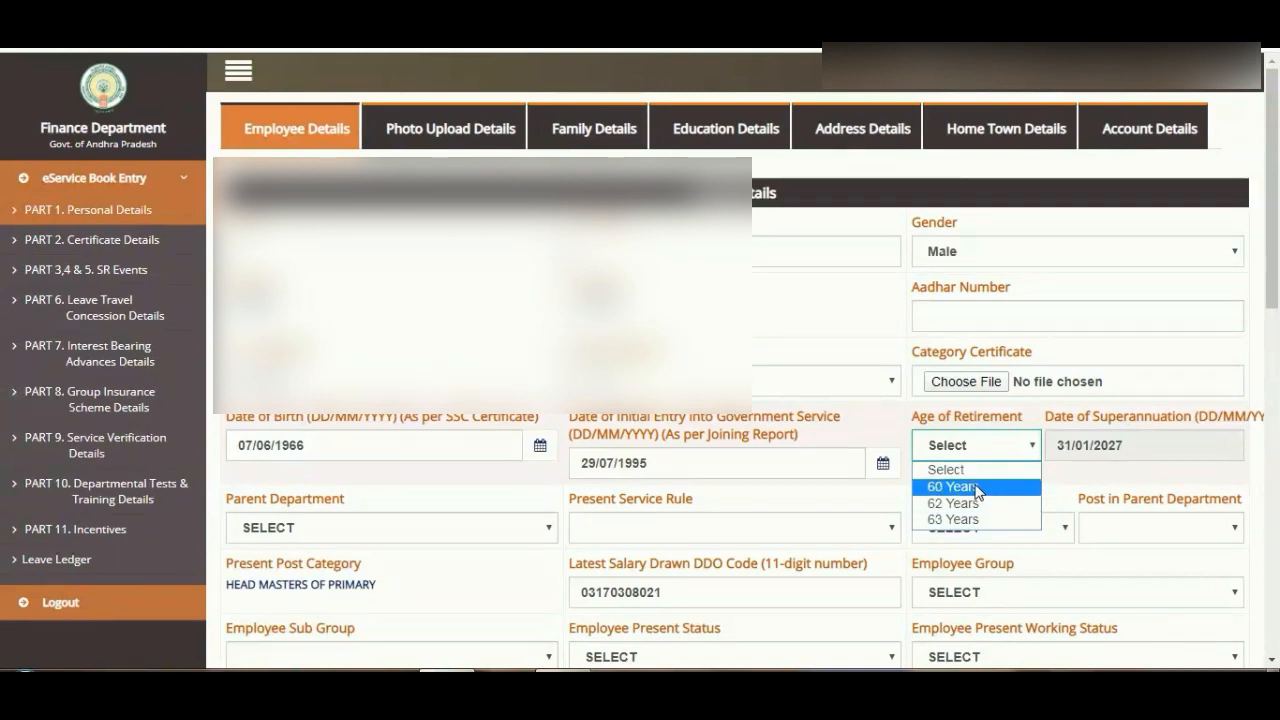
{"action": "left_click", "coordinate": [978, 488]}
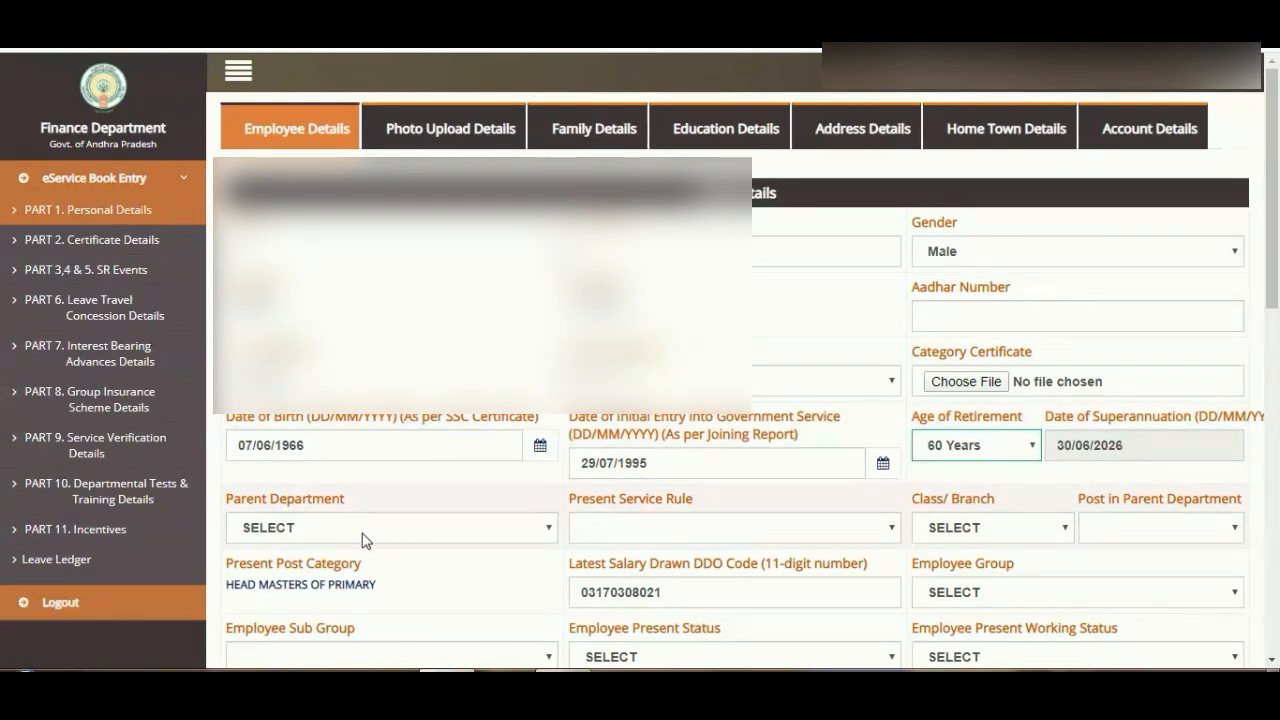
Set the parent department to ESE02-SCHOOL EDUCATION DEPARTMENT
{"action": "scroll", "coordinate": [362, 530], "scroll_direction": "down", "scroll_amount": 3}
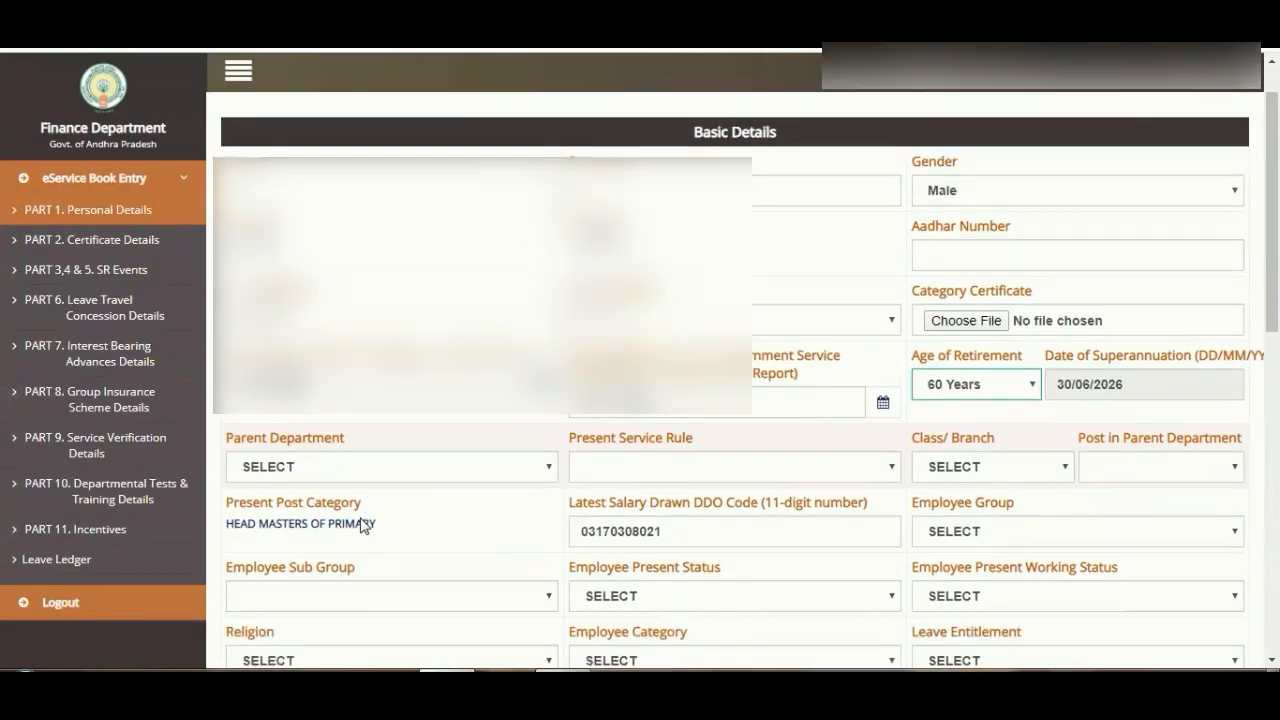
{"action": "scroll", "coordinate": [362, 527], "scroll_direction": "down", "scroll_amount": 1}
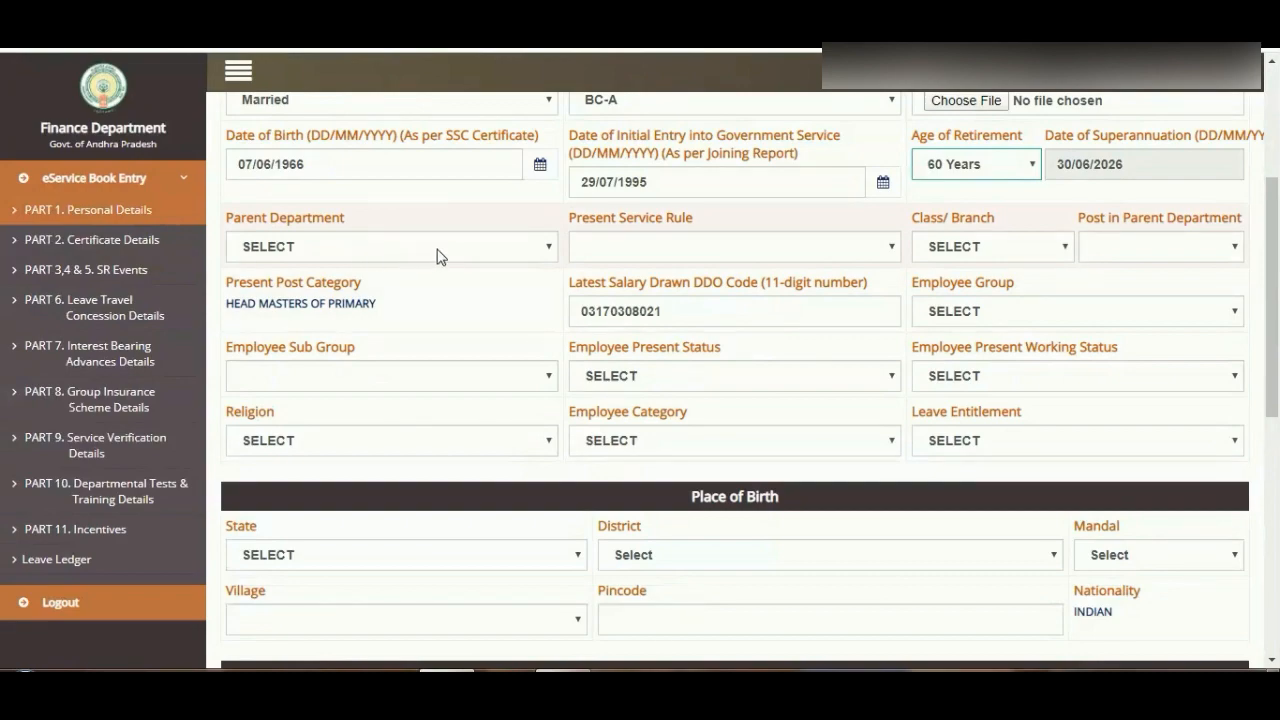
{"action": "left_click", "coordinate": [419, 246]}
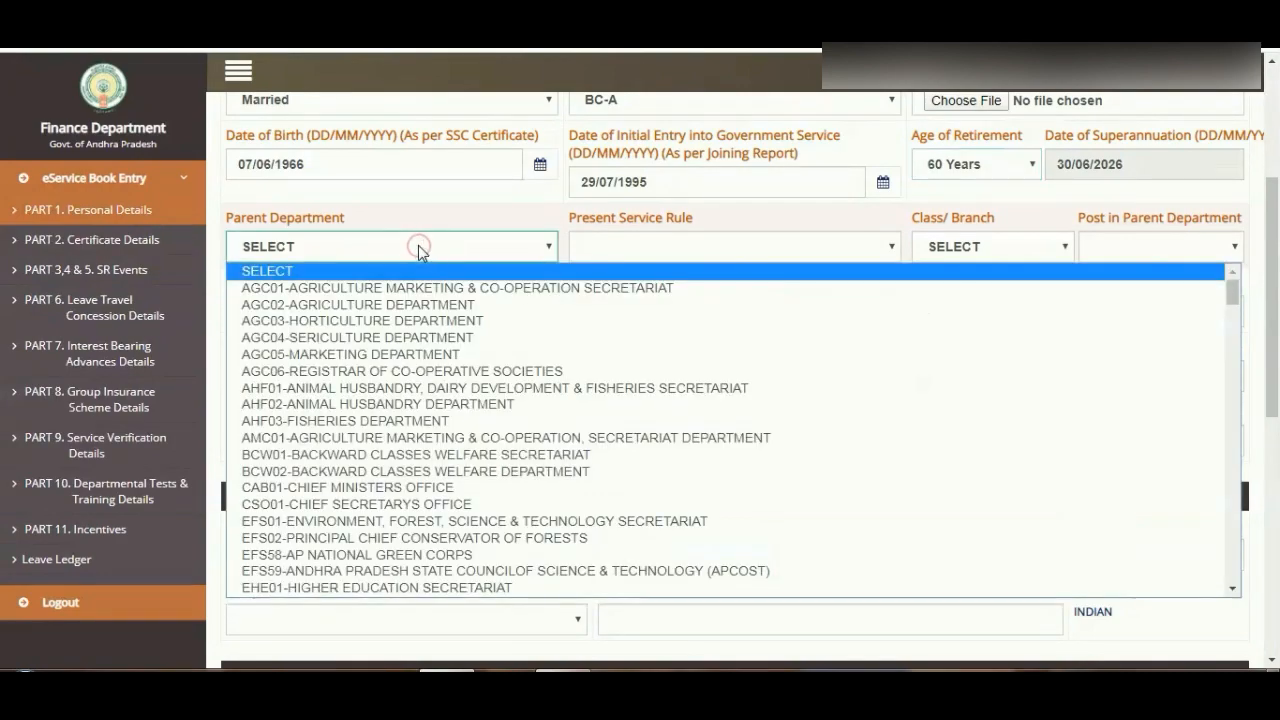
{"action": "scroll", "coordinate": [423, 326], "scroll_direction": "down", "scroll_amount": 2}
{"action": "scroll", "coordinate": [425, 327], "scroll_direction": "down", "scroll_amount": 7}
{"action": "scroll", "coordinate": [428, 325], "scroll_direction": "up", "scroll_amount": 8}
{"action": "scroll", "coordinate": [428, 323], "scroll_direction": "down", "scroll_amount": 7}
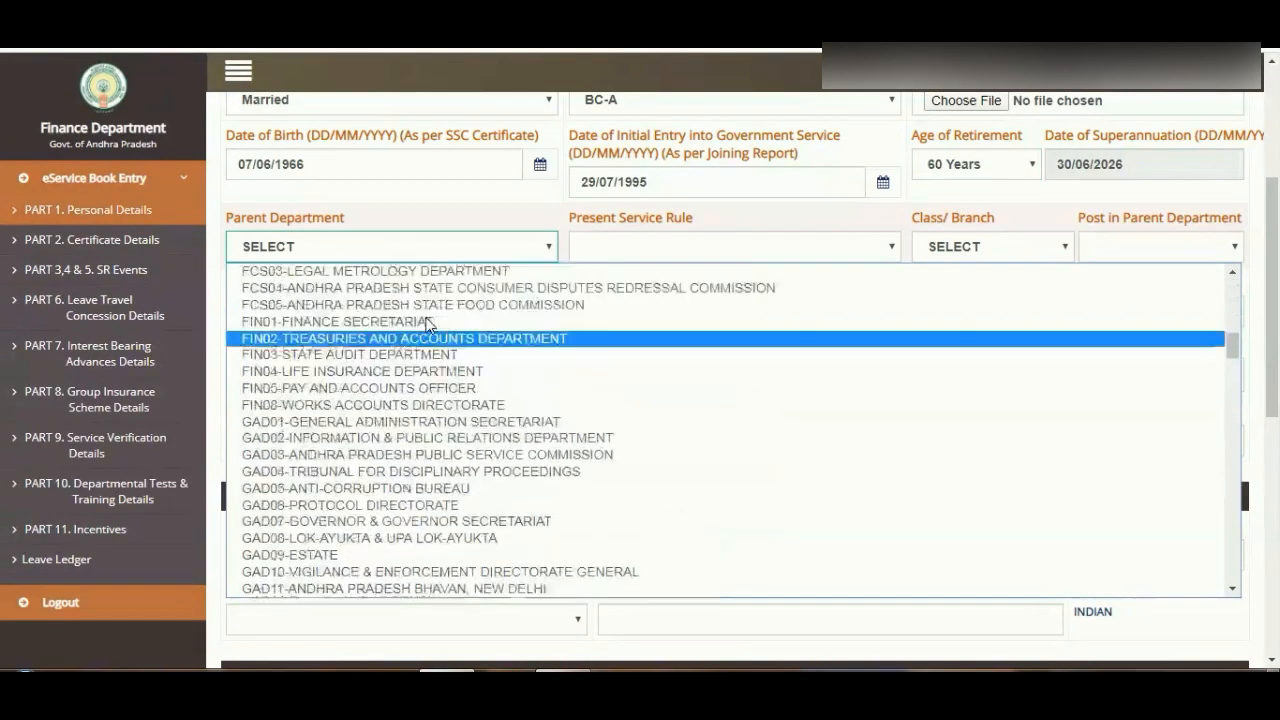
{"action": "scroll", "coordinate": [430, 322], "scroll_direction": "up", "scroll_amount": 8}
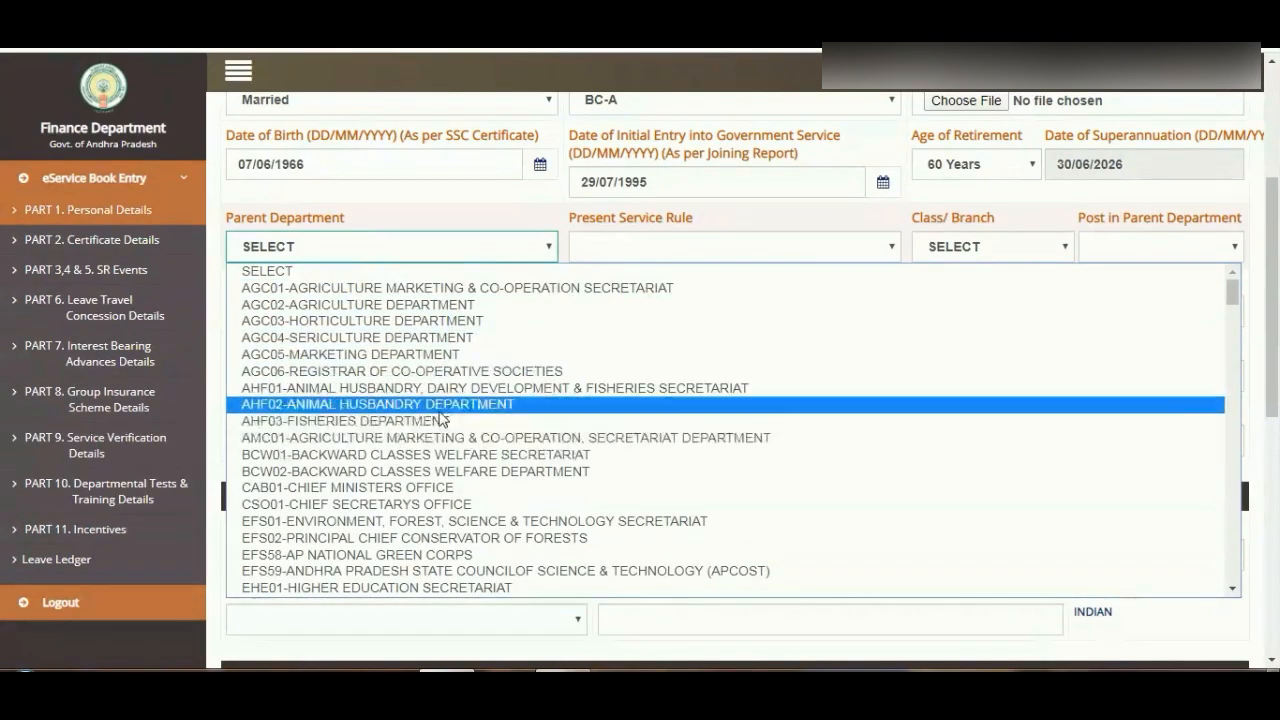
{"action": "scroll", "coordinate": [440, 418], "scroll_direction": "down", "scroll_amount": 4}
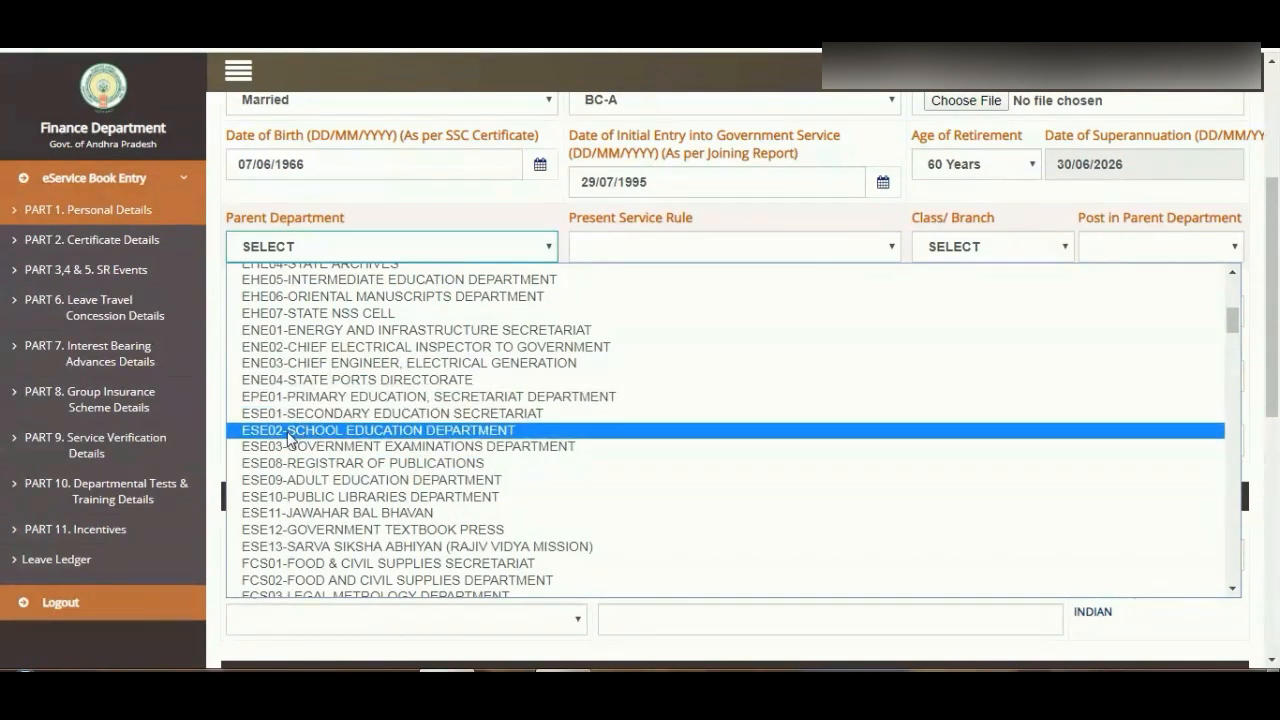
{"action": "left_click", "coordinate": [326, 434]}
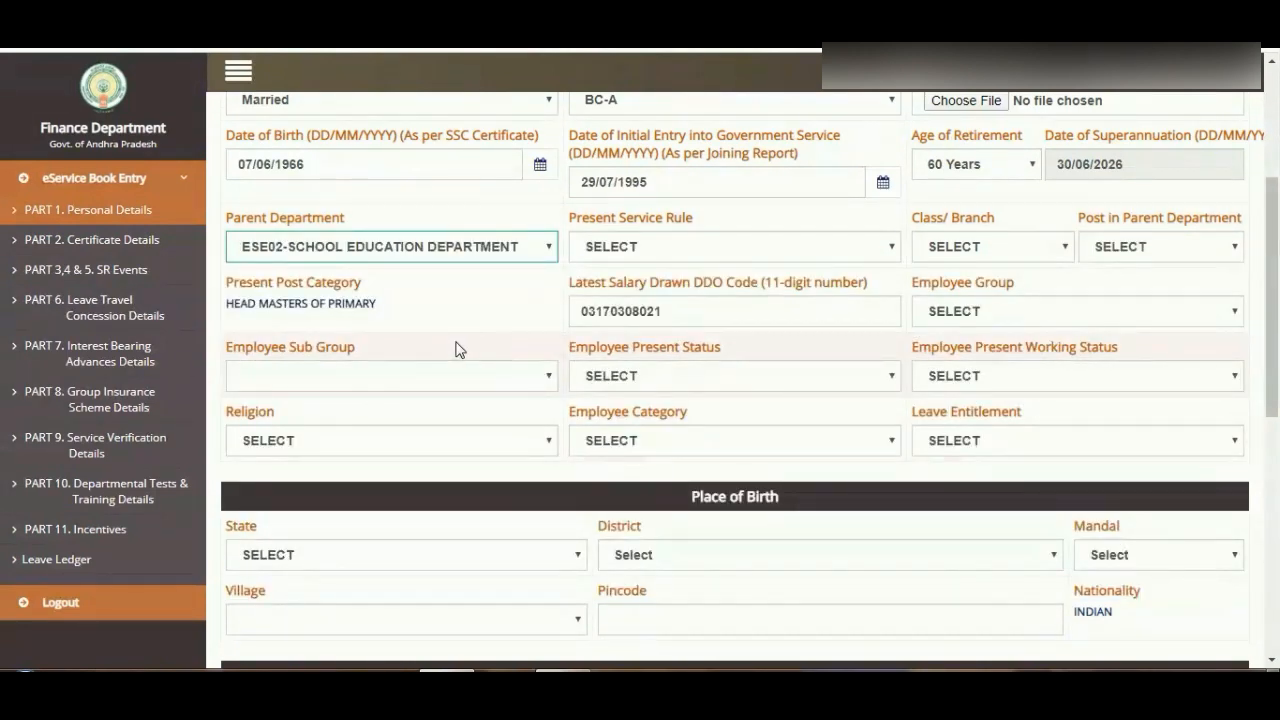
{"action": "left_click", "coordinate": [506, 246]}
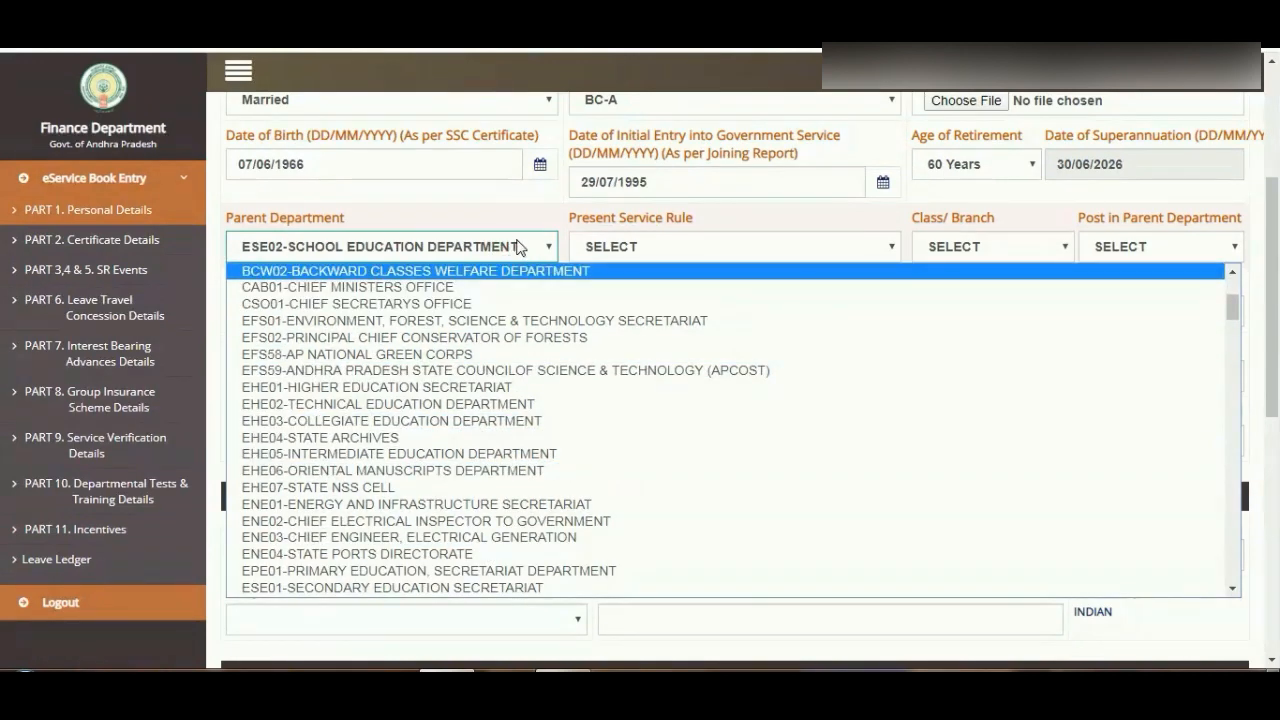
{"action": "left_click", "coordinate": [484, 246]}
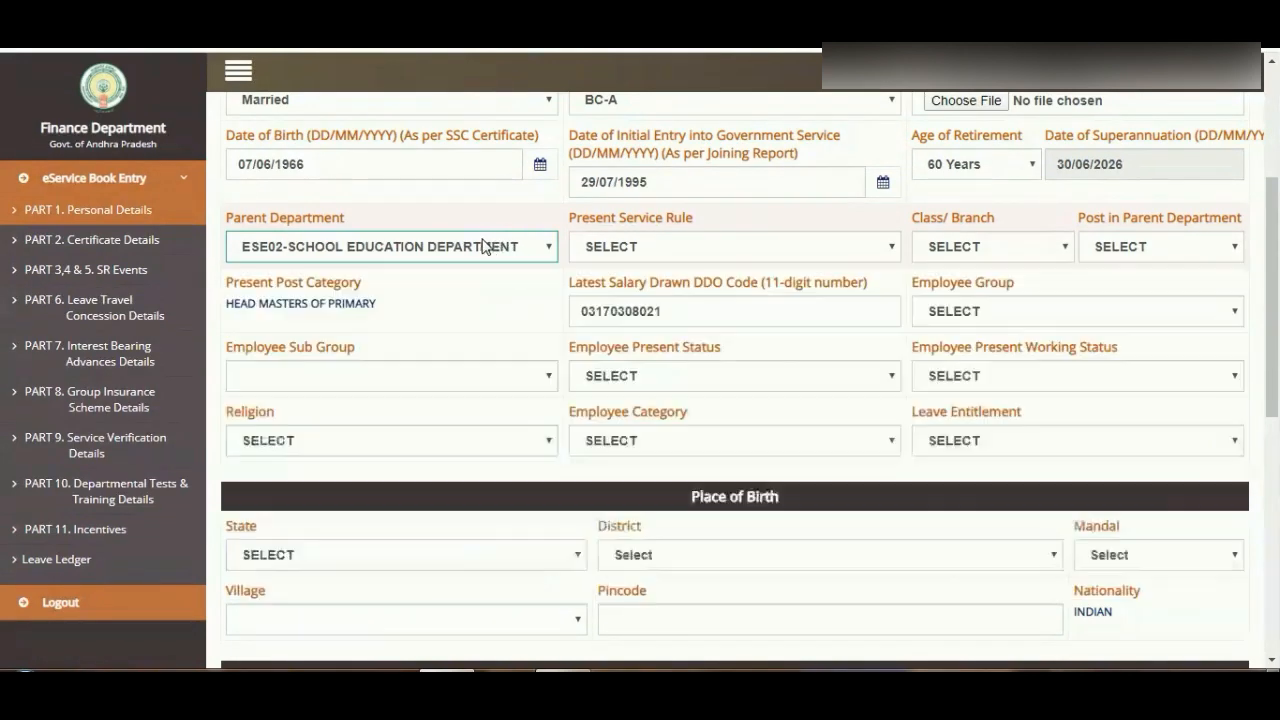
Set the present service rule to ESE02S01-A.P. SCHOOL EDUCATIONAL SERVICE RULES and the class/branch to CLASS-1
{"action": "left_click", "coordinate": [627, 250]}
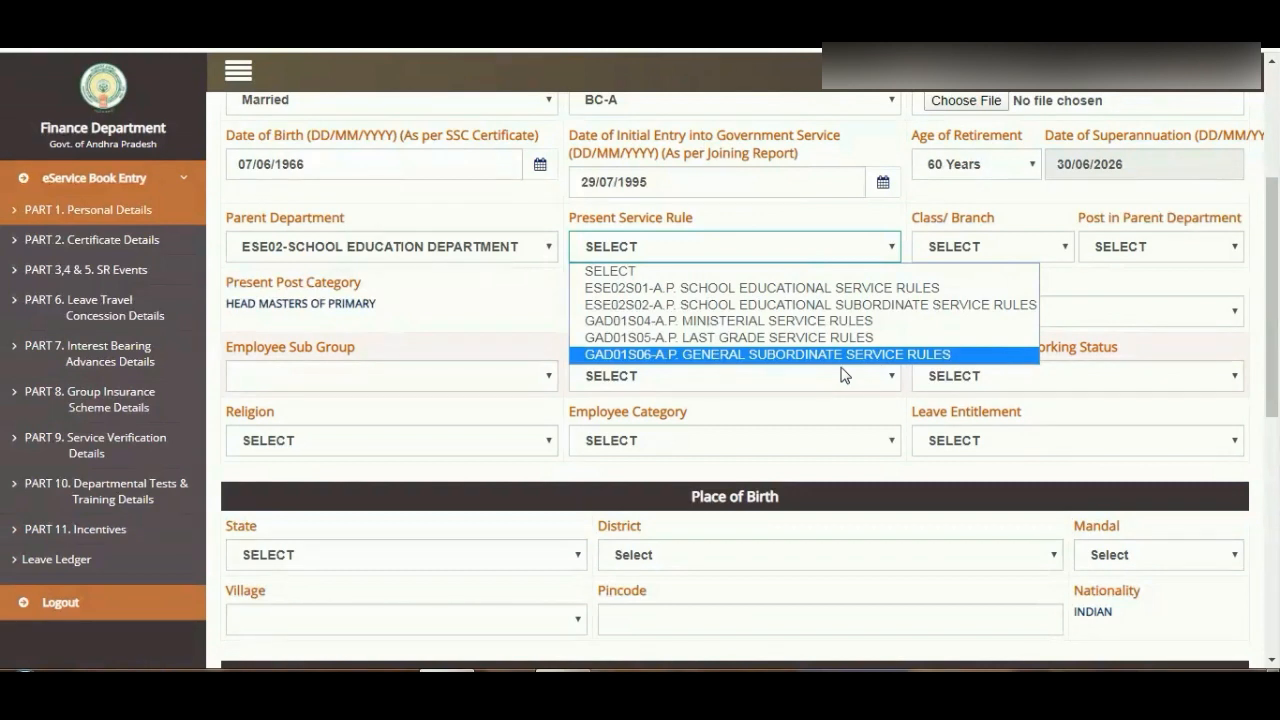
{"action": "left_click", "coordinate": [770, 288]}
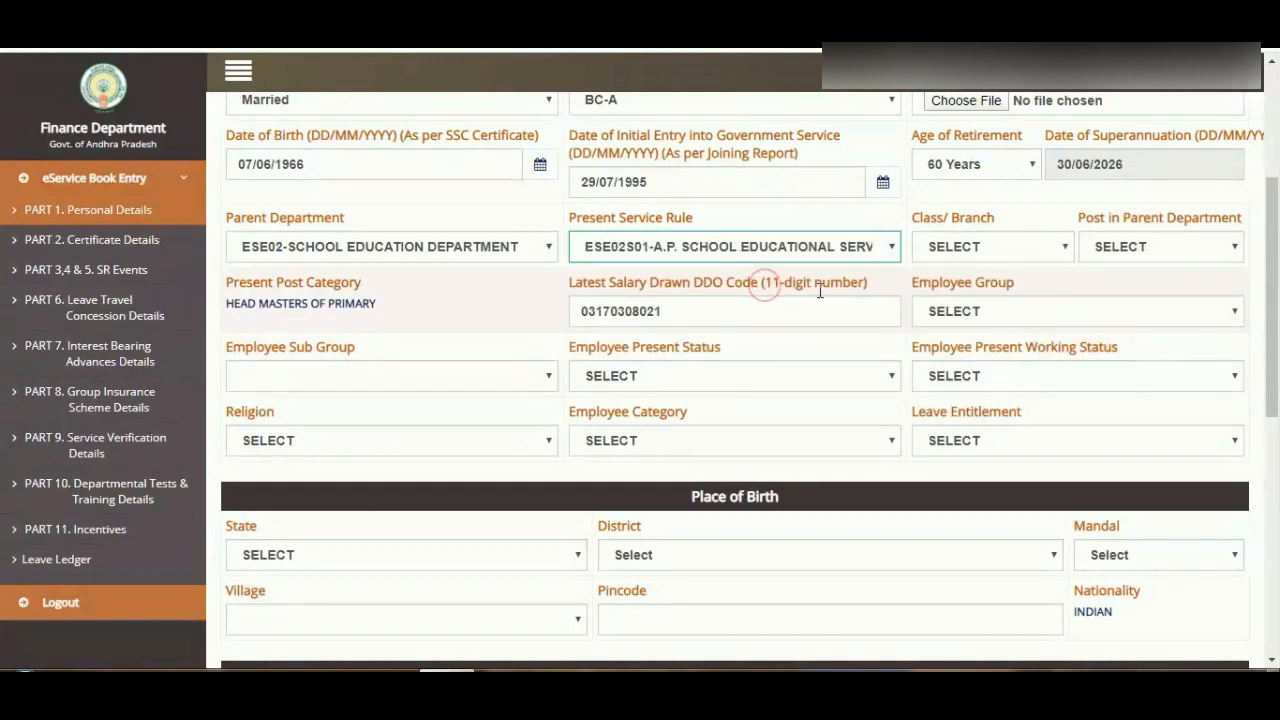
{"action": "left_click", "coordinate": [963, 250]}
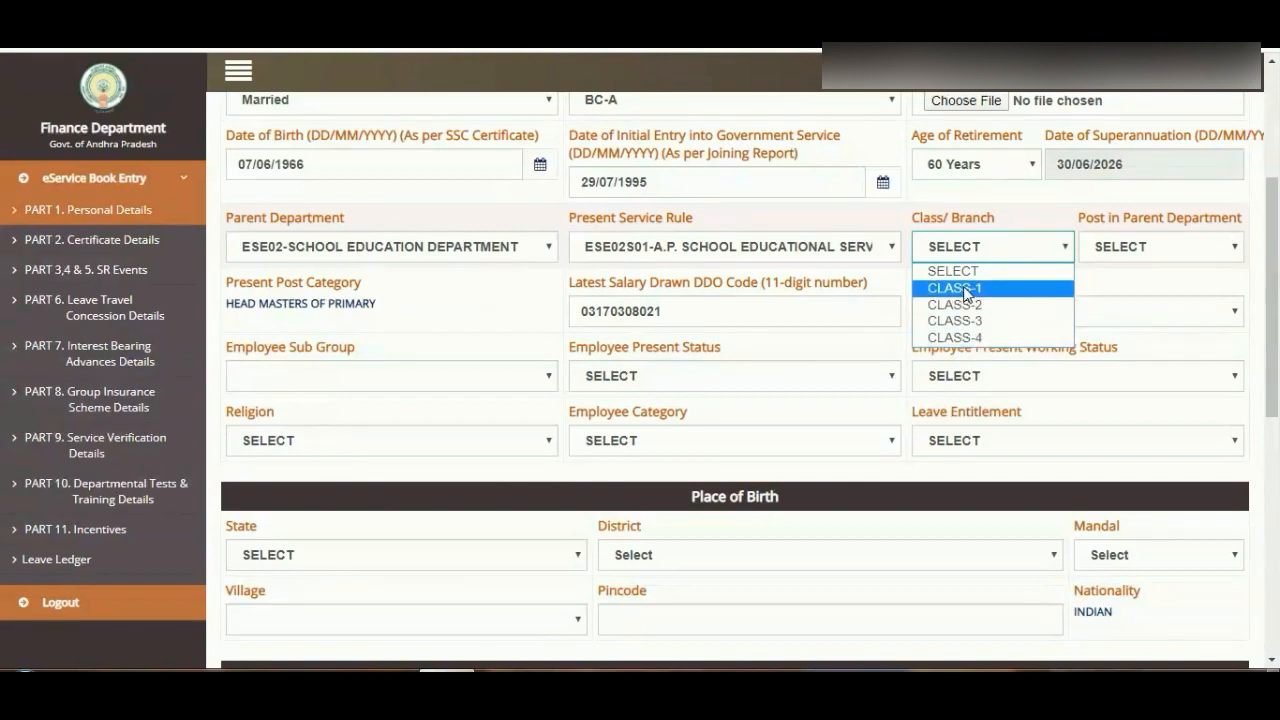
{"action": "left_click", "coordinate": [967, 290]}
Check the parent-department posts offered for CLASS-1, and try CLASS-2 as the class/branch to review its posts
{"action": "left_click", "coordinate": [1116, 248]}
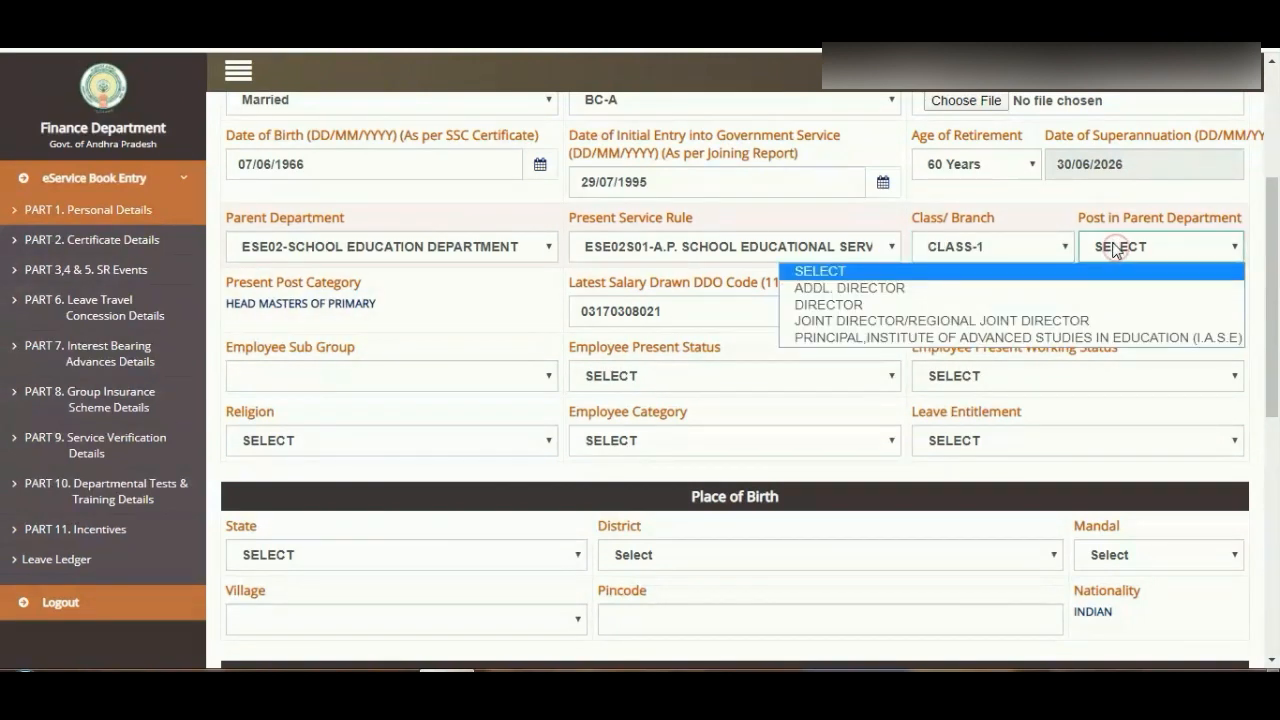
{"action": "left_click", "coordinate": [993, 252]}
{"action": "left_click", "coordinate": [1003, 302]}
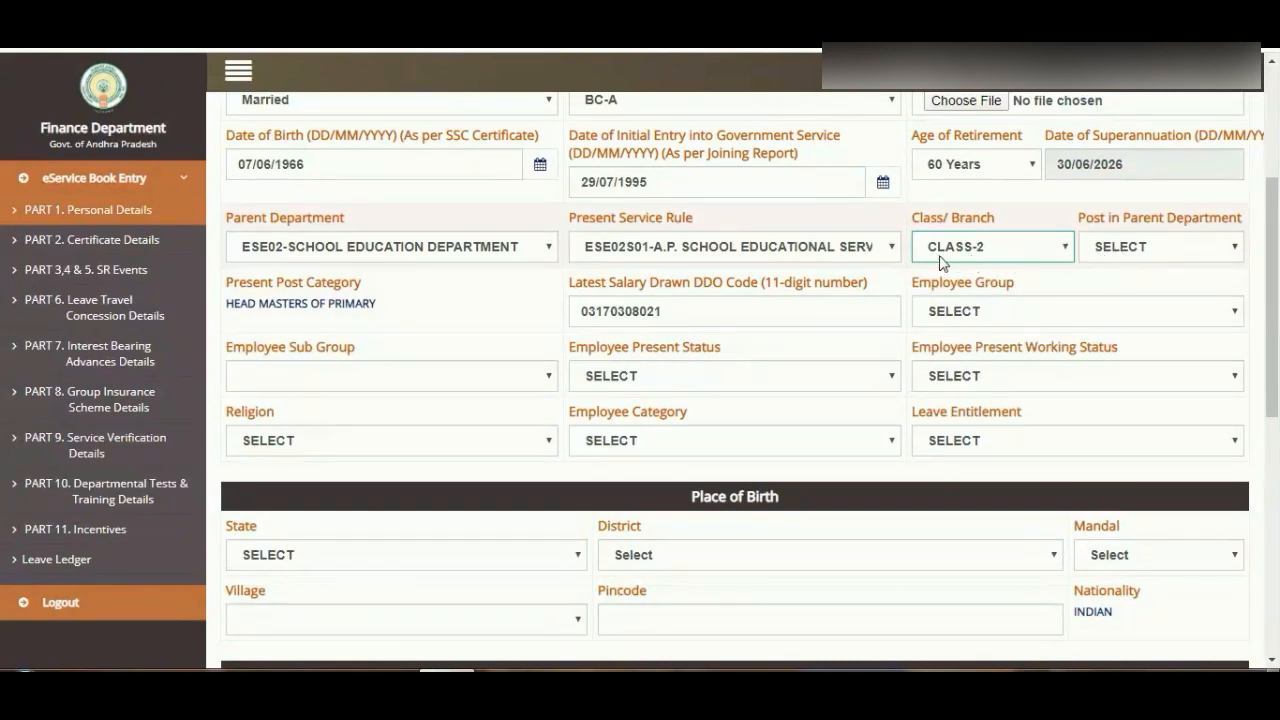
{"action": "left_click", "coordinate": [1120, 247]}
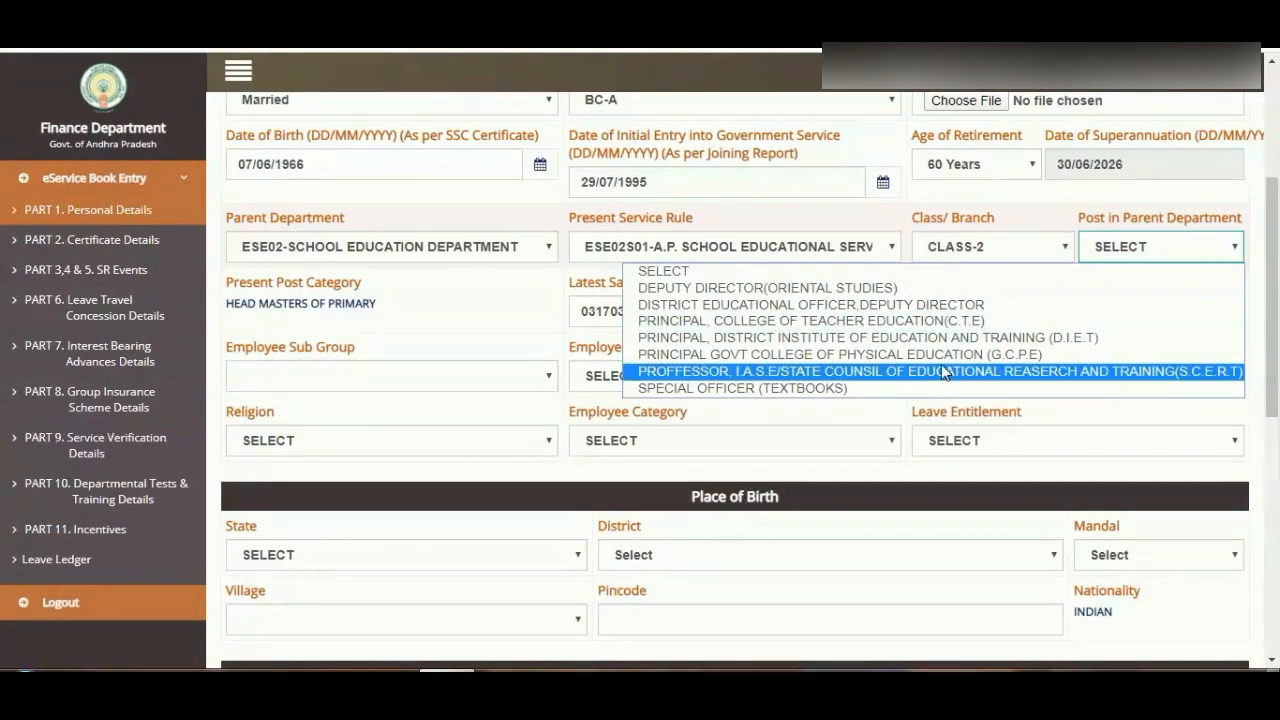
{"action": "left_click", "coordinate": [1024, 220]}
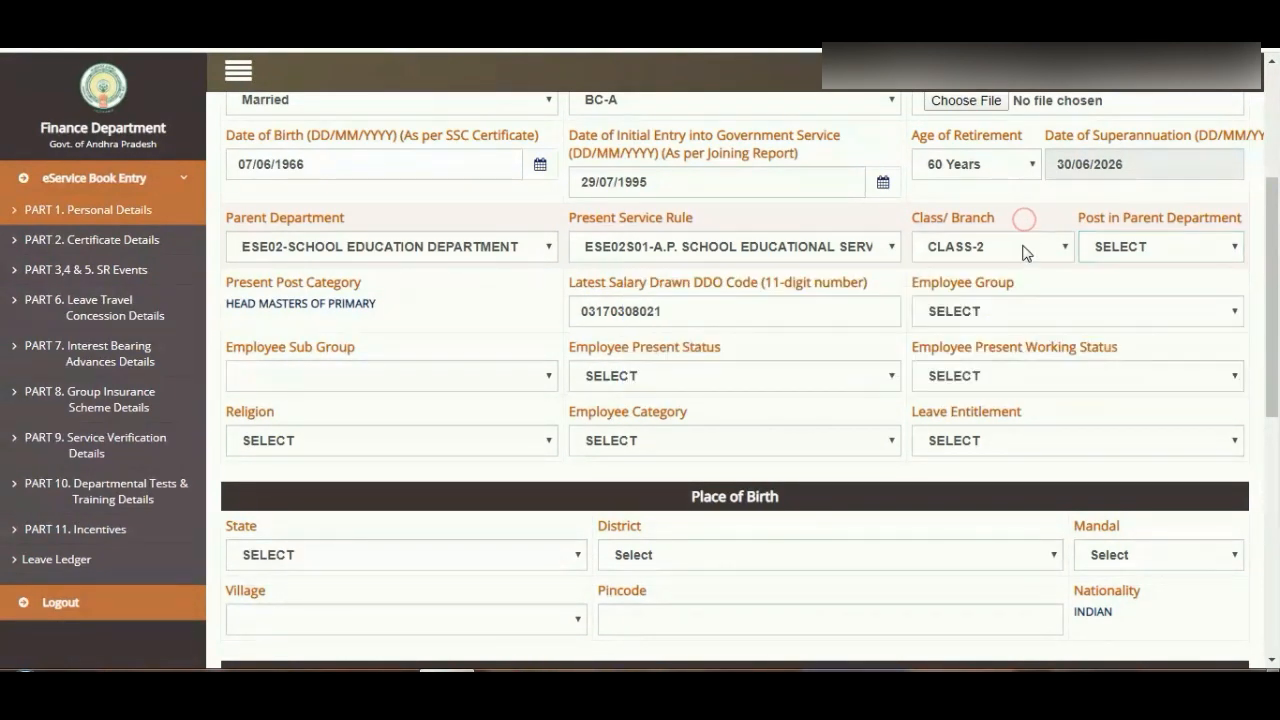
Try CLASS-3 as the class/branch and review the posts offered in the parent department
{"action": "left_click", "coordinate": [1024, 252]}
{"action": "left_click", "coordinate": [1000, 315]}
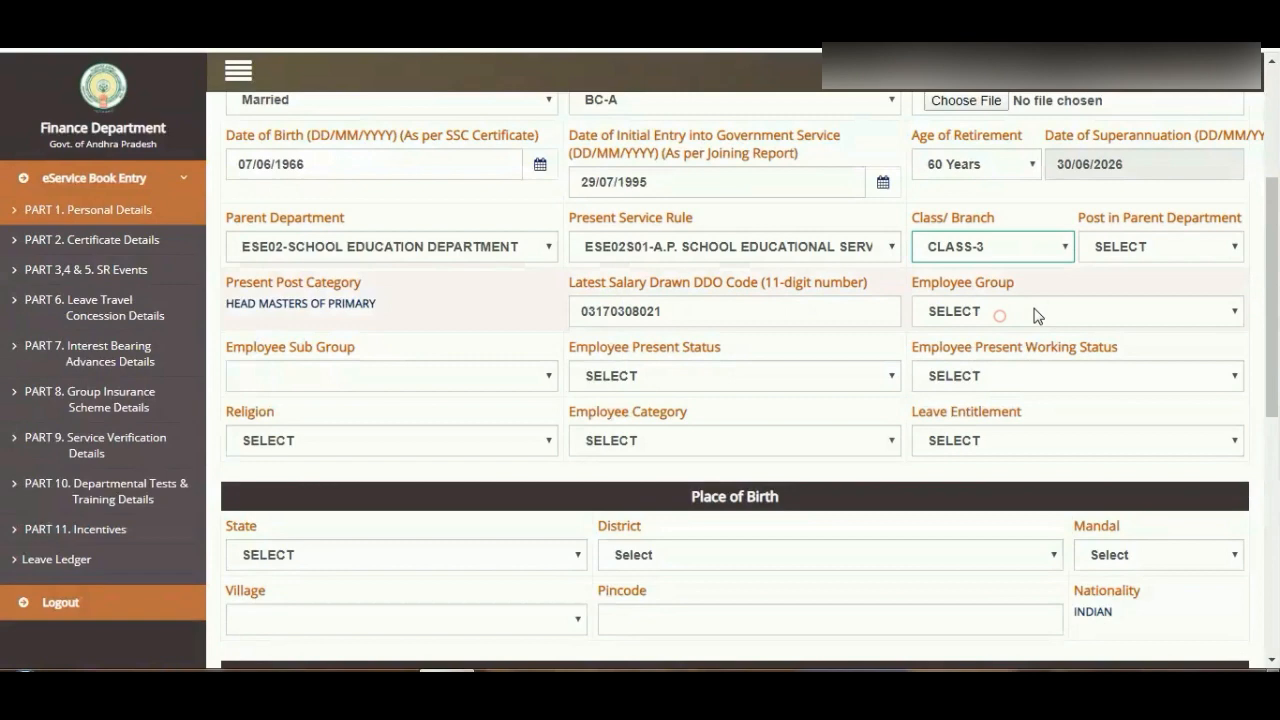
{"action": "left_click", "coordinate": [1145, 248]}
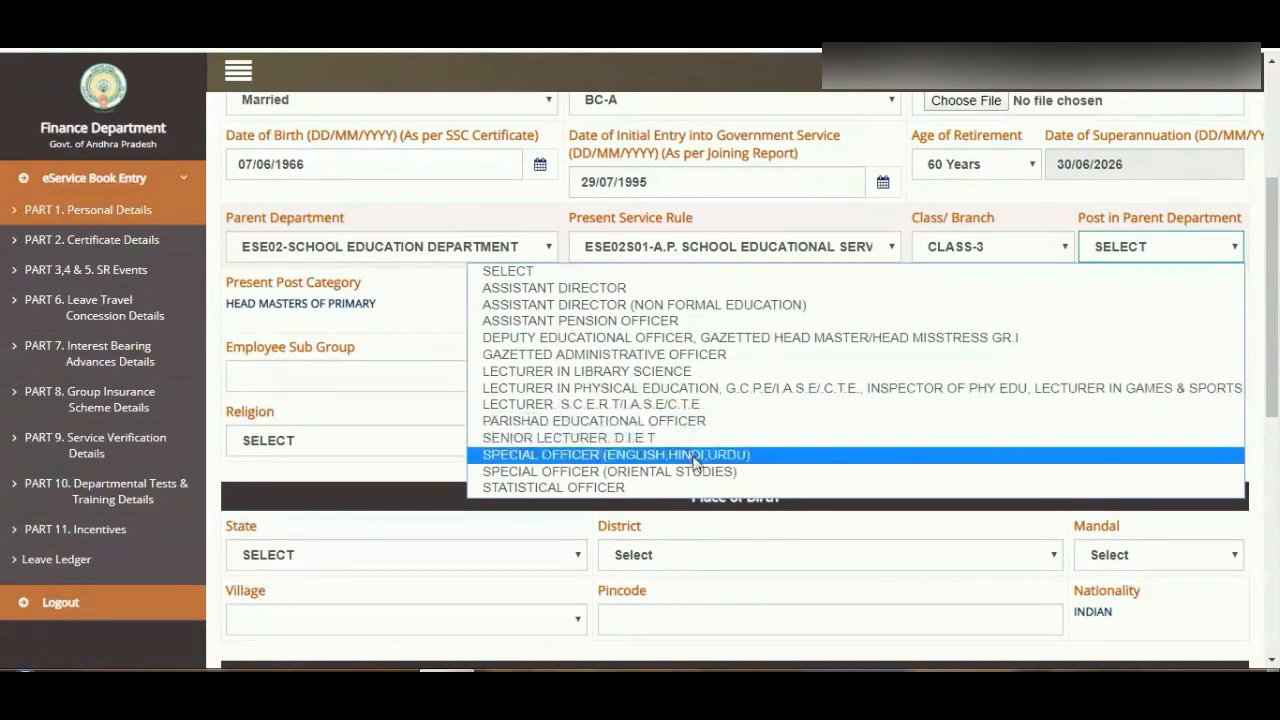
{"action": "left_click", "coordinate": [840, 524]}
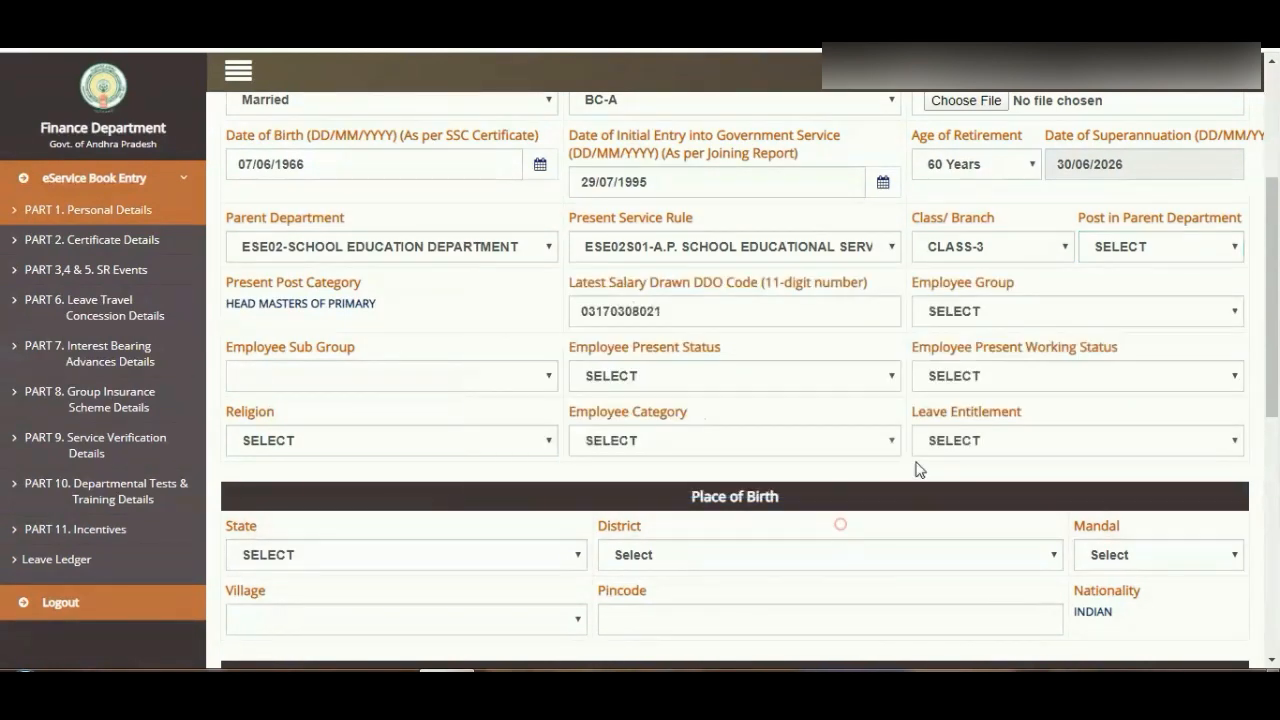
Try CLASS-4 as the class/branch and review the posts offered in the parent department
{"action": "left_click", "coordinate": [1013, 246]}
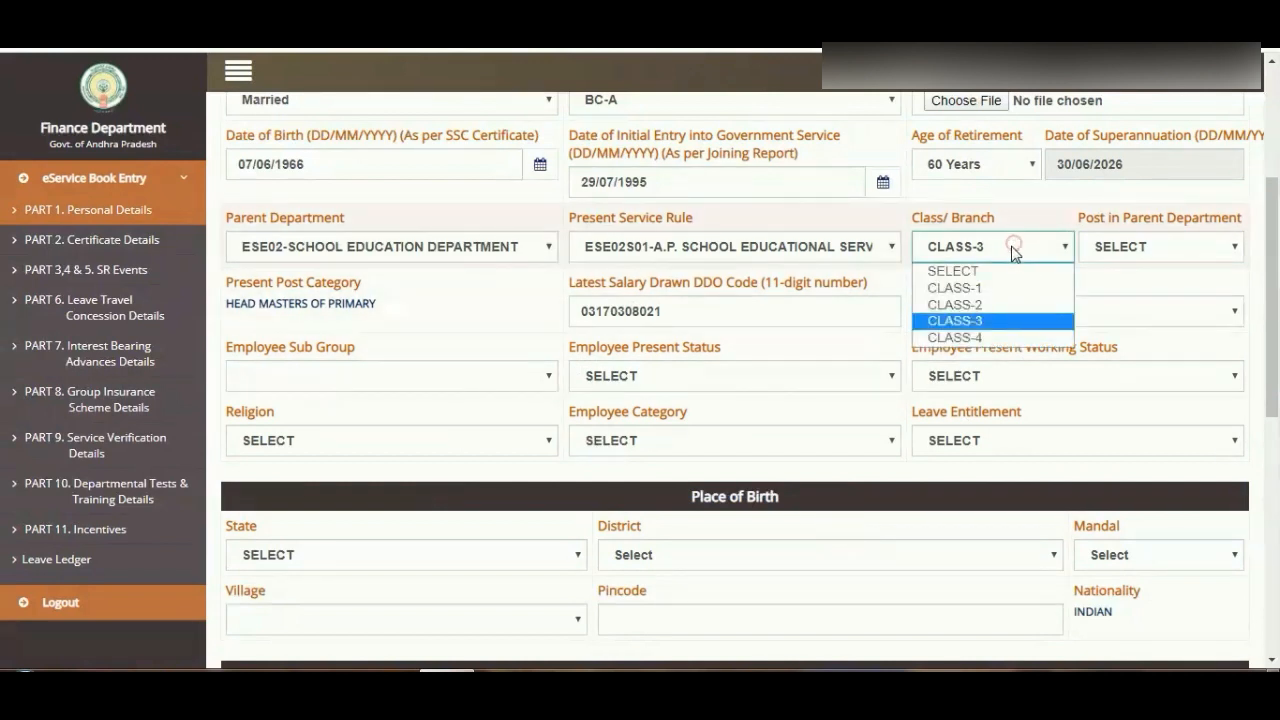
{"action": "left_click", "coordinate": [997, 337]}
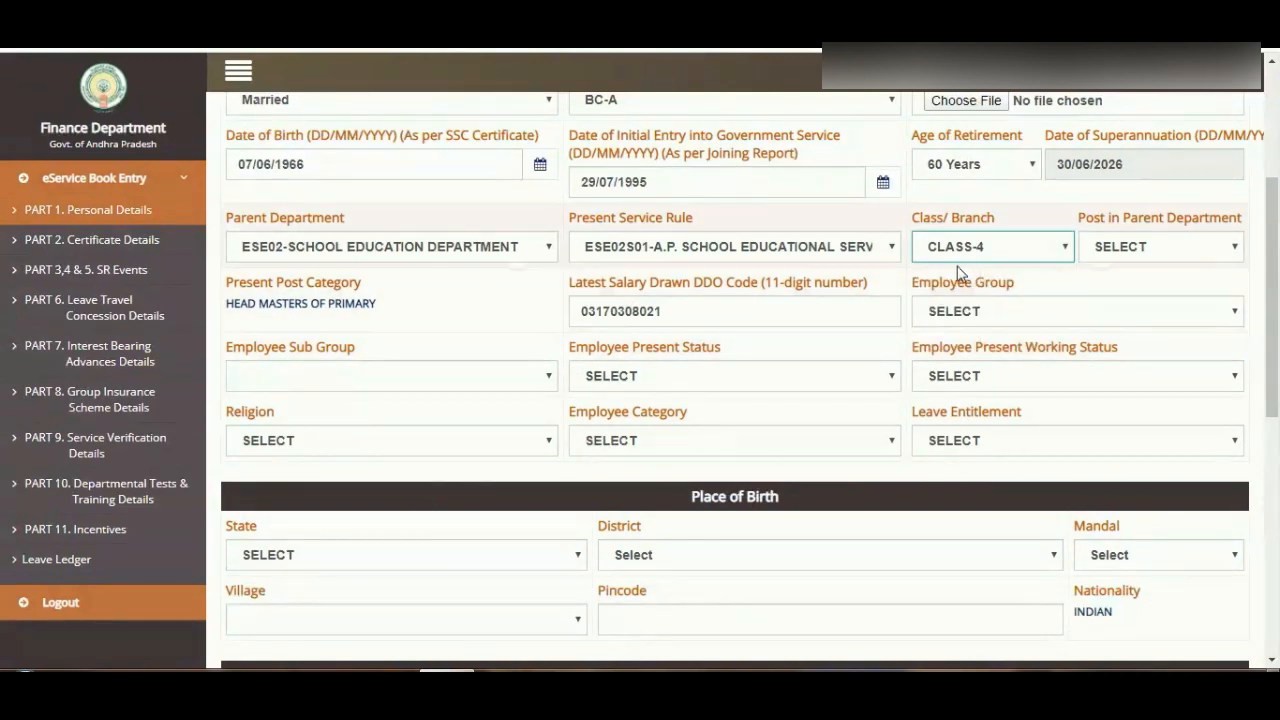
{"action": "left_click", "coordinate": [1121, 248]}
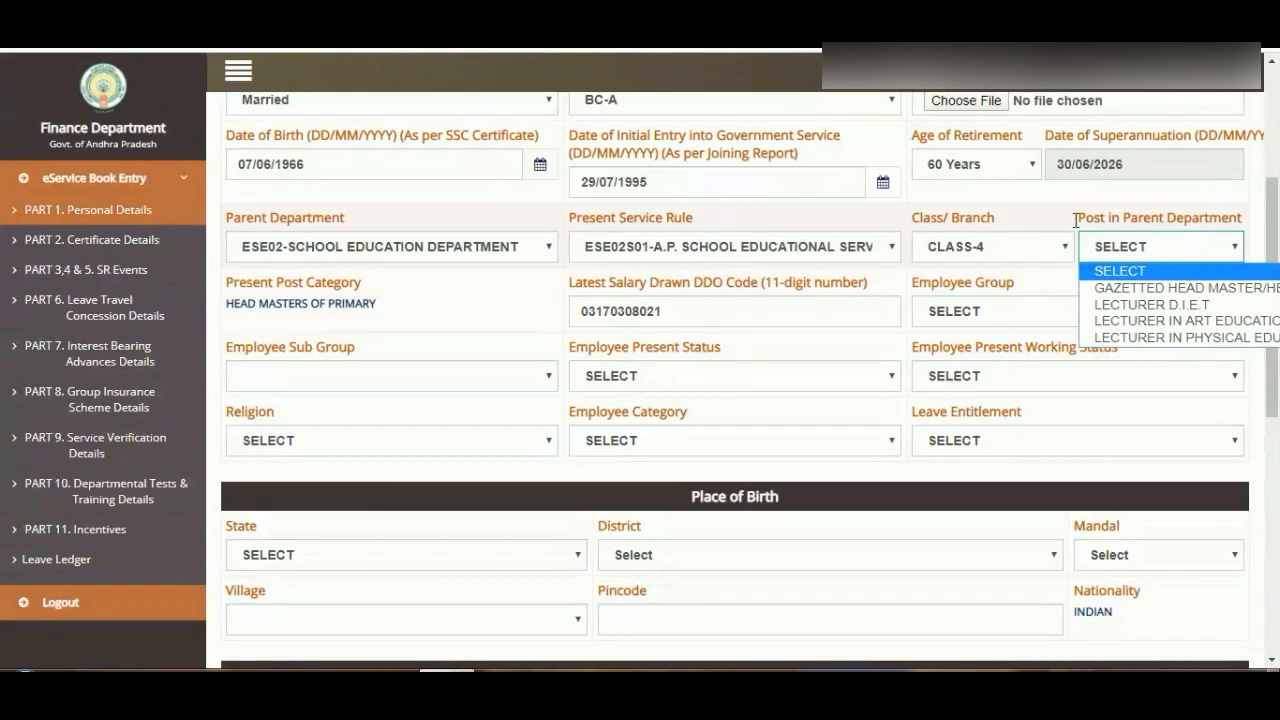
{"action": "left_click", "coordinate": [1041, 212]}
Set the present service rule to ESE02S02-A.P. SCHOOL EDUCATIONAL SUBORDINATE SERVICE RULES and the class/branch to CLASS-I
{"action": "left_click", "coordinate": [866, 250]}
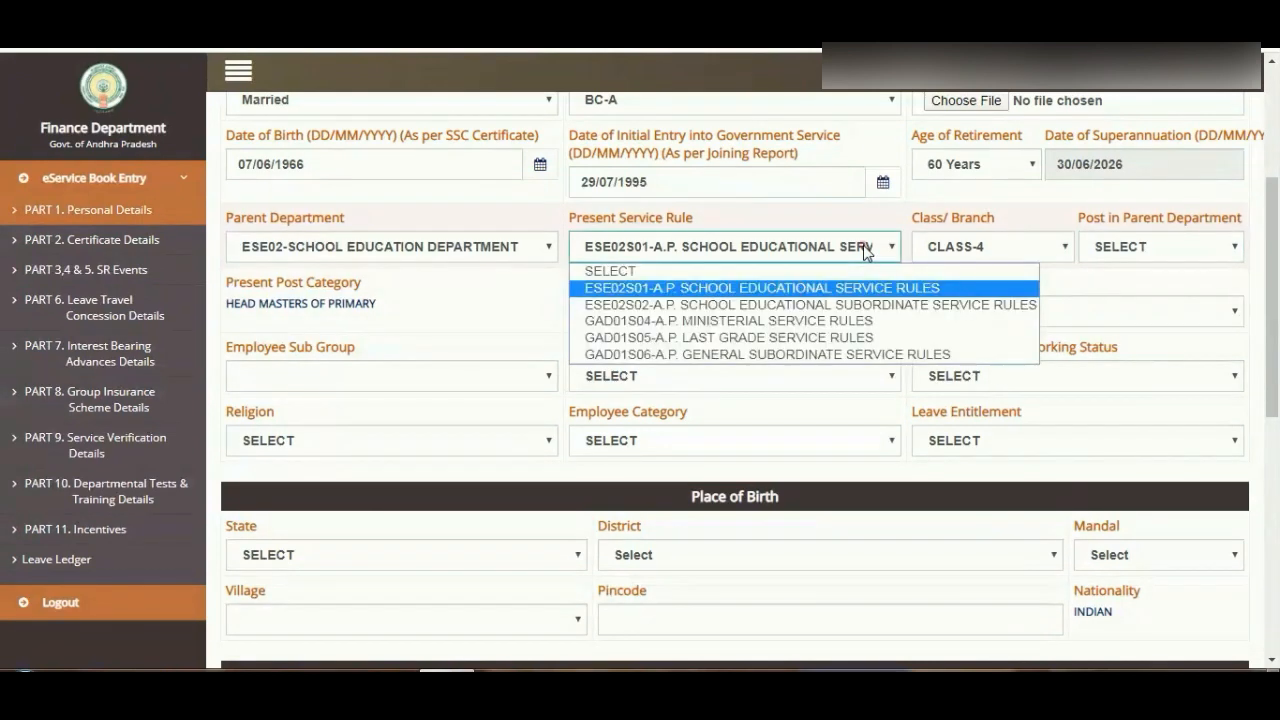
{"action": "left_click", "coordinate": [866, 305]}
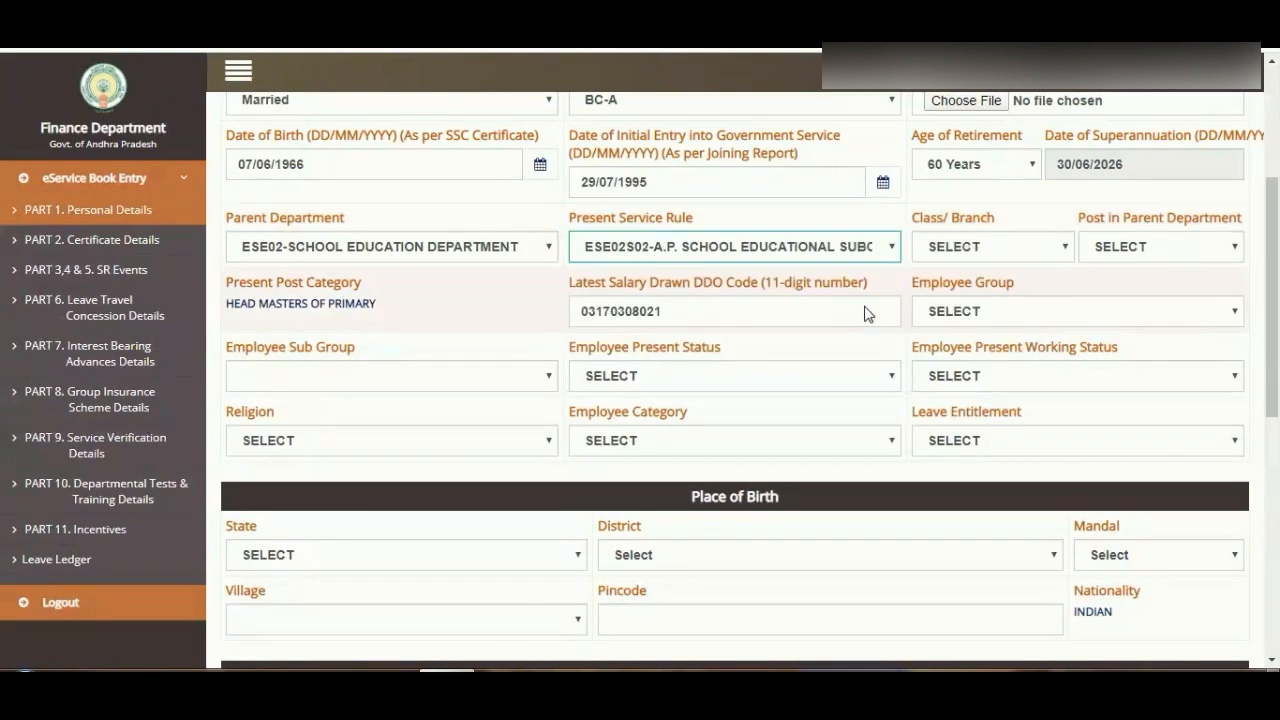
{"action": "left_click", "coordinate": [950, 247]}
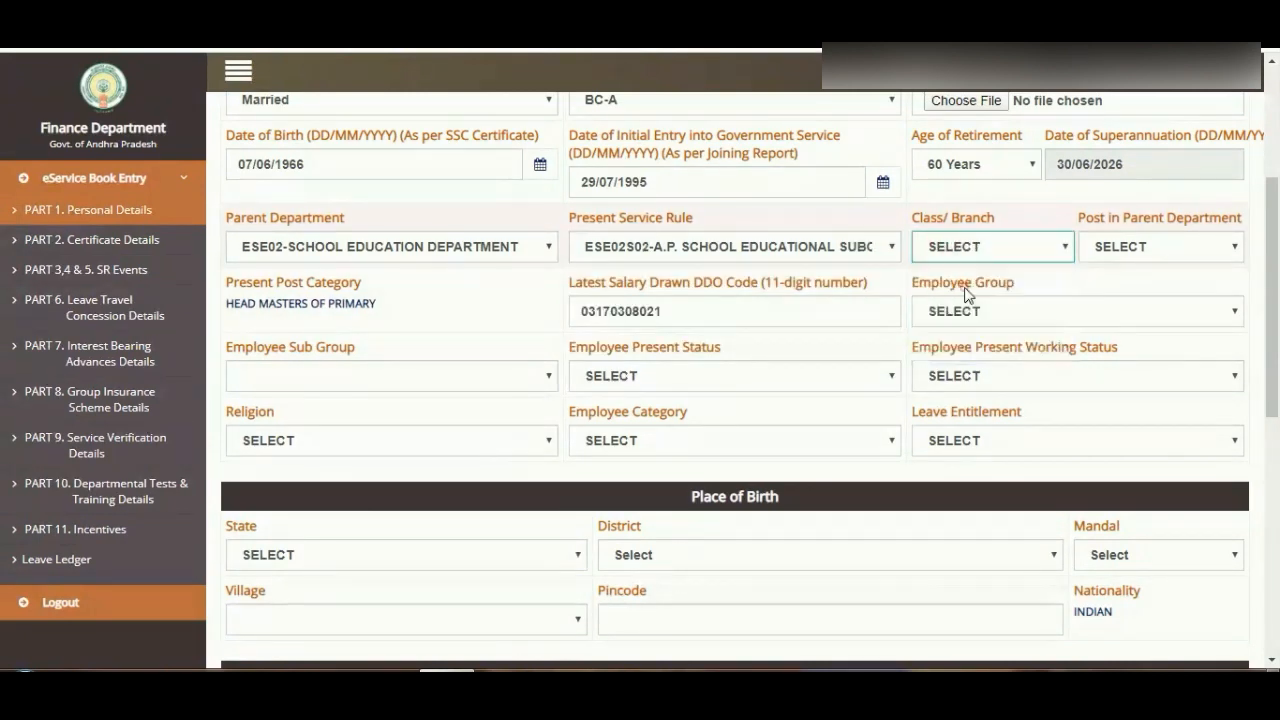
{"action": "left_click", "coordinate": [965, 293]}
Examine the full list of posts in the parent department for CLASS-I without choosing one
{"action": "left_click", "coordinate": [1121, 248]}
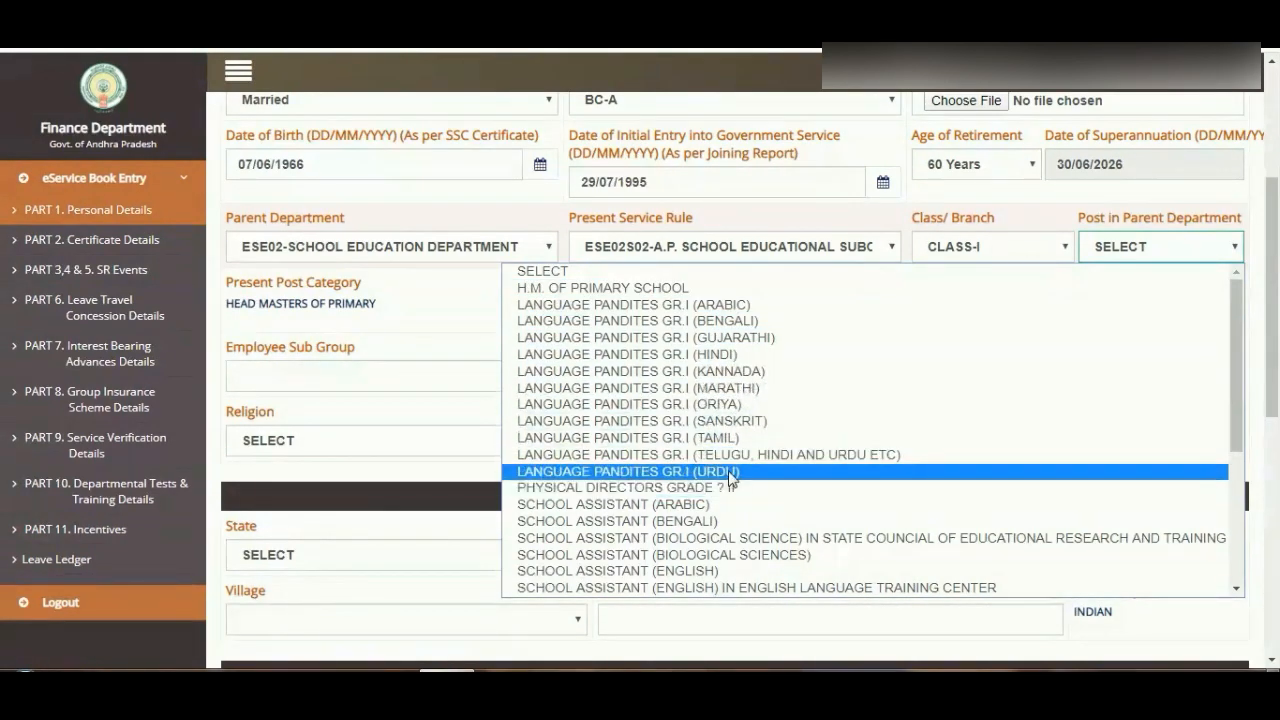
{"action": "scroll", "coordinate": [735, 480], "scroll_direction": "down", "scroll_amount": 3}
{"action": "scroll", "coordinate": [700, 400], "scroll_direction": "down", "scroll_amount": 1}
{"action": "scroll", "coordinate": [697, 396], "scroll_direction": "down", "scroll_amount": 1}
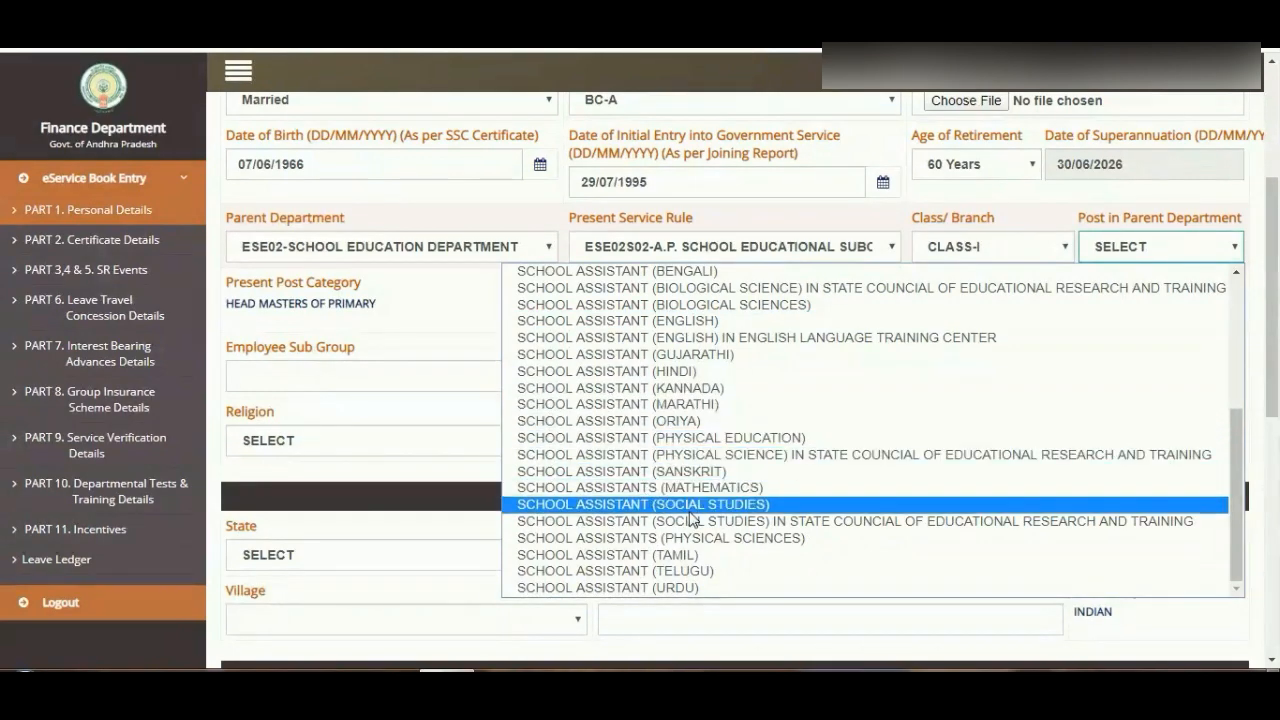
{"action": "scroll", "coordinate": [671, 433], "scroll_direction": "up", "scroll_amount": 1}
{"action": "scroll", "coordinate": [671, 433], "scroll_direction": "up", "scroll_amount": 5}
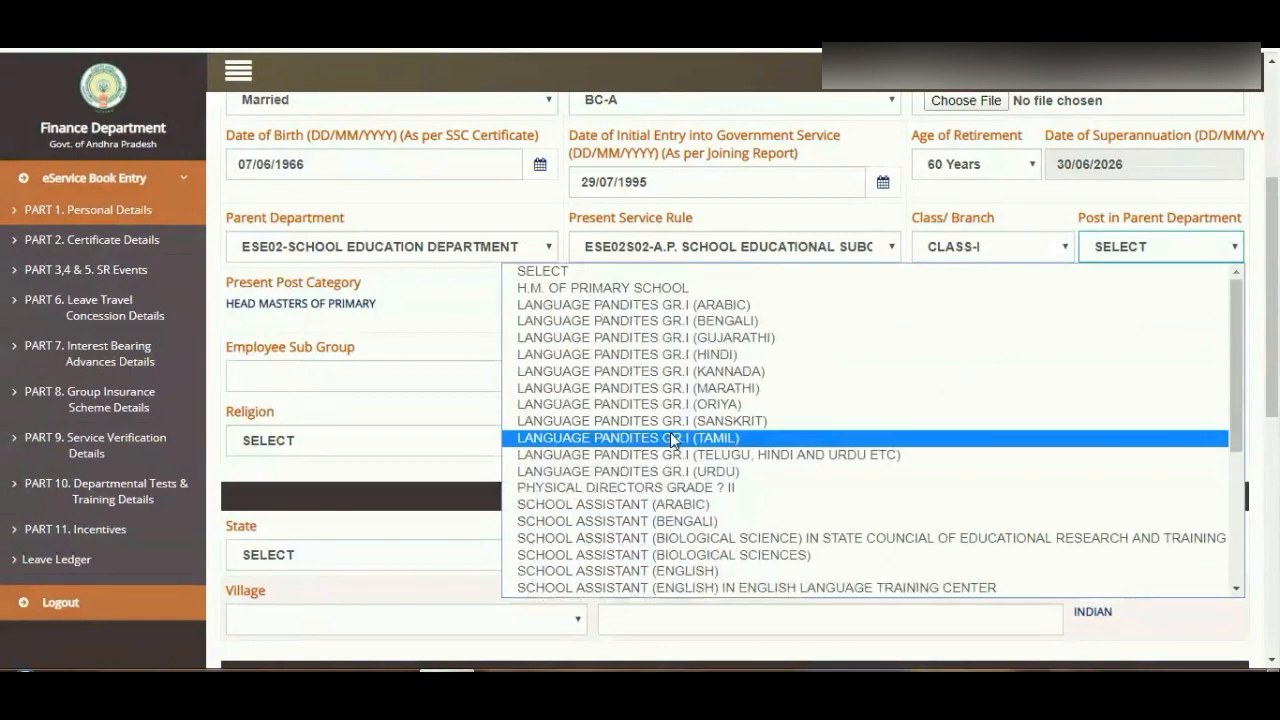
{"action": "left_click", "coordinate": [1020, 235]}
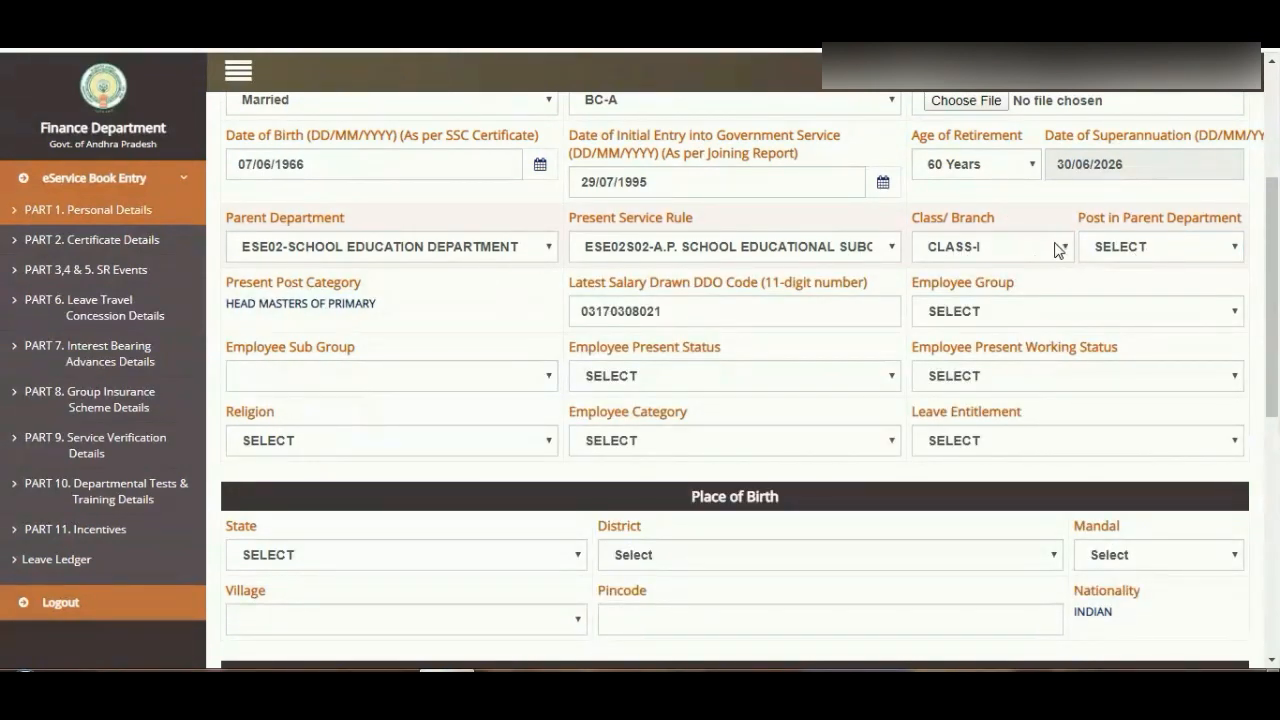
Try CLASS-II as the class/branch to check its posts, and dismiss the Windows color scheme prompt
{"action": "left_click", "coordinate": [1002, 255]}
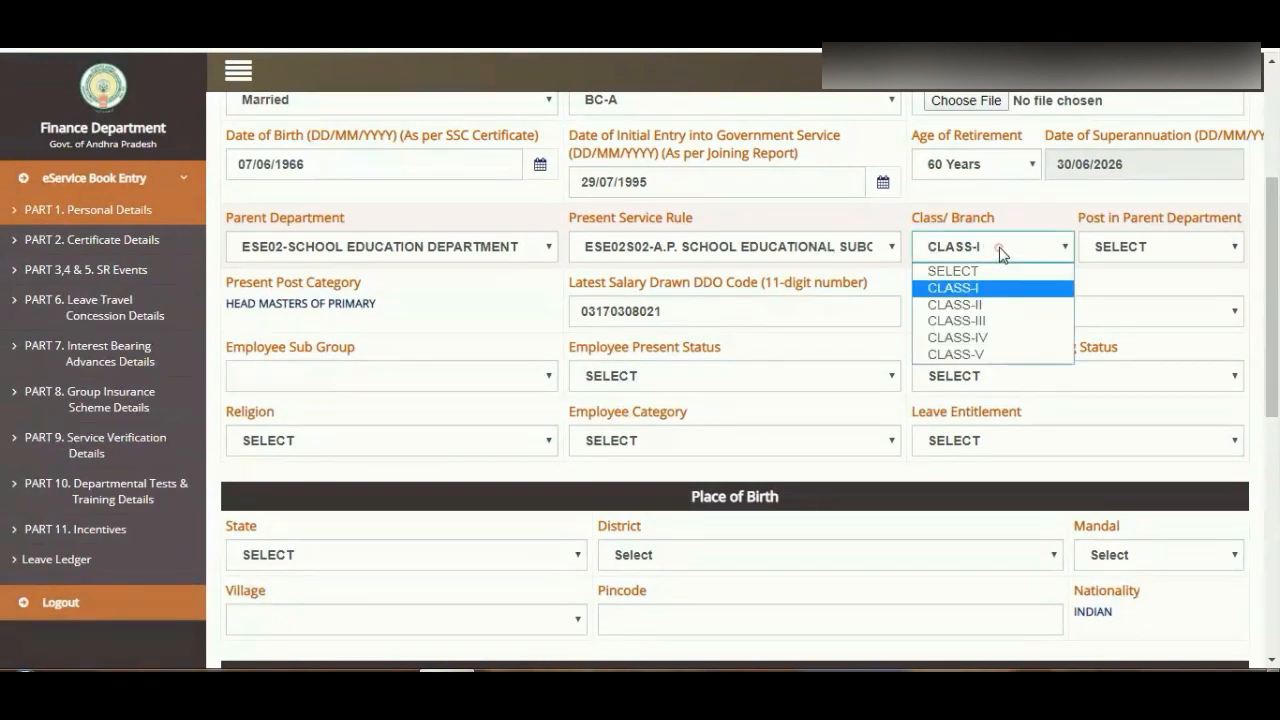
{"action": "left_click", "coordinate": [994, 306]}
{"action": "left_click", "coordinate": [1126, 250]}
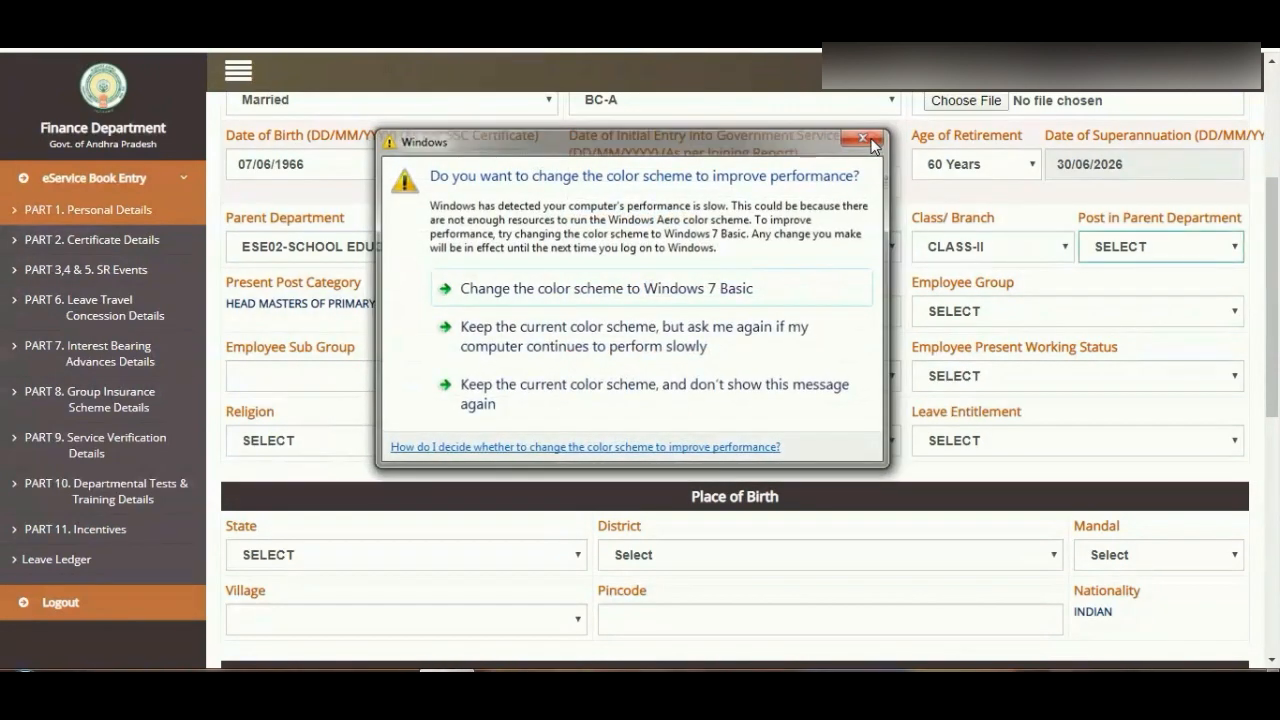
{"action": "left_click", "coordinate": [866, 137]}
Set the class/branch to CLASS-III and the post in the parent department to SECONDARY GRADE TEACHER
{"action": "left_click", "coordinate": [975, 252]}
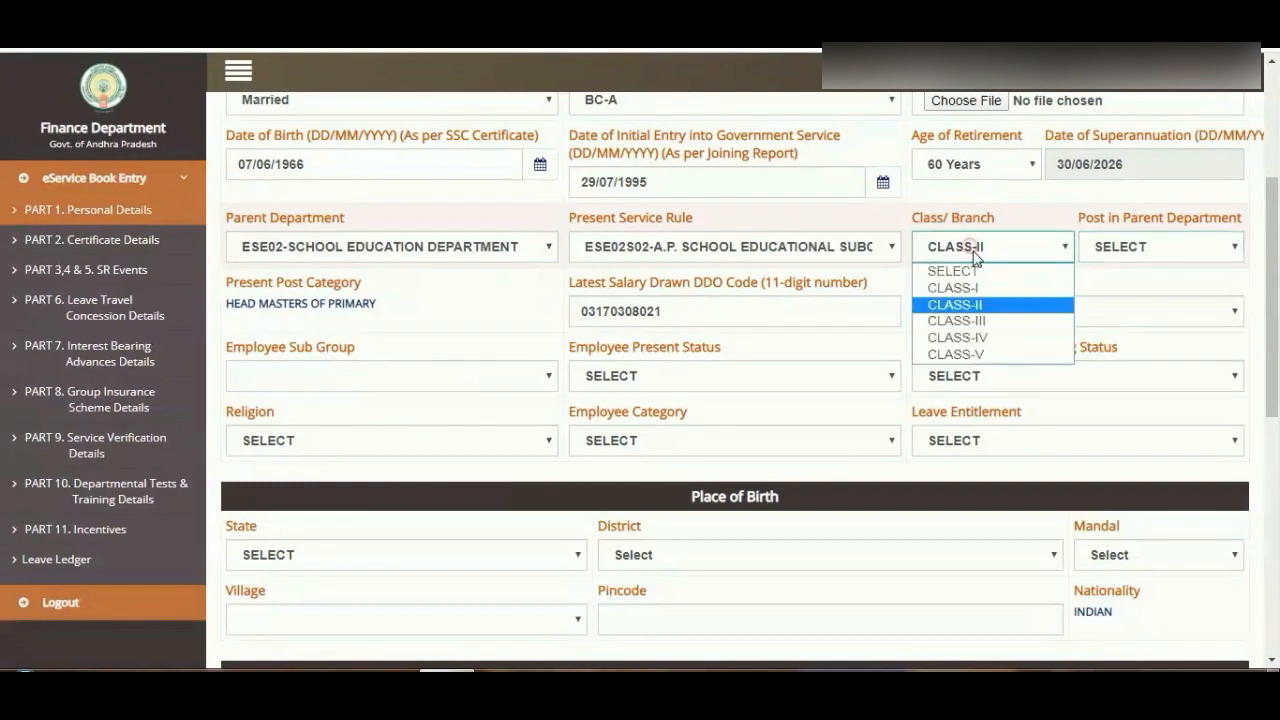
{"action": "left_click", "coordinate": [1000, 321]}
{"action": "left_click", "coordinate": [1122, 250]}
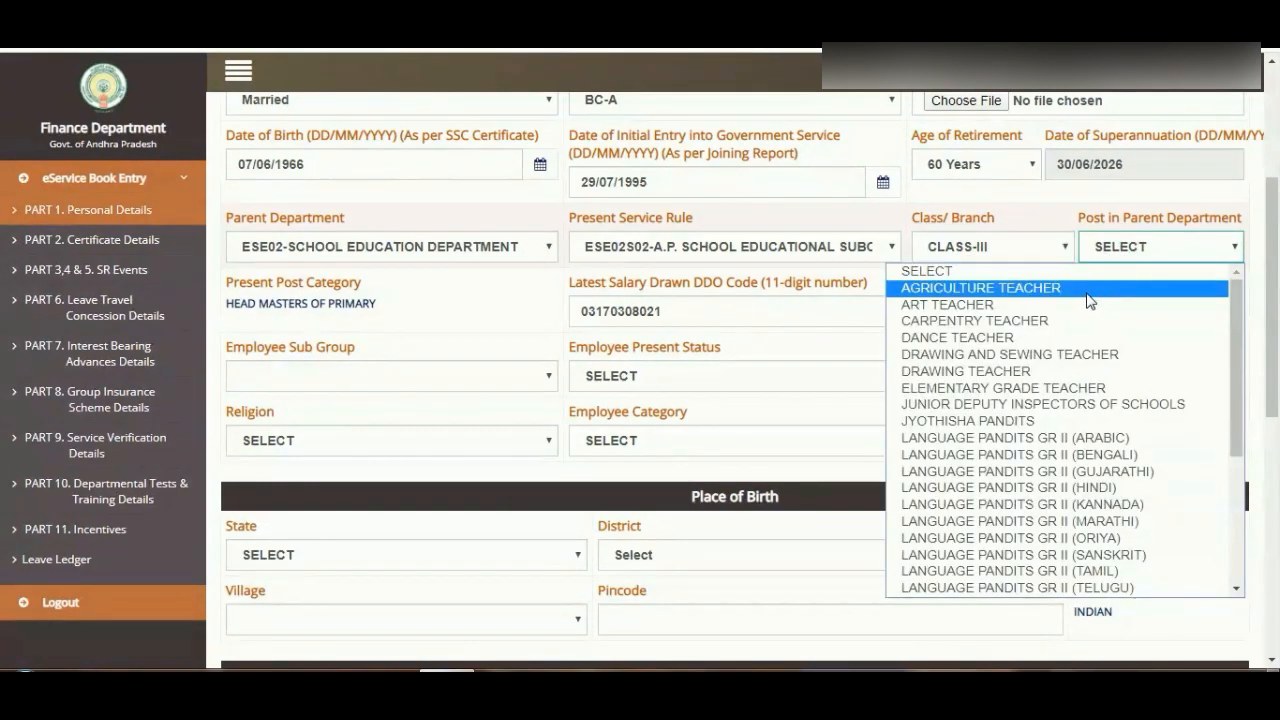
{"action": "scroll", "coordinate": [1086, 308], "scroll_direction": "down", "scroll_amount": 4}
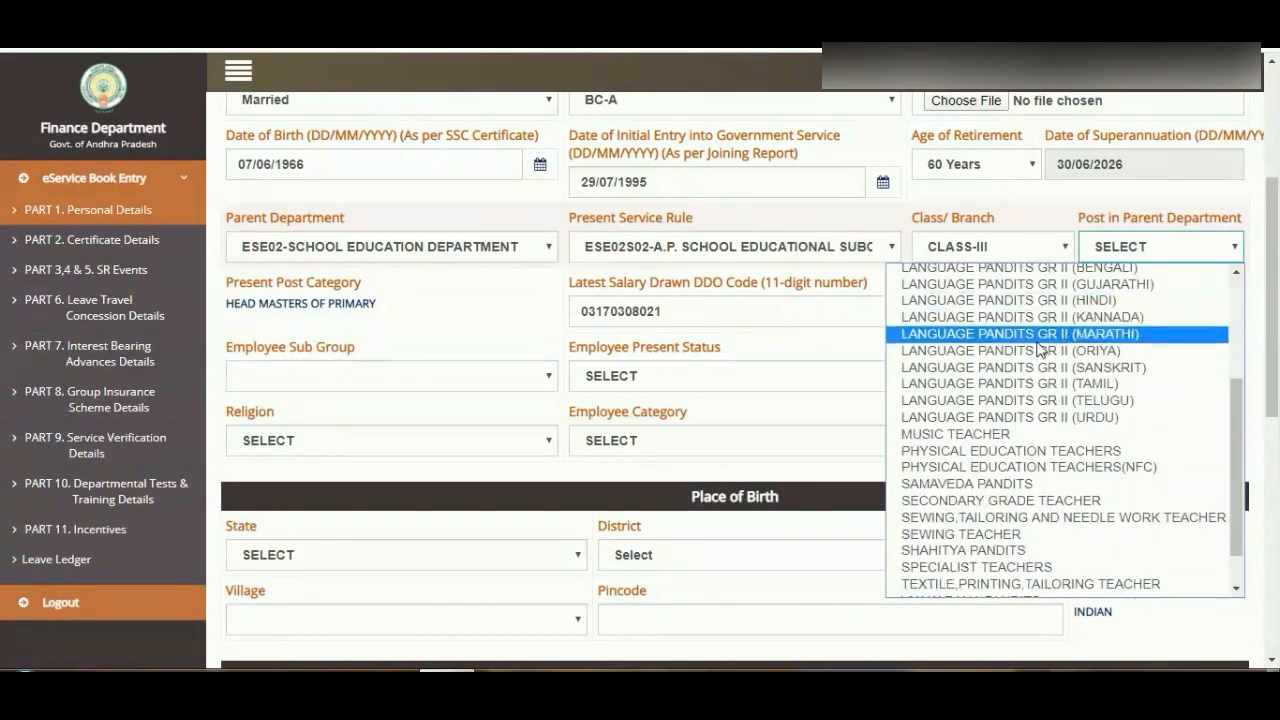
{"action": "scroll", "coordinate": [1048, 302], "scroll_direction": "down", "scroll_amount": 2}
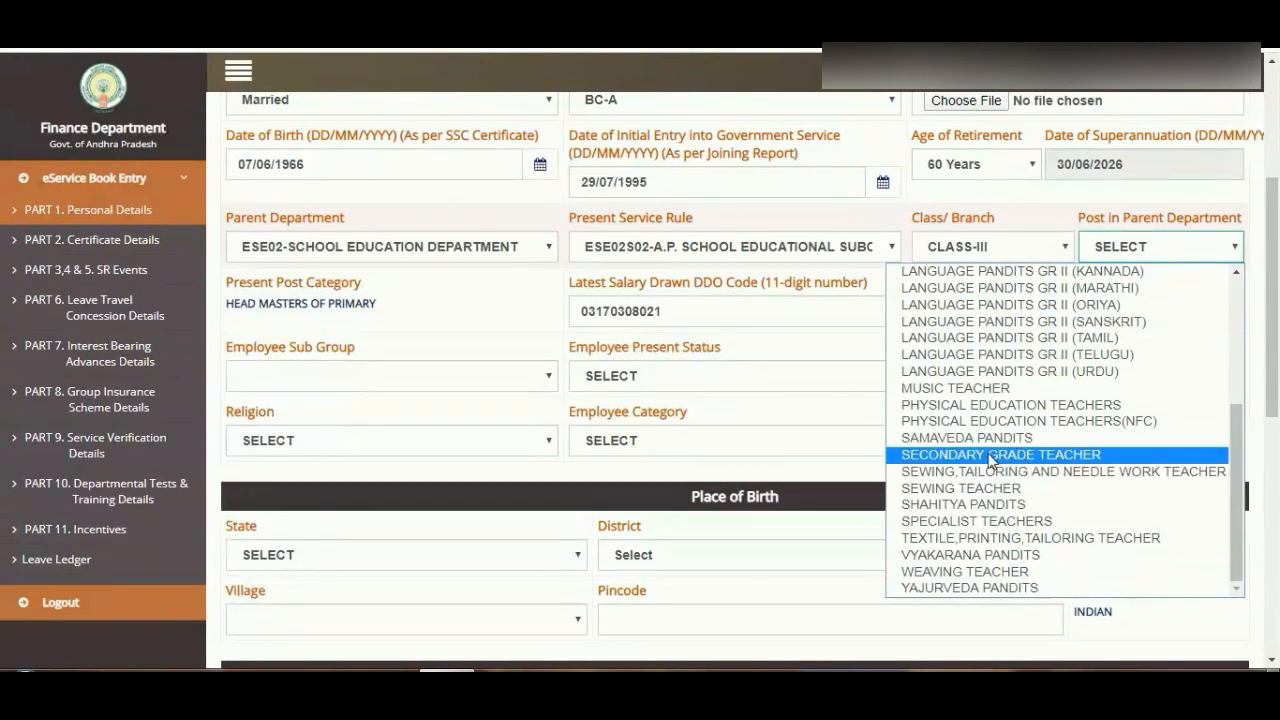
{"action": "left_click", "coordinate": [1016, 456]}
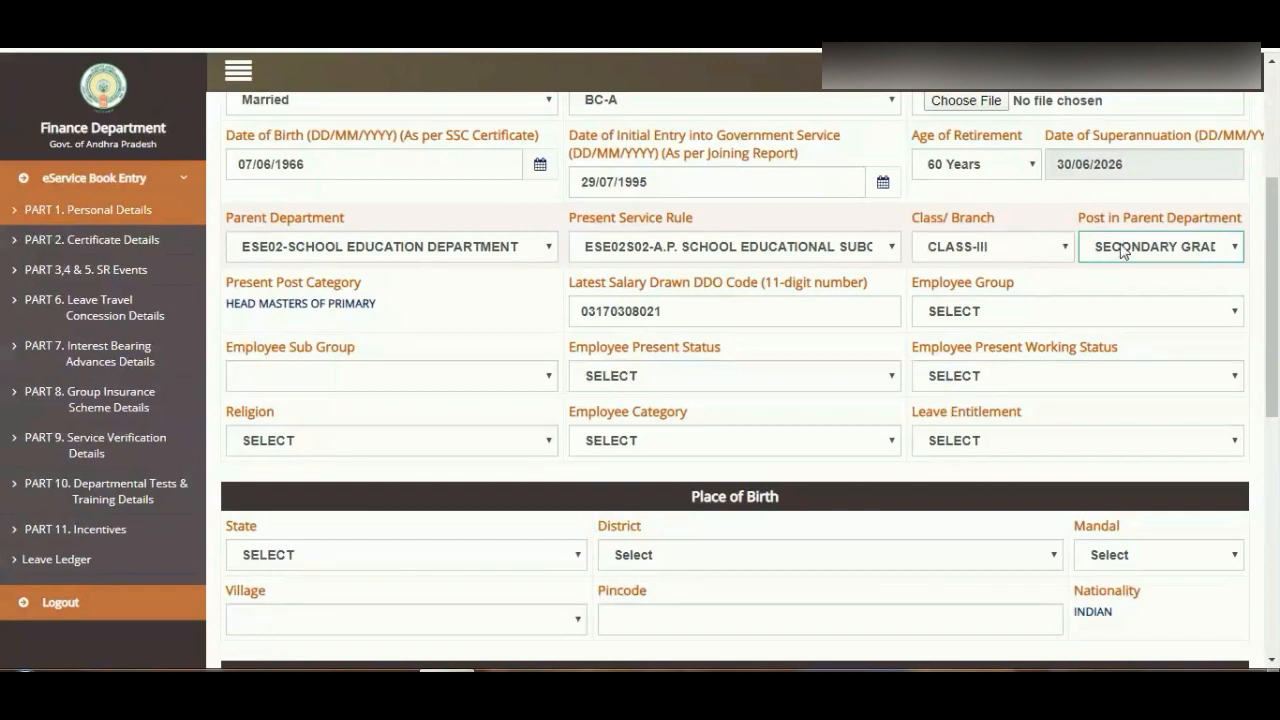
{"action": "left_click", "coordinate": [1123, 251]}
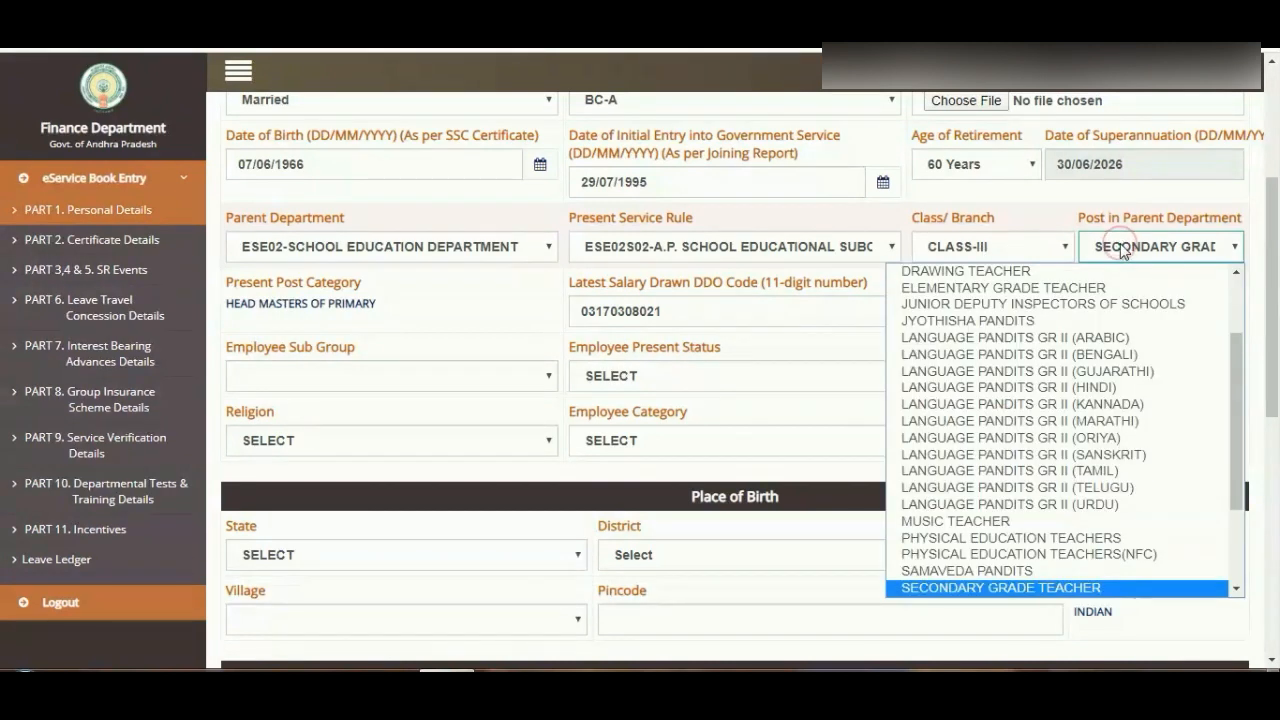
{"action": "left_click", "coordinate": [1008, 594]}
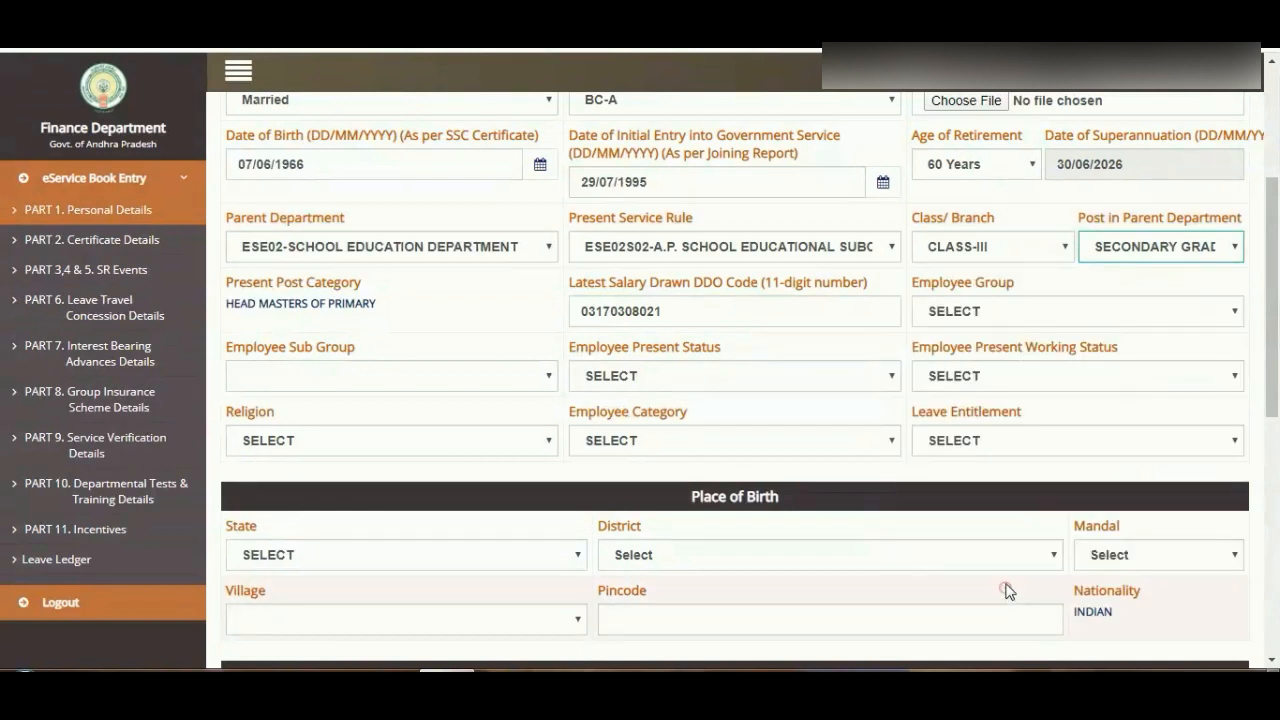
Try CLASS-IV as the class/branch and review the posts offered in the parent department
{"action": "left_click", "coordinate": [1020, 257]}
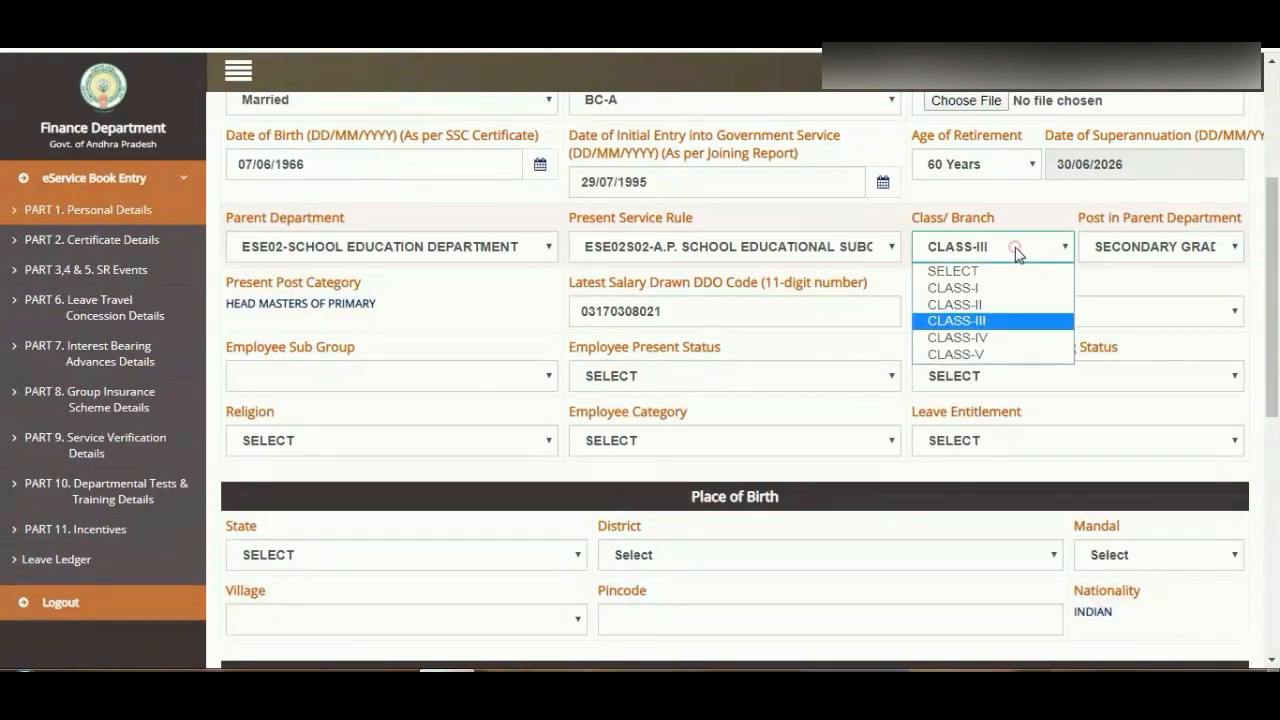
{"action": "left_click", "coordinate": [1008, 338]}
{"action": "left_click", "coordinate": [1133, 247]}
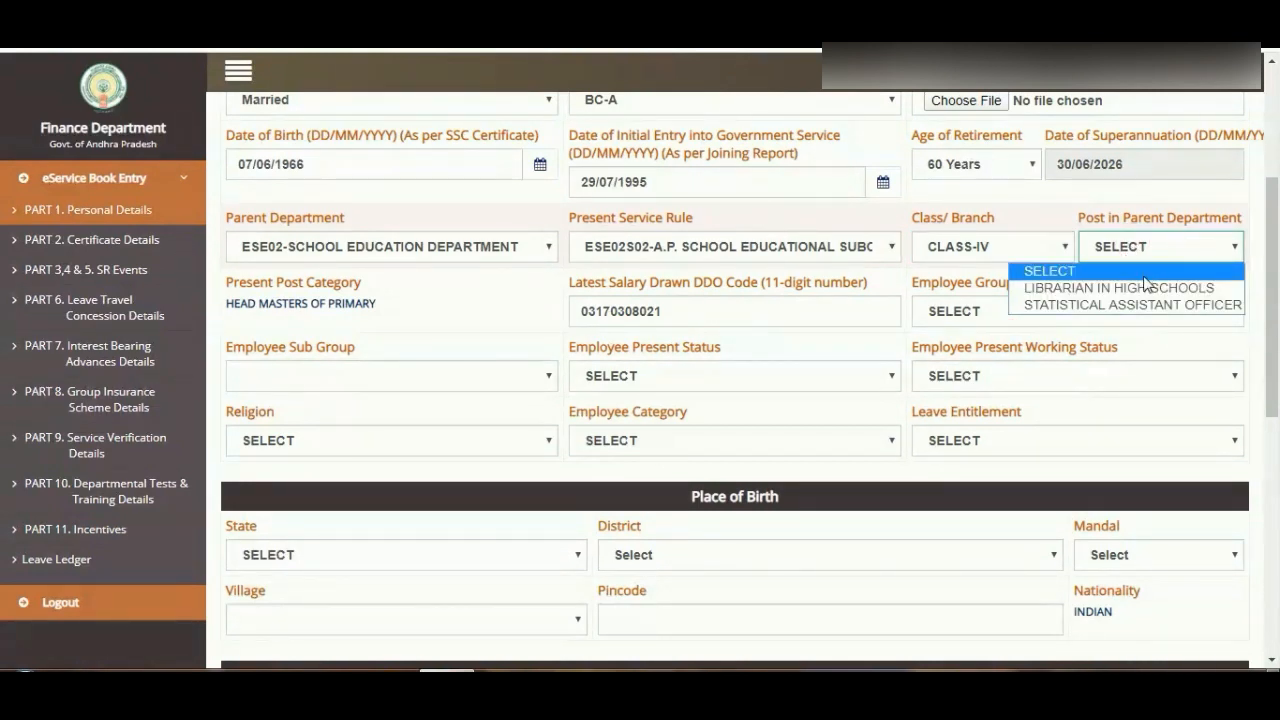
{"action": "left_click", "coordinate": [1147, 247]}
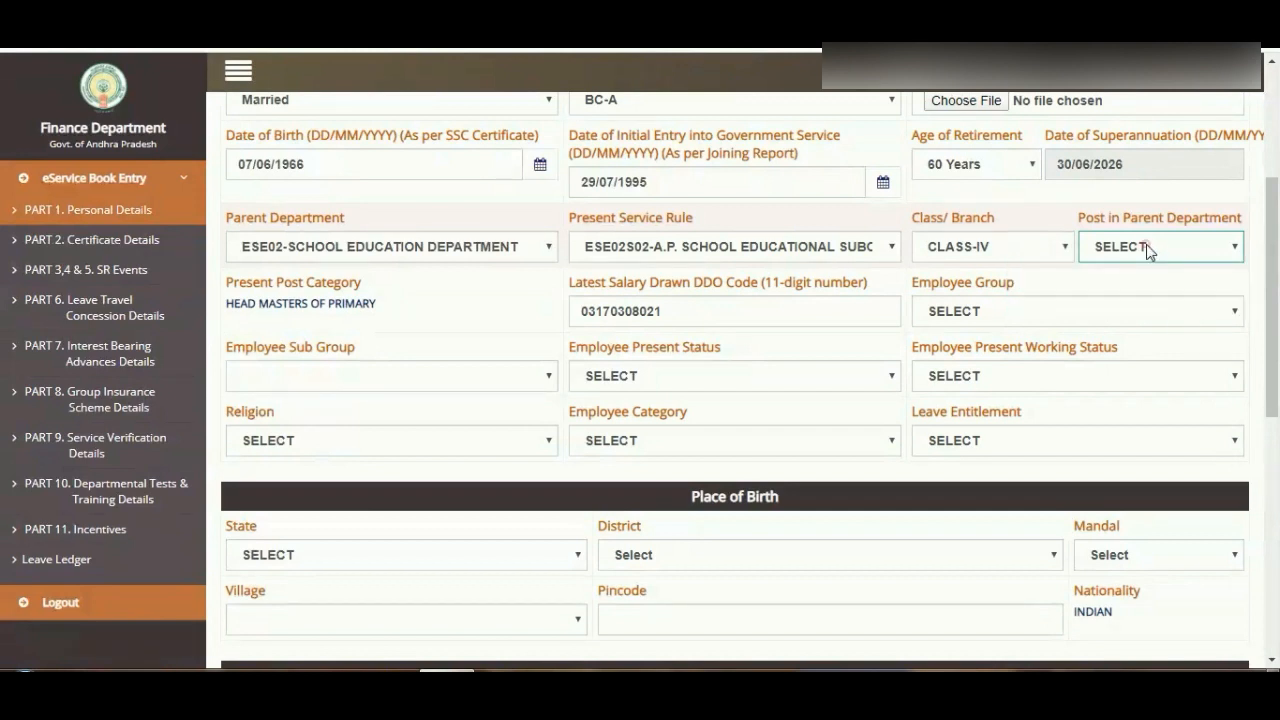
Set the class/branch to CLASS-V and review its parent-department posts without choosing one
{"action": "left_click", "coordinate": [1027, 245]}
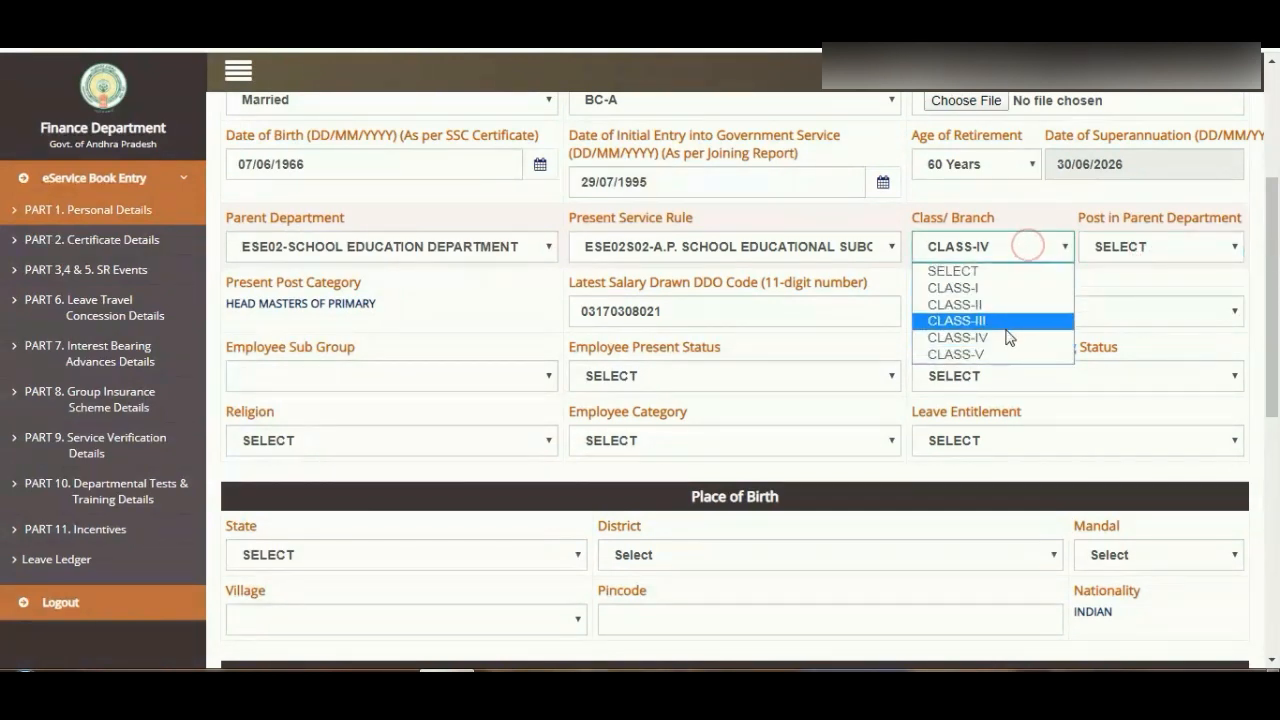
{"action": "left_click", "coordinate": [990, 354]}
{"action": "left_click", "coordinate": [1121, 248]}
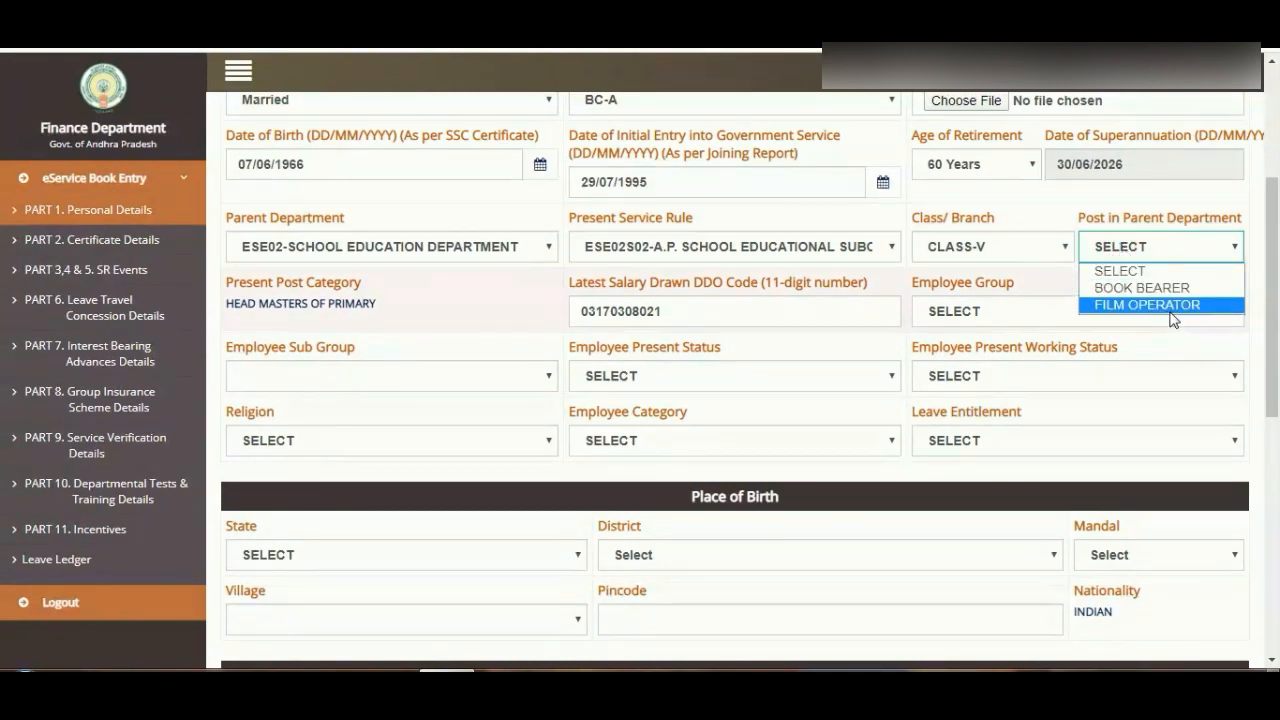
{"action": "left_click", "coordinate": [1066, 210]}
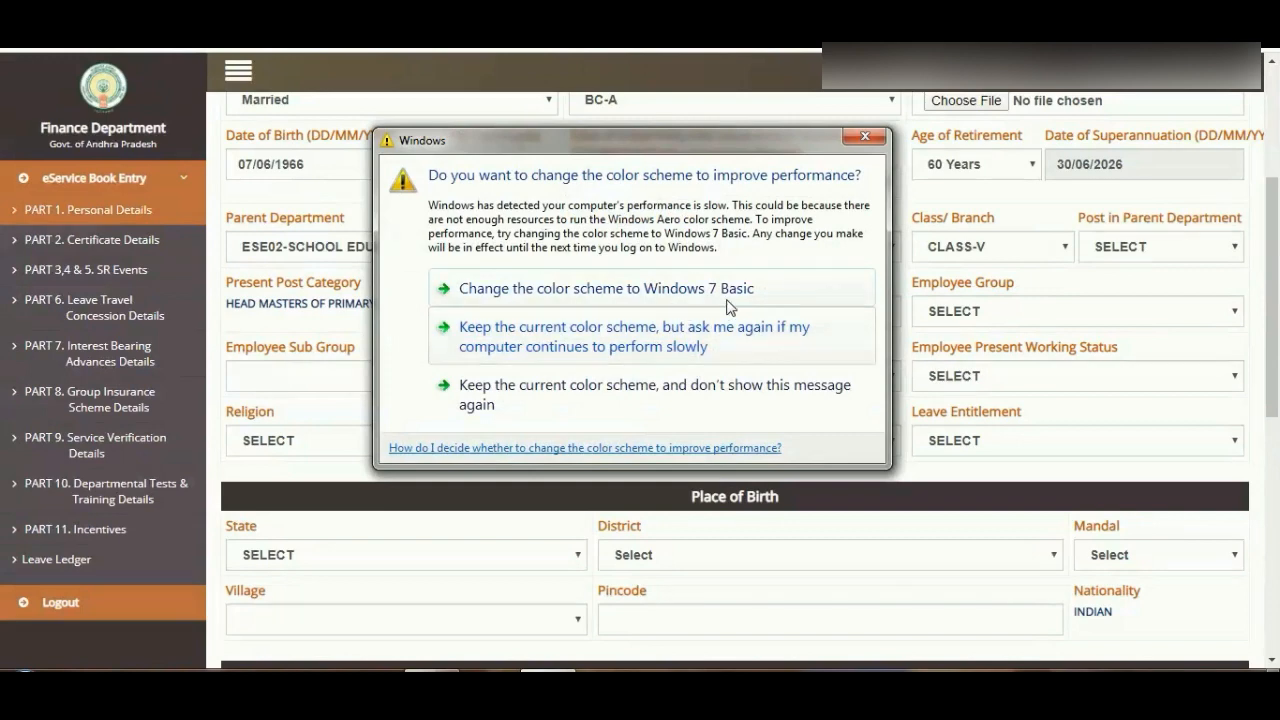
Dismiss the Windows color scheme prompt and set the employee group to EMPLOYEE
{"action": "left_click", "coordinate": [860, 137]}
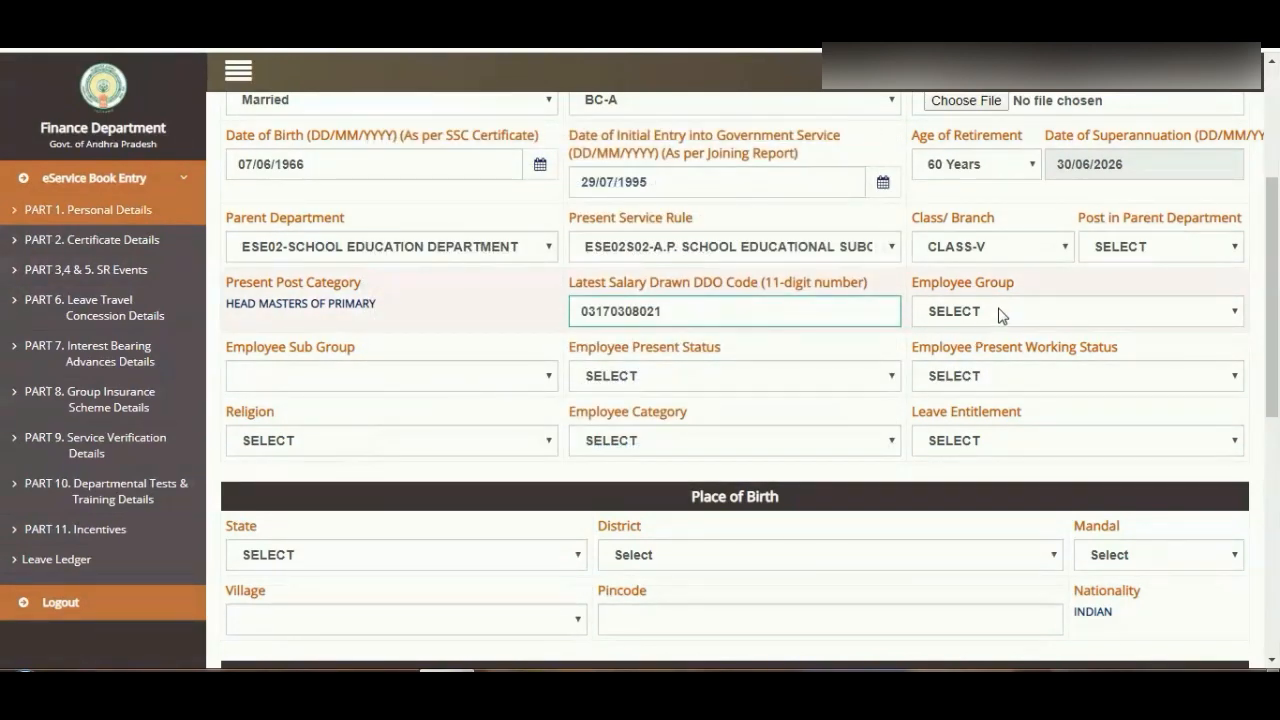
{"action": "left_click", "coordinate": [1032, 314]}
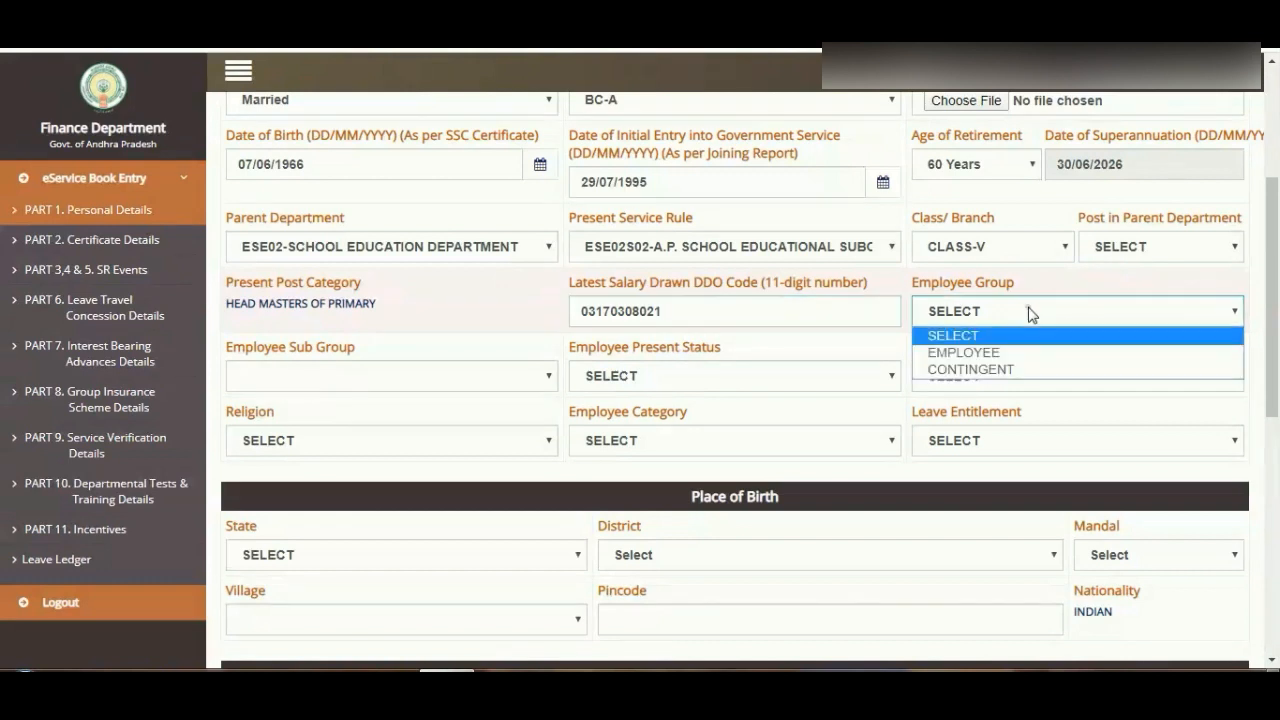
{"action": "left_click", "coordinate": [1004, 352]}
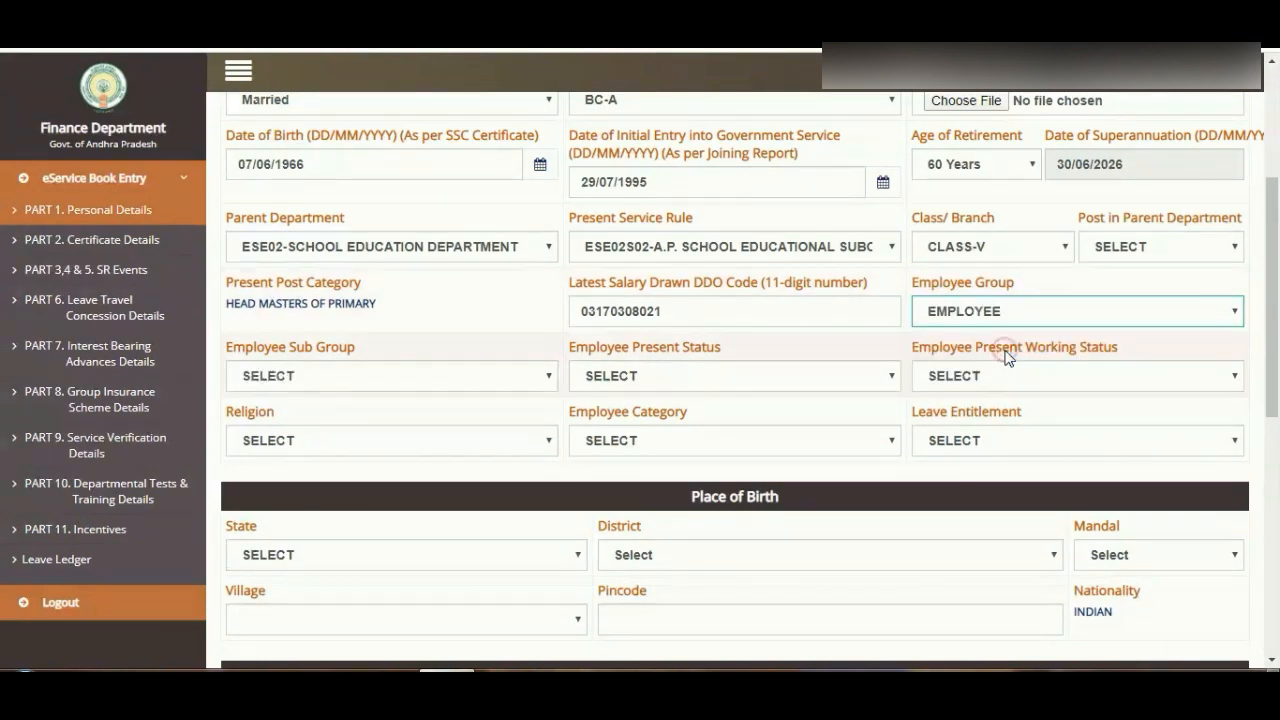
Set the employee sub group to STATE GOVERNMENT and the employee present status to PROBATIONER (REGULARIZED)
{"action": "scroll", "coordinate": [620, 385], "scroll_direction": "down", "scroll_amount": 3}
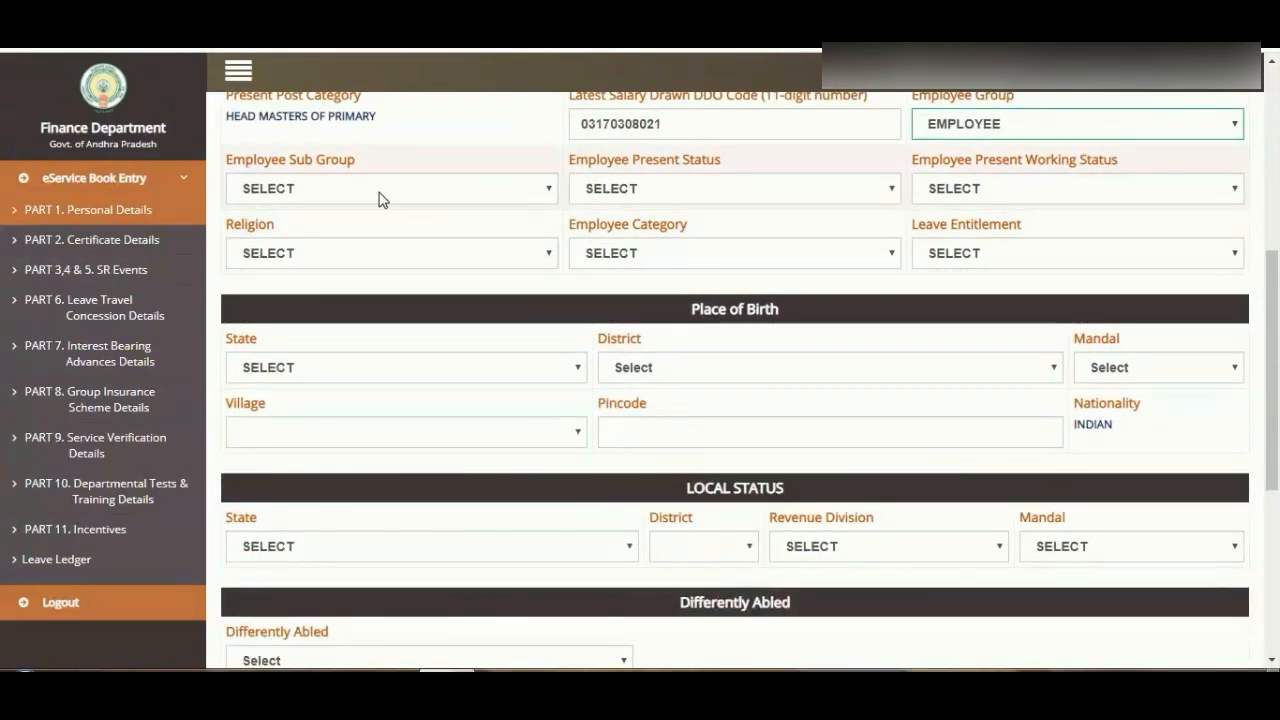
{"action": "left_click", "coordinate": [380, 195]}
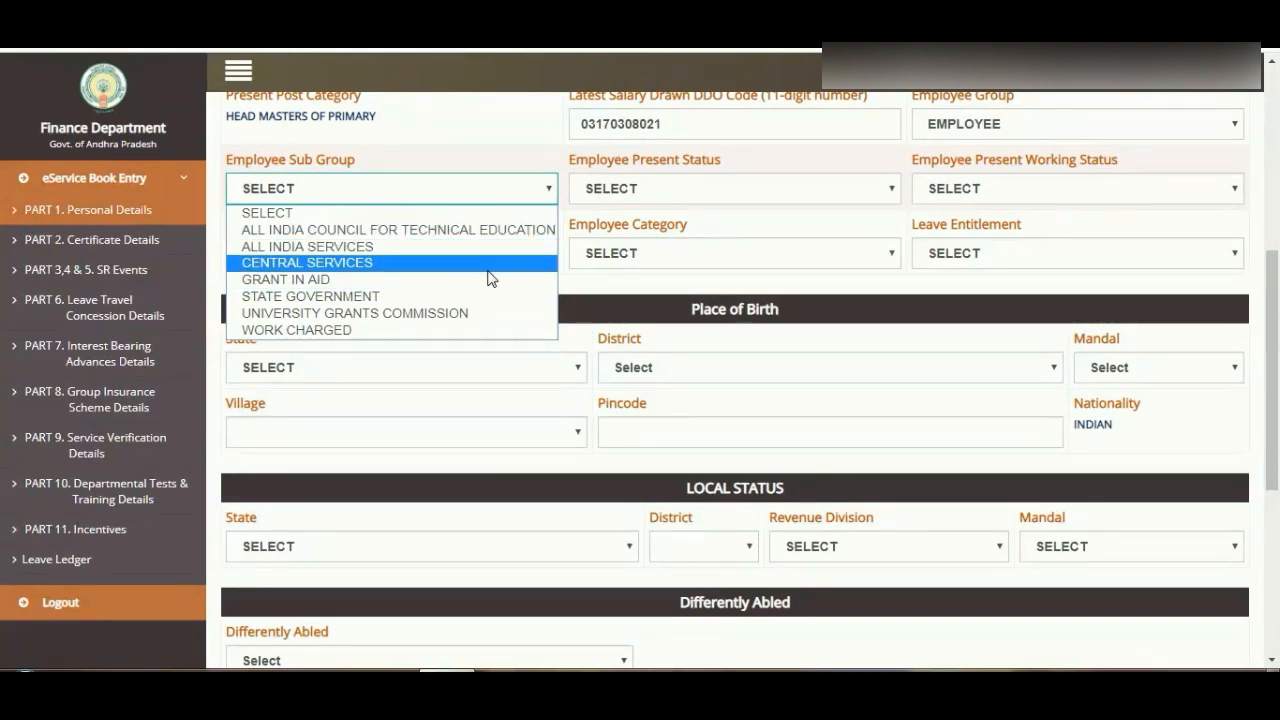
{"action": "left_click", "coordinate": [371, 298]}
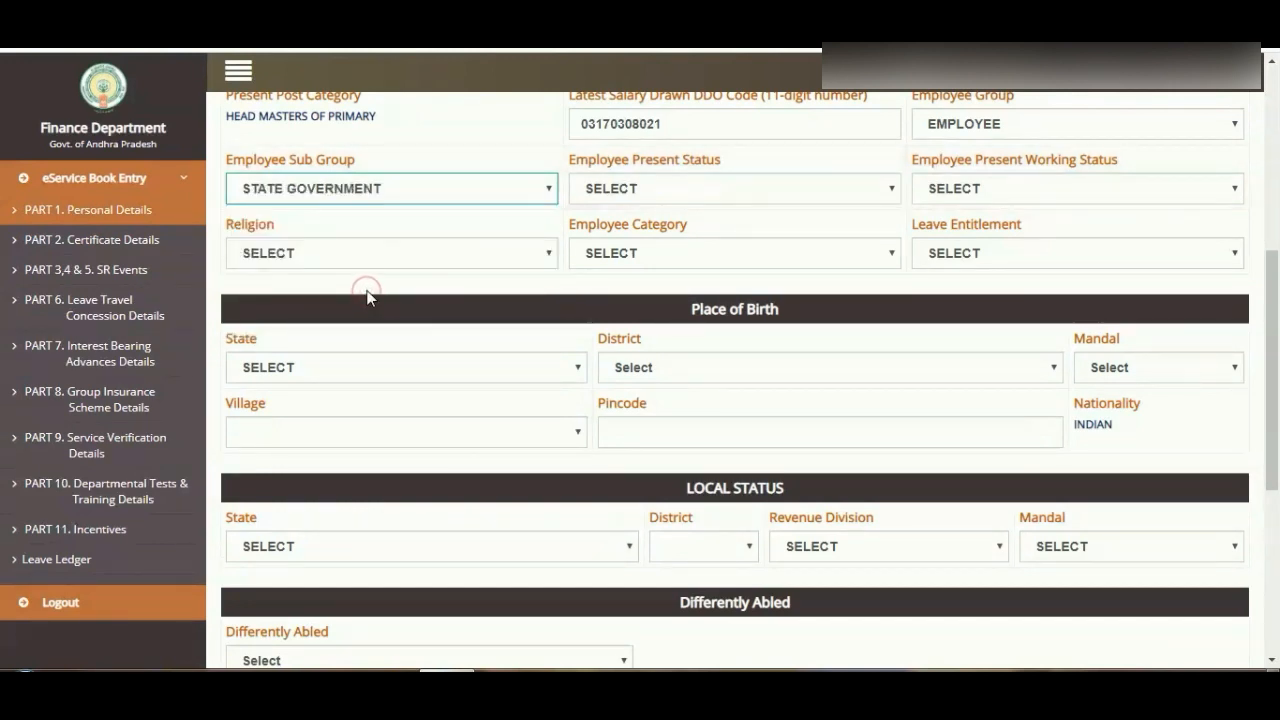
{"action": "left_click", "coordinate": [640, 190]}
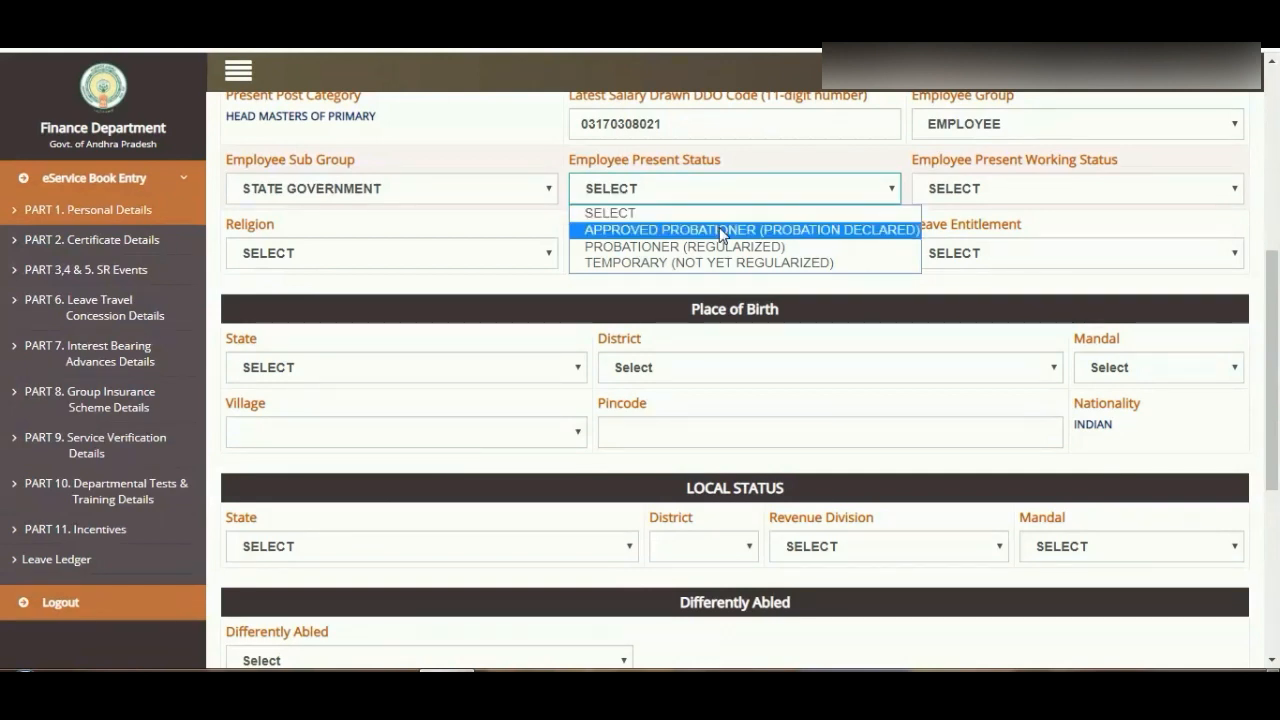
{"action": "left_click", "coordinate": [645, 246]}
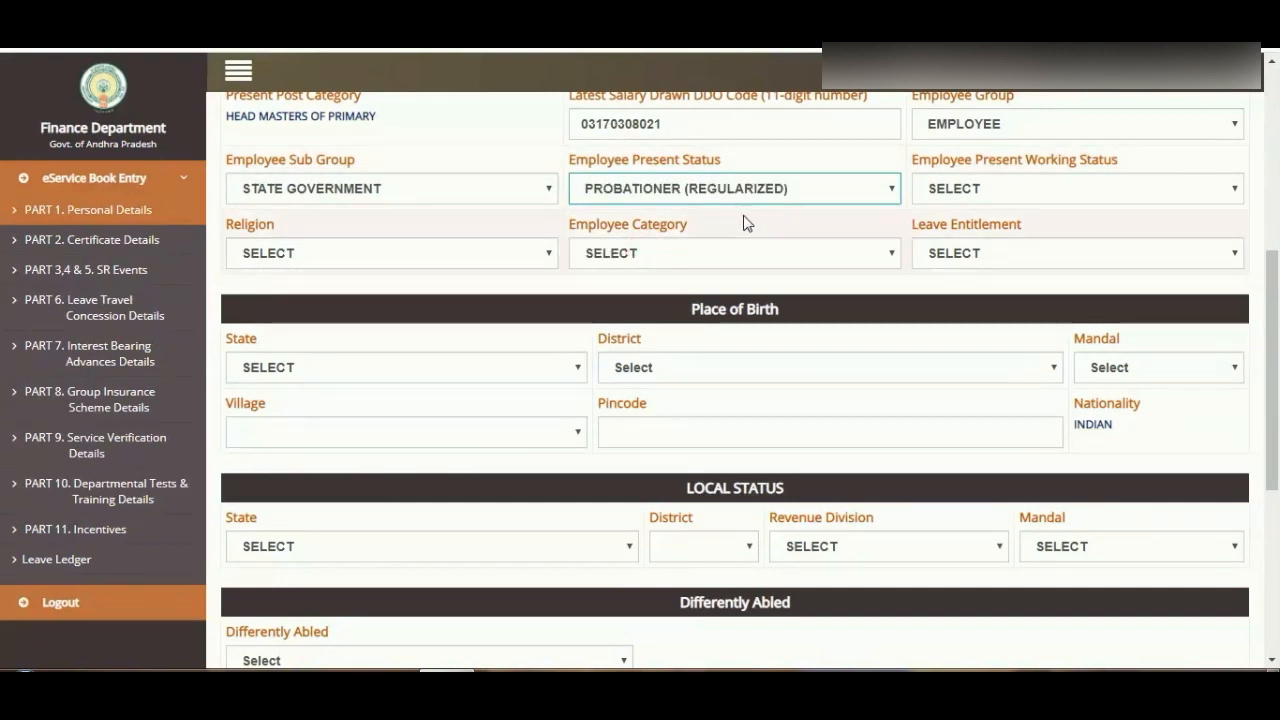
Dismiss the Windows color scheme prompt and set the employee present working status to REGULAR
{"action": "left_click", "coordinate": [1010, 188]}
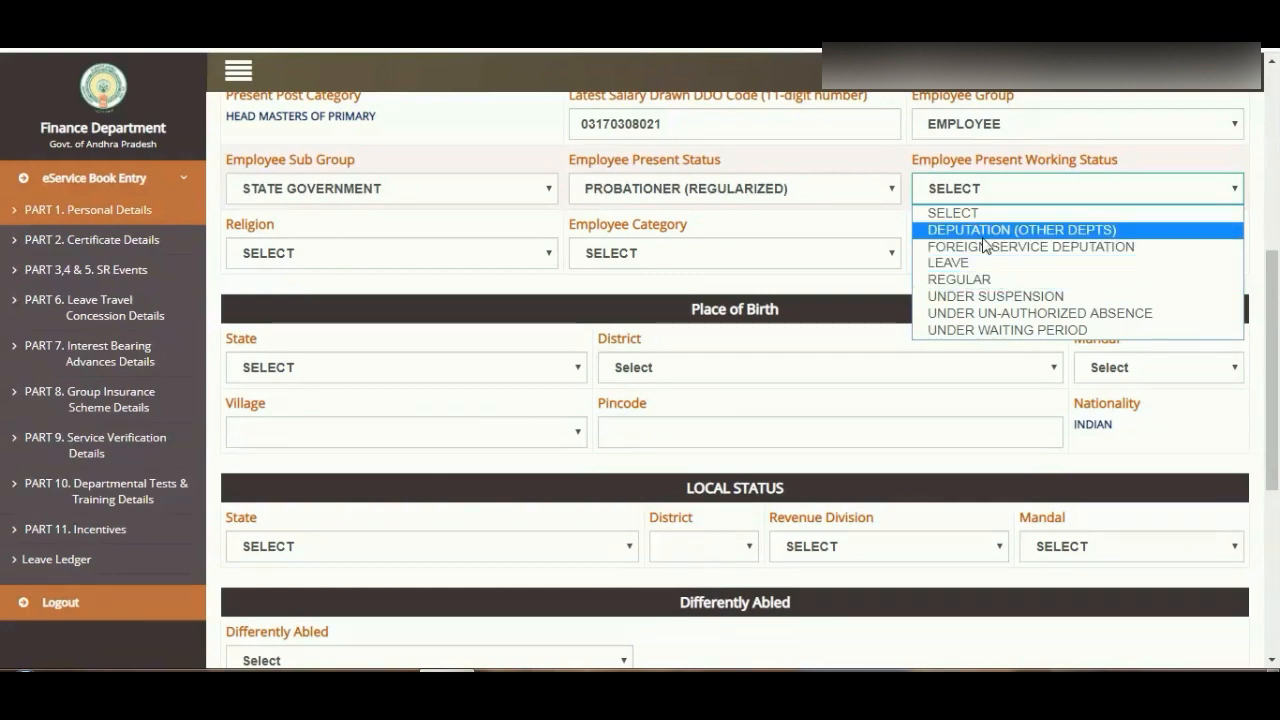
{"action": "left_click", "coordinate": [1015, 294]}
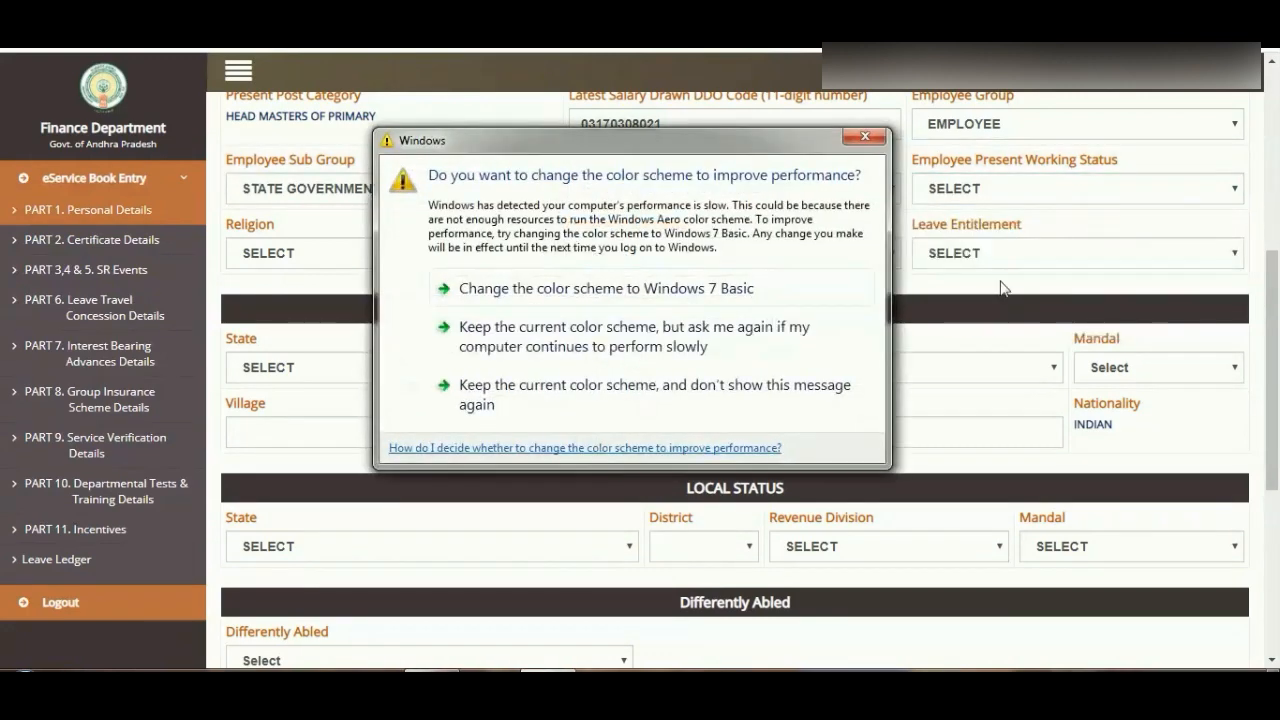
{"action": "left_click", "coordinate": [866, 136]}
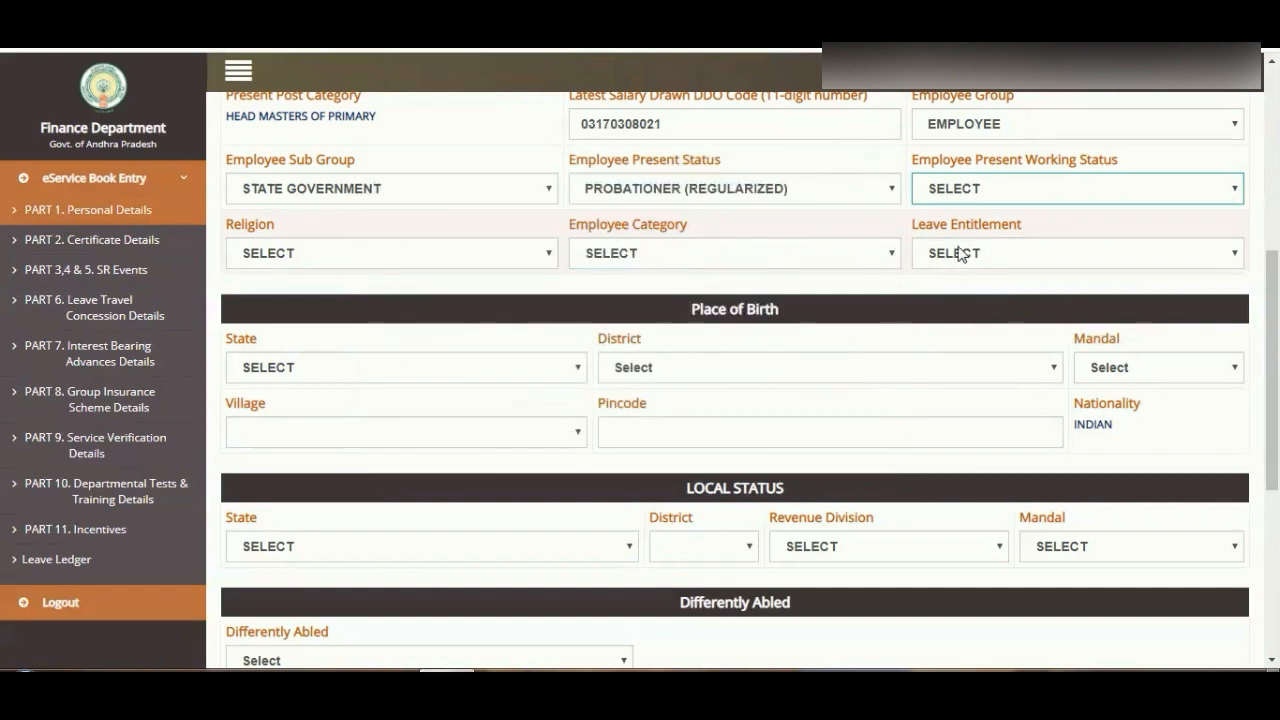
{"action": "left_click", "coordinate": [958, 254]}
{"action": "left_click", "coordinate": [962, 251]}
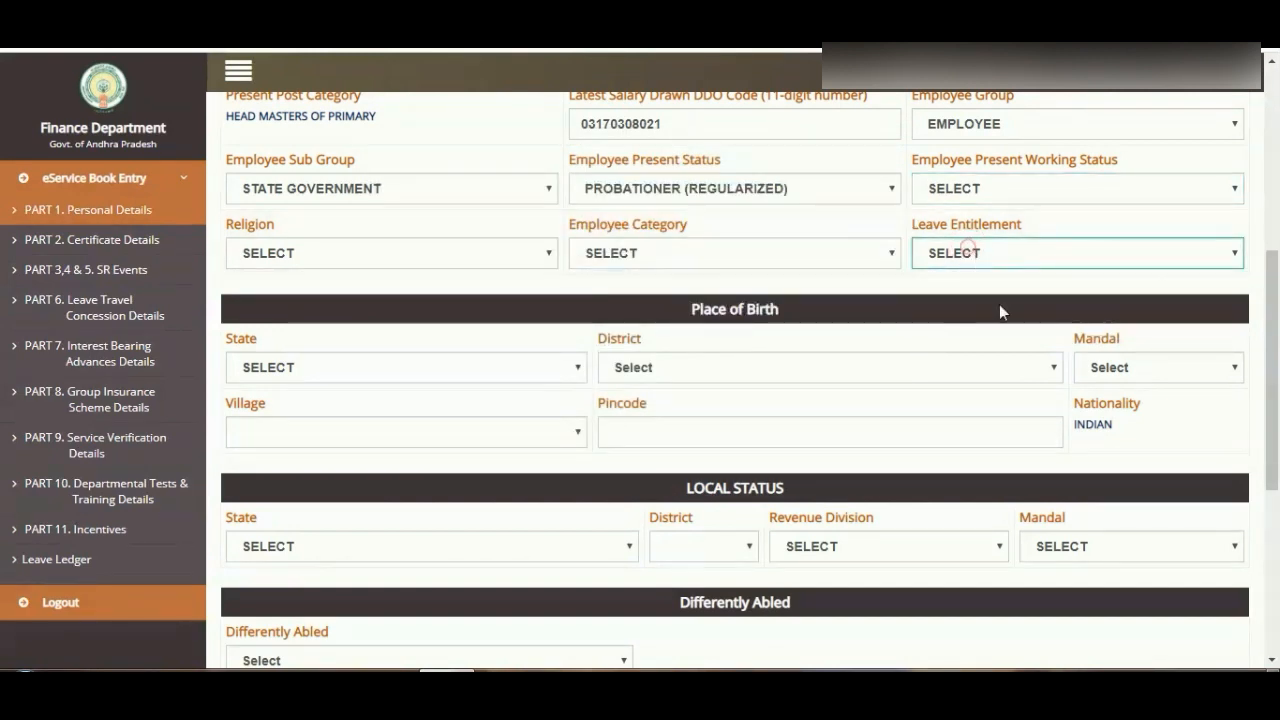
{"action": "left_click", "coordinate": [975, 189]}
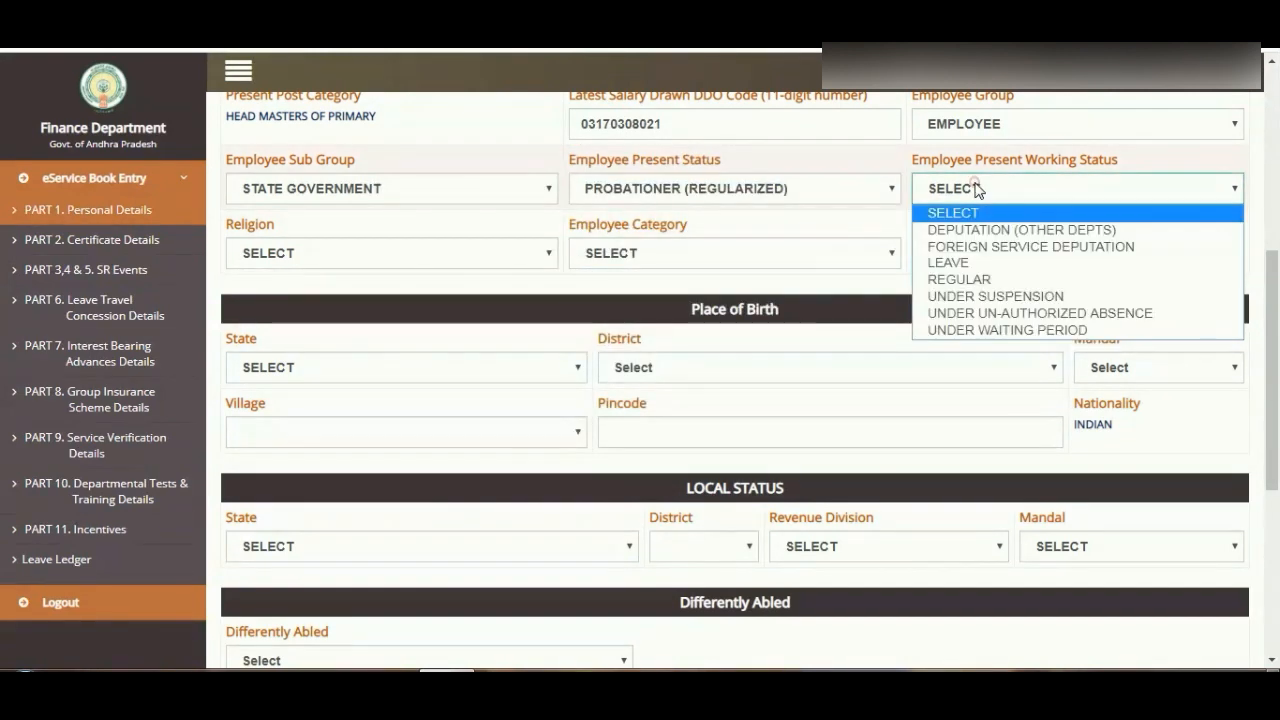
{"action": "left_click", "coordinate": [978, 280]}
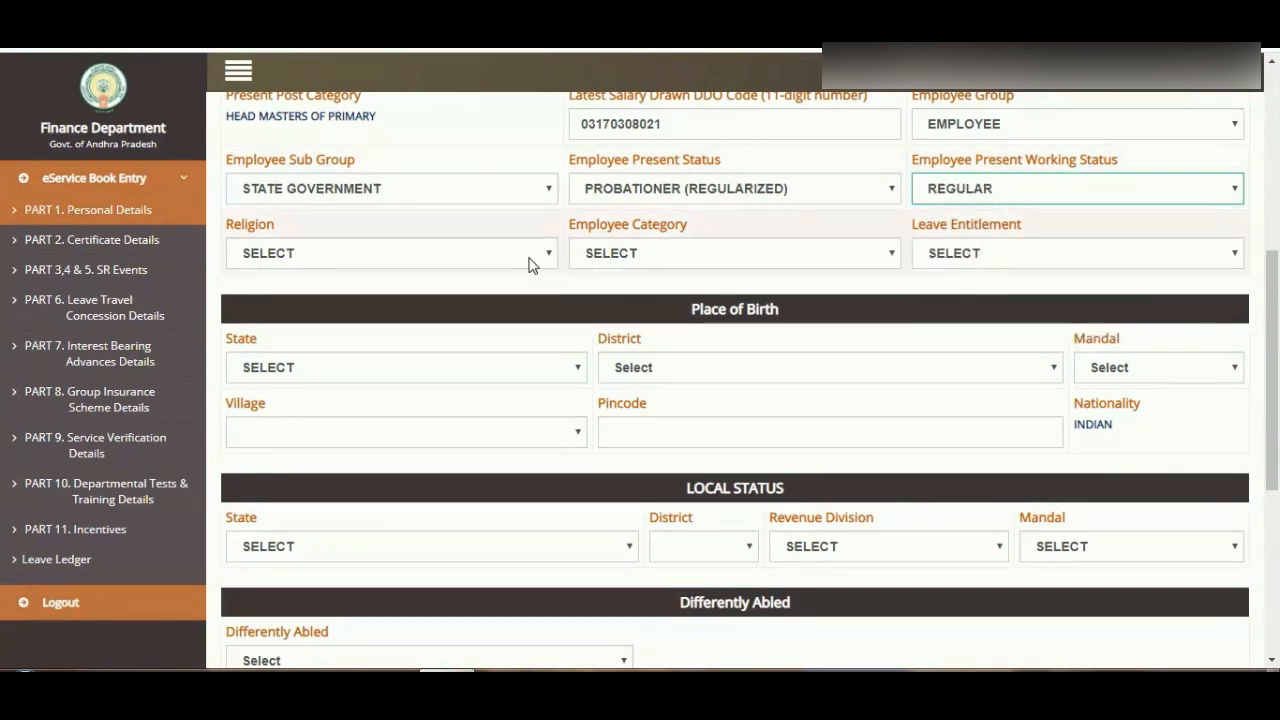
Set the employee's religion to Hindu
{"action": "left_click", "coordinate": [460, 255]}
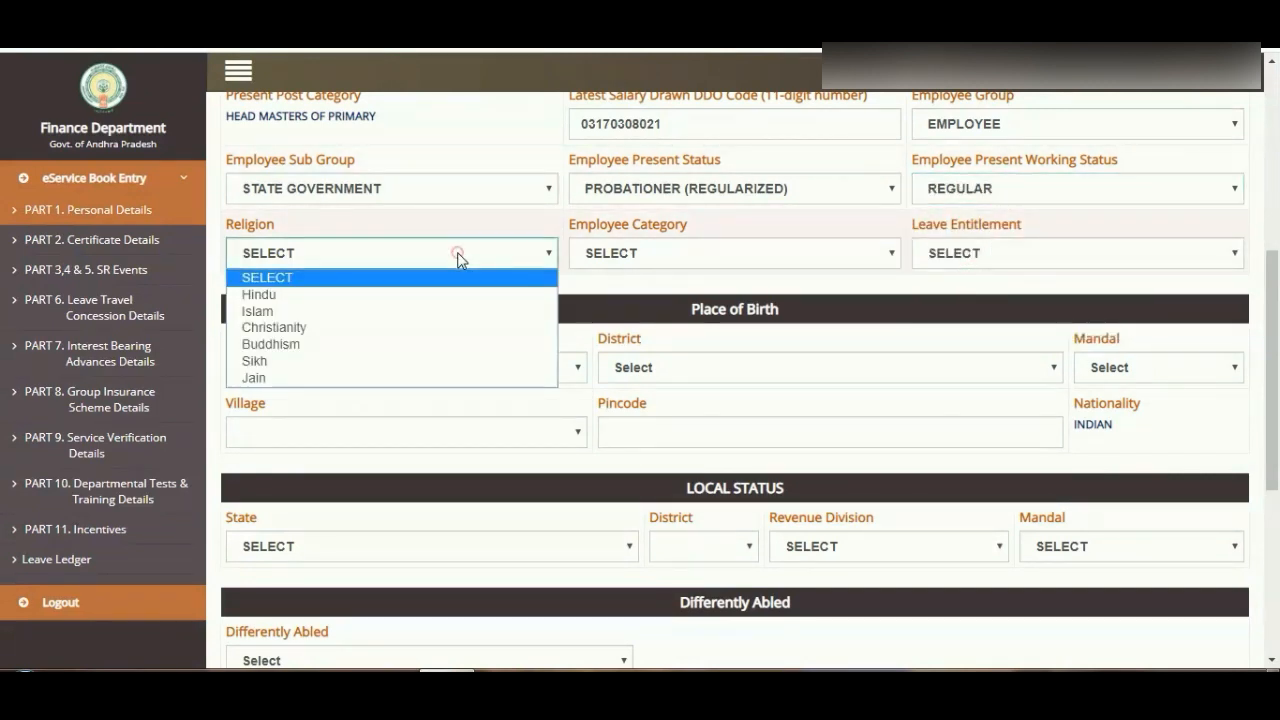
{"action": "left_click", "coordinate": [430, 295]}
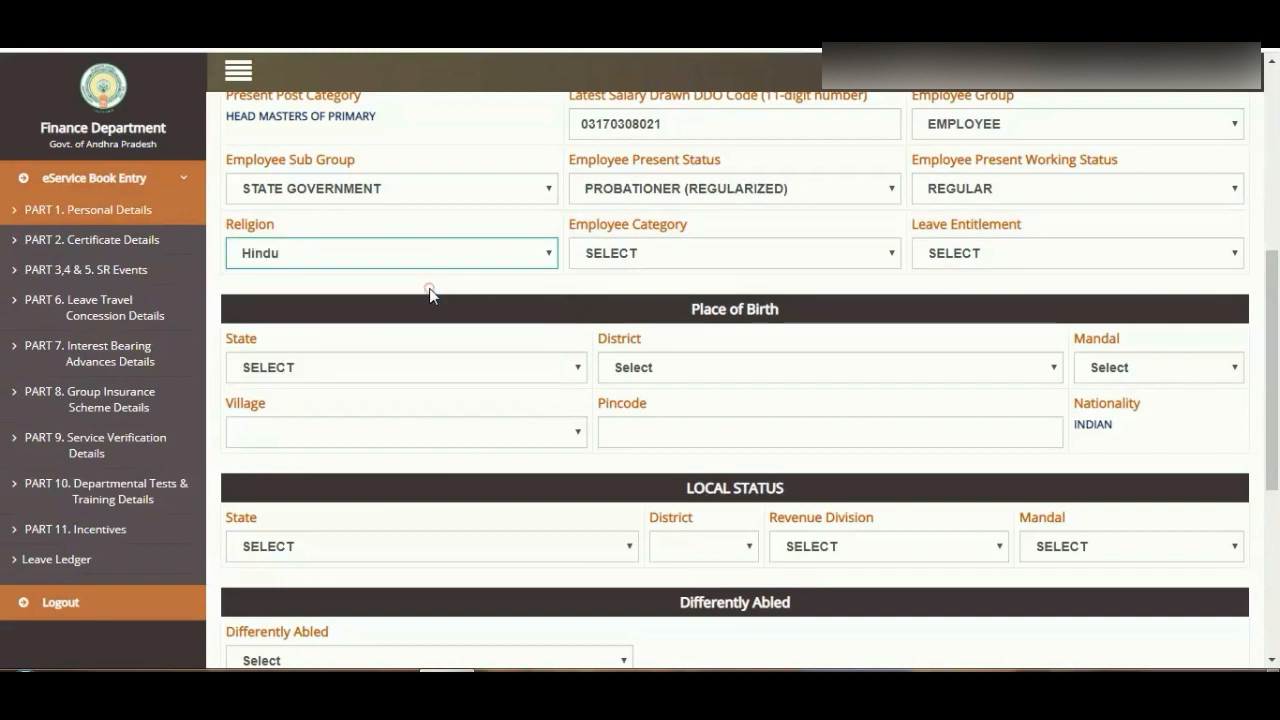
{"action": "left_click", "coordinate": [485, 252]}
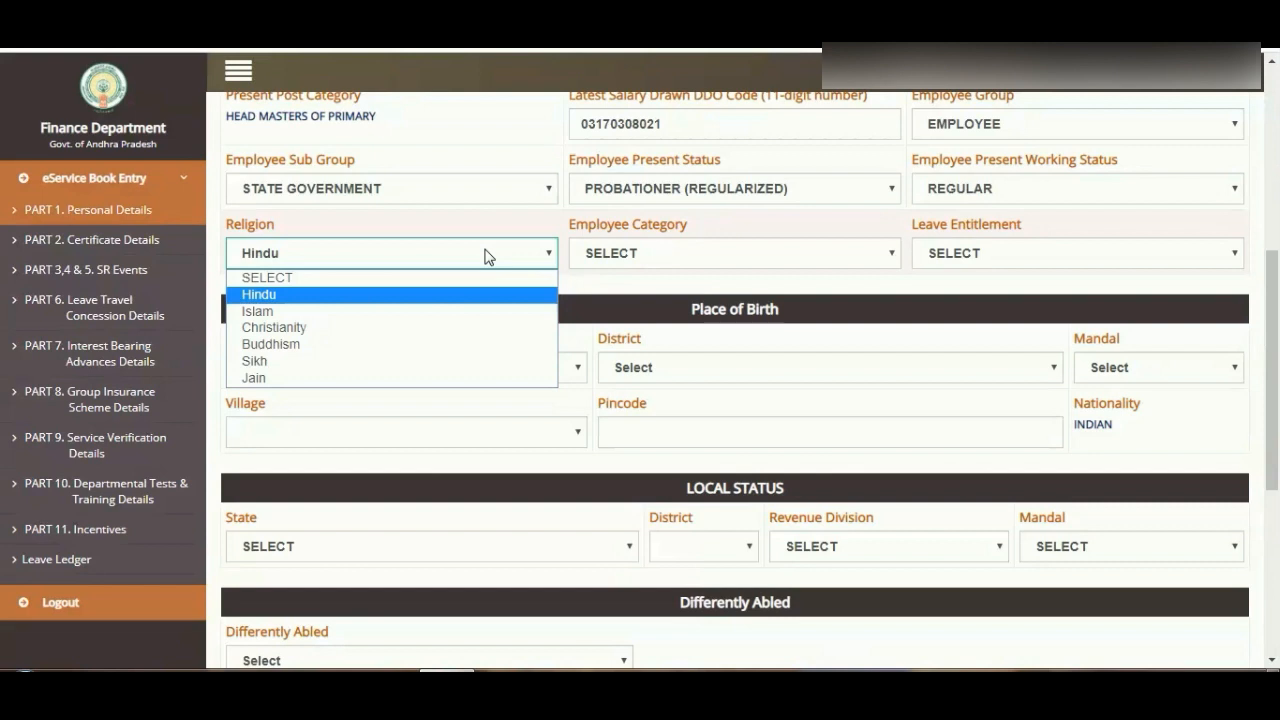
{"action": "left_click", "coordinate": [485, 255]}
Set the employee category to Non-Gazetted and the leave entitlement to VACATION DEPARTMENT
{"action": "left_click", "coordinate": [610, 253]}
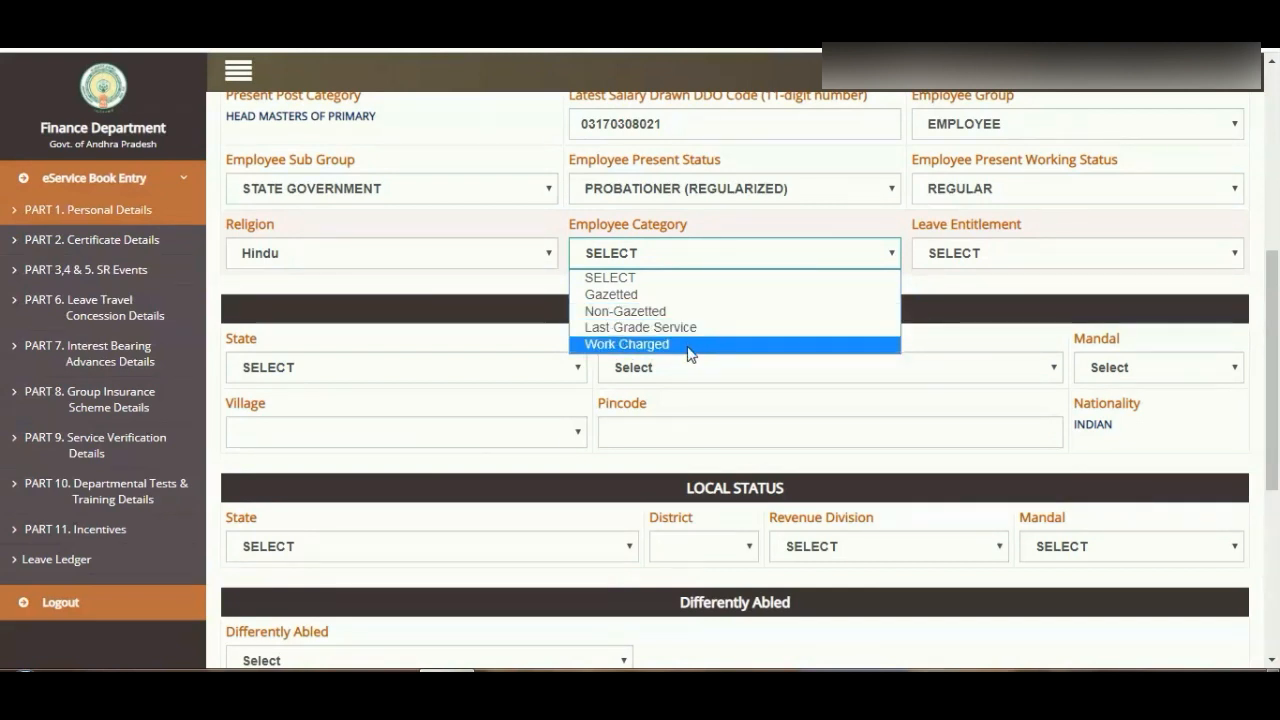
{"action": "left_click", "coordinate": [636, 314]}
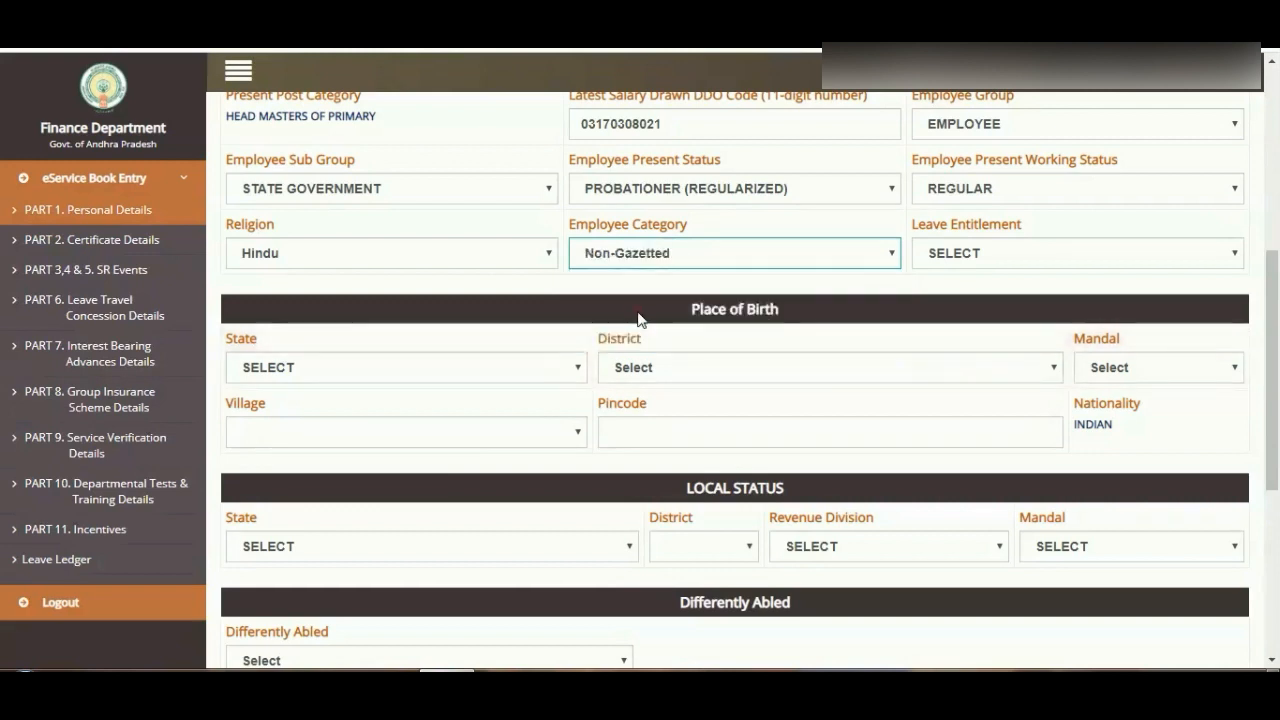
{"action": "left_click", "coordinate": [957, 257]}
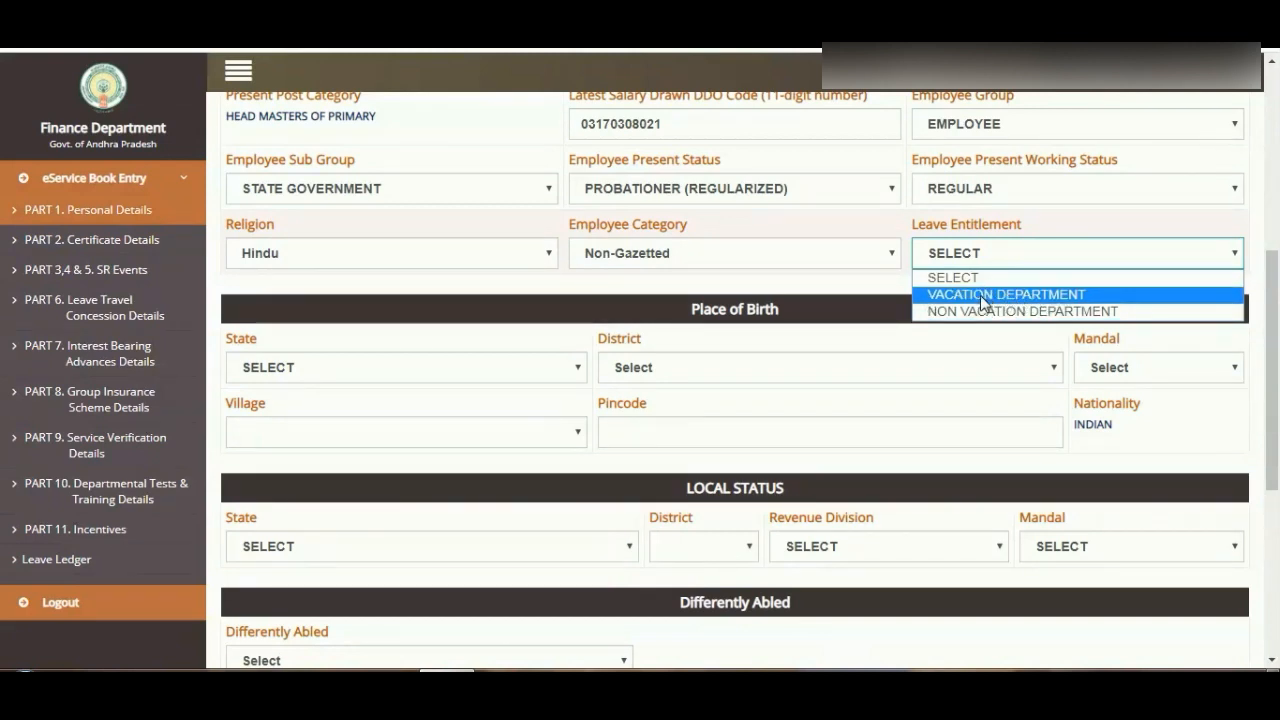
{"action": "left_click", "coordinate": [988, 295]}
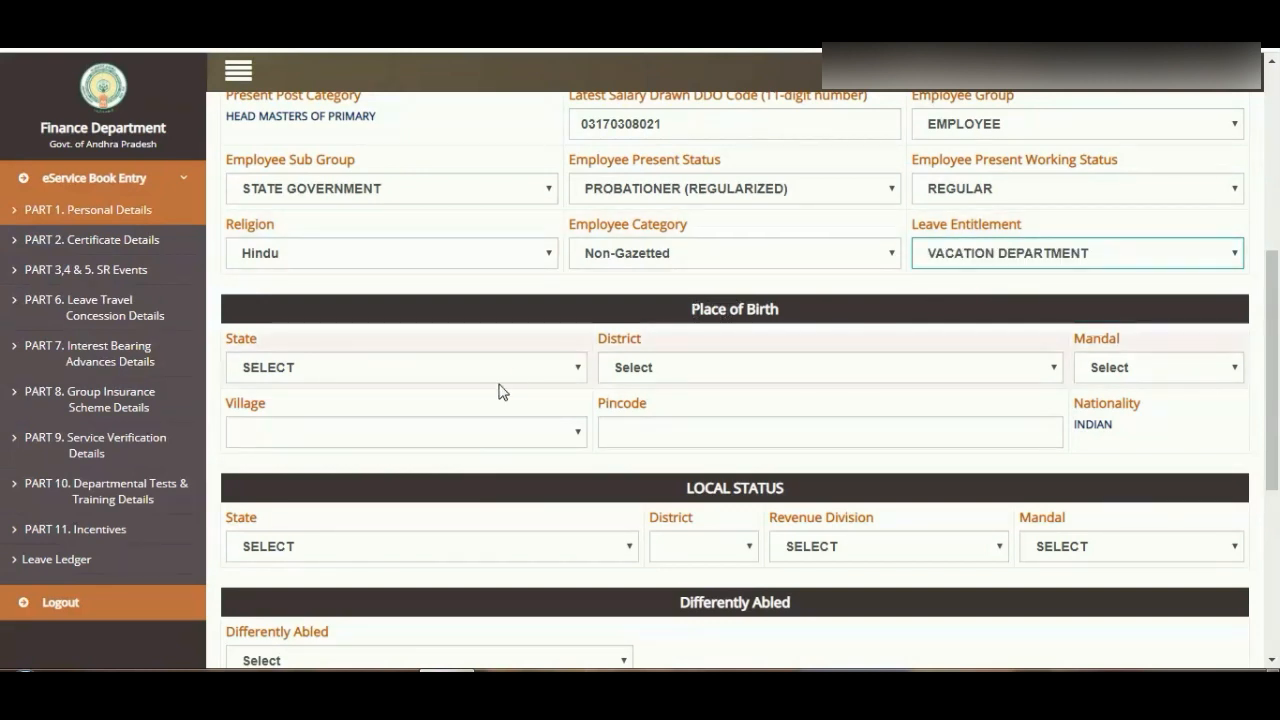
Set the place of birth's state to Andhra Pradesh and its district to EAST GODAVARI
{"action": "scroll", "coordinate": [421, 377], "scroll_direction": "down", "scroll_amount": 2}
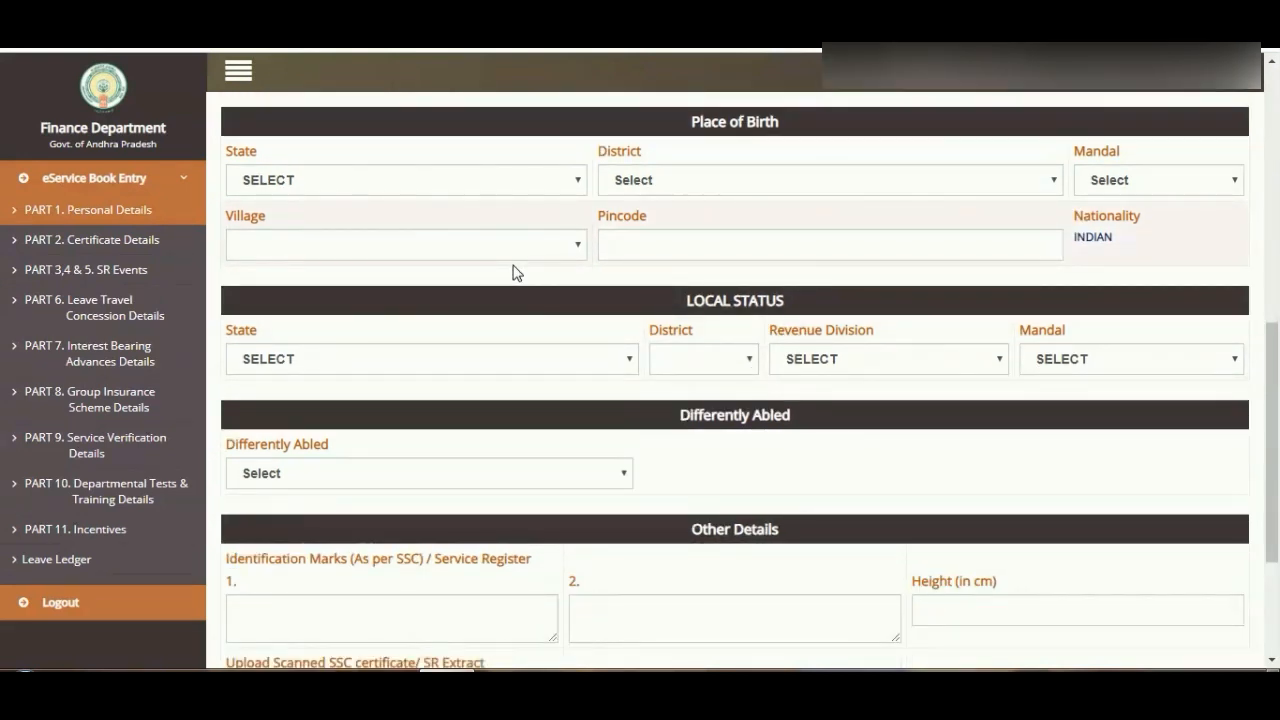
{"action": "left_click", "coordinate": [463, 181]}
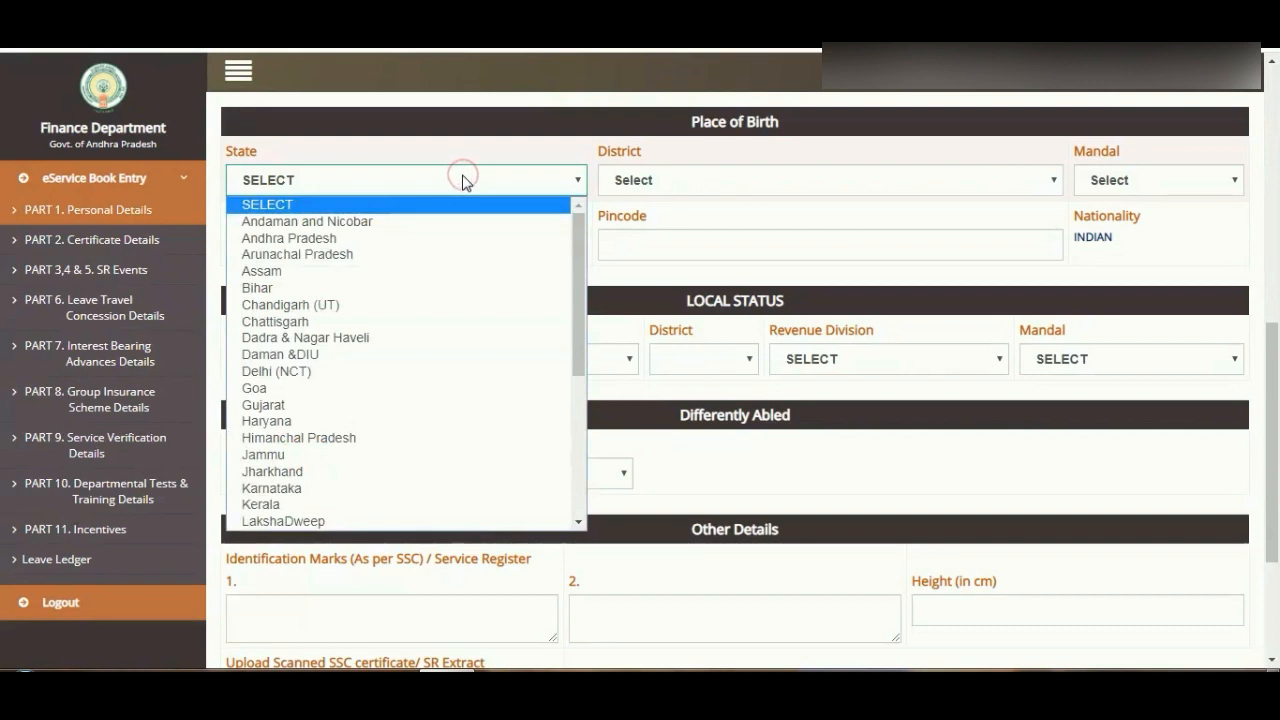
{"action": "left_click", "coordinate": [426, 238]}
{"action": "left_click", "coordinate": [686, 180]}
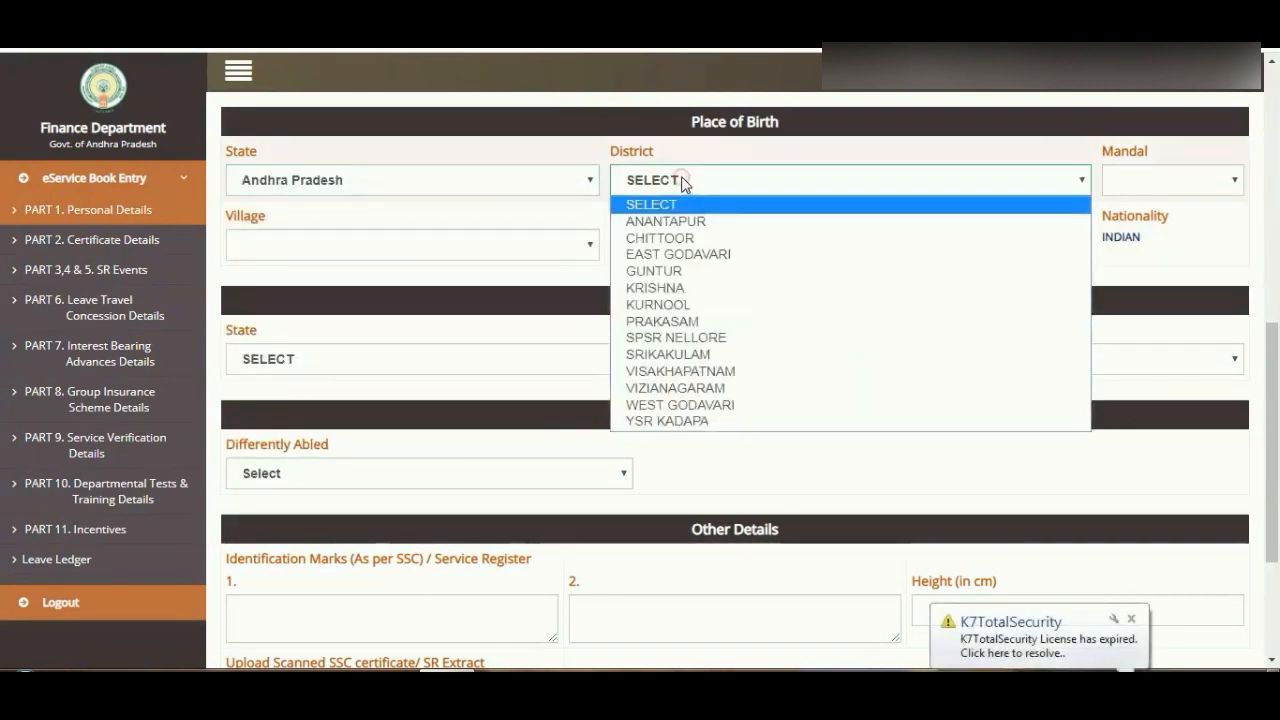
{"action": "left_click", "coordinate": [711, 256]}
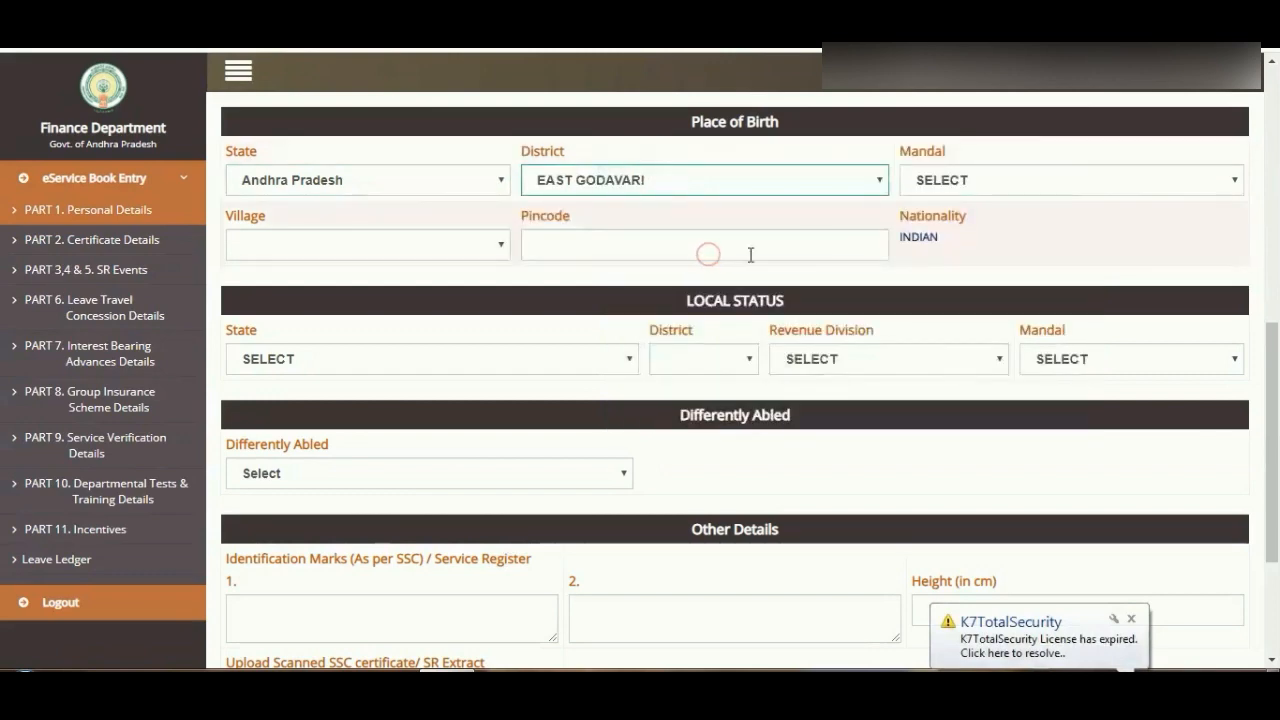
Set the place of birth's mandal to TUNI
{"action": "left_click", "coordinate": [983, 184]}
{"action": "scroll", "coordinate": [980, 285], "scroll_direction": "down", "scroll_amount": 8}
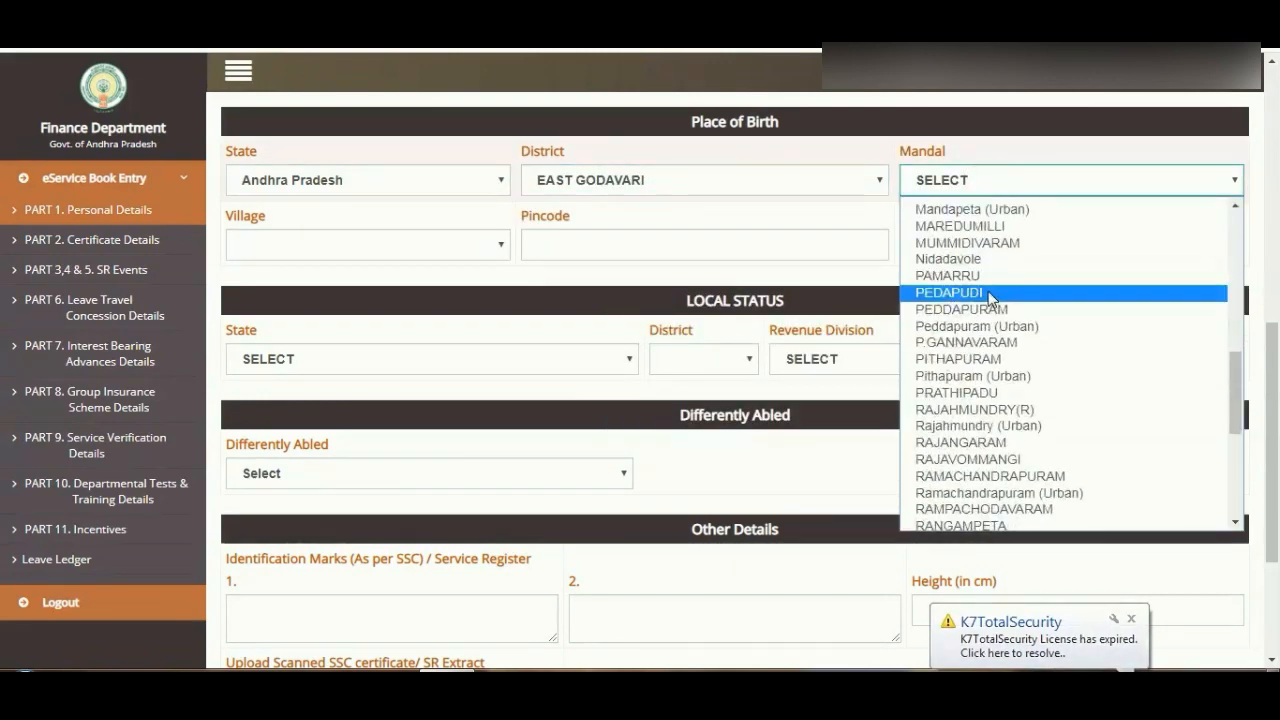
{"action": "scroll", "coordinate": [975, 268], "scroll_direction": "up", "scroll_amount": 7}
{"action": "scroll", "coordinate": [975, 268], "scroll_direction": "down", "scroll_amount": 10}
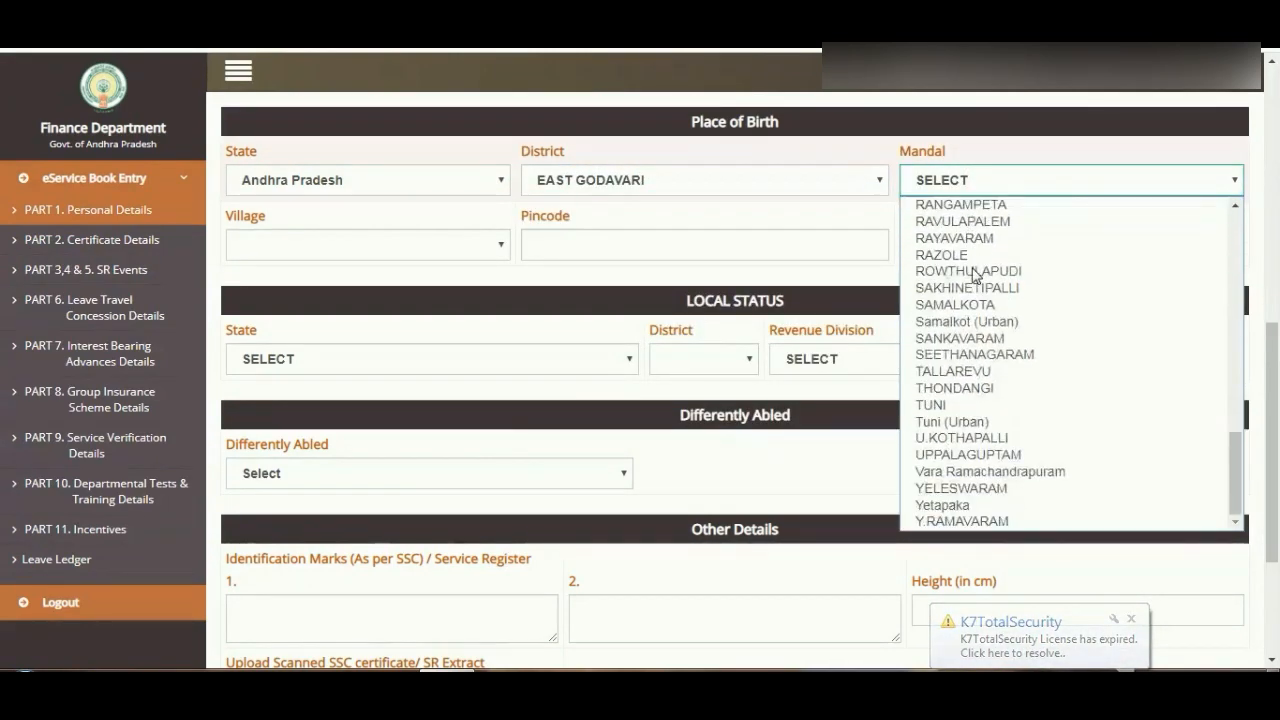
{"action": "left_click", "coordinate": [960, 405]}
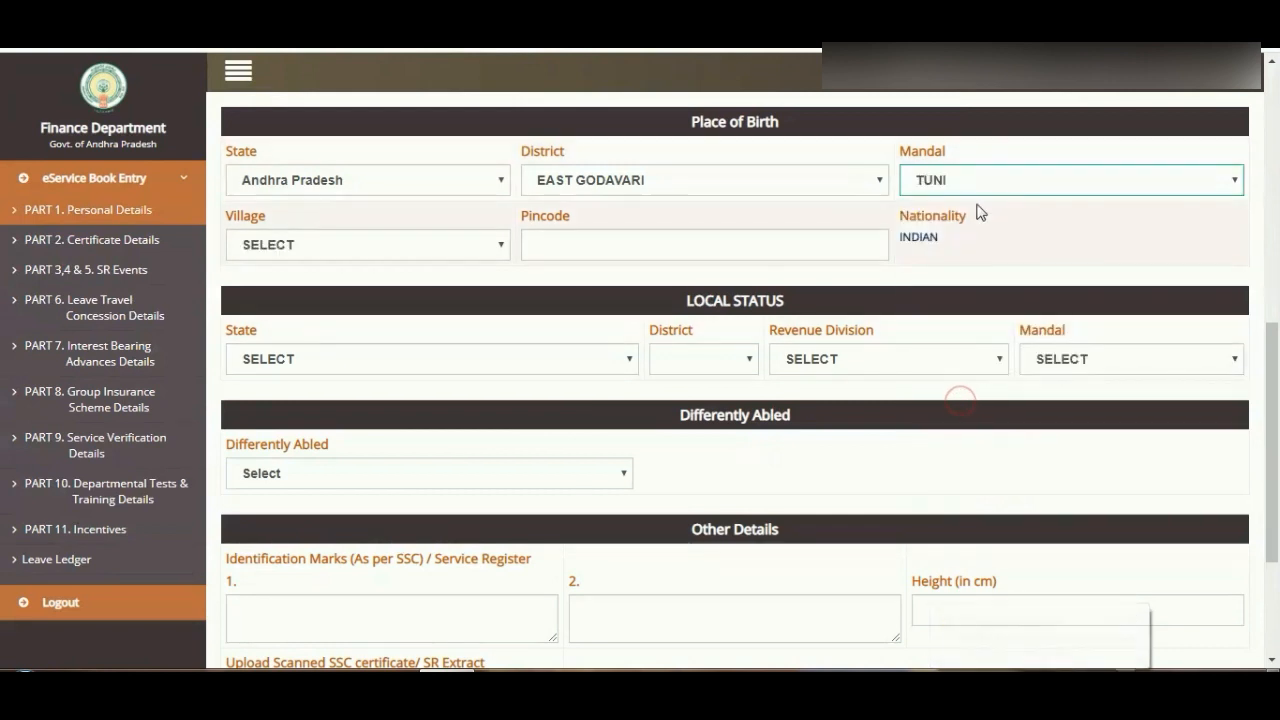
Set the place of birth's village to TUNI MUNICIPALITY and activate the Pincode field without entering a value
{"action": "left_click", "coordinate": [409, 253]}
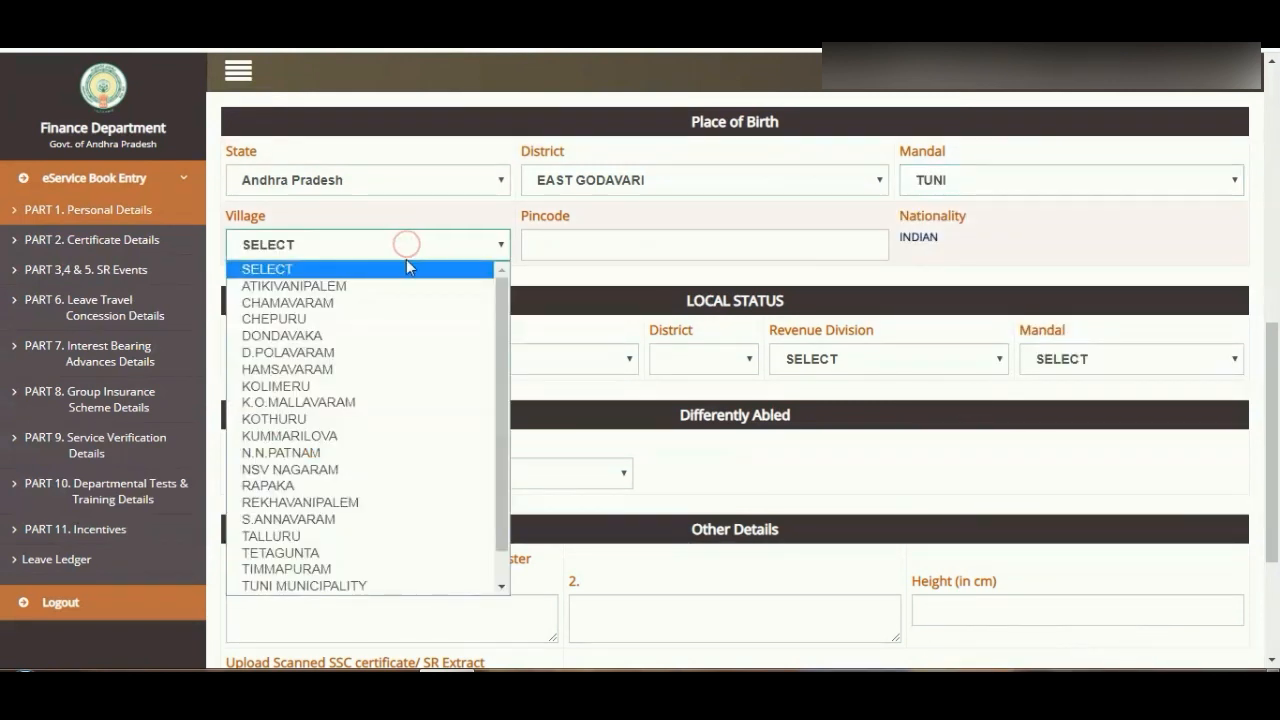
{"action": "scroll", "coordinate": [417, 352], "scroll_direction": "down", "scroll_amount": 1}
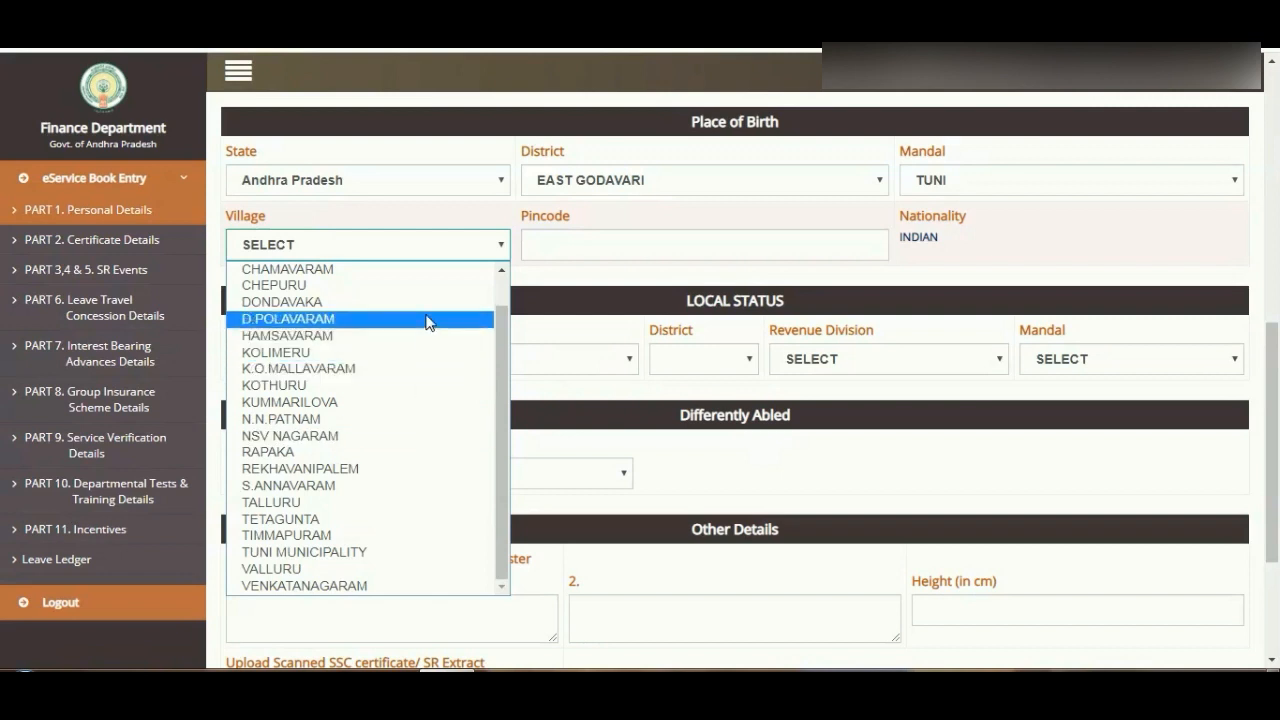
{"action": "scroll", "coordinate": [428, 305], "scroll_direction": "up", "scroll_amount": 1}
{"action": "scroll", "coordinate": [427, 296], "scroll_direction": "down", "scroll_amount": 1}
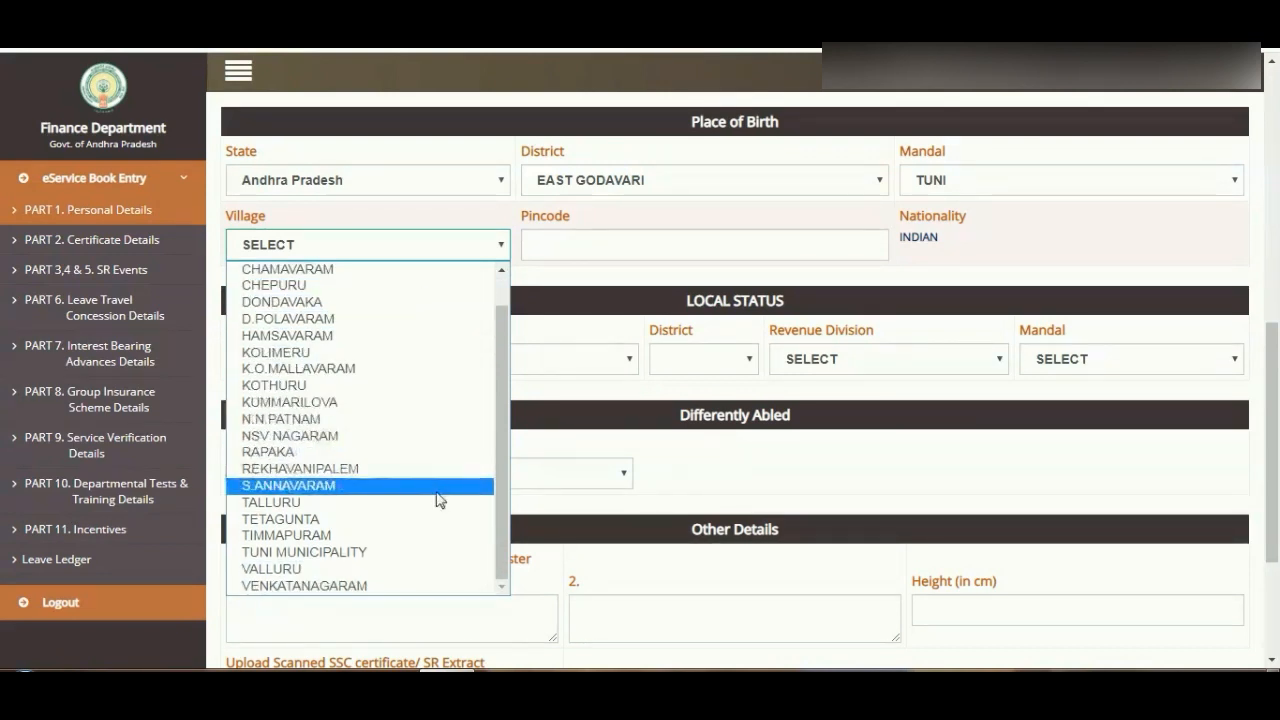
{"action": "scroll", "coordinate": [421, 447], "scroll_direction": "up", "scroll_amount": 1}
{"action": "scroll", "coordinate": [422, 490], "scroll_direction": "down", "scroll_amount": 1}
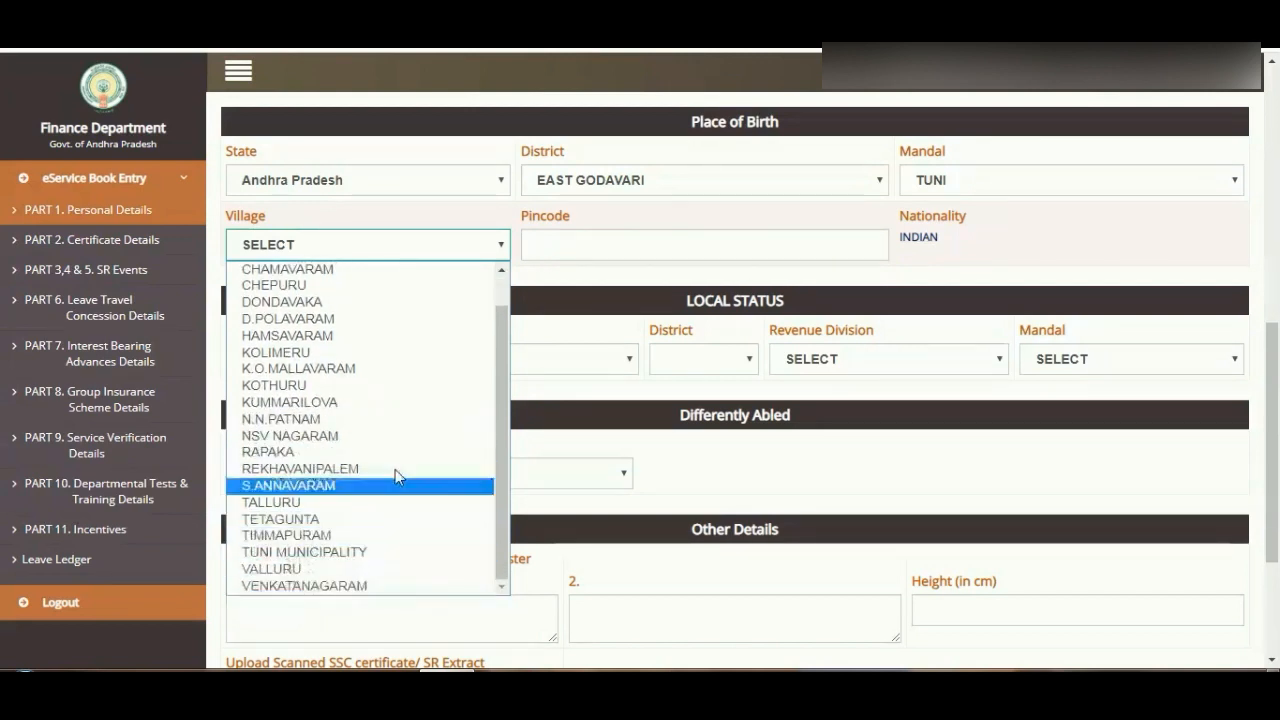
{"action": "left_click", "coordinate": [391, 552]}
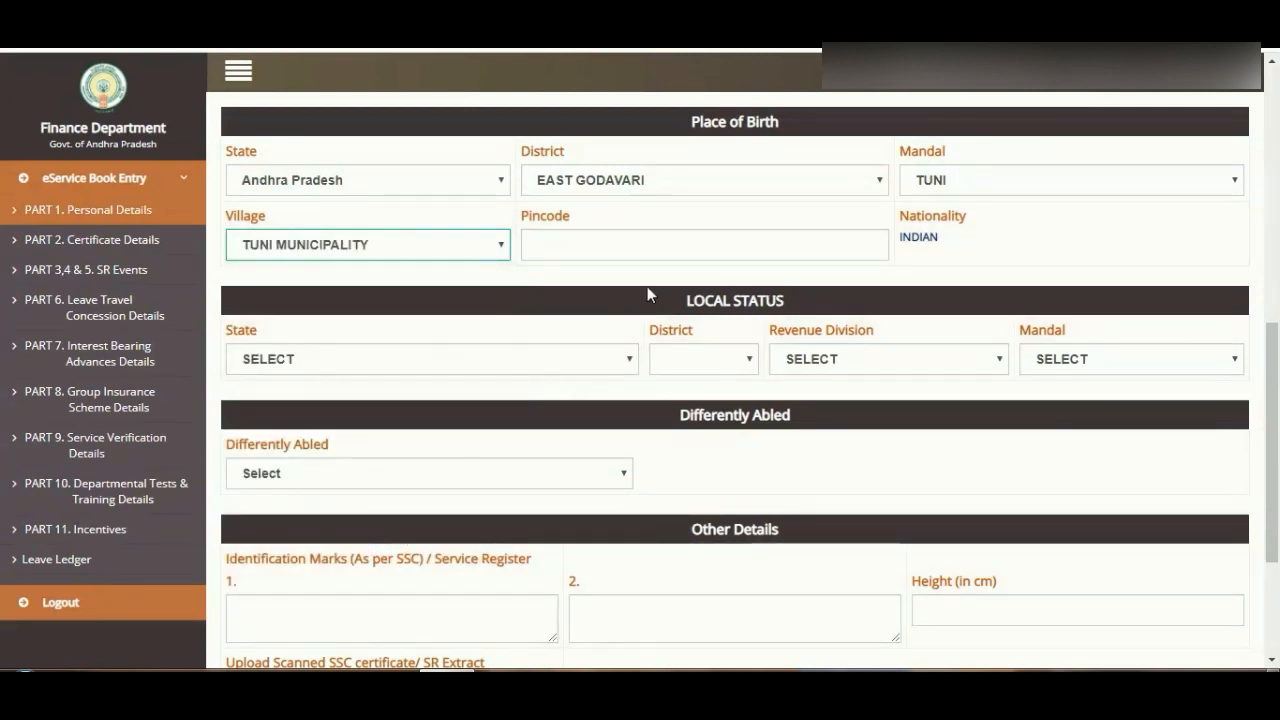
{"action": "left_click", "coordinate": [621, 240]}
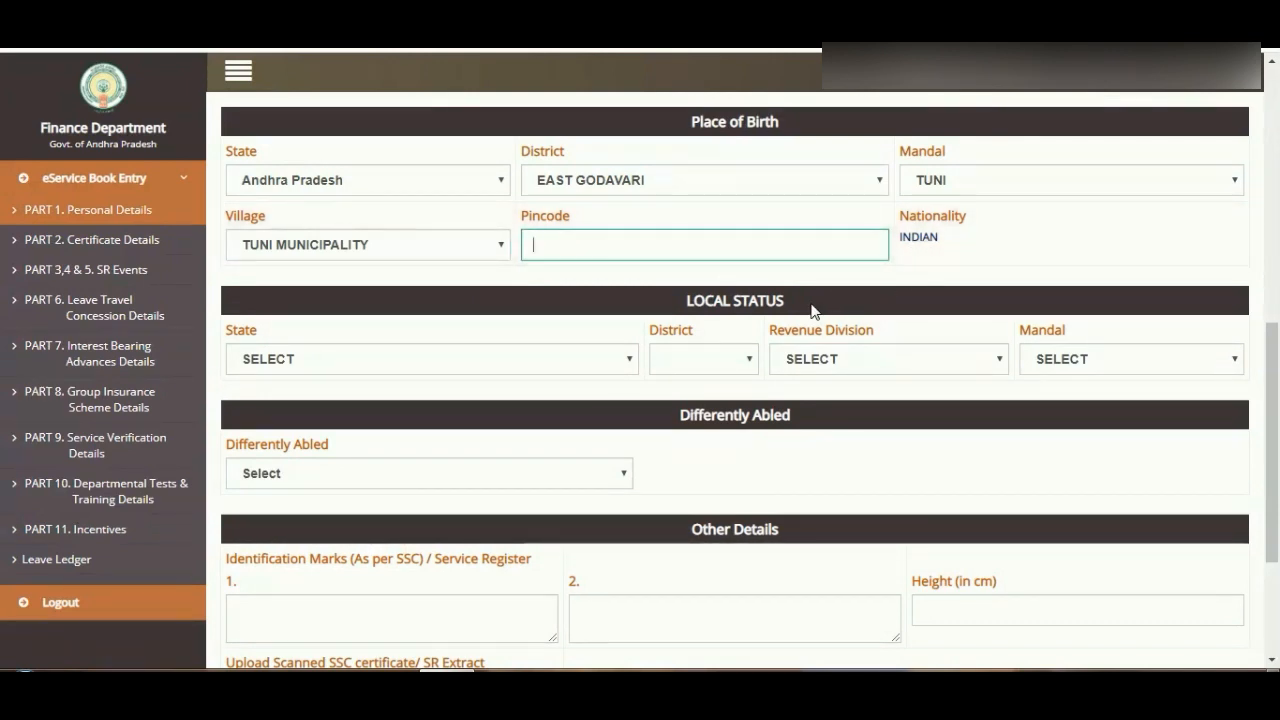
Set the local status state to Andhra Pradesh and its district to EAST GODAVARI
{"action": "scroll", "coordinate": [811, 311], "scroll_direction": "down", "scroll_amount": 1}
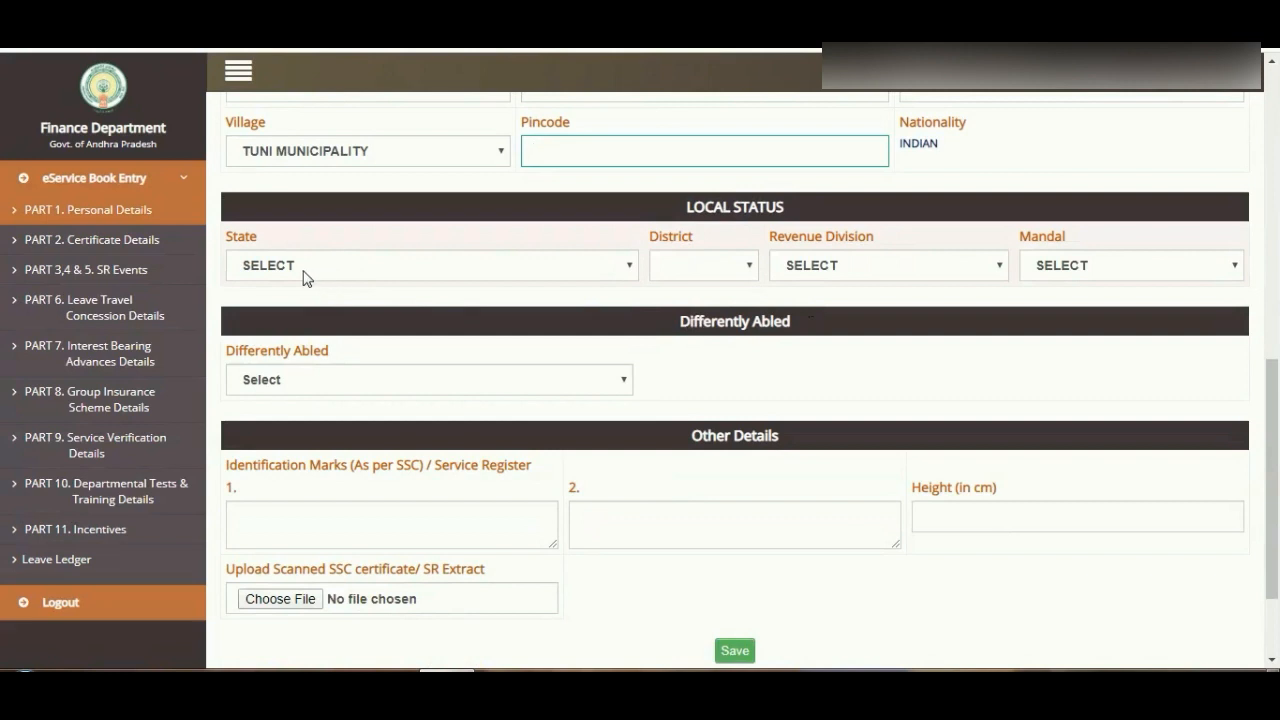
{"action": "left_click", "coordinate": [436, 264]}
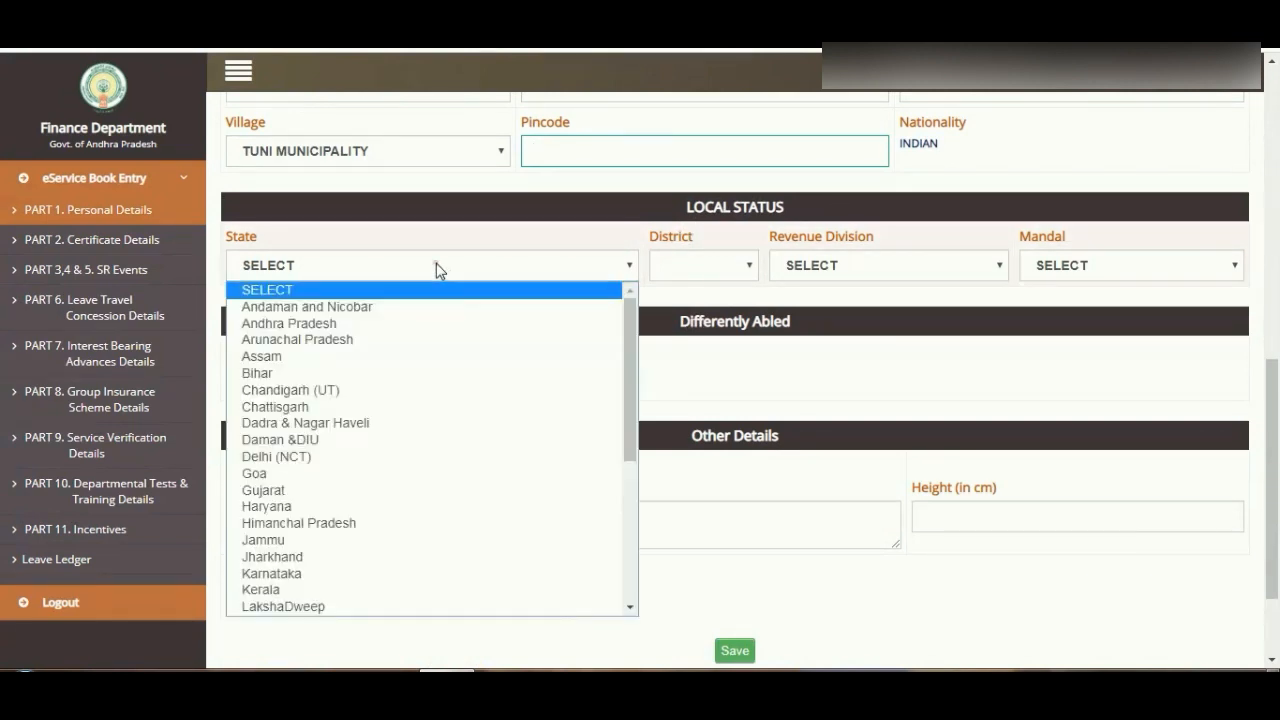
{"action": "left_click", "coordinate": [420, 324]}
{"action": "left_click", "coordinate": [633, 264]}
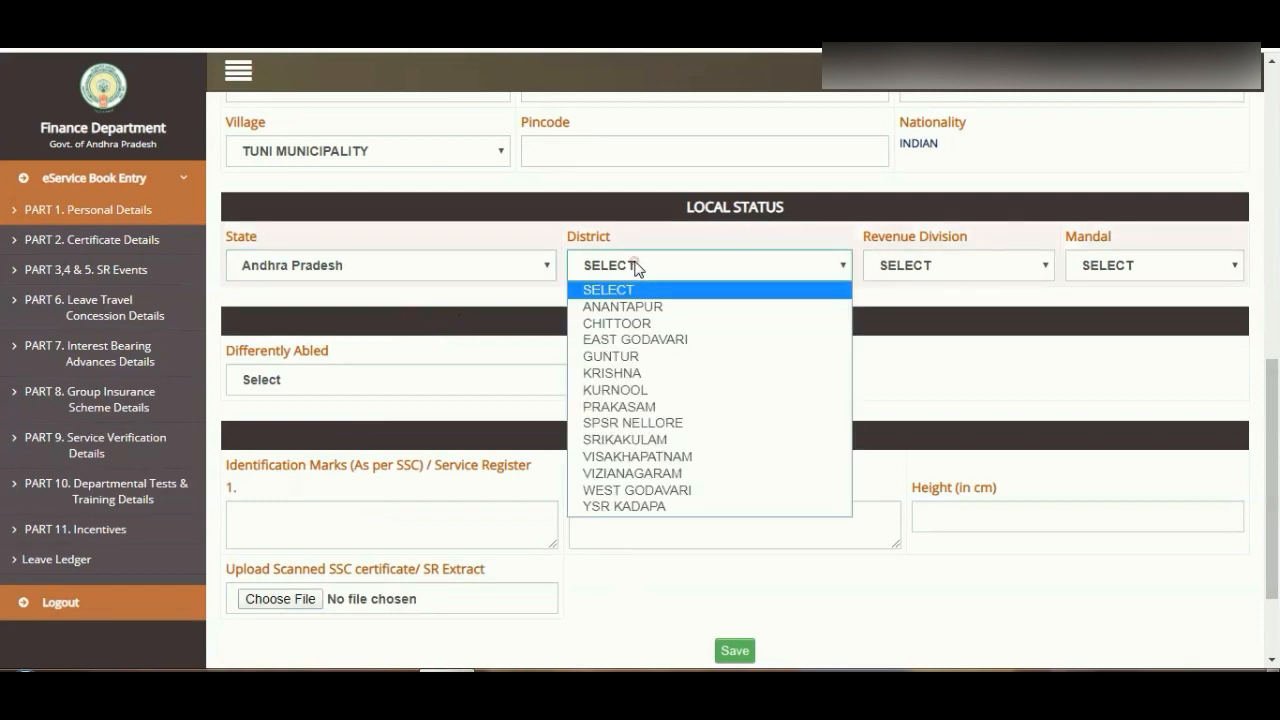
{"action": "left_click", "coordinate": [660, 339]}
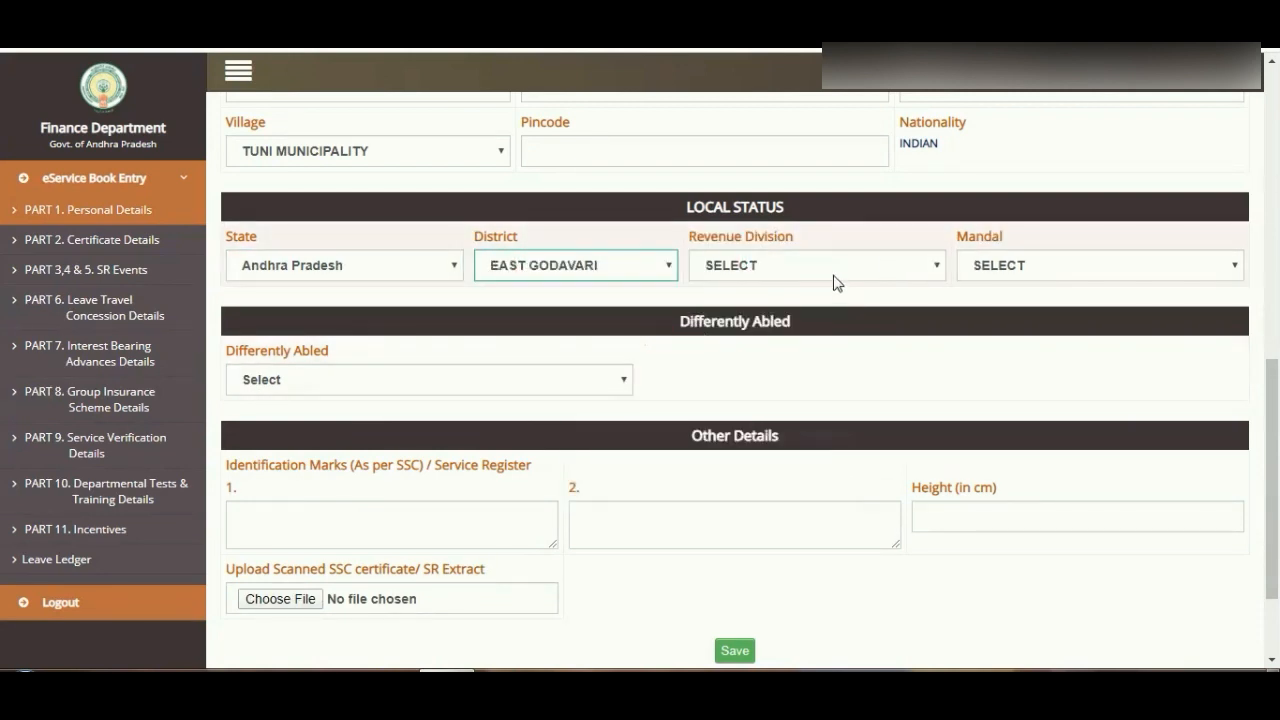
Set the local status revenue division to KAKINADA and look through the mandal options without choosing one
{"action": "left_click", "coordinate": [805, 273]}
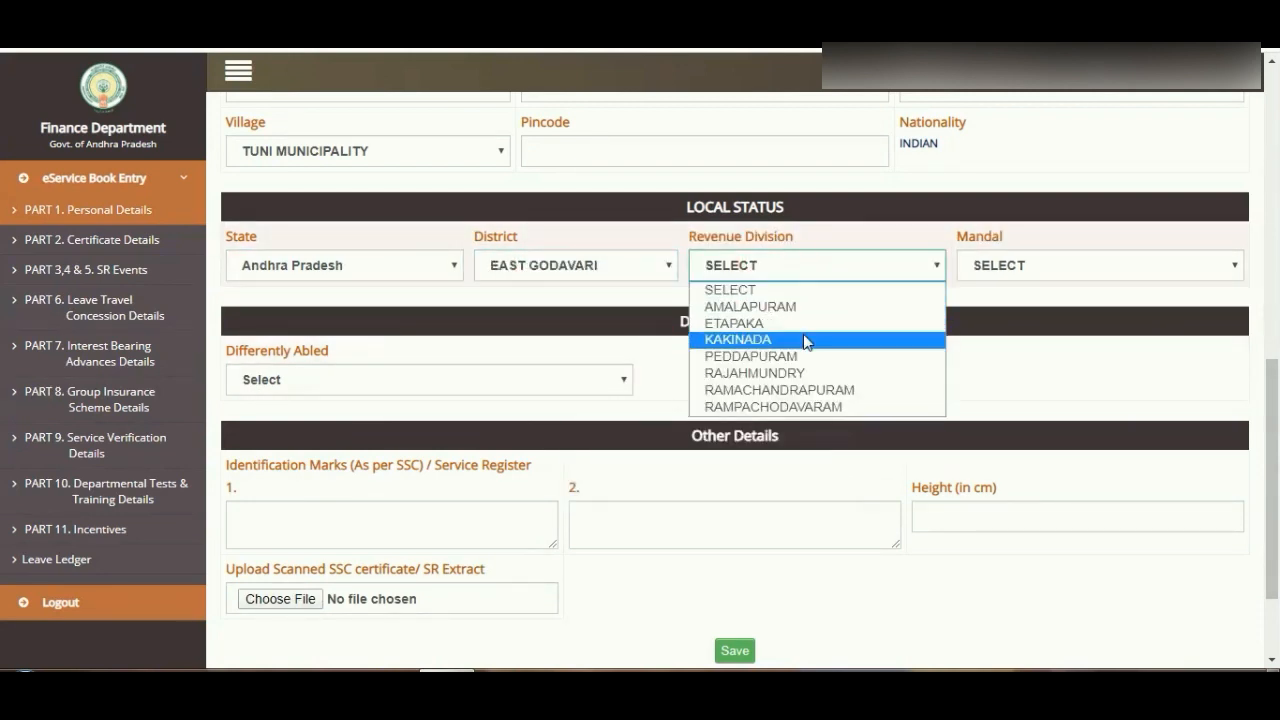
{"action": "left_click", "coordinate": [806, 340]}
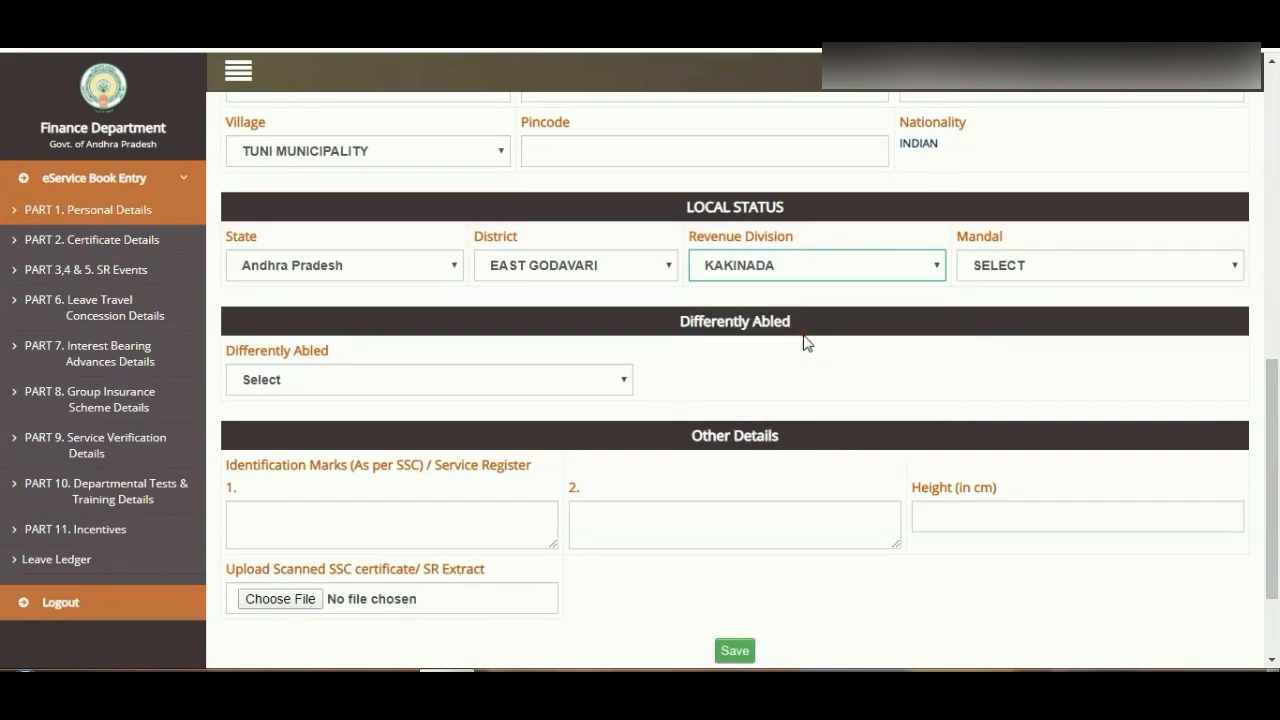
{"action": "left_click", "coordinate": [1023, 265]}
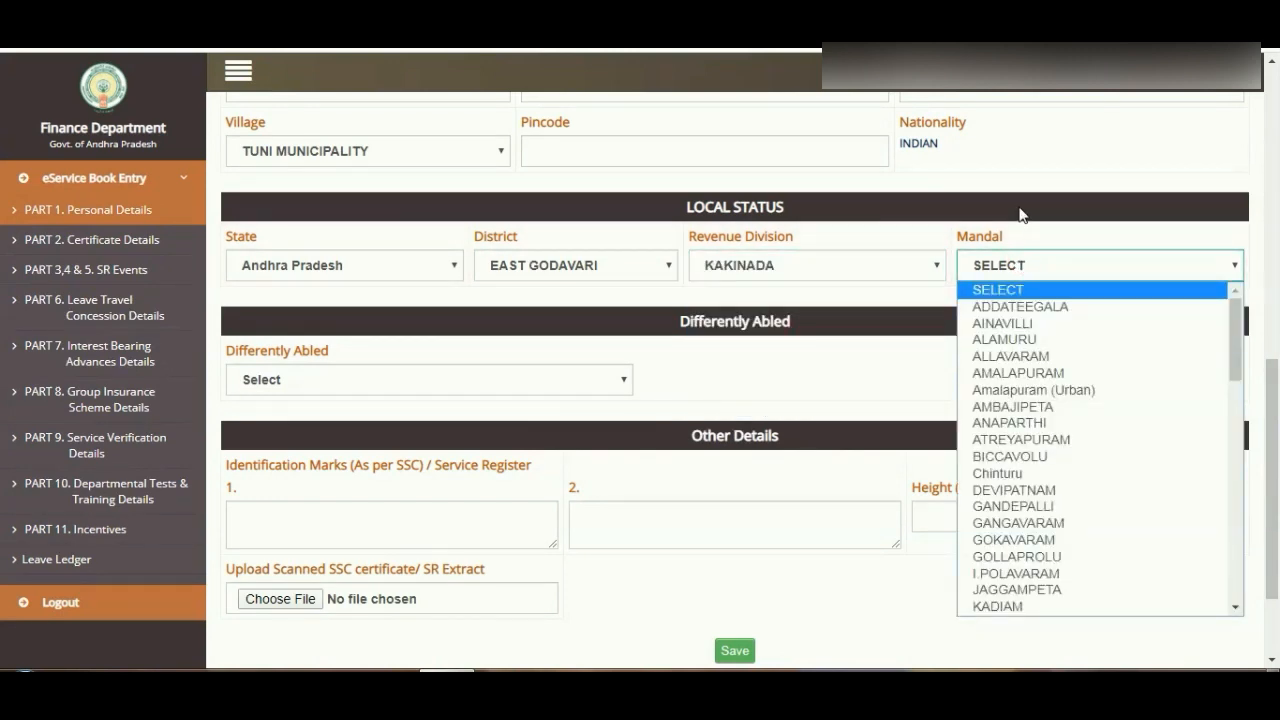
{"action": "left_click", "coordinate": [1022, 214]}
Set Differently Abled to Ortho with a disability percentage of 43, and dismiss the Windows color scheme dialog
{"action": "scroll", "coordinate": [680, 352], "scroll_direction": "down", "scroll_amount": 3}
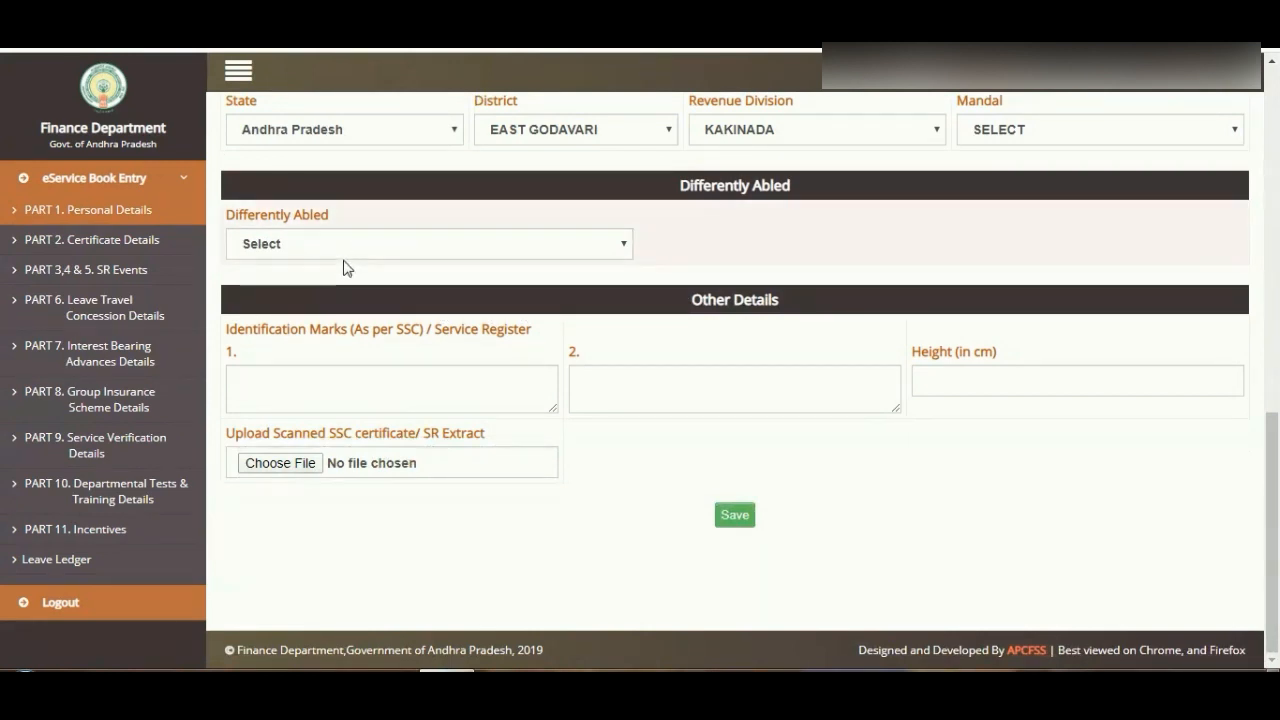
{"action": "left_click", "coordinate": [376, 253]}
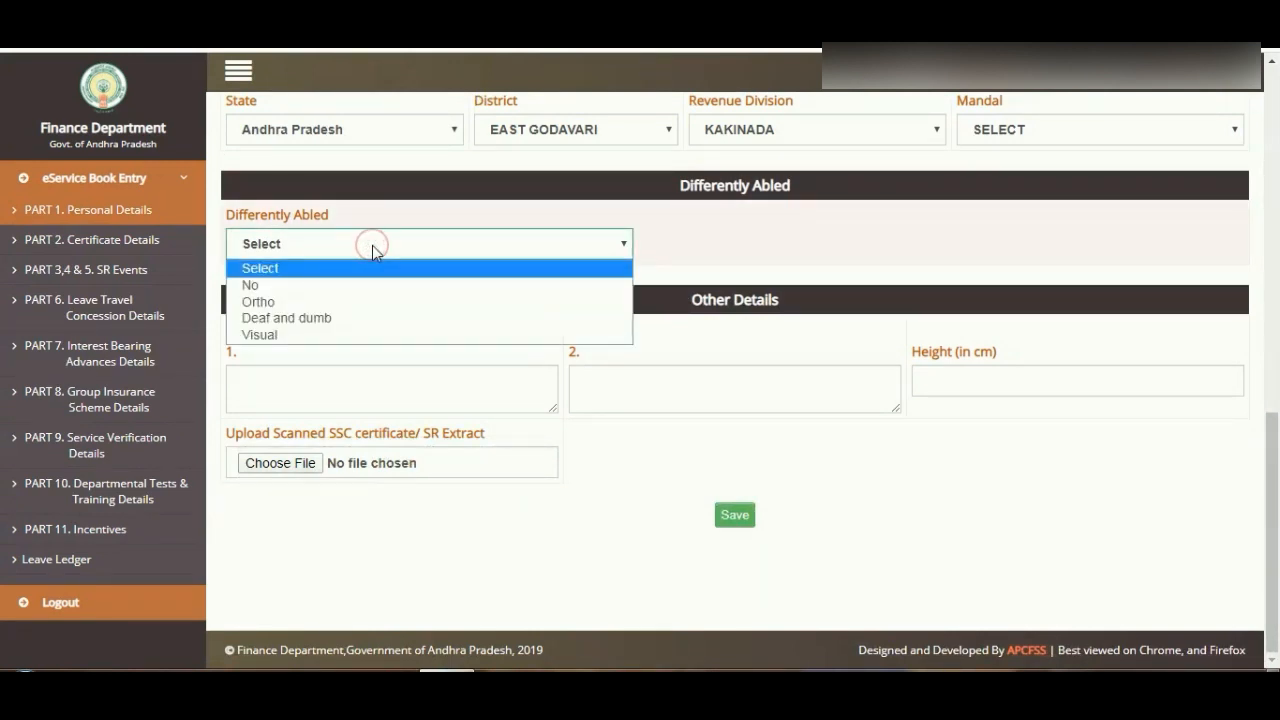
{"action": "left_click", "coordinate": [338, 302]}
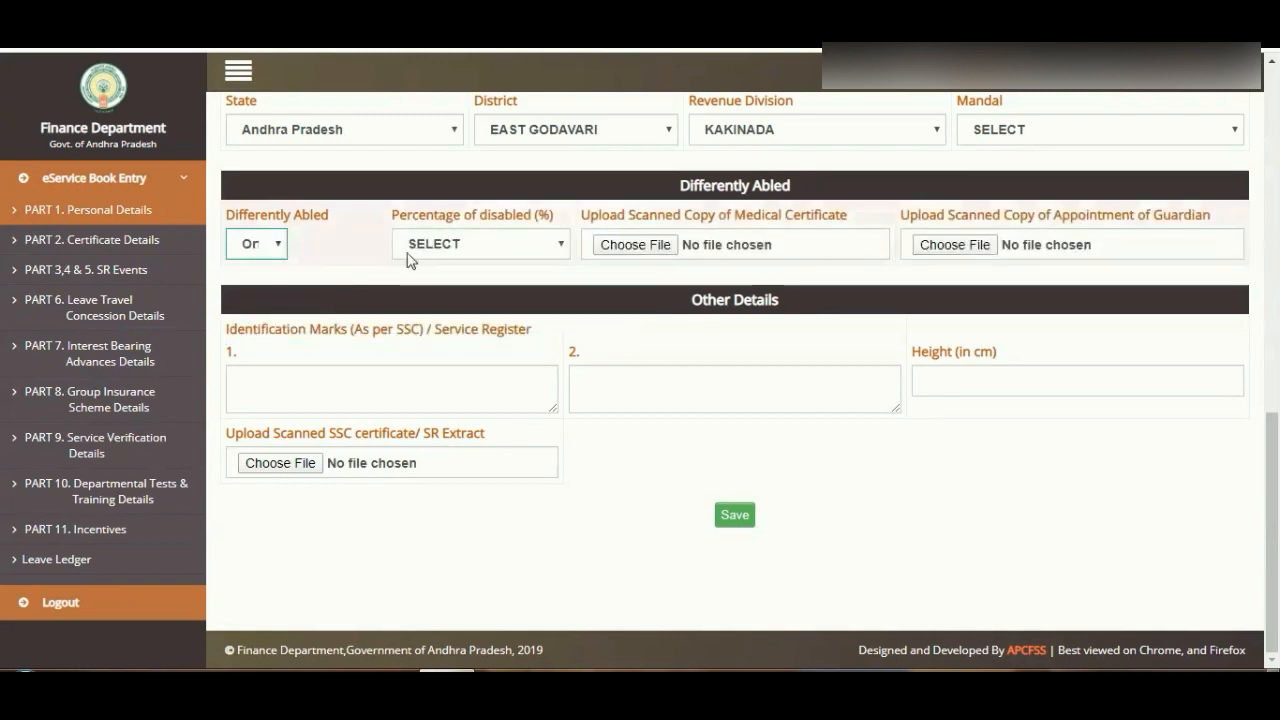
{"action": "left_click", "coordinate": [518, 244]}
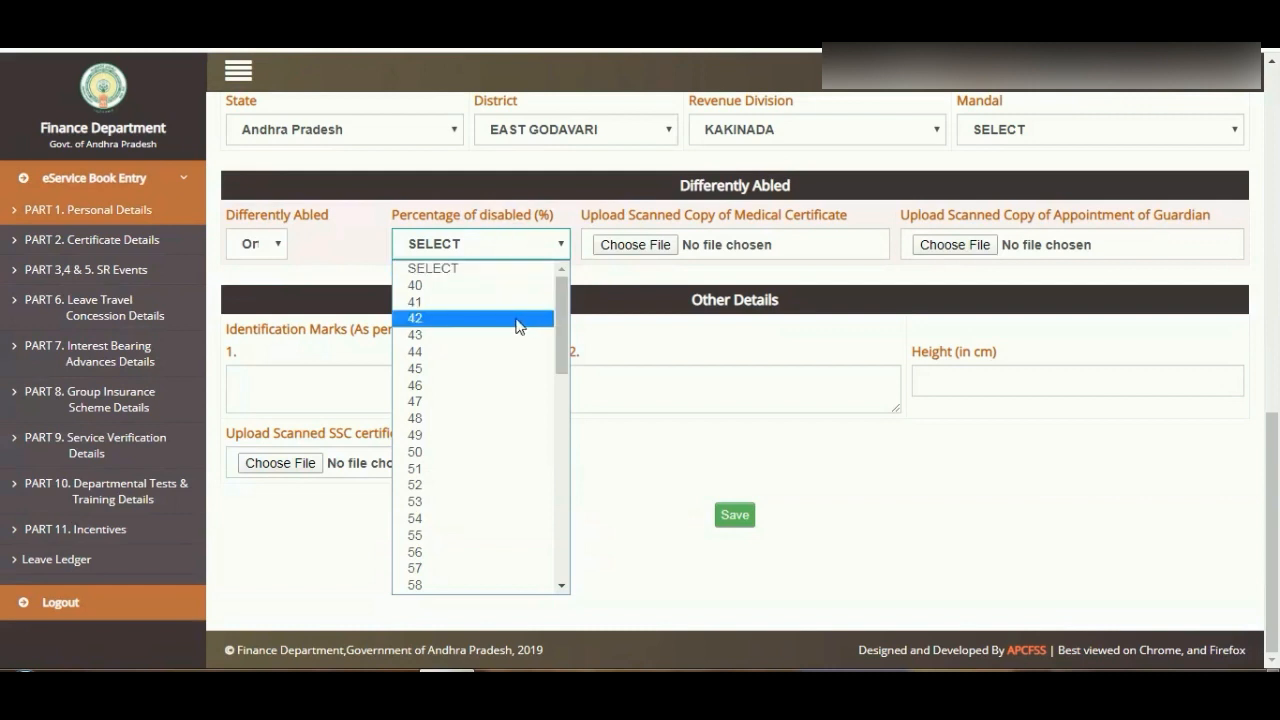
{"action": "scroll", "coordinate": [514, 329], "scroll_direction": "down", "scroll_amount": 7}
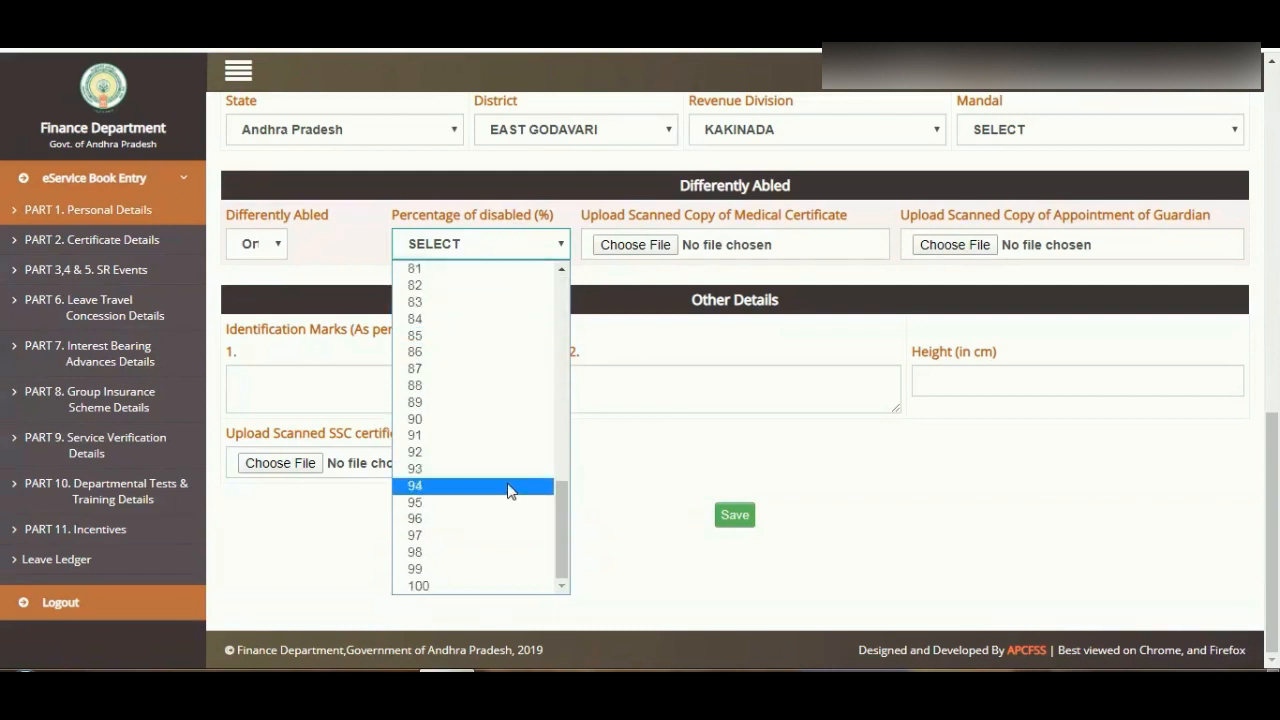
{"action": "scroll", "coordinate": [508, 480], "scroll_direction": "up", "scroll_amount": 7}
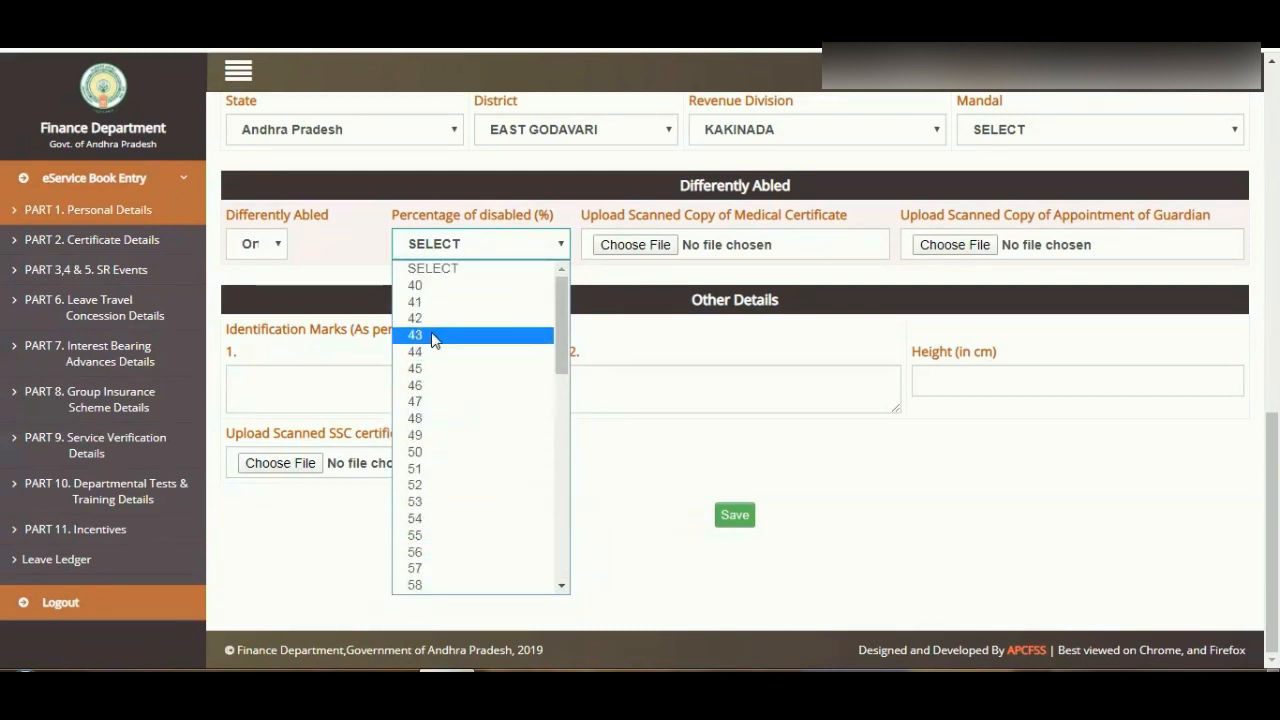
{"action": "left_click", "coordinate": [436, 337]}
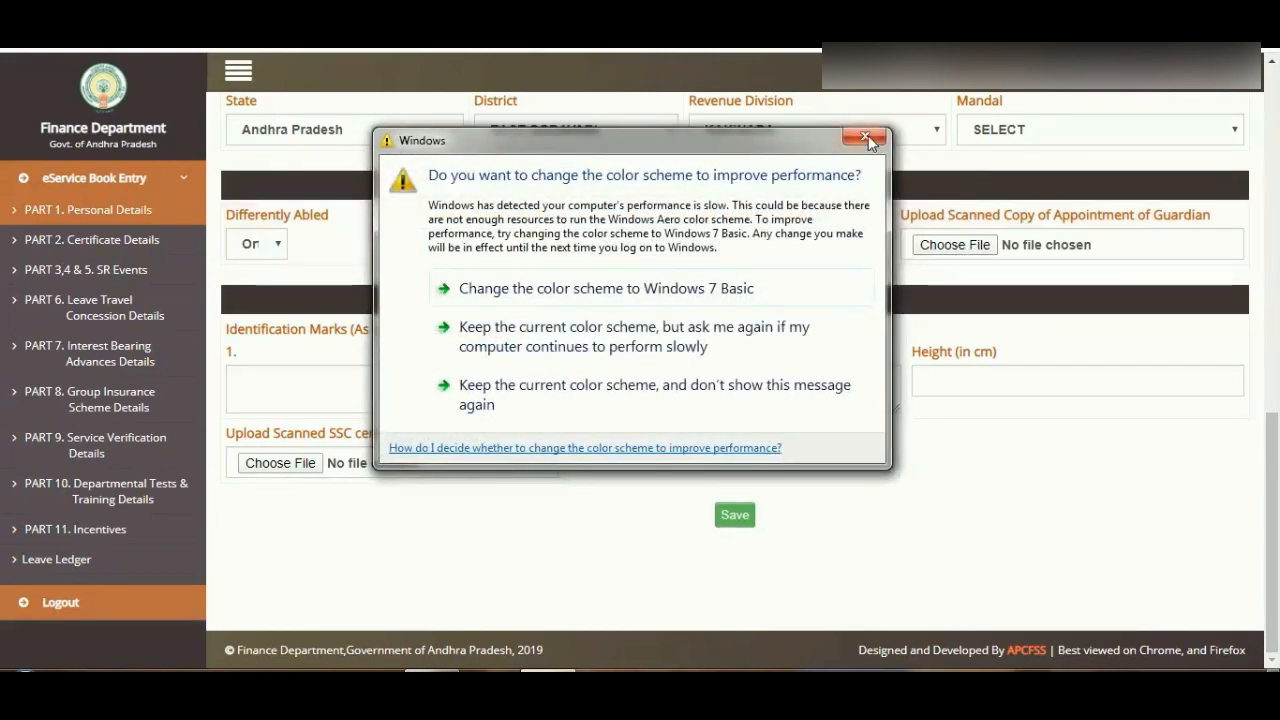
{"action": "left_click", "coordinate": [866, 137]}
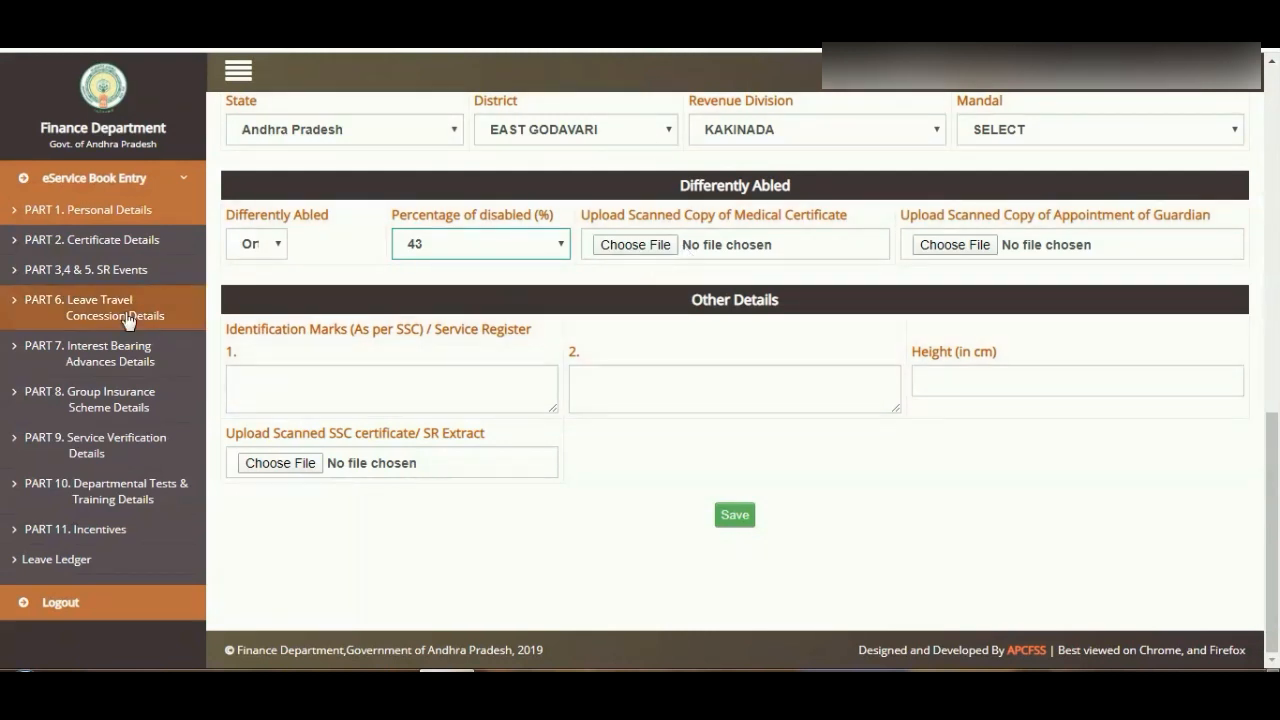
Set Differently Abled to No
{"action": "left_click", "coordinate": [257, 246]}
{"action": "left_click", "coordinate": [285, 287]}
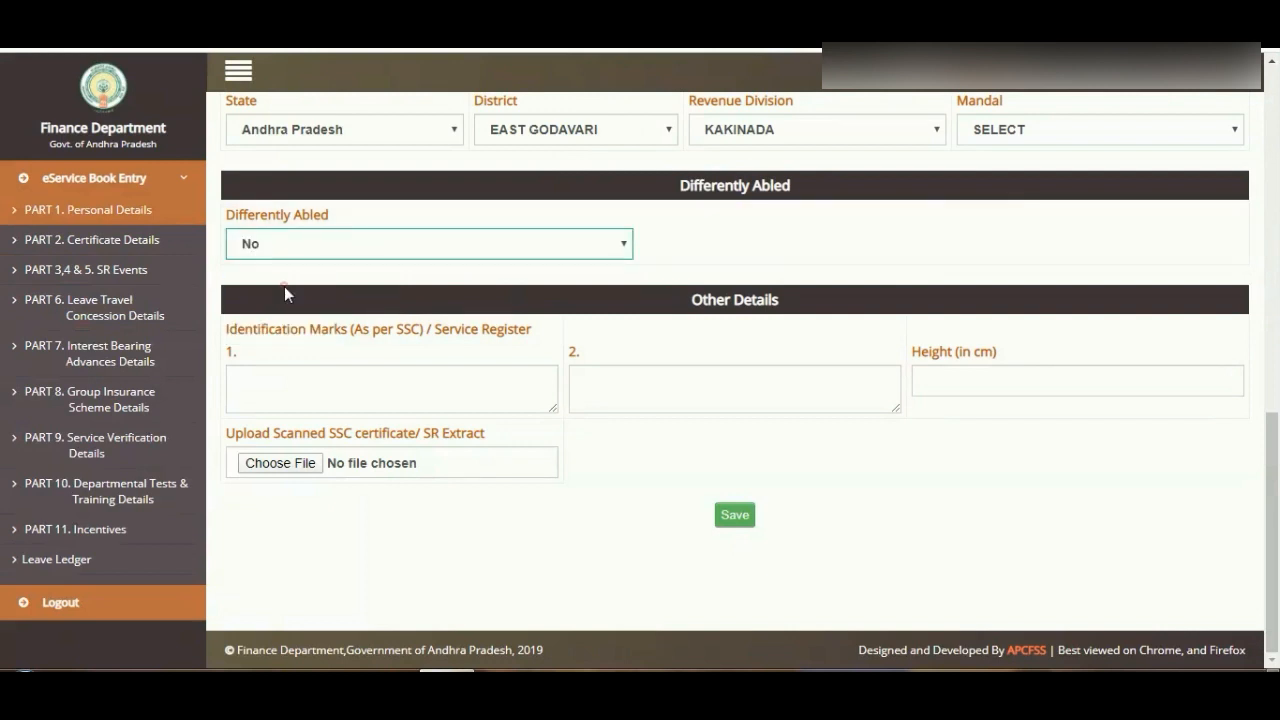
Review the identification marks, height and SSC certificate/SR Extract upload fields under Other Details without entering anything
{"action": "left_click", "coordinate": [396, 396]}
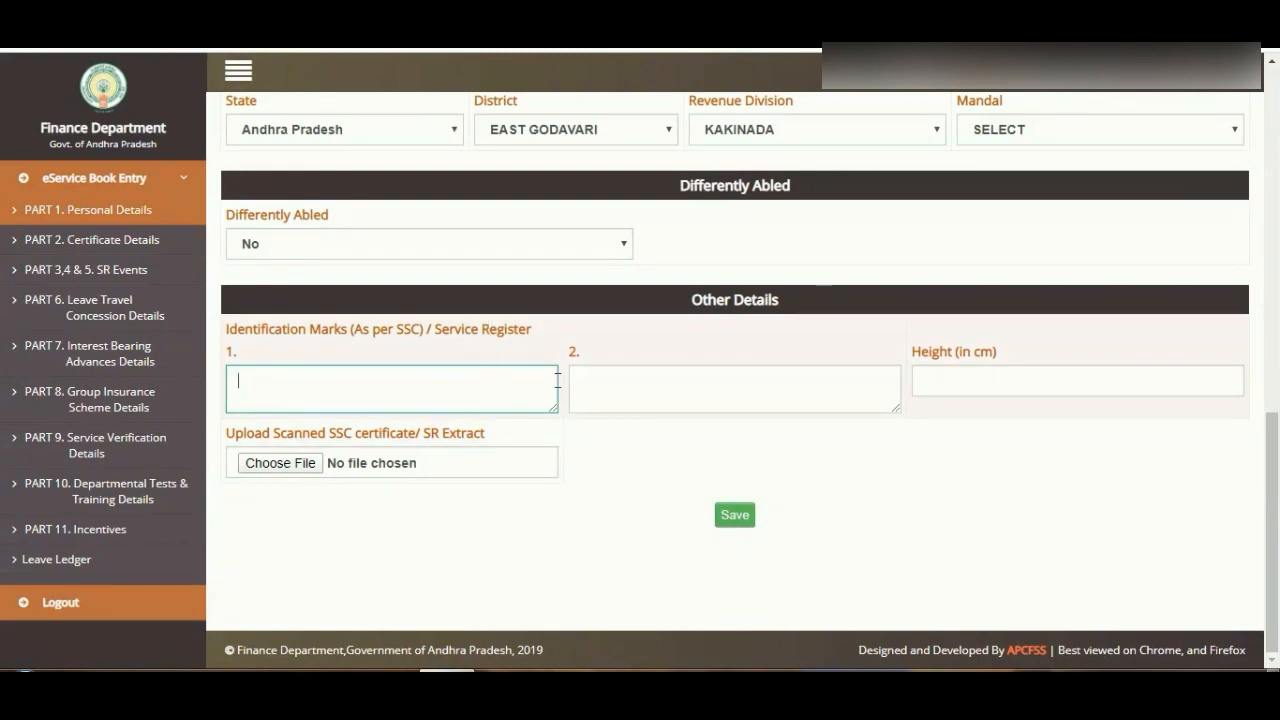
{"action": "left_click", "coordinate": [620, 383]}
{"action": "left_click", "coordinate": [458, 408]}
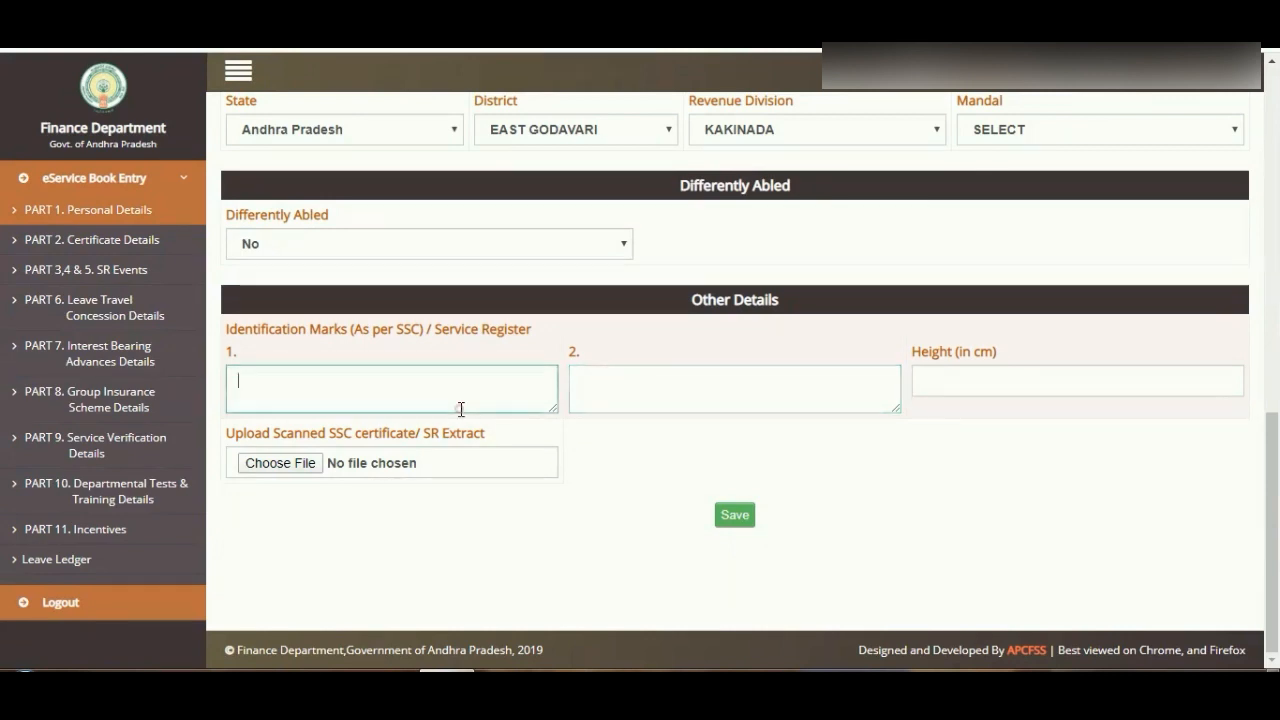
{"action": "left_click", "coordinate": [633, 381]}
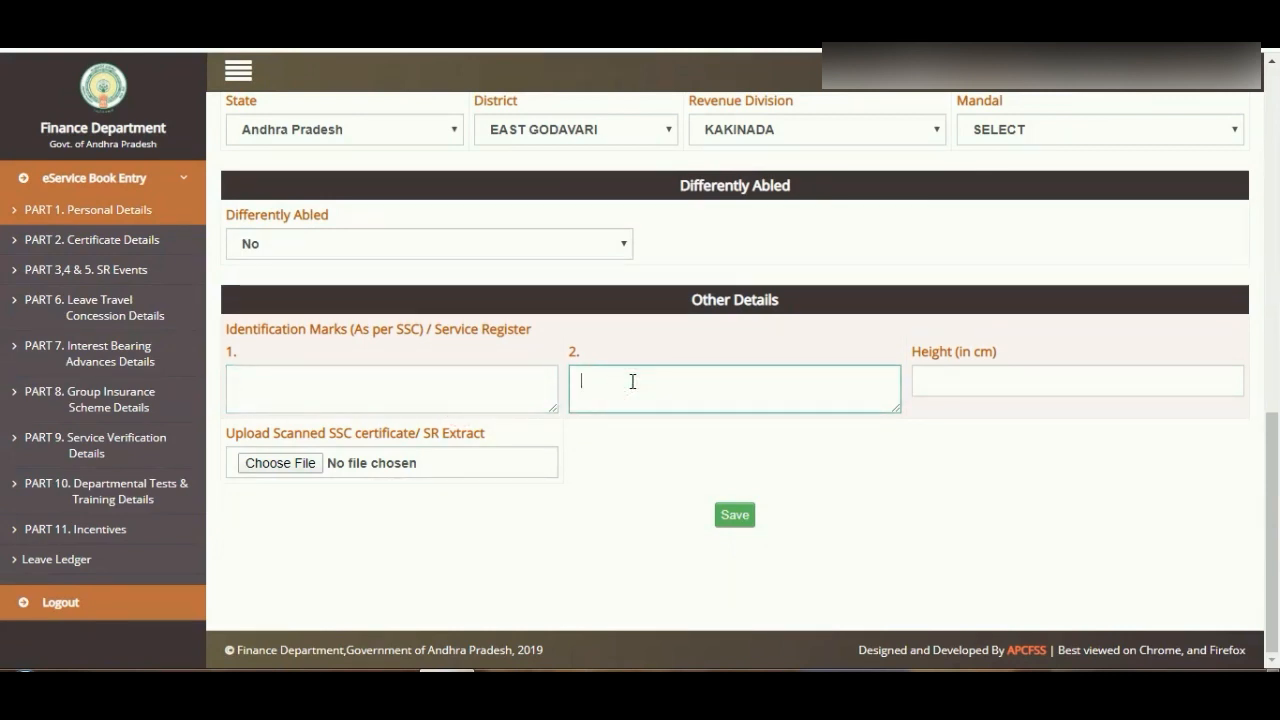
{"action": "left_click", "coordinate": [945, 387]}
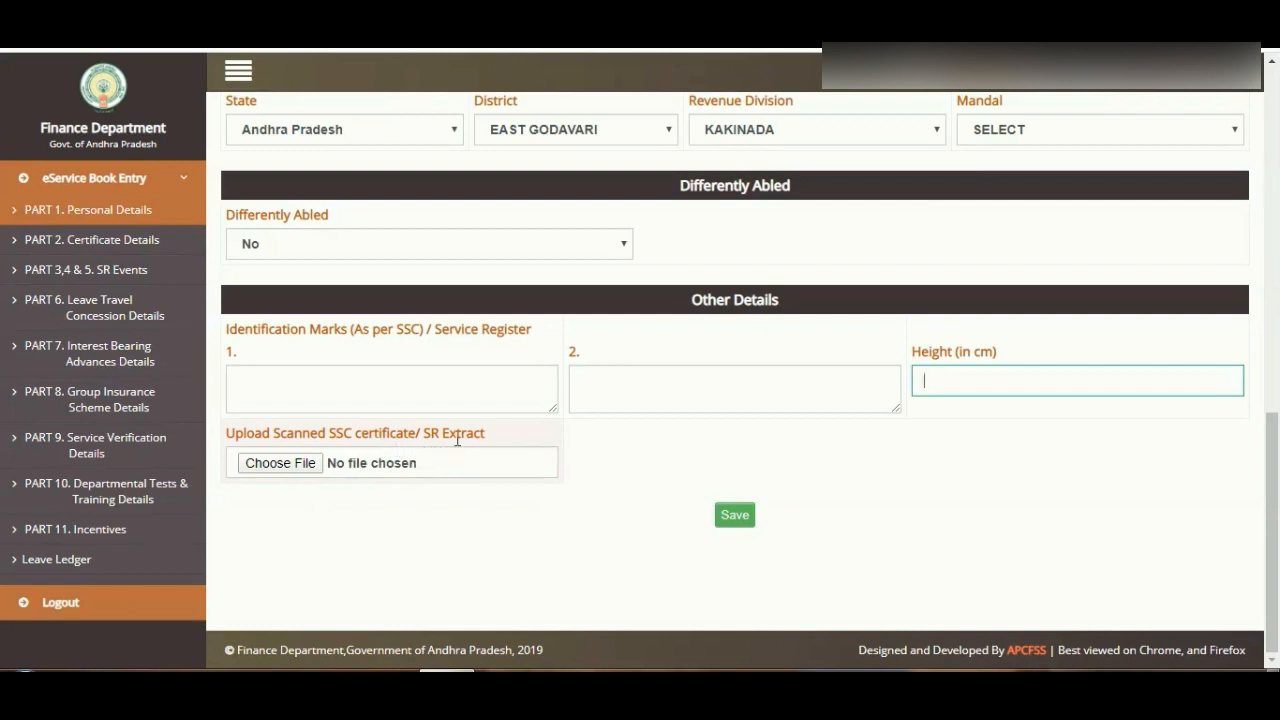
{"action": "left_click_drag", "start_coordinate": [424, 434], "coordinate": [488, 436]}
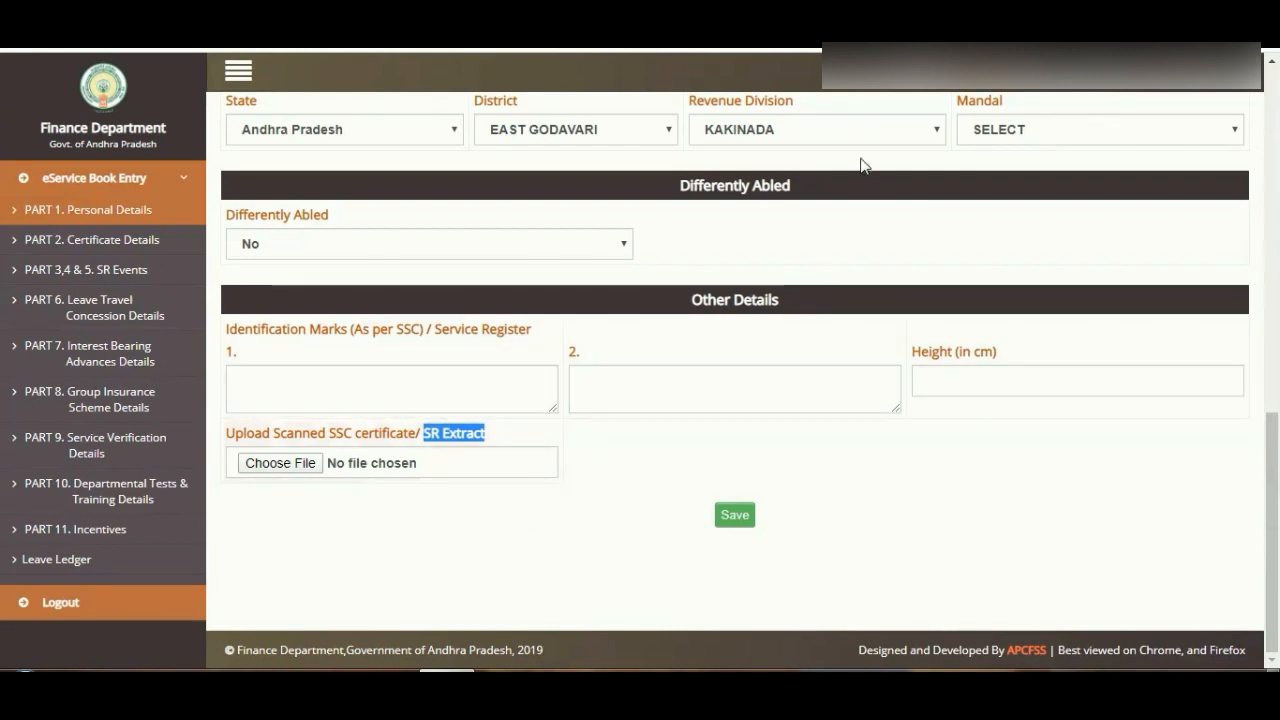
Reset the local status revenue division to SELECT
{"action": "left_click", "coordinate": [846, 129]}
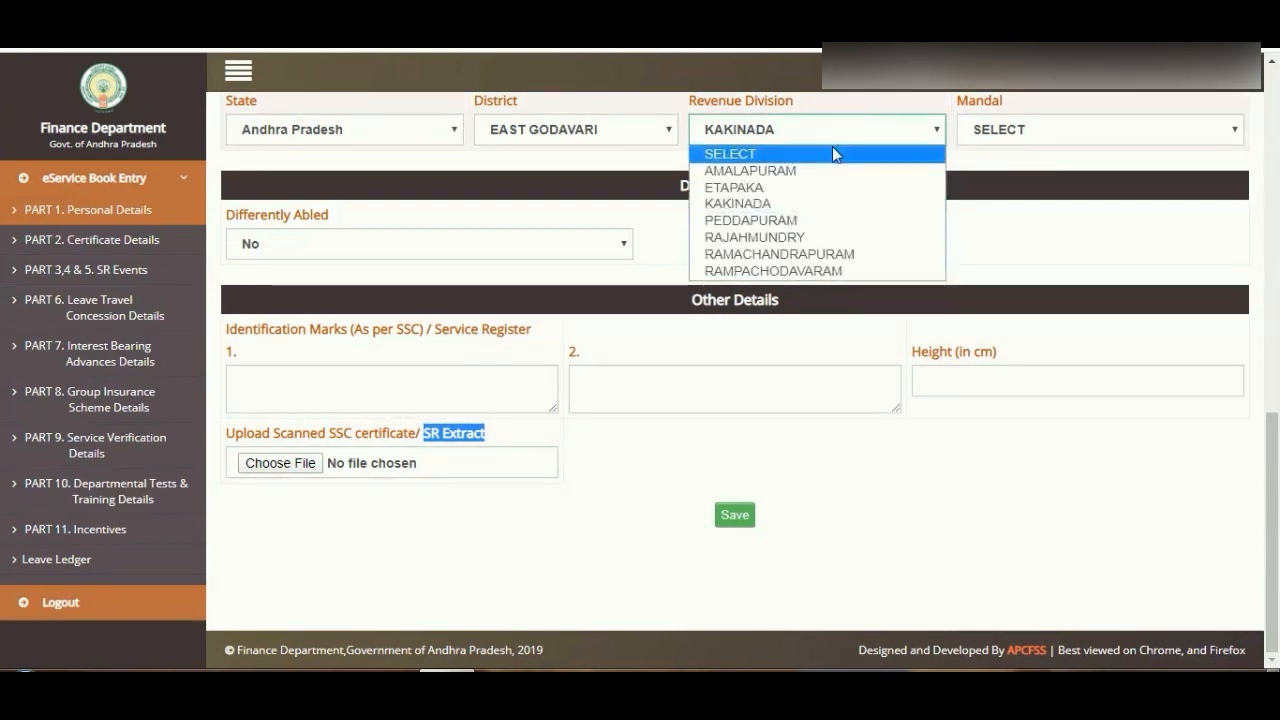
{"action": "left_click", "coordinate": [832, 148]}
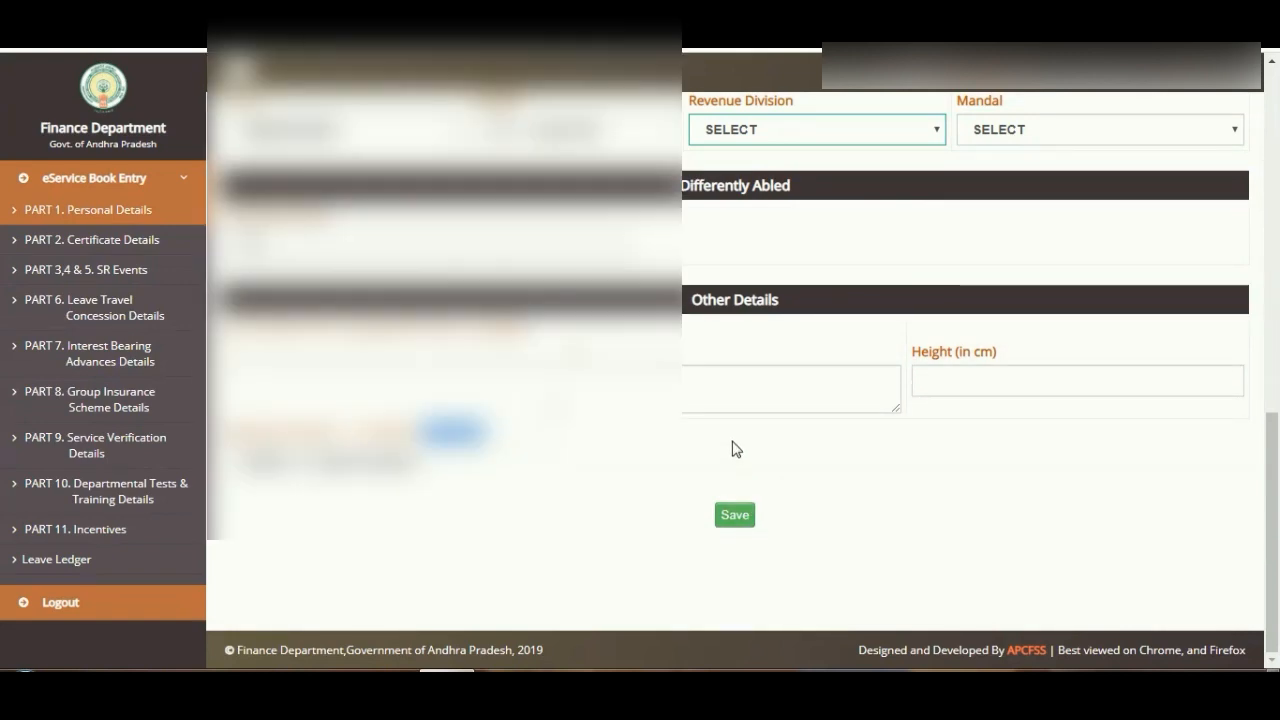
Open Photo Upload Details and examine the appointment, pre-retirement and spouse photo requirements, dismissing the Windows color scheme dialog
{"action": "scroll", "coordinate": [736, 452], "scroll_direction": "up", "scroll_amount": 1}
{"action": "scroll", "coordinate": [732, 448], "scroll_direction": "up", "scroll_amount": 3}
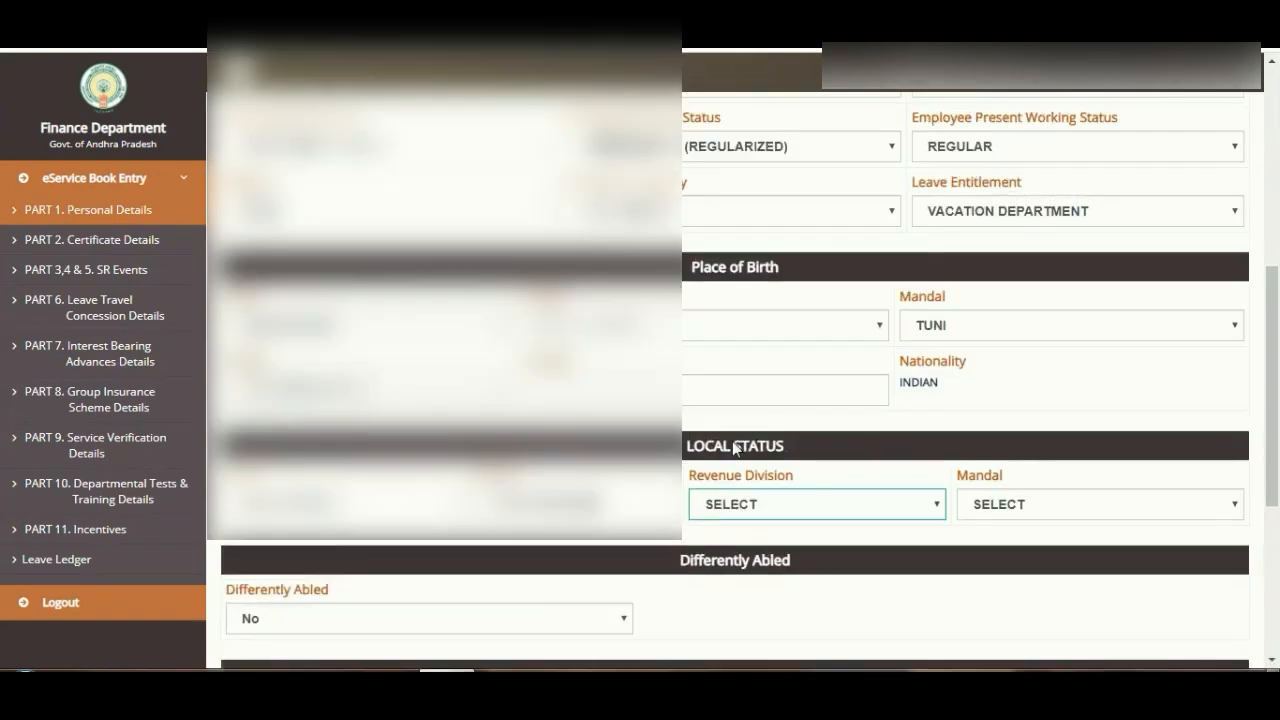
{"action": "scroll", "coordinate": [726, 430], "scroll_direction": "up", "scroll_amount": 1}
{"action": "scroll", "coordinate": [728, 430], "scroll_direction": "up", "scroll_amount": 4}
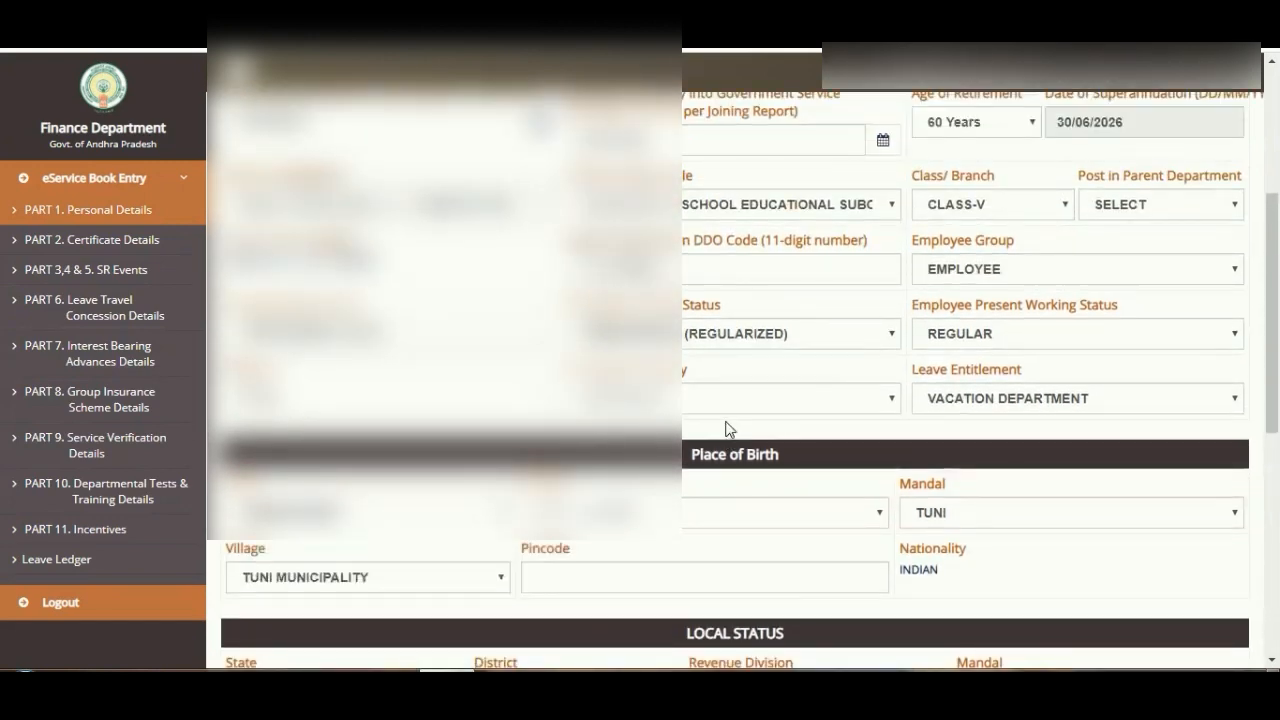
{"action": "scroll", "coordinate": [724, 425], "scroll_direction": "up", "scroll_amount": 1}
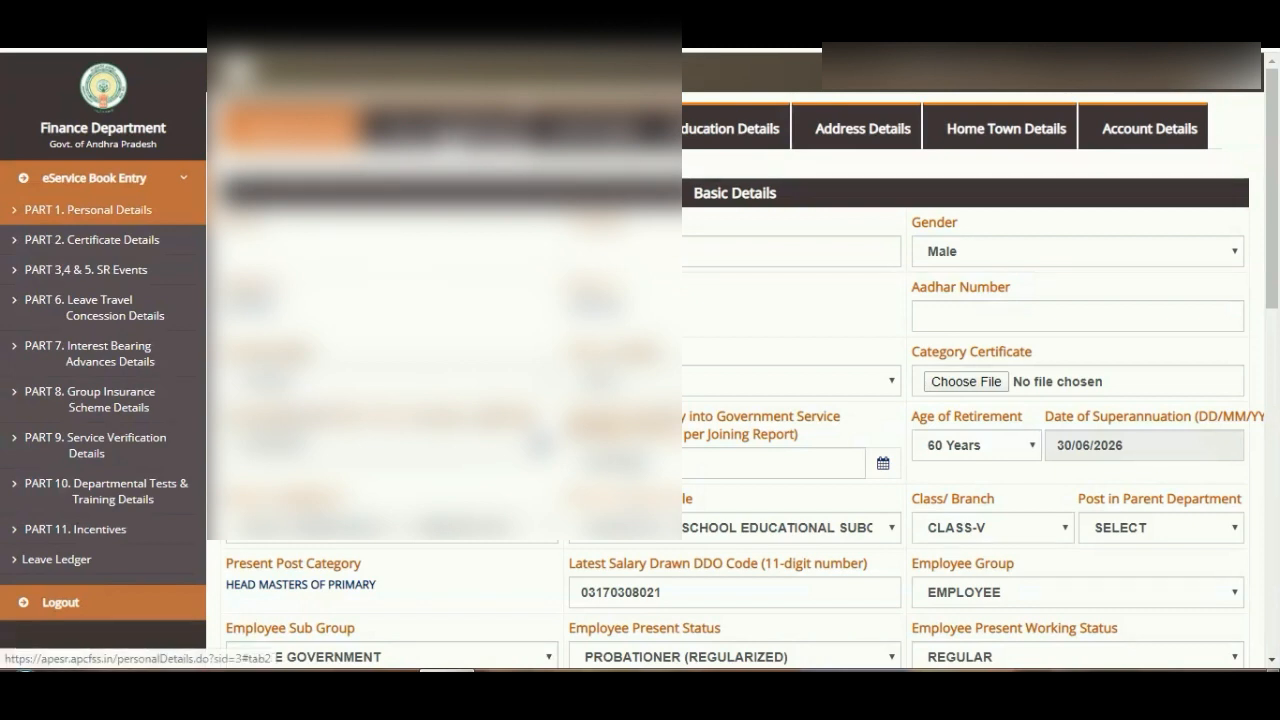
{"action": "left_click", "coordinate": [446, 134]}
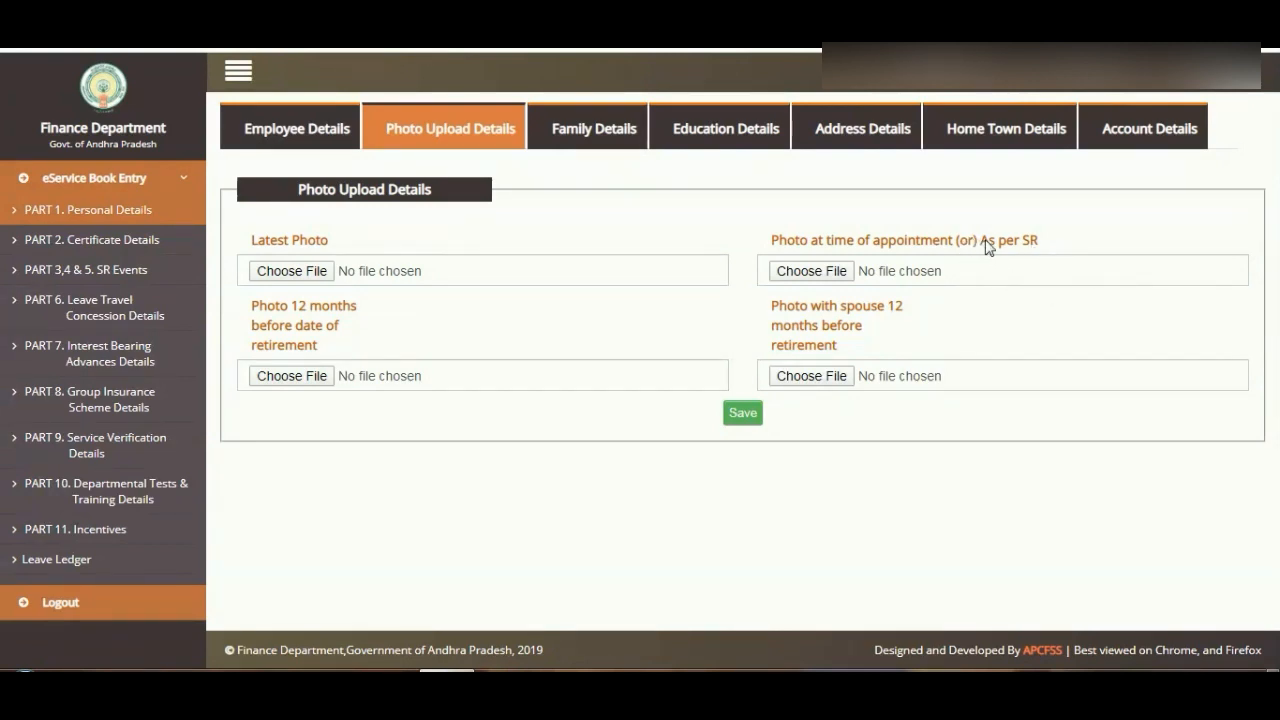
{"action": "left_click_drag", "start_coordinate": [987, 246], "coordinate": [1046, 246]}
{"action": "left_click", "coordinate": [1044, 246]}
{"action": "left_click_drag", "start_coordinate": [253, 314], "coordinate": [358, 350]}
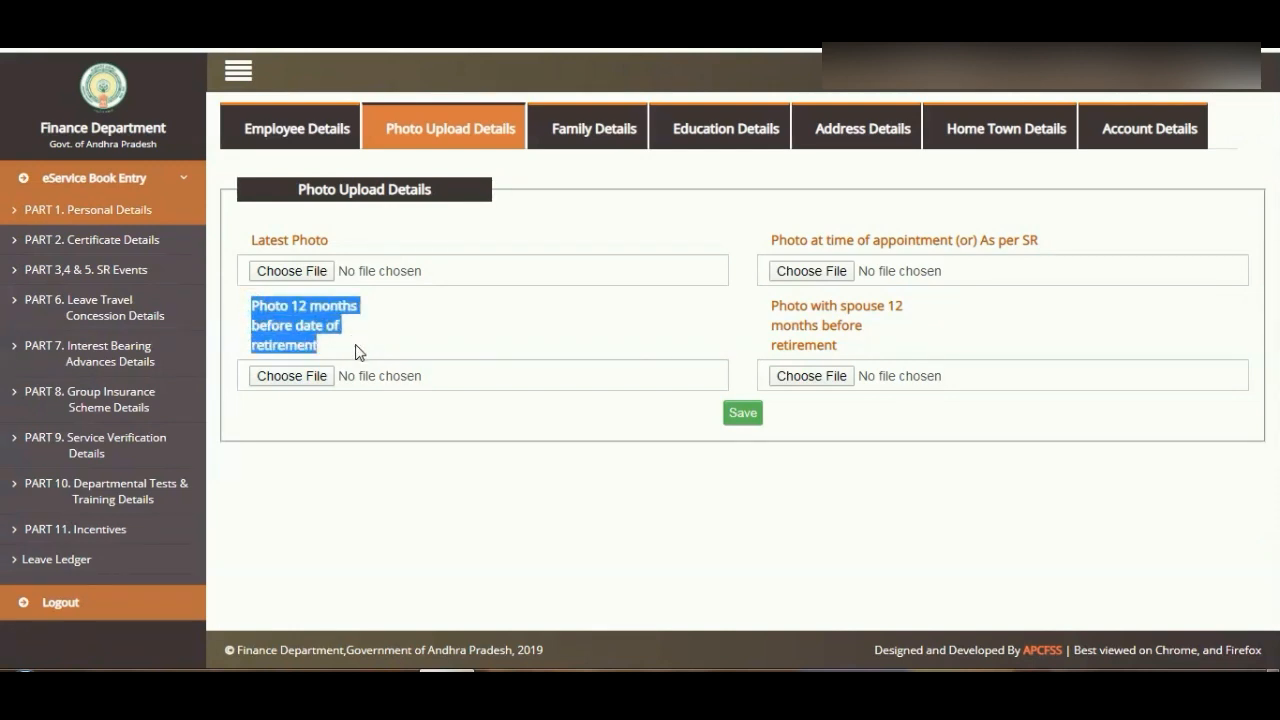
{"action": "left_click", "coordinate": [358, 350]}
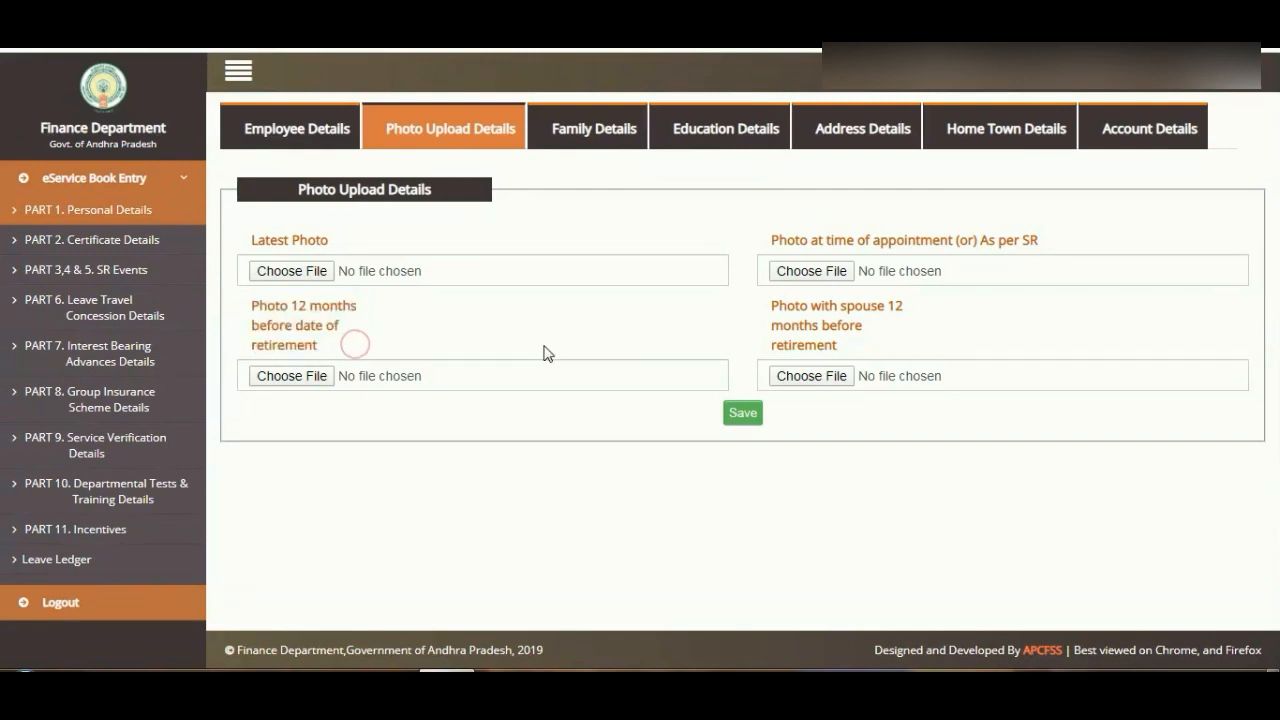
{"action": "left_click_drag", "start_coordinate": [779, 310], "coordinate": [887, 349]}
{"action": "left_click", "coordinate": [888, 357]}
{"action": "left_click_drag", "start_coordinate": [770, 316], "coordinate": [891, 352]}
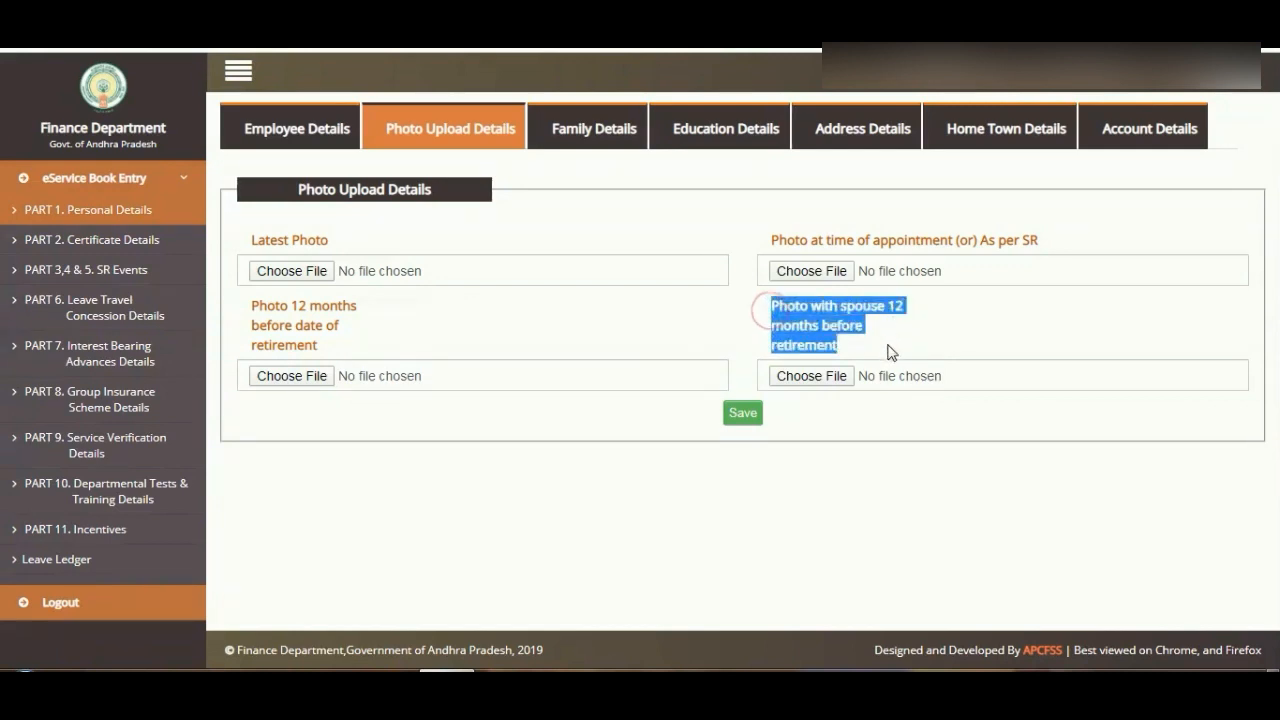
{"action": "left_click", "coordinate": [889, 350]}
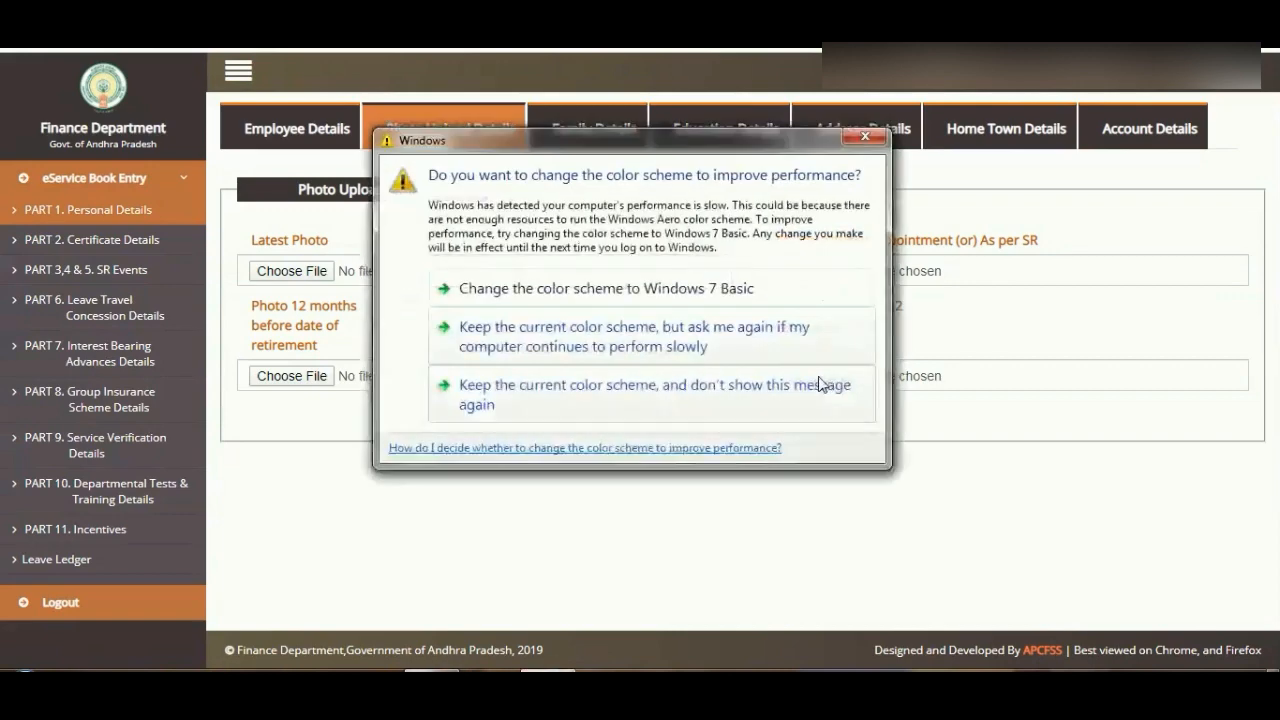
{"action": "left_click", "coordinate": [866, 136]}
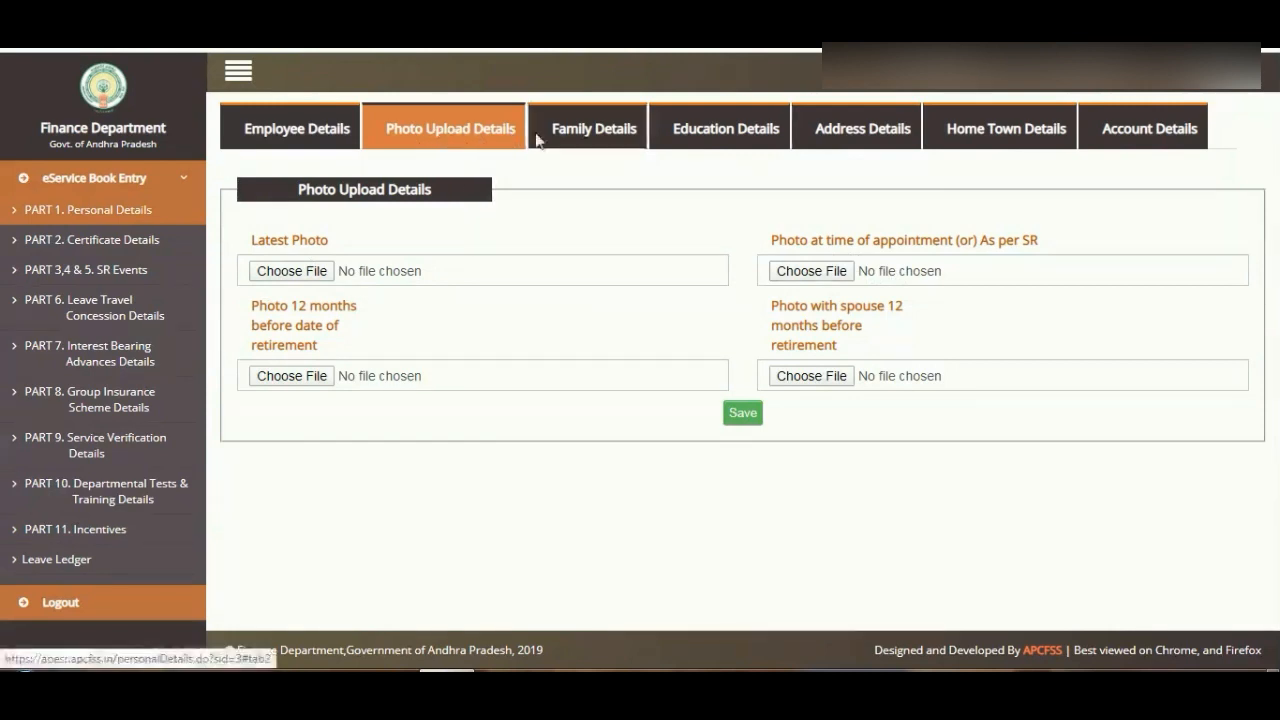
Open Family Details and set the first family member's relationship to Spouse, leaving the name and surname blank
{"action": "left_click", "coordinate": [592, 138]}
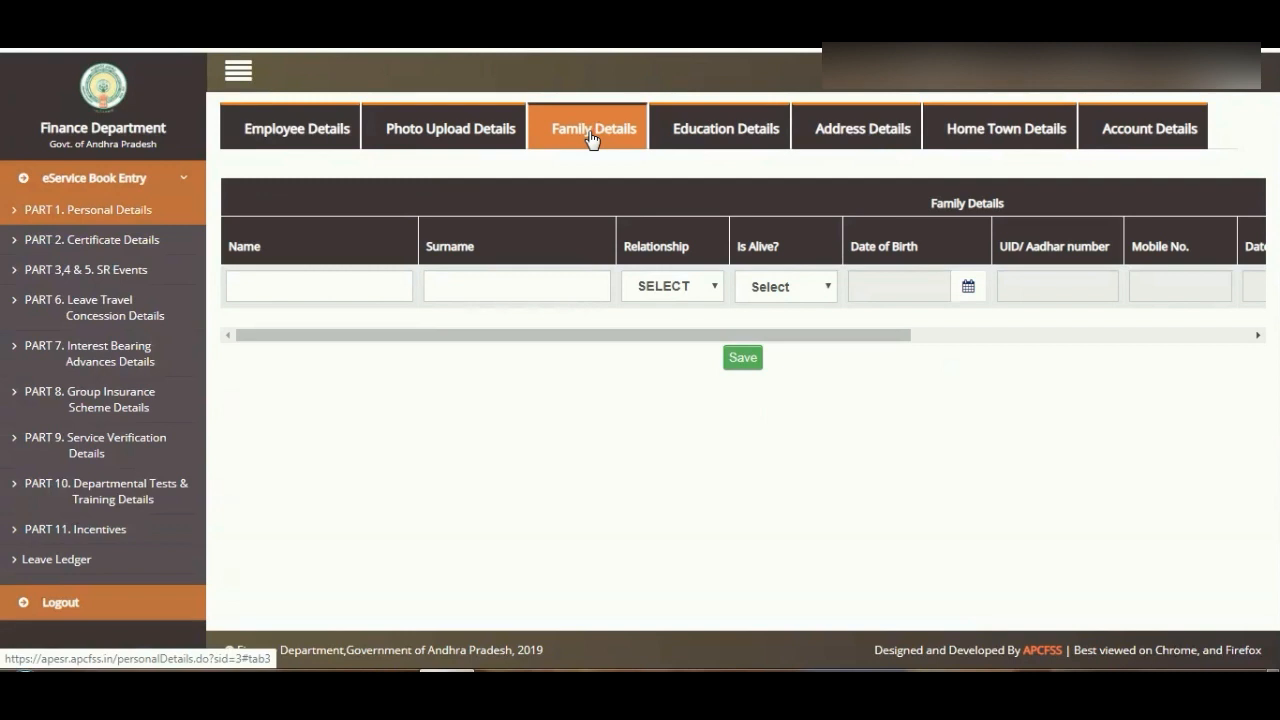
{"action": "left_click", "coordinate": [344, 289]}
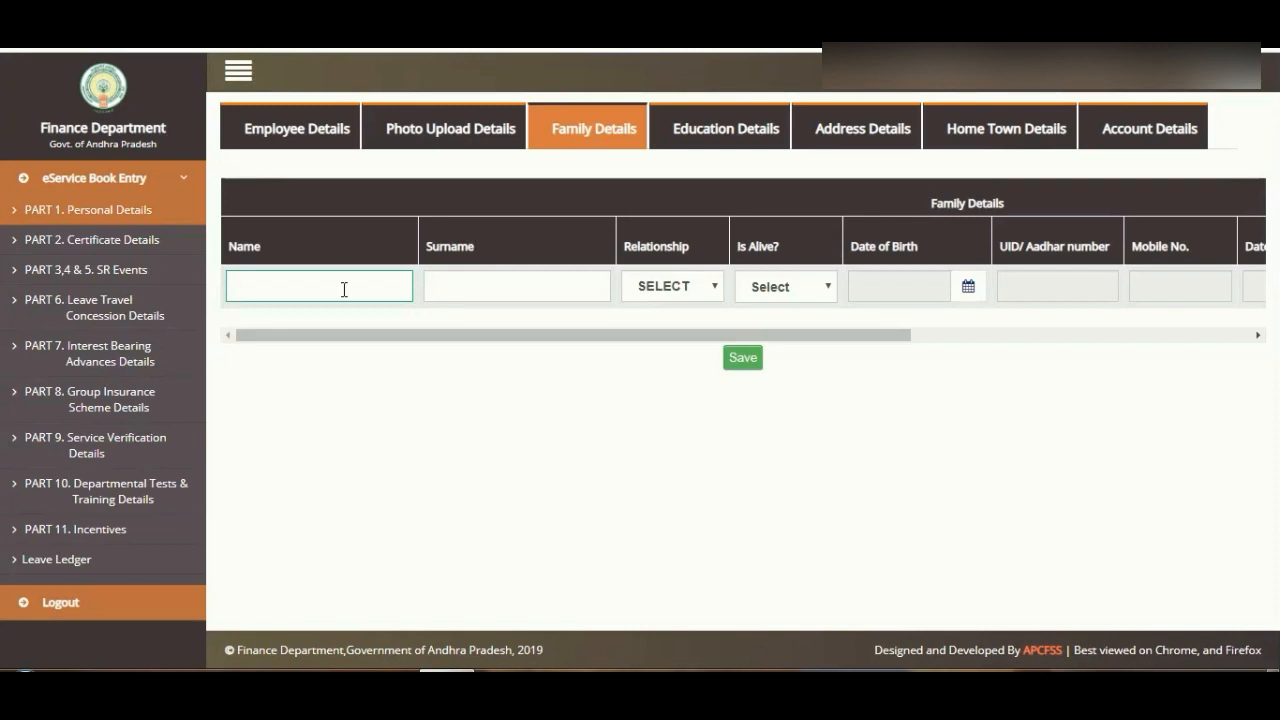
{"action": "left_click", "coordinate": [452, 281]}
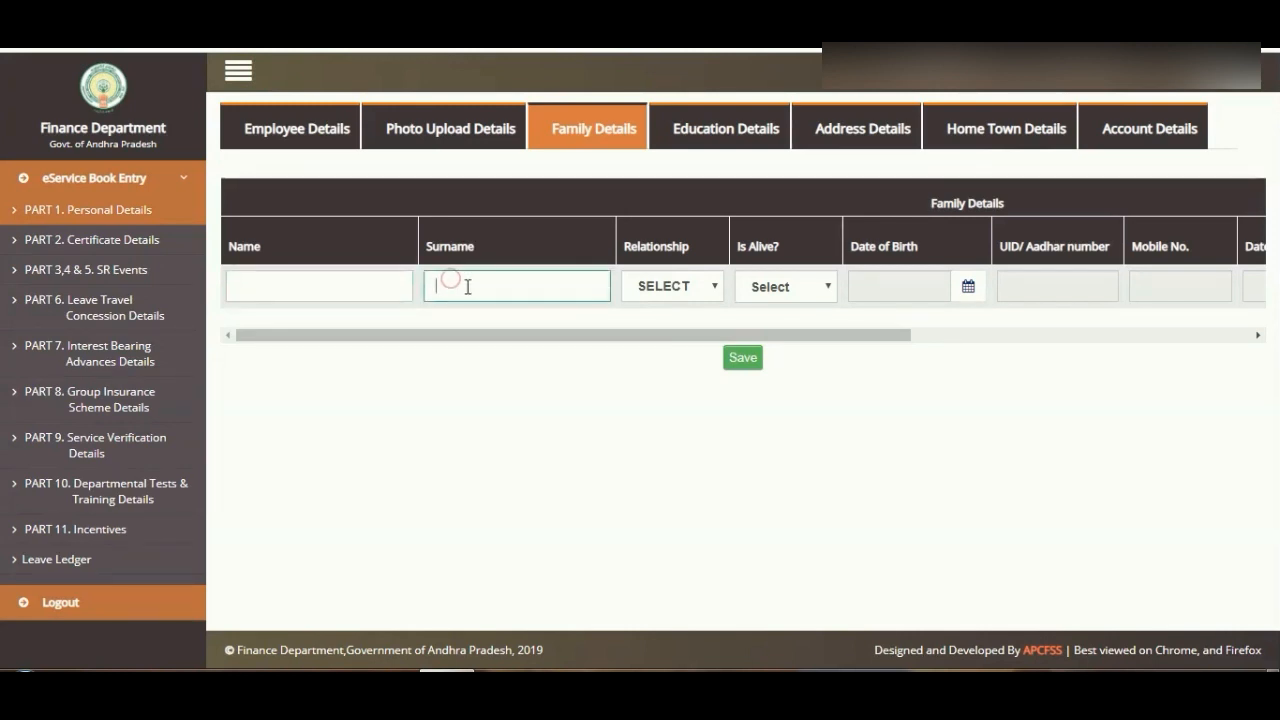
{"action": "left_click", "coordinate": [676, 290]}
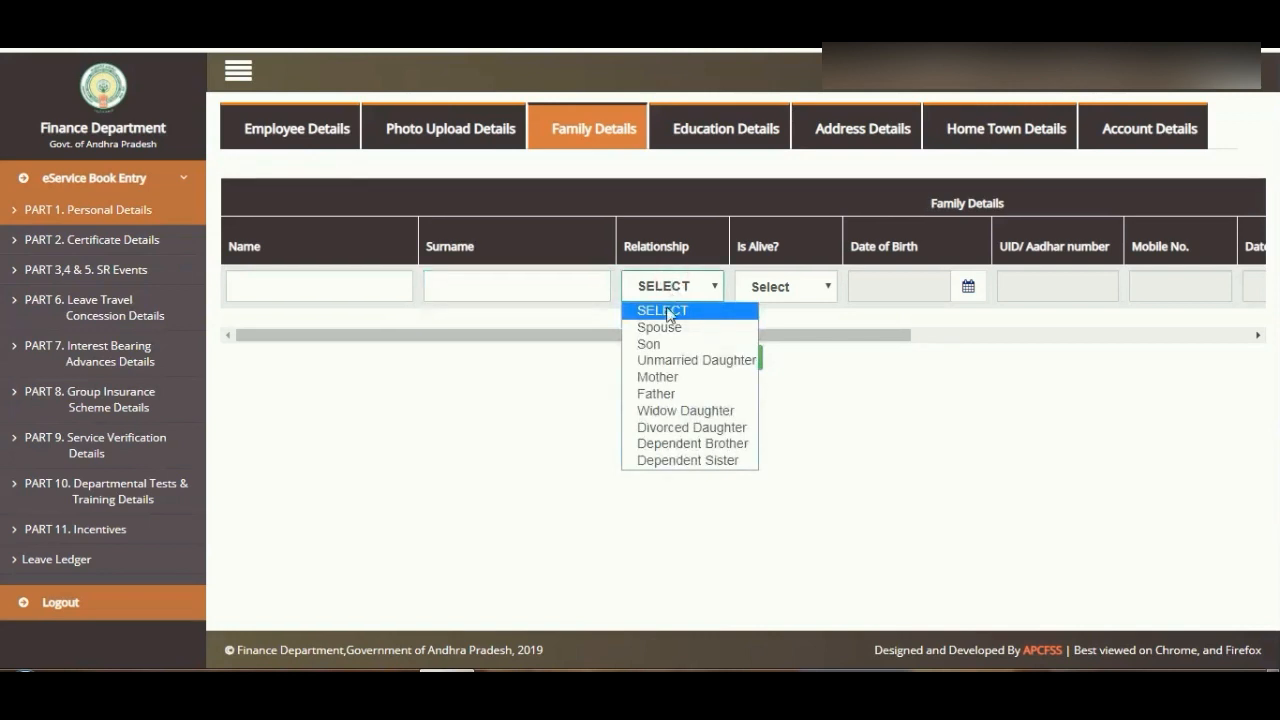
{"action": "left_click", "coordinate": [670, 330]}
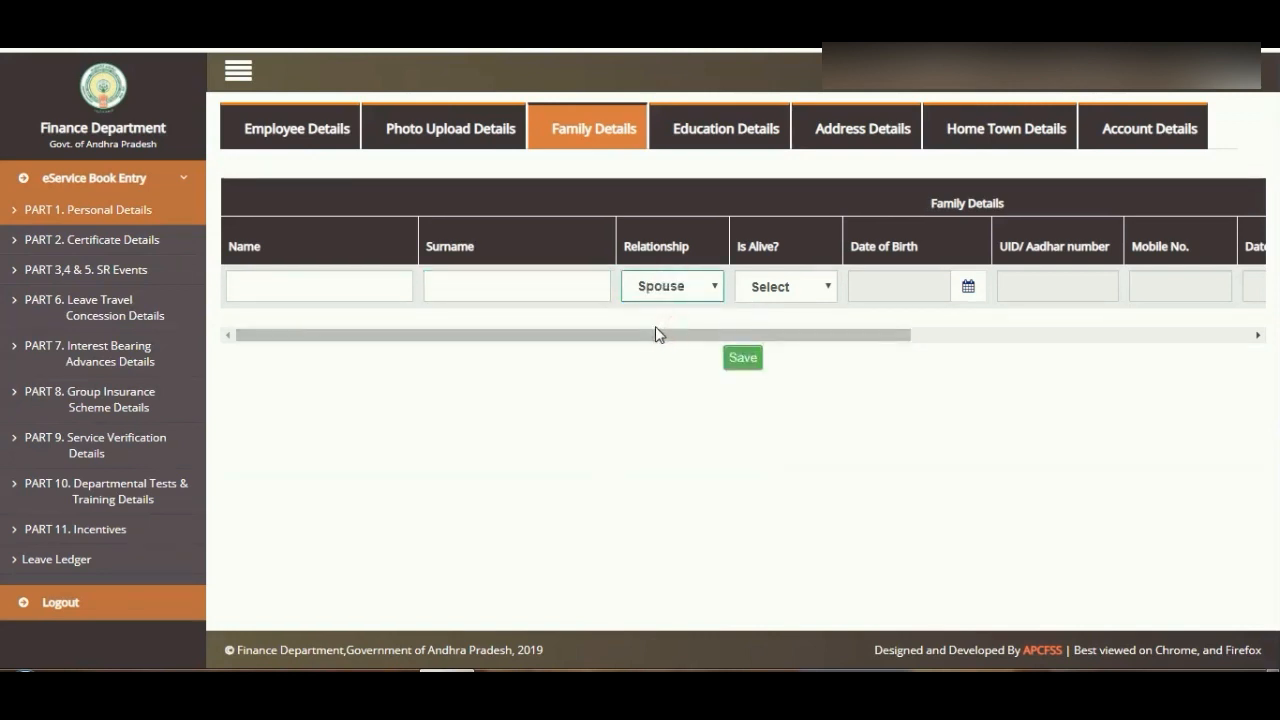
Set the spouse's Is Alive? status to Yes
{"action": "left_click", "coordinate": [655, 326]}
{"action": "left_click_drag", "start_coordinate": [715, 335], "coordinate": [809, 340]}
{"action": "left_click", "coordinate": [655, 290]}
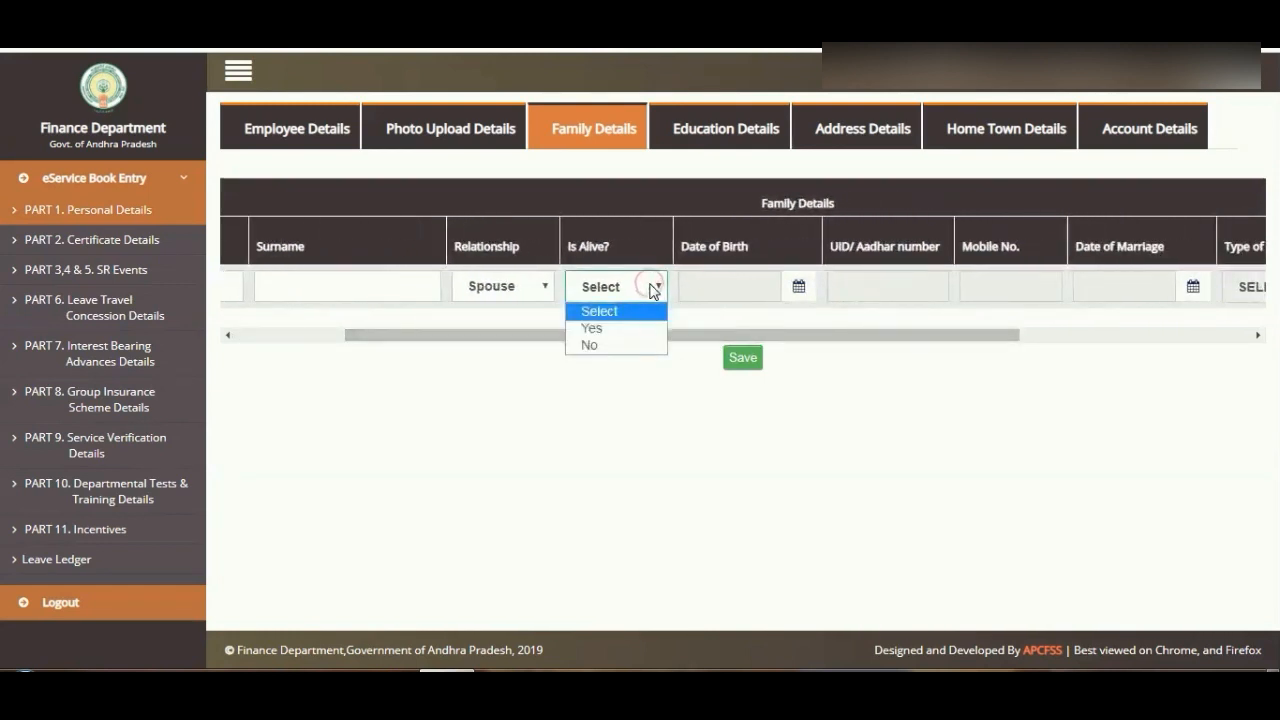
{"action": "left_click", "coordinate": [628, 328]}
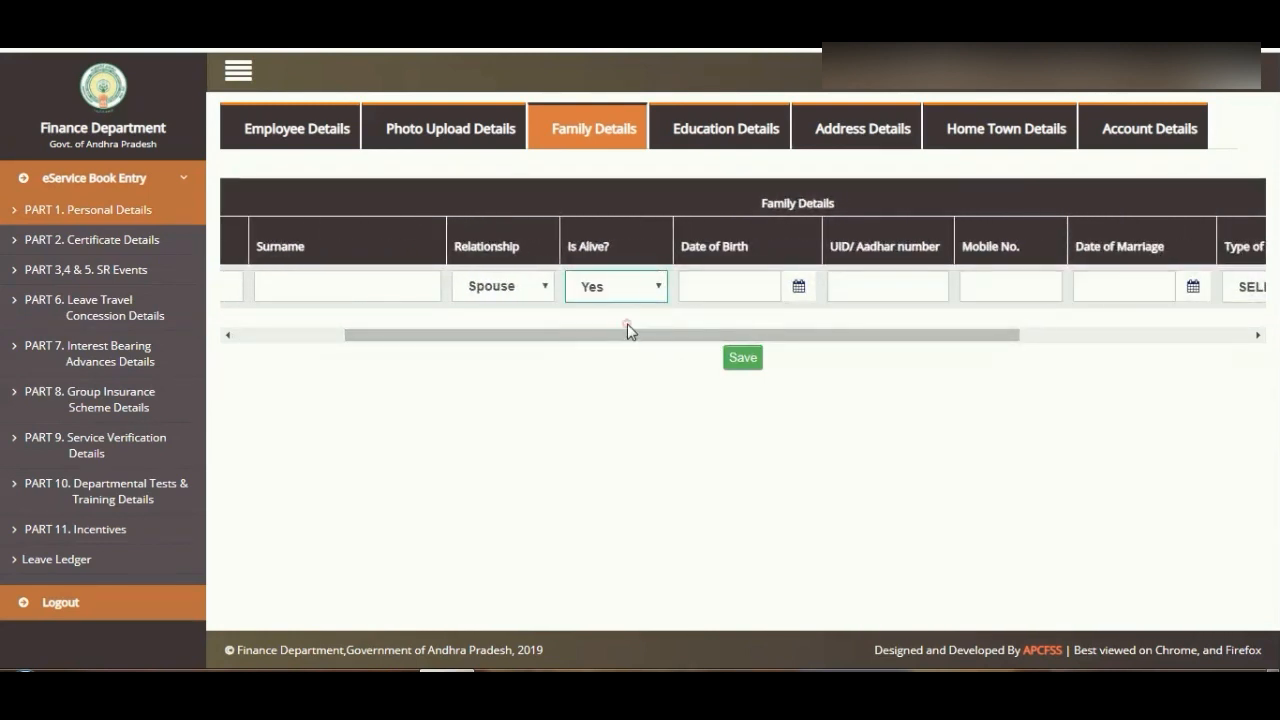
Fill in the spouse's date of birth in the first Family Details row
{"action": "left_click", "coordinate": [799, 289]}
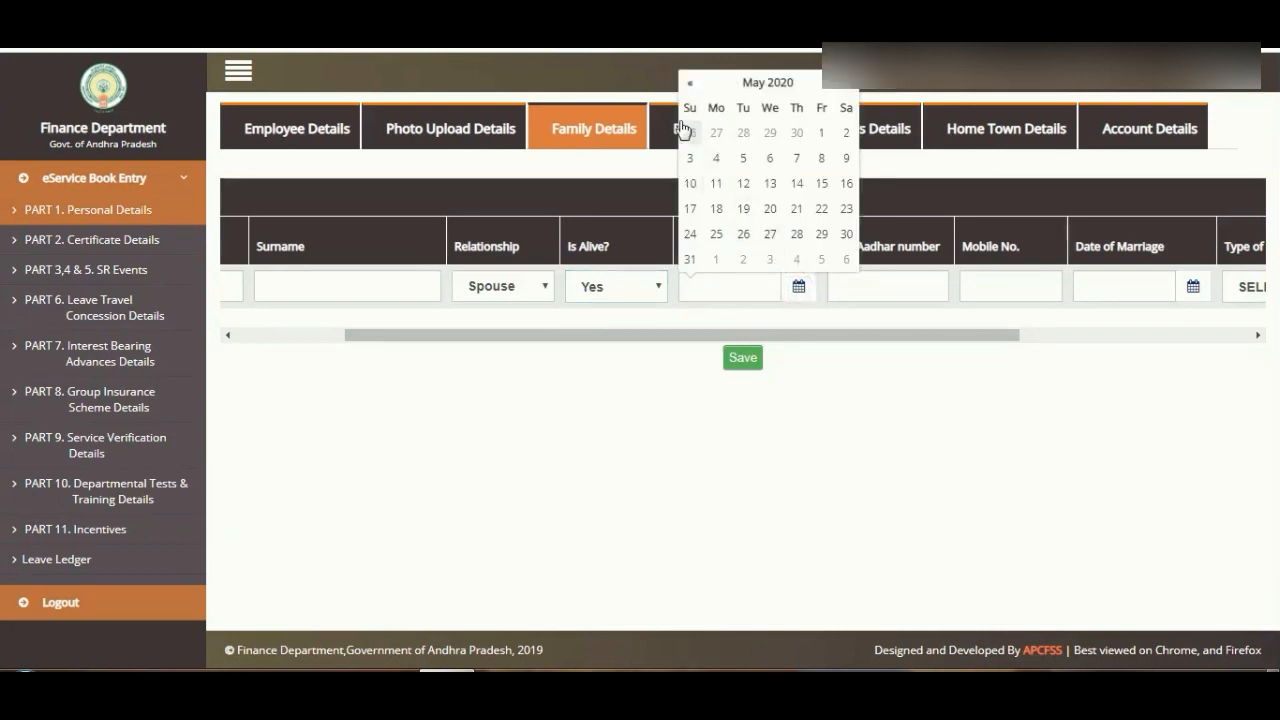
{"action": "left_click", "coordinate": [689, 84]}
{"action": "left_click", "coordinate": [689, 84]}
{"action": "left_click", "coordinate": [689, 84]}
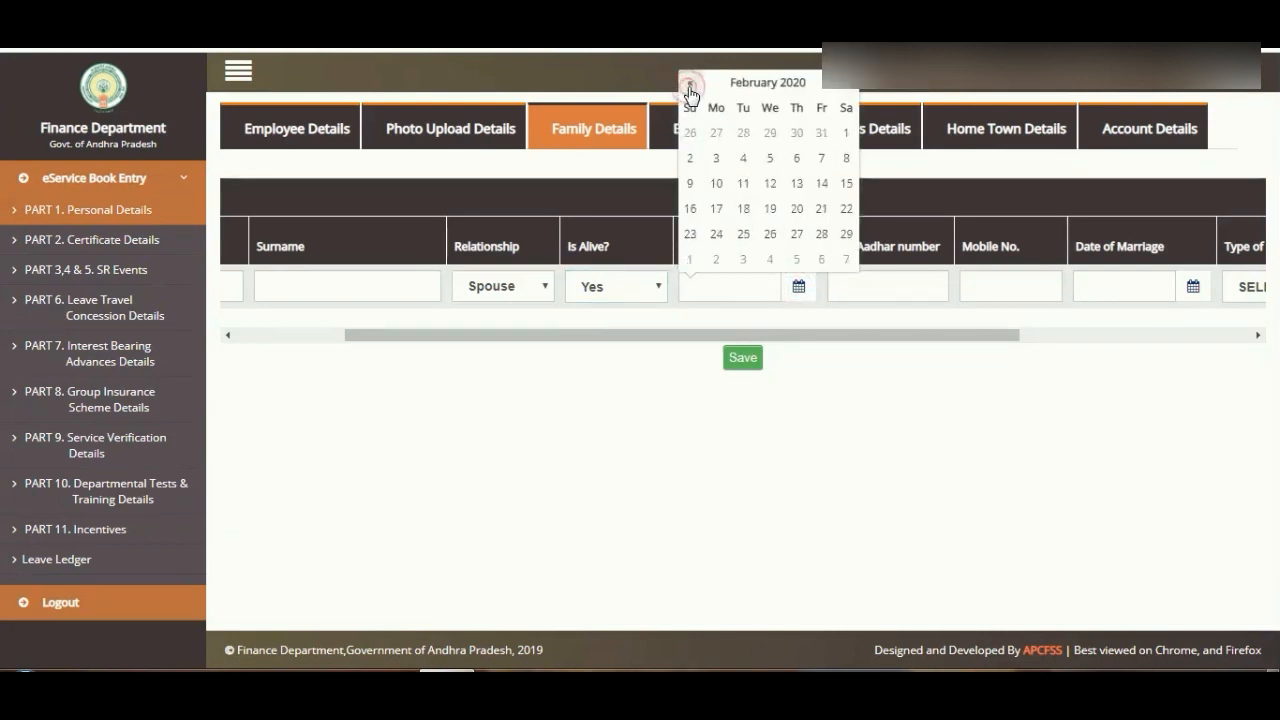
{"action": "left_click", "coordinate": [689, 84]}
{"action": "left_click", "coordinate": [689, 84]}
{"action": "left_click", "coordinate": [689, 84]}
{"action": "left_click", "coordinate": [689, 84]}
{"action": "left_click", "coordinate": [689, 84]}
{"action": "left_click", "coordinate": [689, 84]}
{"action": "left_click", "coordinate": [689, 84]}
{"action": "left_click", "coordinate": [689, 84]}
{"action": "left_click", "coordinate": [689, 84]}
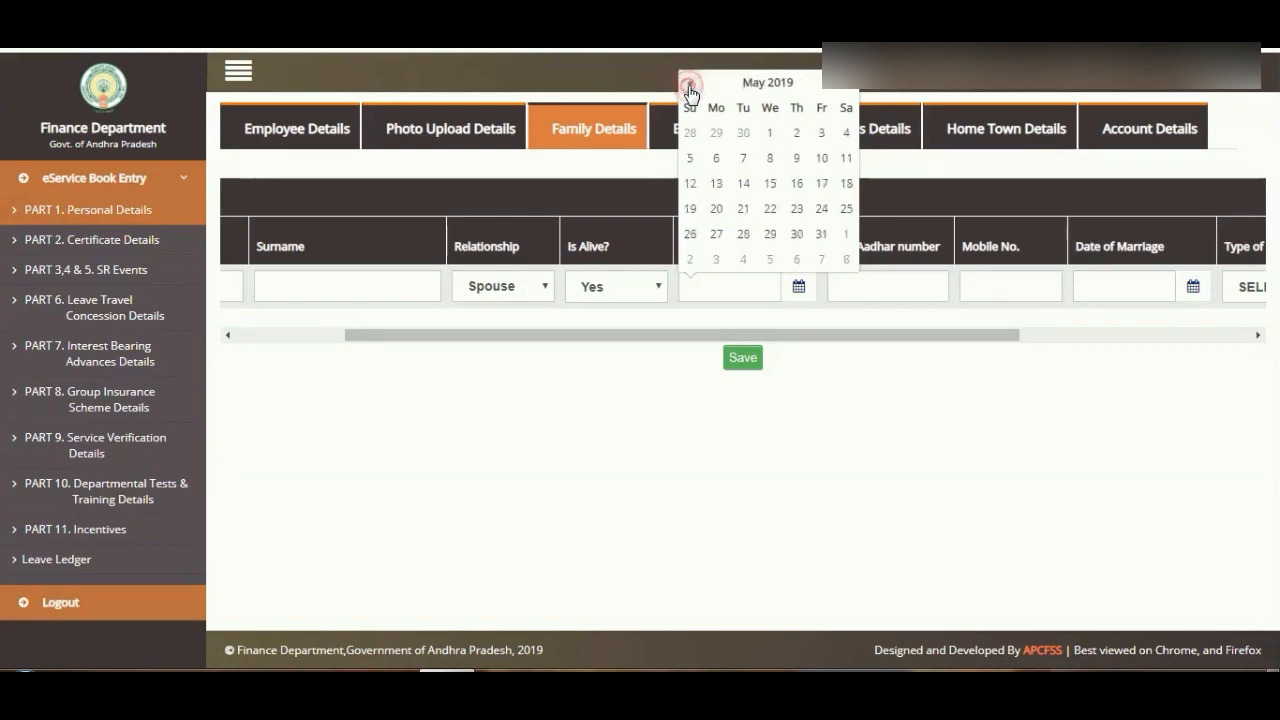
{"action": "left_click", "coordinate": [689, 84]}
{"action": "left_click", "coordinate": [689, 84]}
{"action": "left_click", "coordinate": [715, 184]}
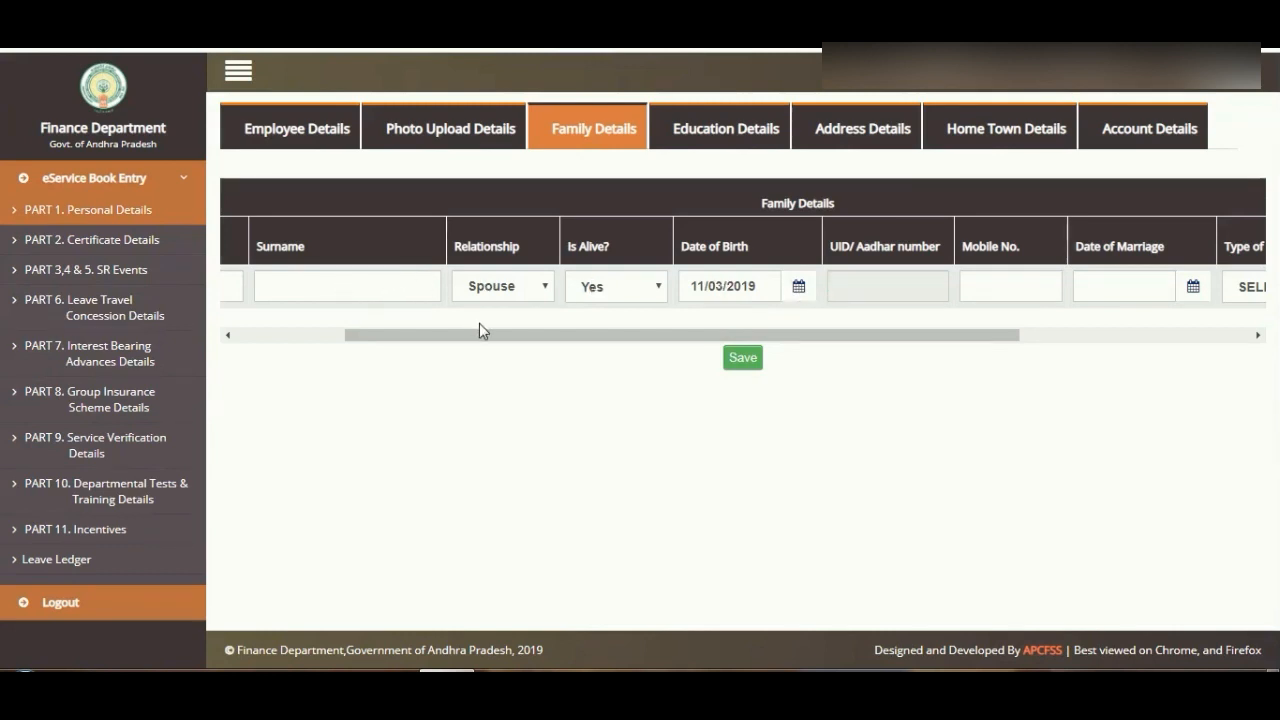
Enter the spouse's name in the first Family Details row
{"action": "left_click_drag", "start_coordinate": [480, 336], "coordinate": [320, 340]}
{"action": "left_click", "coordinate": [257, 287]}
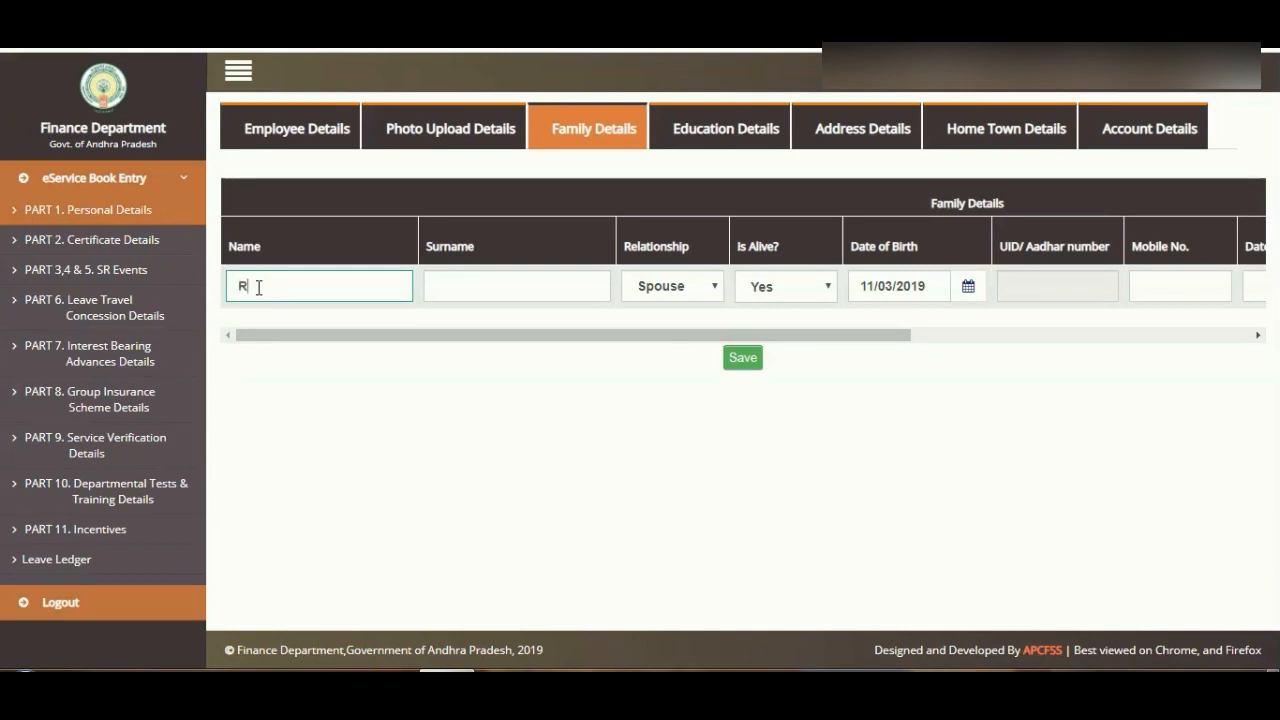
{"action": "type", "text": "A"}
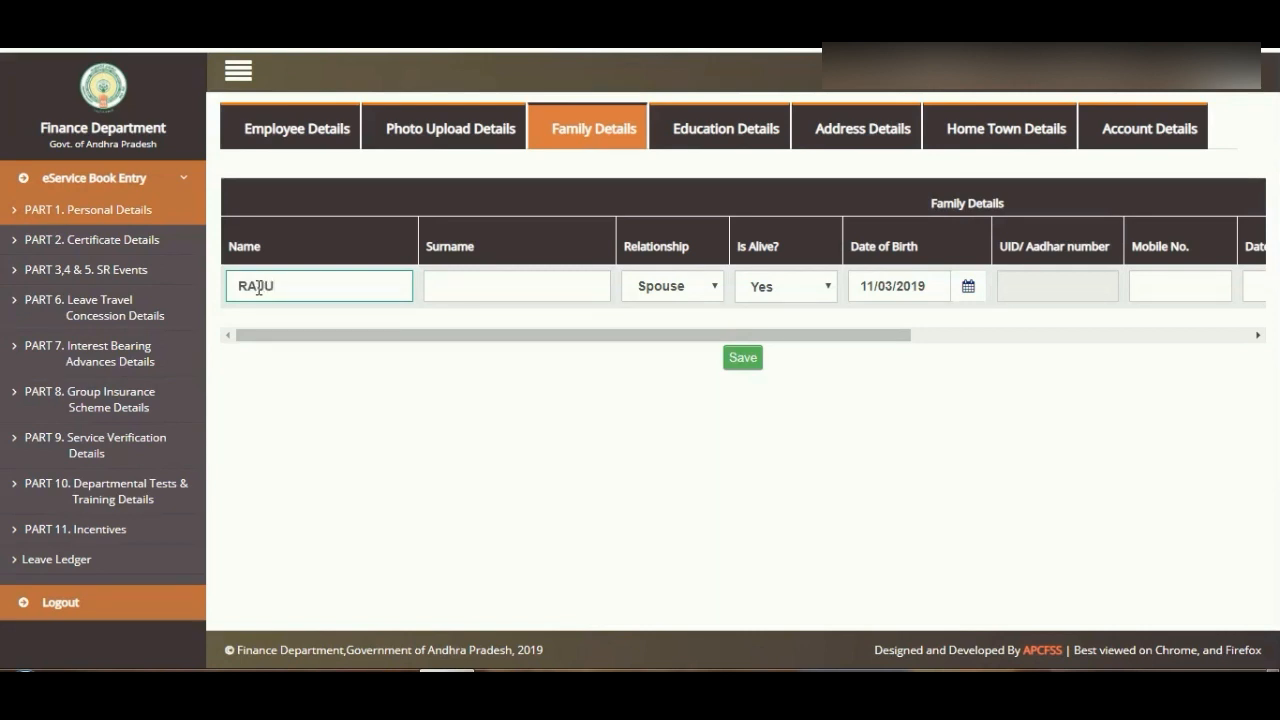
{"action": "type", "text": "JU"}
Set the spouse's Type of Employment to Unemployed, leaving the mobile number and date of marriage blank
{"action": "left_click_drag", "start_coordinate": [573, 335], "coordinate": [855, 293]}
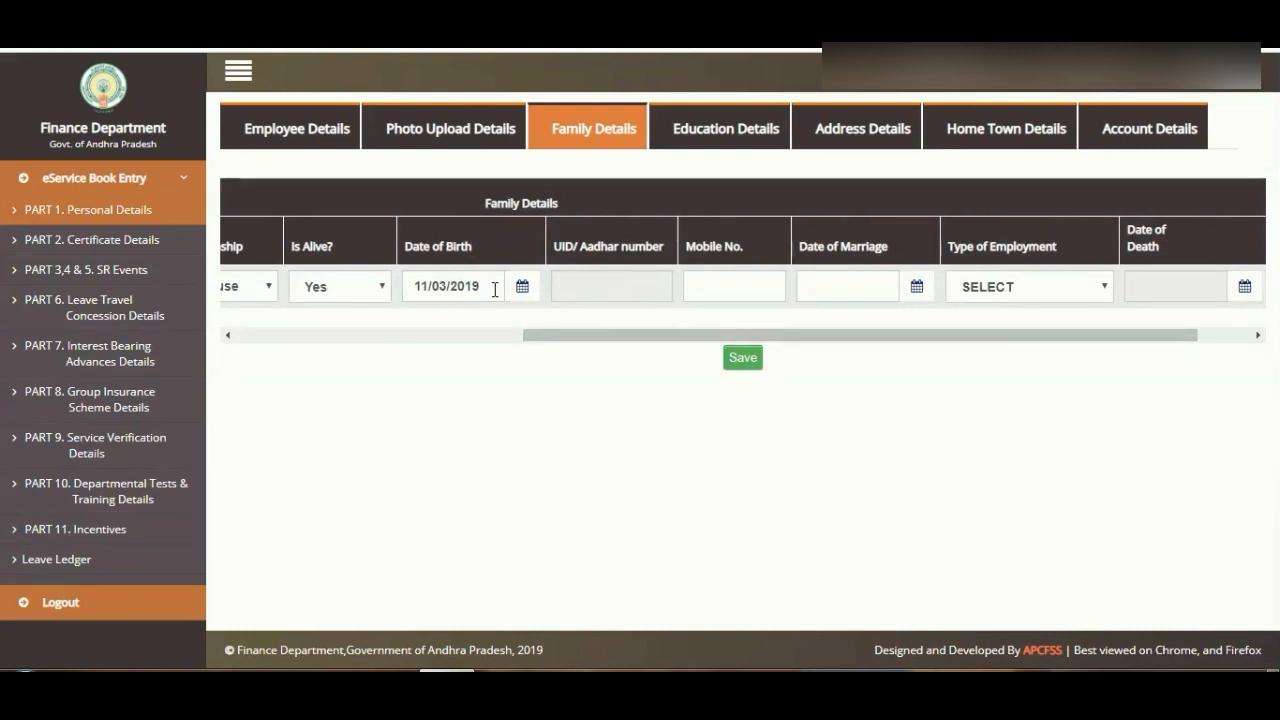
{"action": "left_click", "coordinate": [710, 286]}
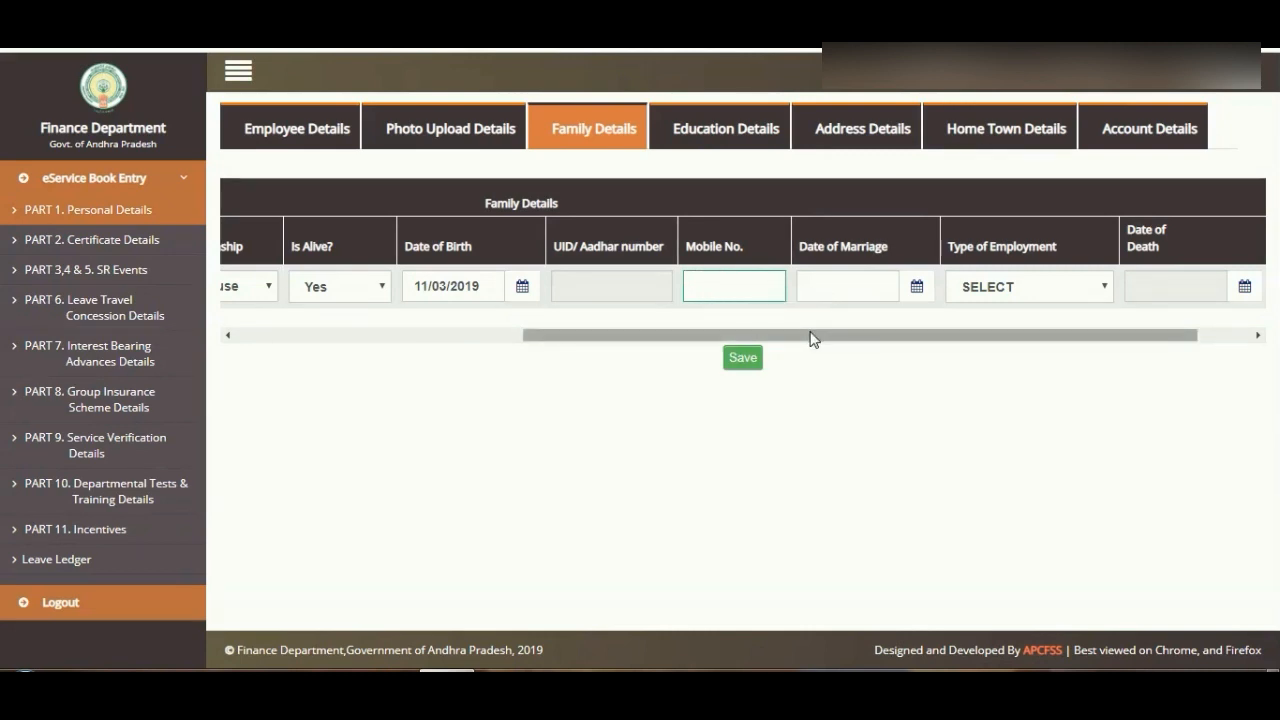
{"action": "left_click_drag", "start_coordinate": [809, 336], "coordinate": [849, 322]}
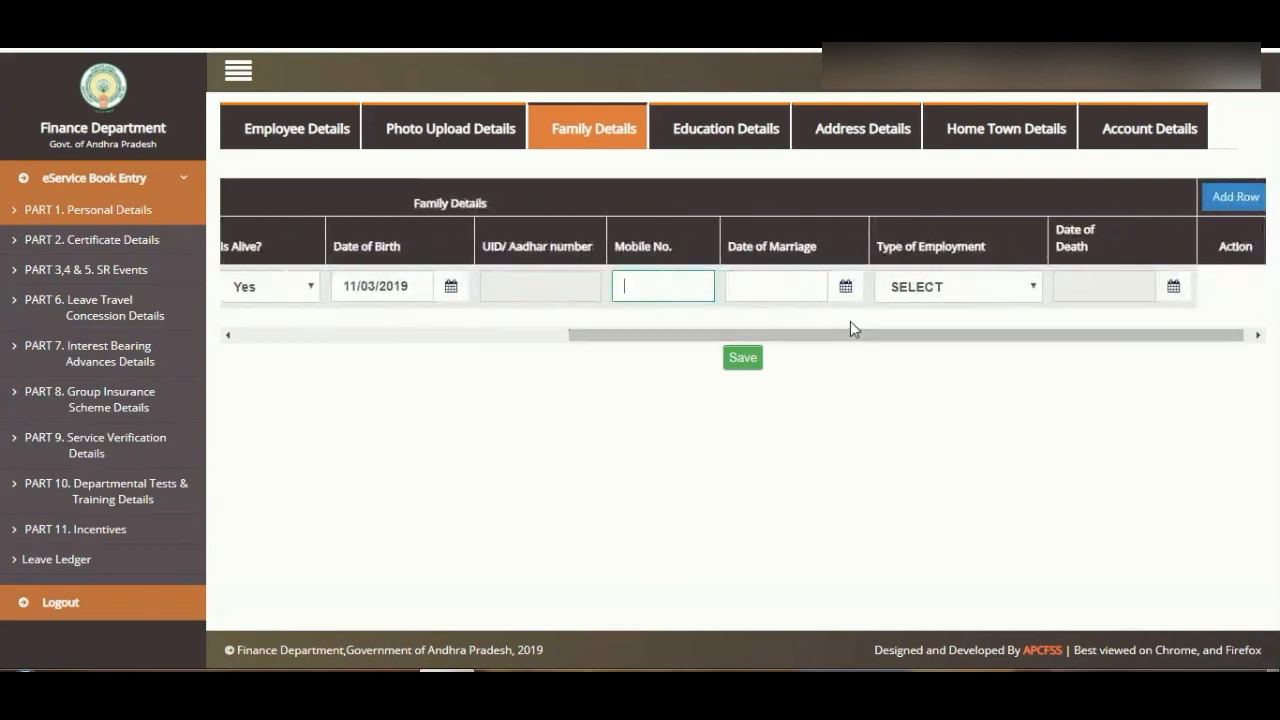
{"action": "left_click", "coordinate": [862, 325]}
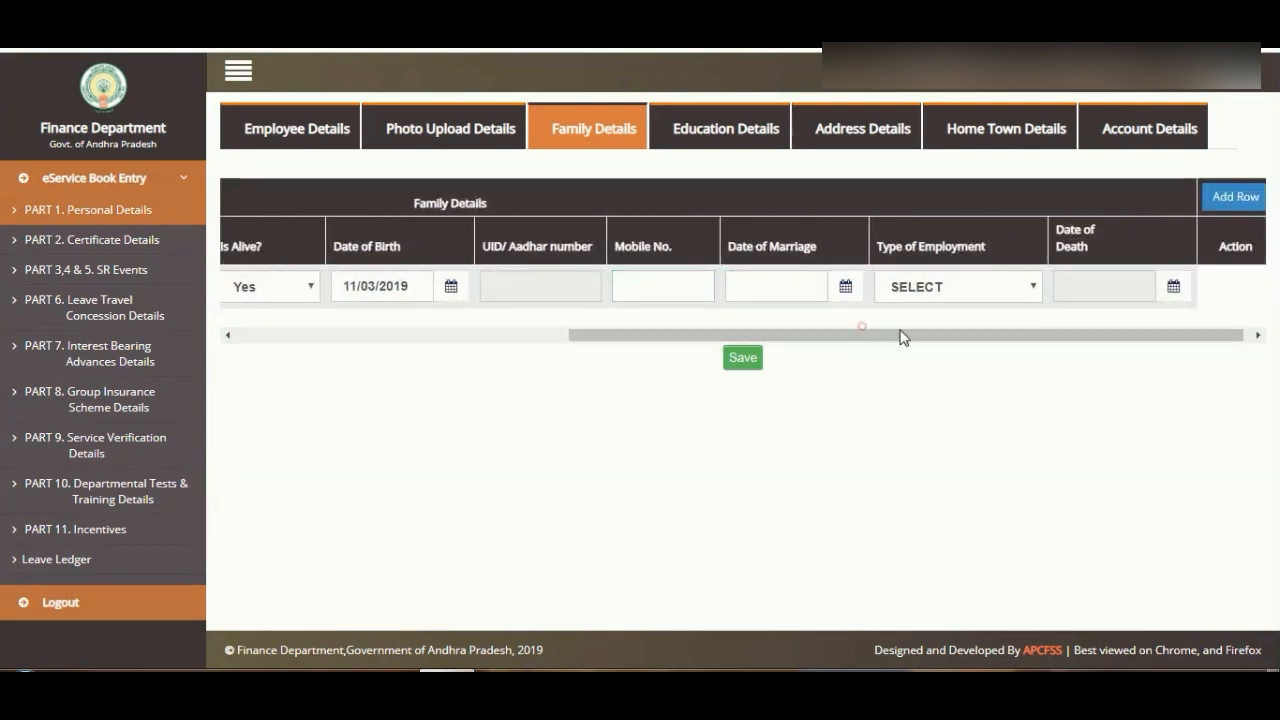
{"action": "left_click", "coordinate": [960, 291]}
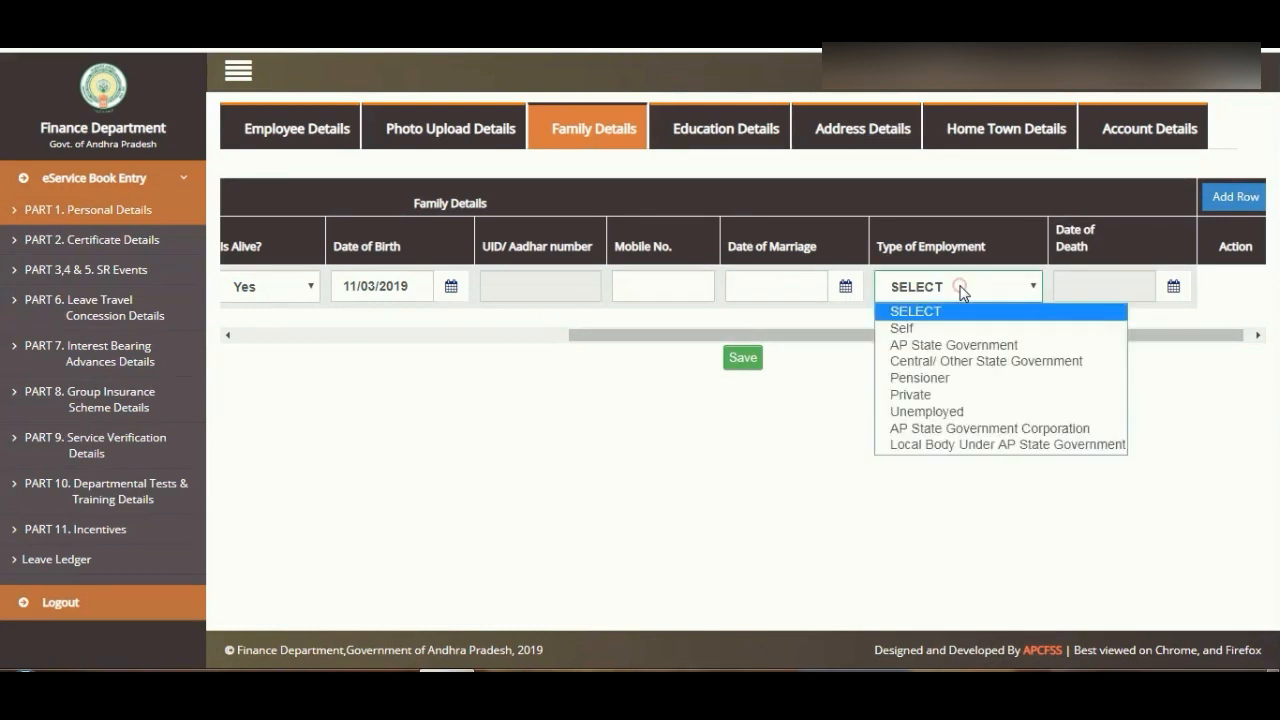
{"action": "left_click", "coordinate": [981, 411]}
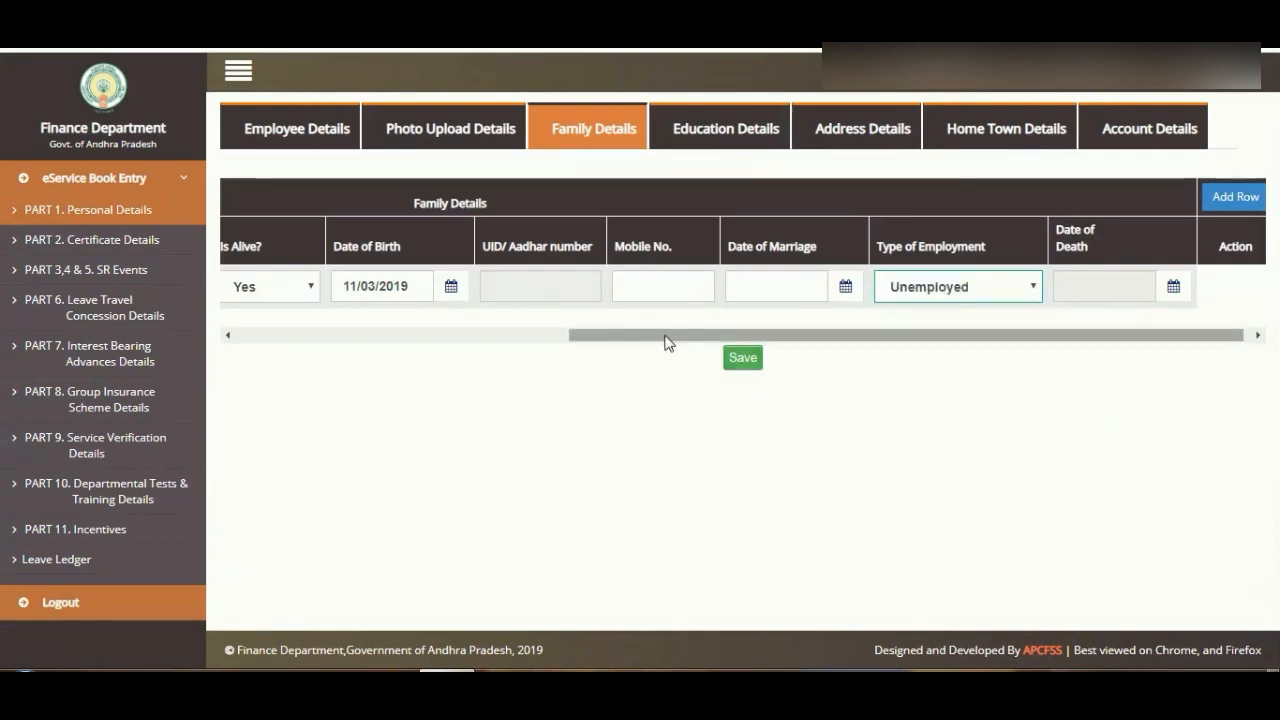
Check the spouse's entries and add a second row to the Family Details table
{"action": "left_click_drag", "start_coordinate": [666, 338], "coordinate": [730, 338]}
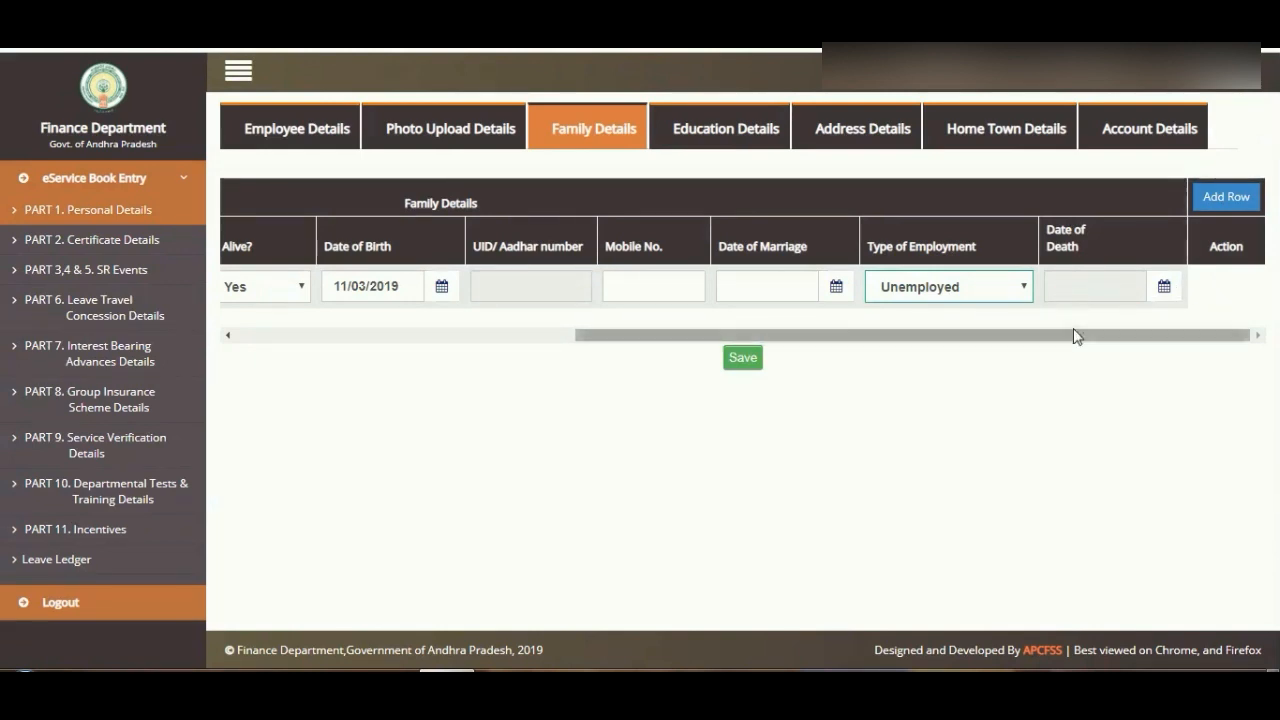
{"action": "left_click_drag", "start_coordinate": [1074, 338], "coordinate": [720, 330]}
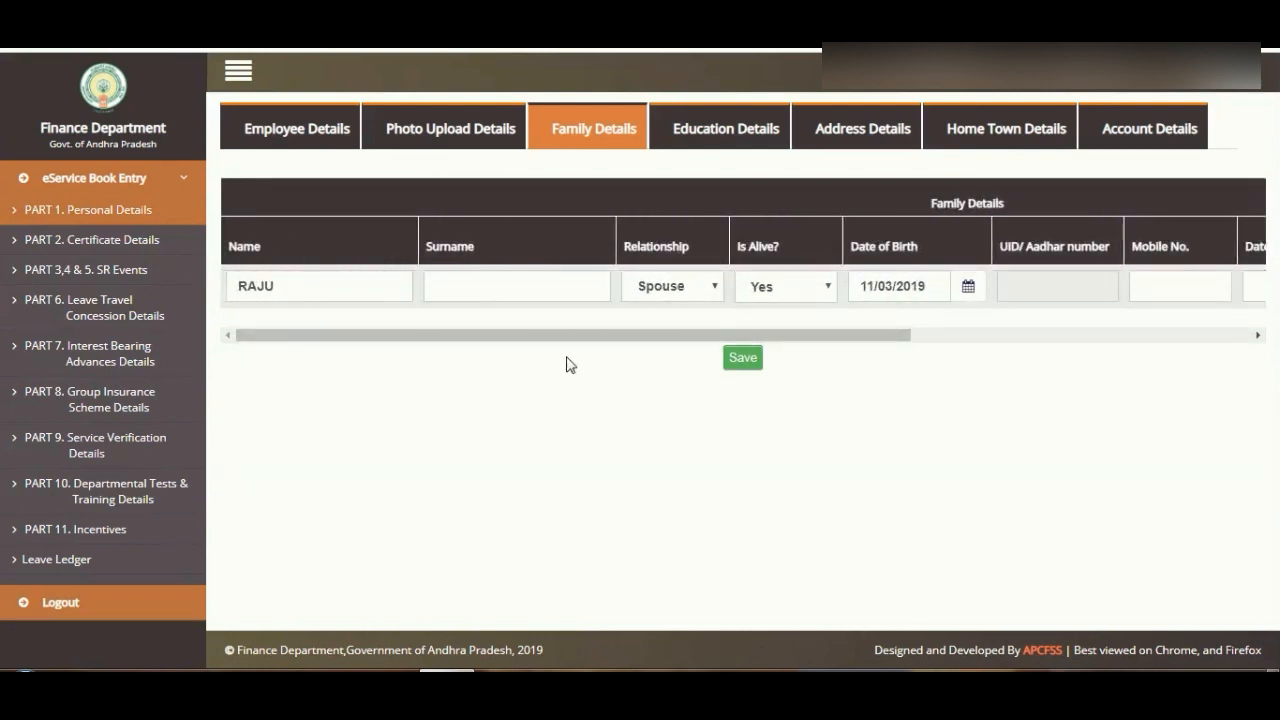
{"action": "left_click_drag", "start_coordinate": [538, 342], "coordinate": [955, 347]}
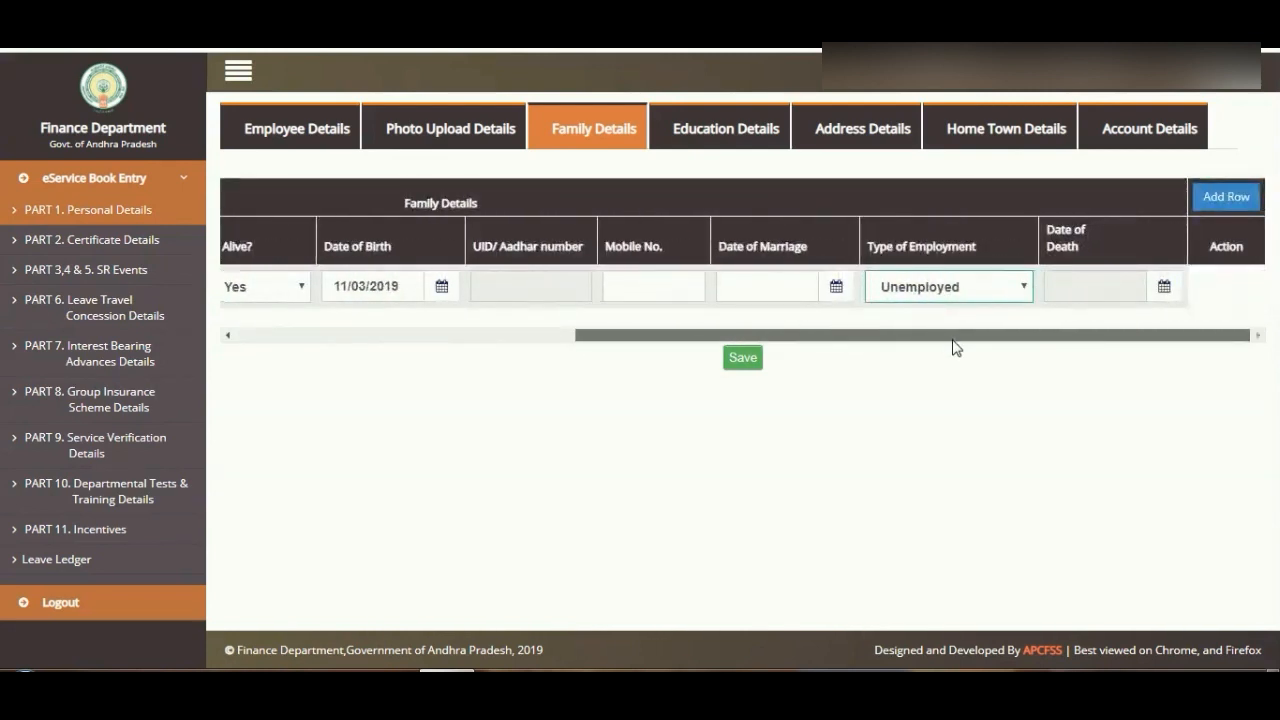
{"action": "left_click", "coordinate": [1224, 198]}
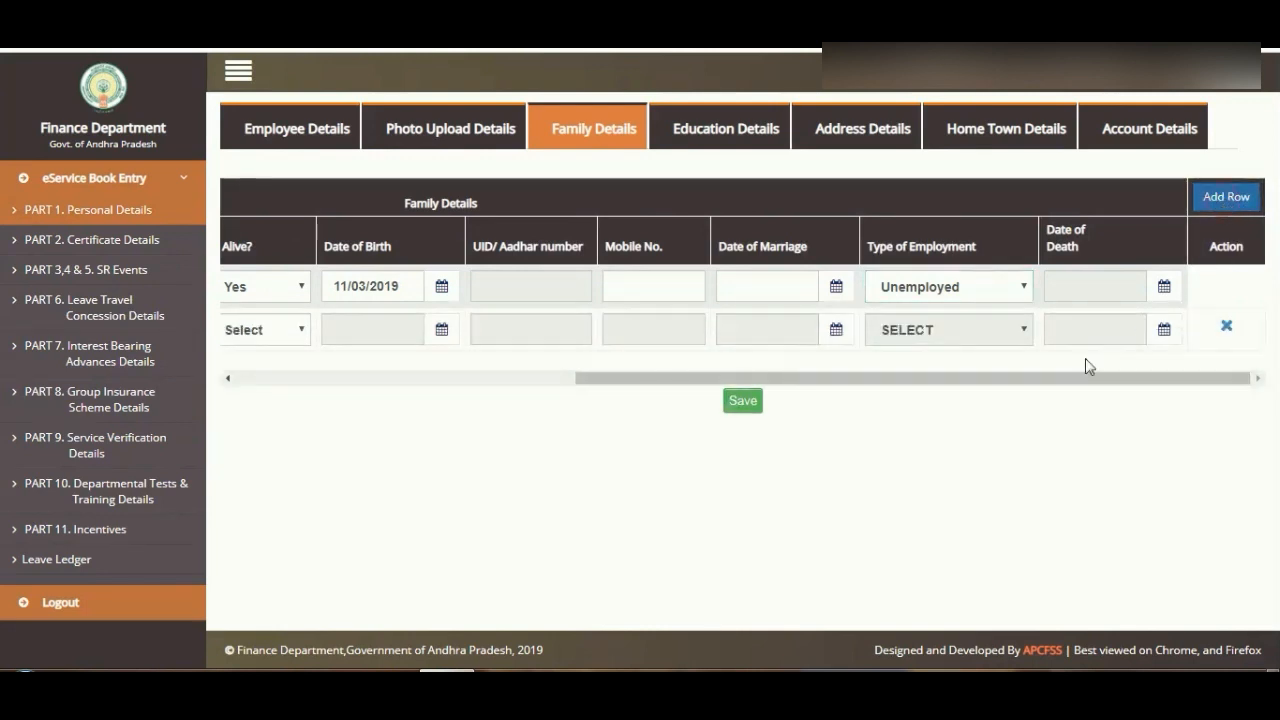
Set the second family member's relationship to Son and Is Alive? to Yes
{"action": "left_click_drag", "start_coordinate": [1049, 386], "coordinate": [625, 382]}
{"action": "left_click", "coordinate": [330, 333]}
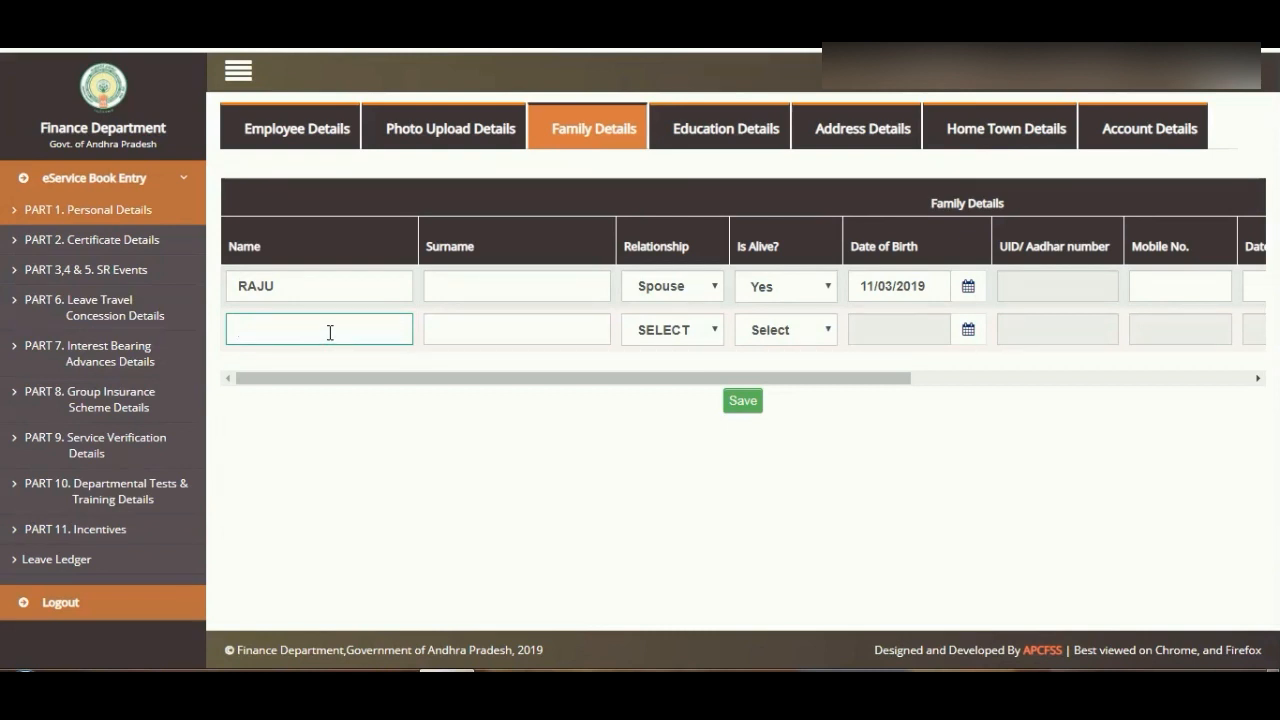
{"action": "left_click", "coordinate": [466, 335]}
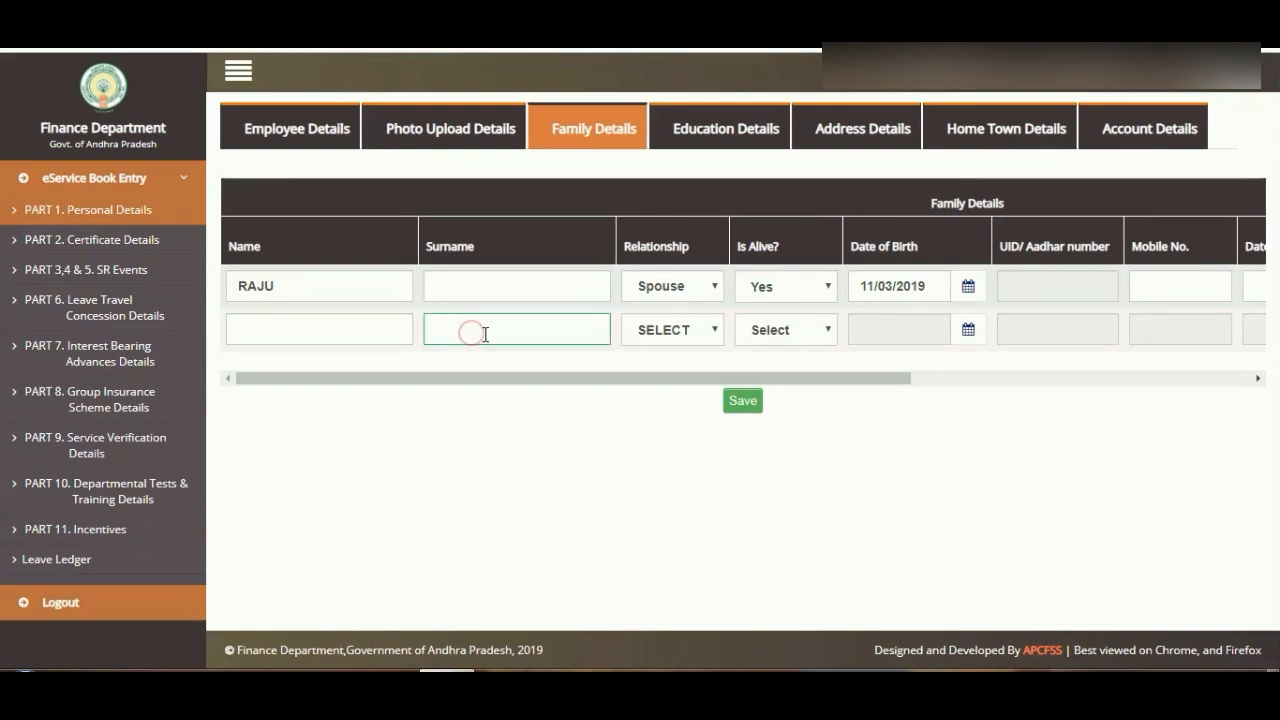
{"action": "left_click", "coordinate": [680, 333]}
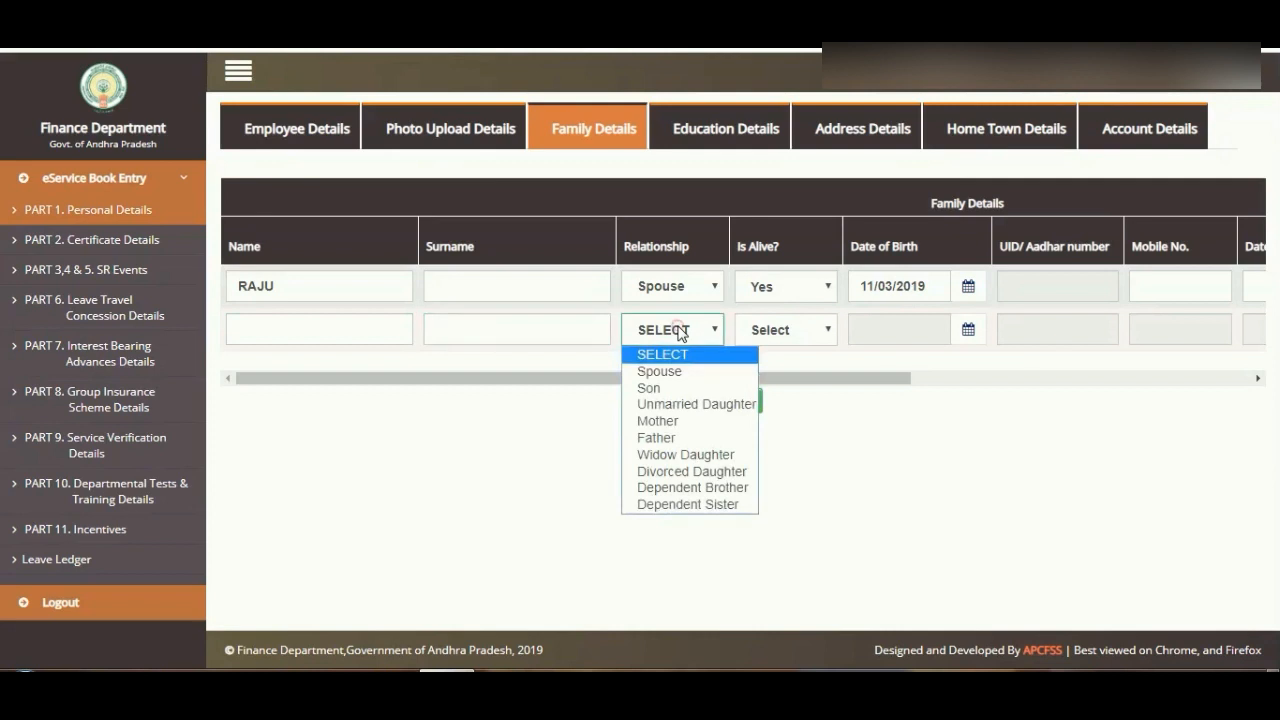
{"action": "left_click", "coordinate": [670, 389]}
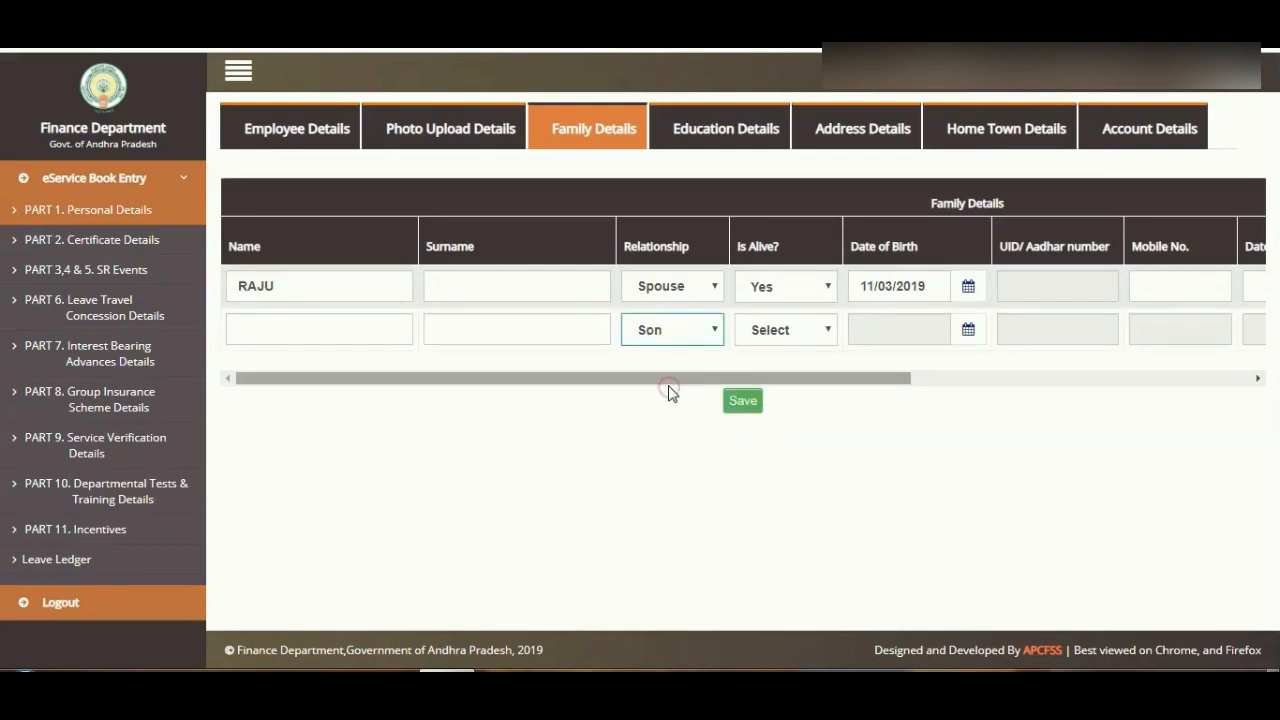
{"action": "left_click", "coordinate": [772, 332]}
{"action": "left_click", "coordinate": [770, 370]}
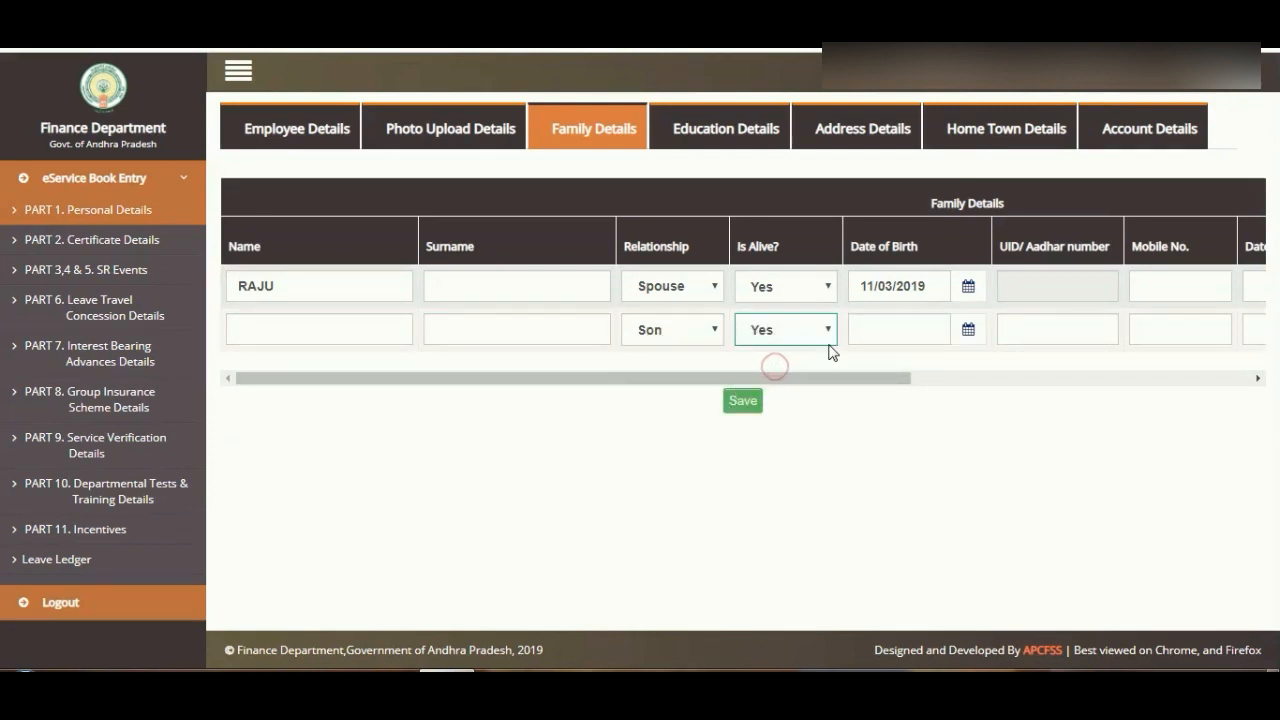
Fill in the son's date of birth in the second row, dismissing the family member name alerts
{"action": "left_click", "coordinate": [909, 316]}
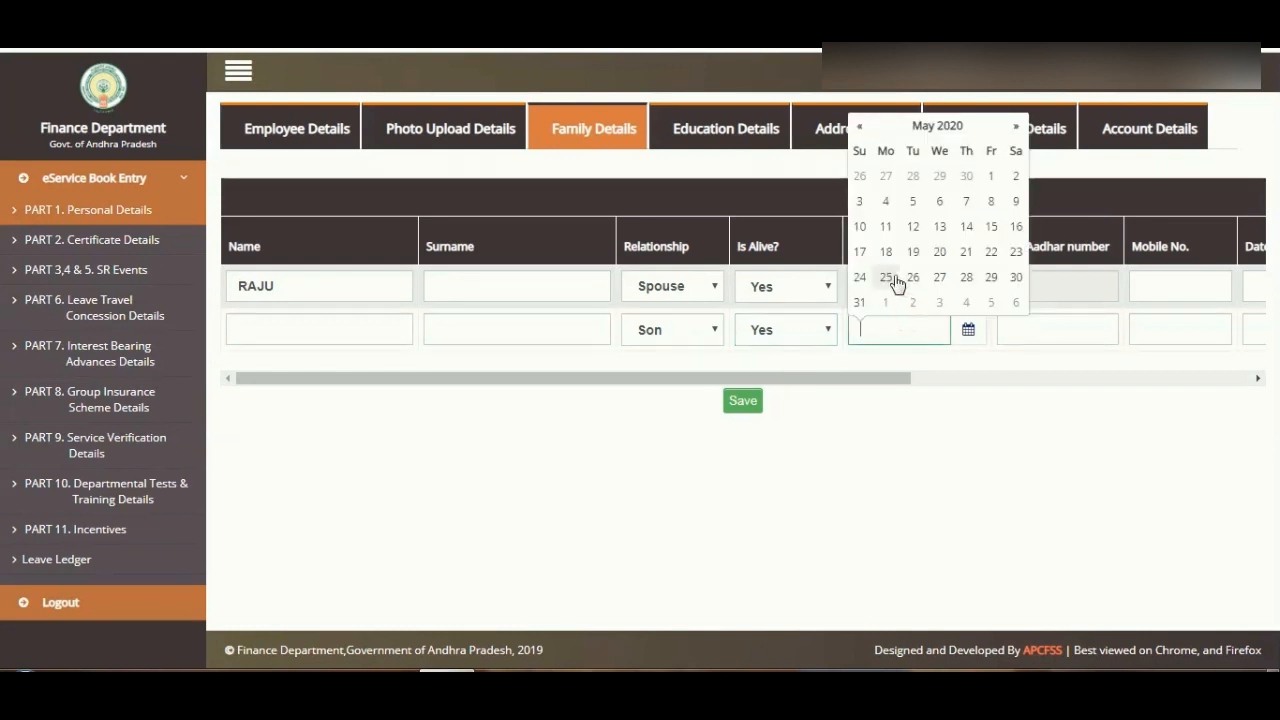
{"action": "left_click", "coordinate": [806, 136]}
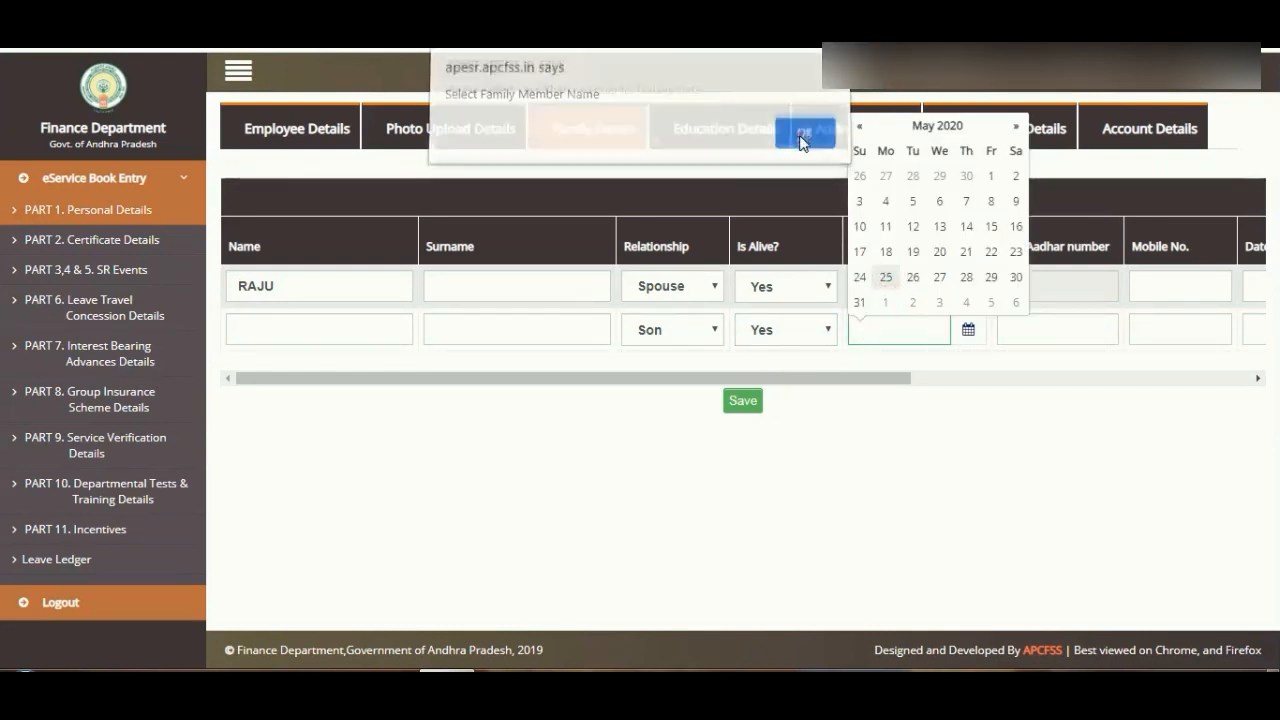
{"action": "left_click", "coordinate": [819, 139]}
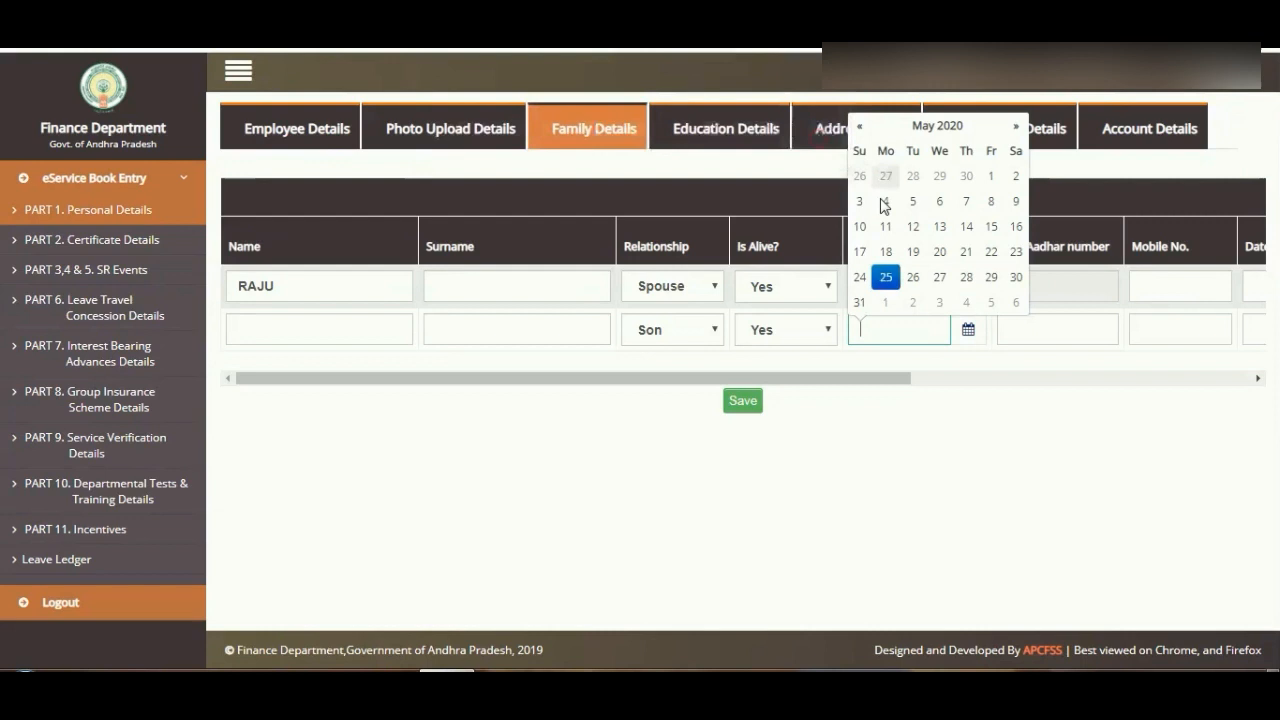
{"action": "left_click", "coordinate": [858, 127]}
{"action": "left_click", "coordinate": [858, 127]}
{"action": "left_click", "coordinate": [858, 127]}
{"action": "left_click", "coordinate": [858, 127]}
{"action": "left_click", "coordinate": [858, 127]}
{"action": "left_click", "coordinate": [858, 127]}
{"action": "left_click", "coordinate": [858, 127]}
{"action": "left_click", "coordinate": [858, 127]}
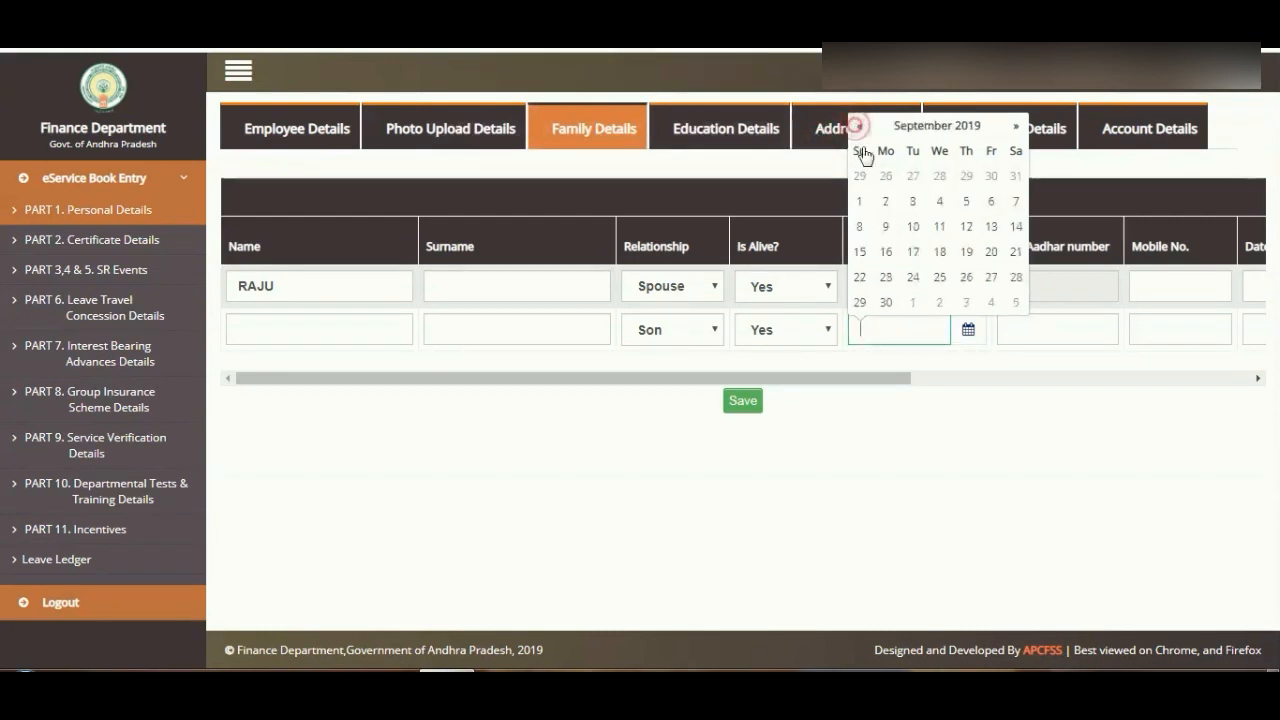
{"action": "left_click", "coordinate": [886, 230]}
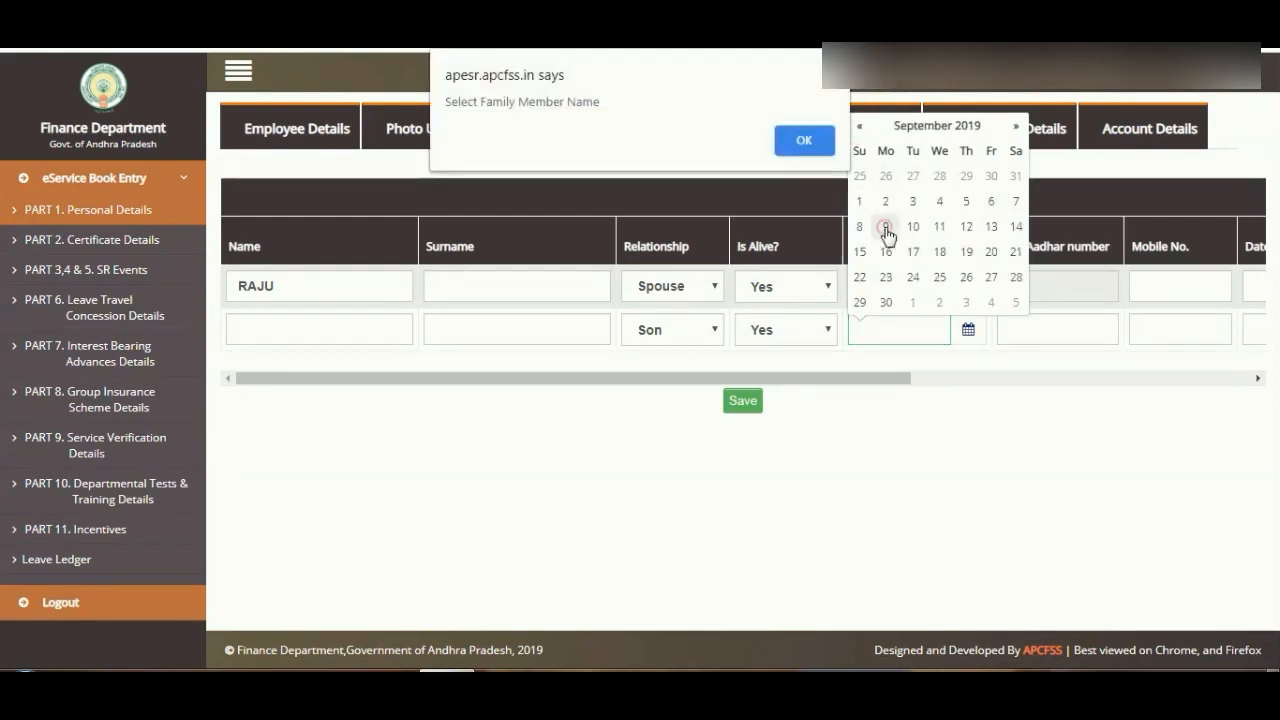
{"action": "left_click", "coordinate": [803, 141]}
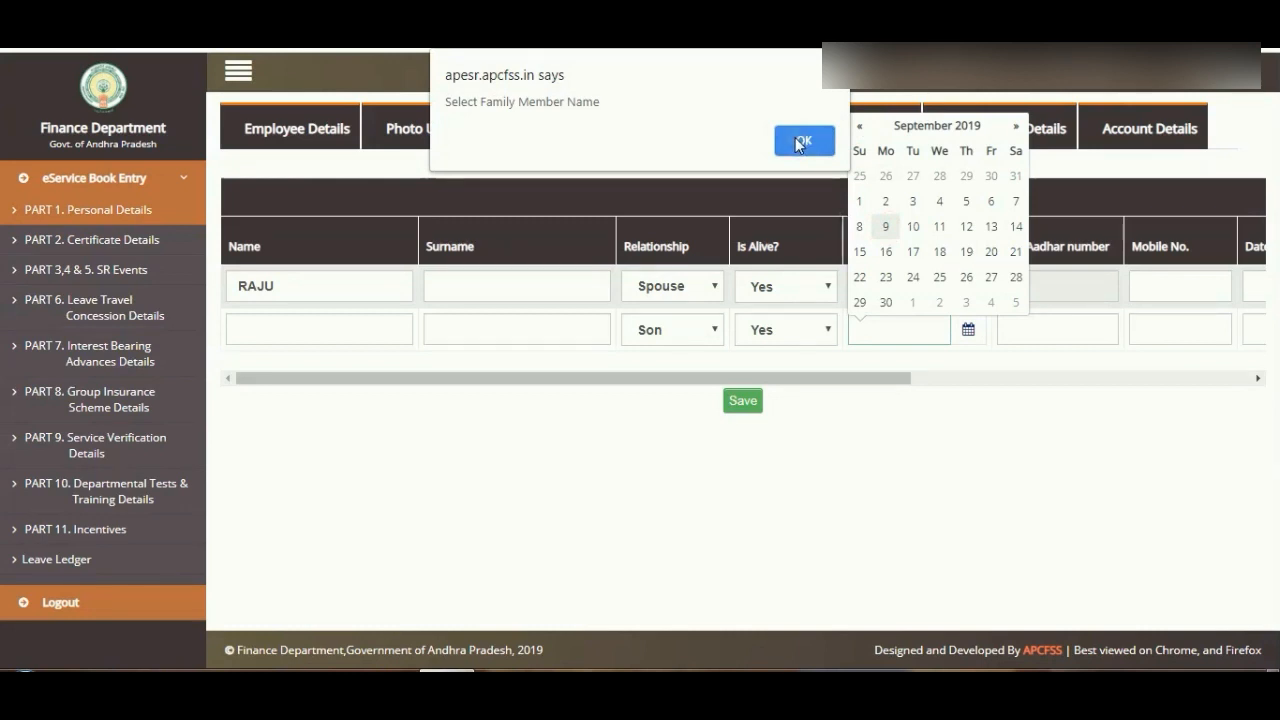
Enter the second family member's name in the Son row
{"action": "left_click", "coordinate": [318, 326]}
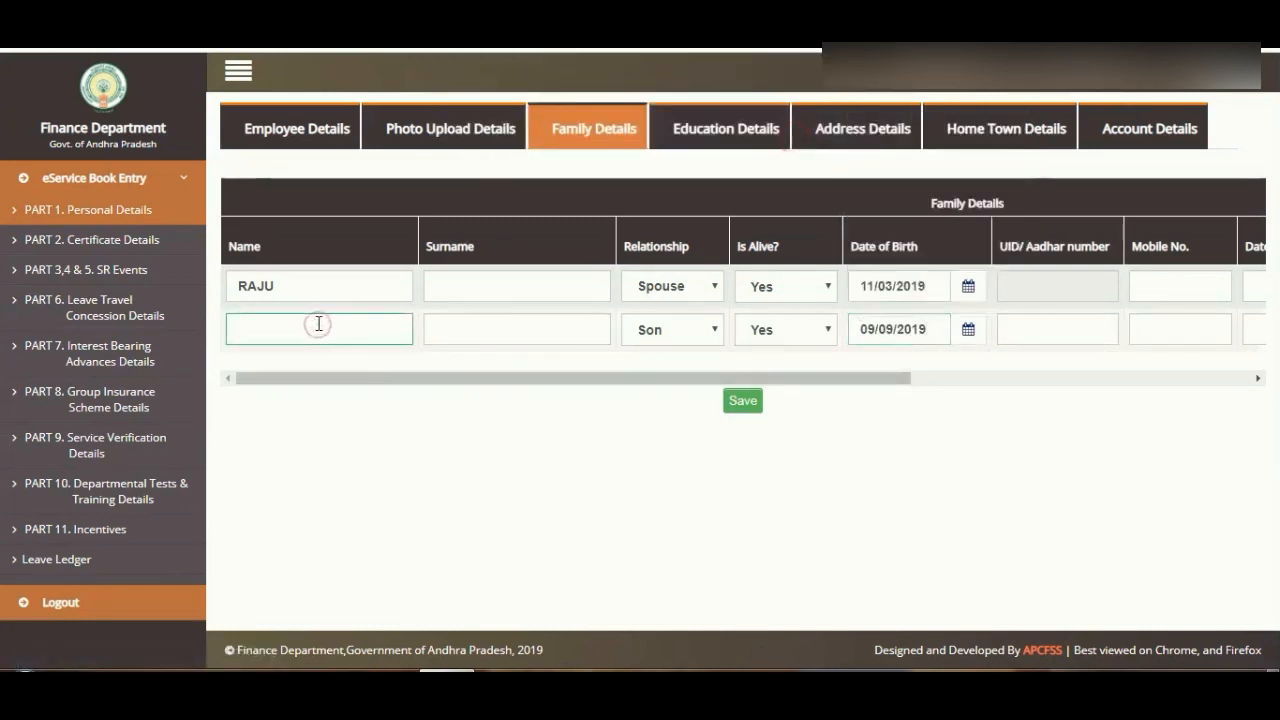
{"action": "type", "text": "R"}
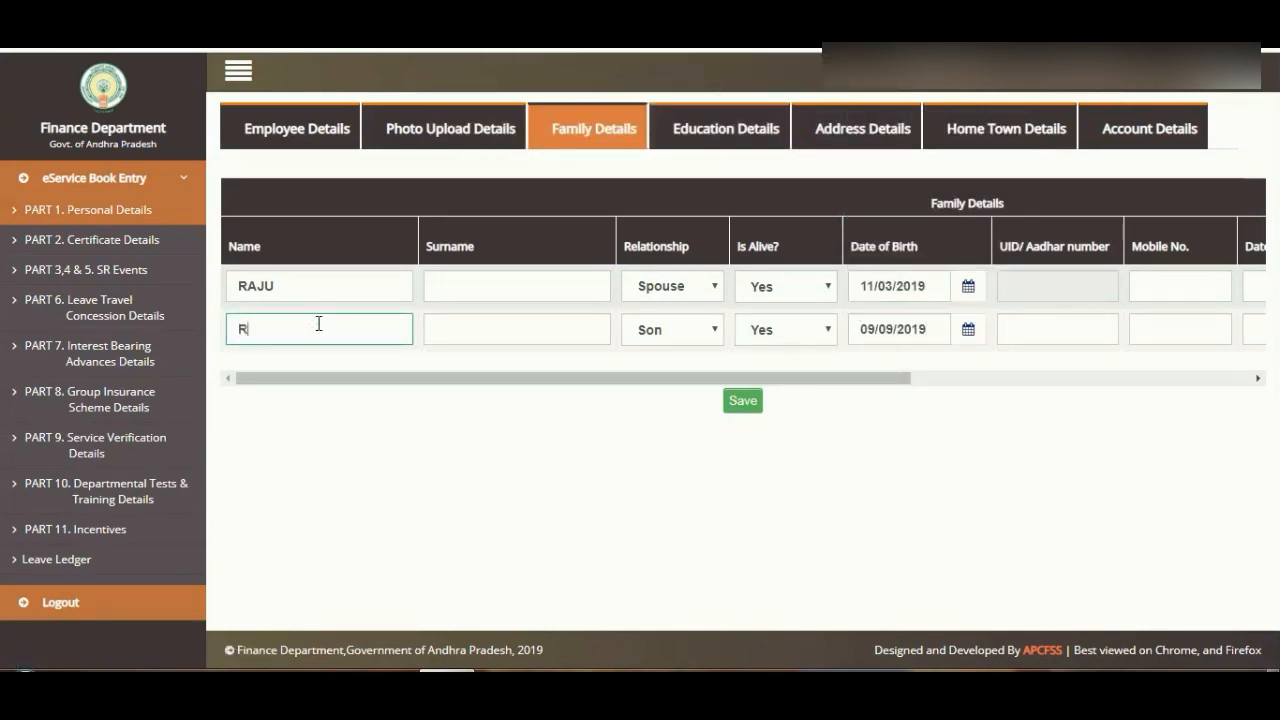
{"action": "type", "text": "ANI"}
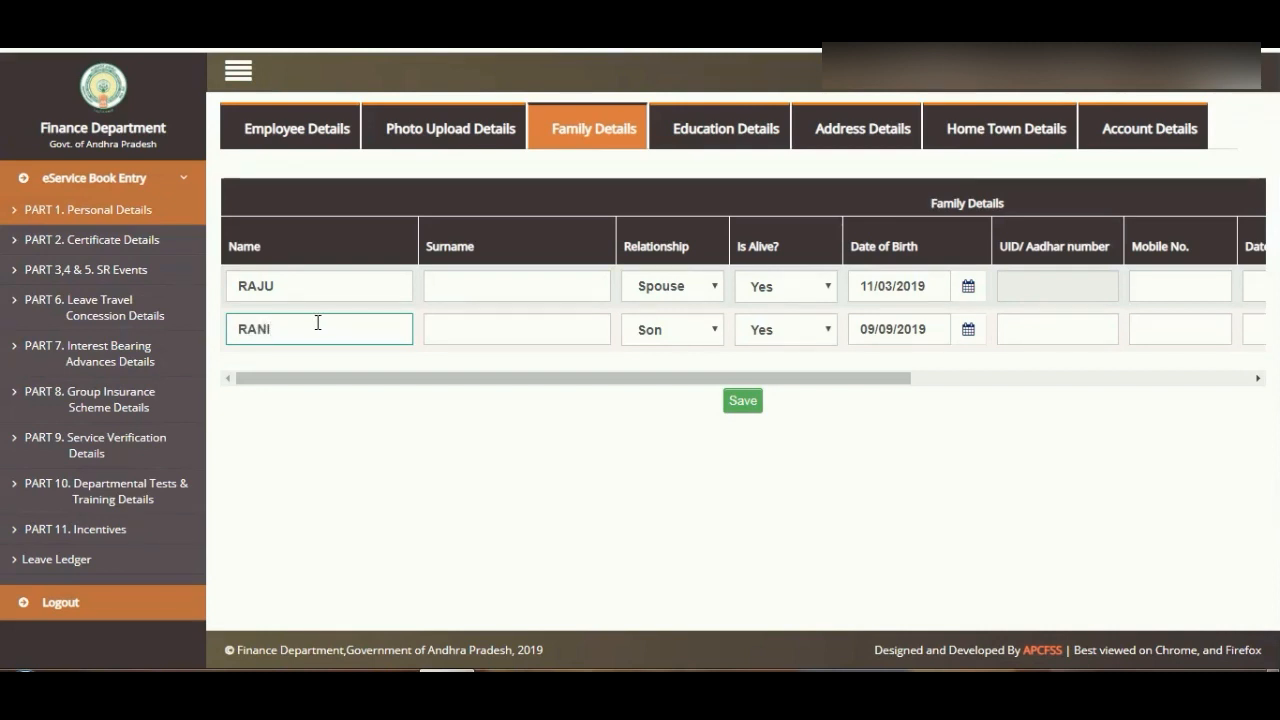
Examine the Son row's surname, UID/Aadhar number, mobile number and remaining fields, leaving them blank
{"action": "left_click", "coordinate": [587, 337]}
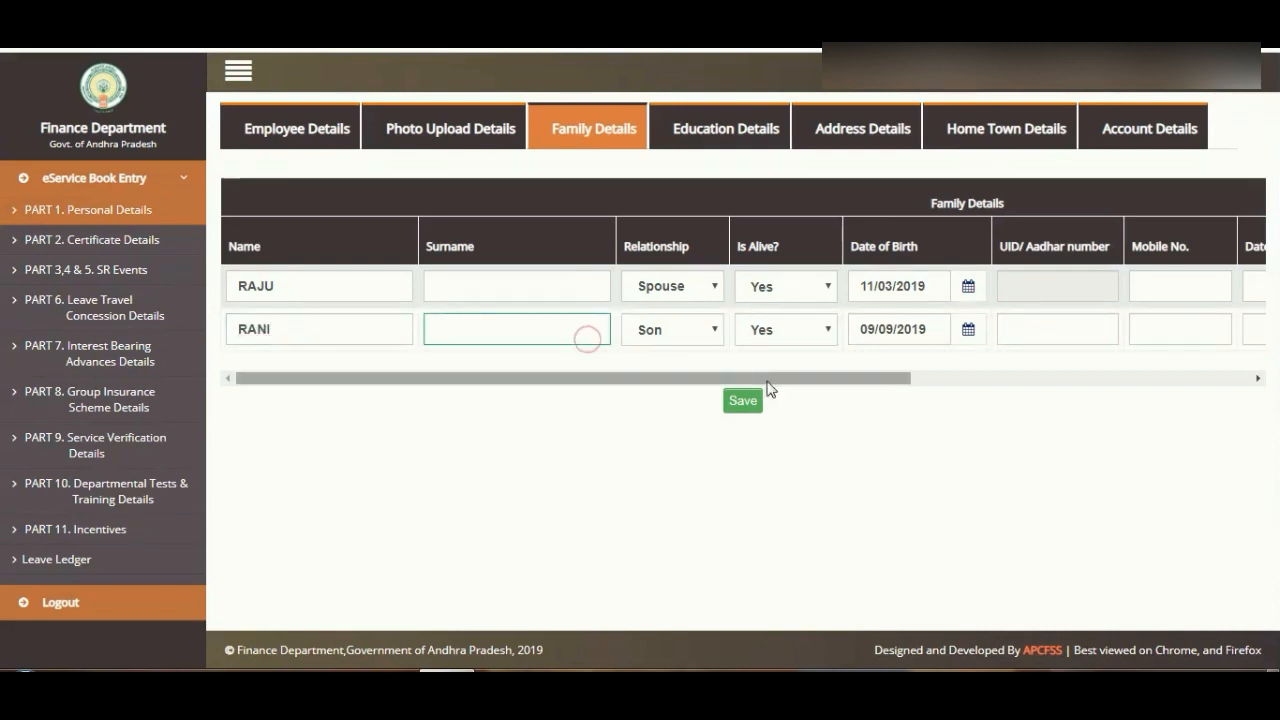
{"action": "left_click_drag", "start_coordinate": [767, 382], "coordinate": [910, 380]}
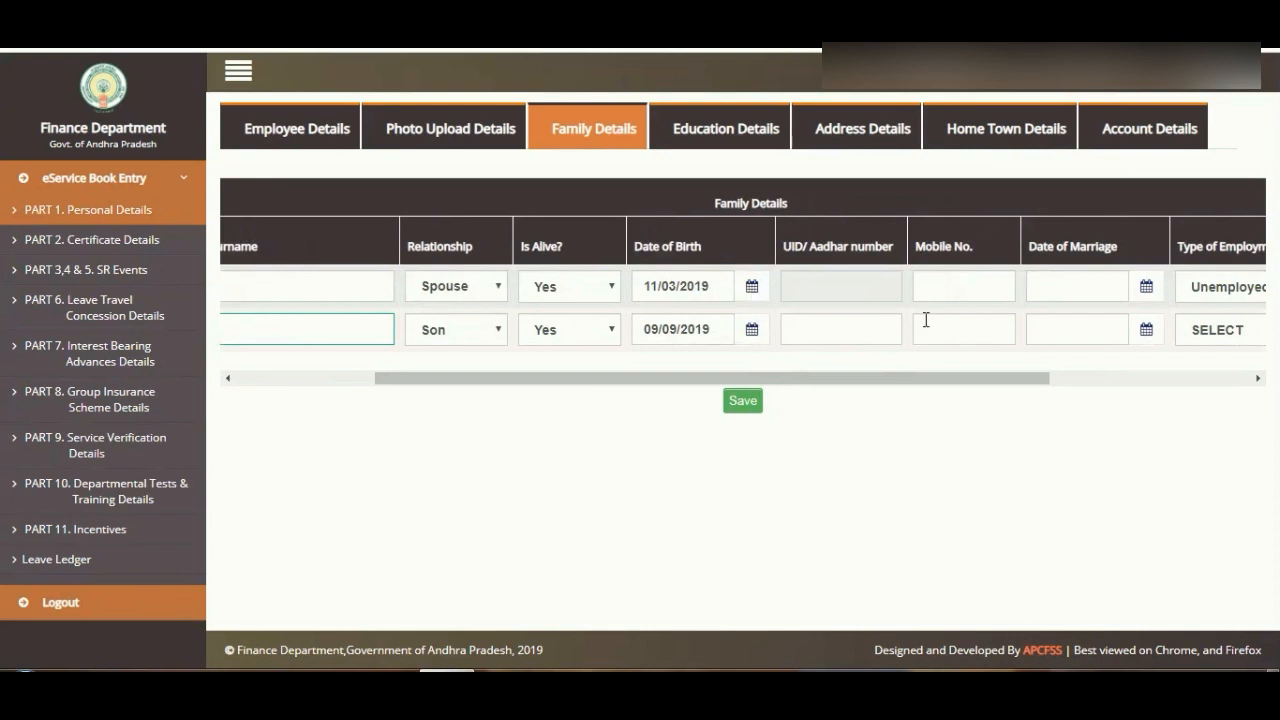
{"action": "left_click", "coordinate": [847, 330]}
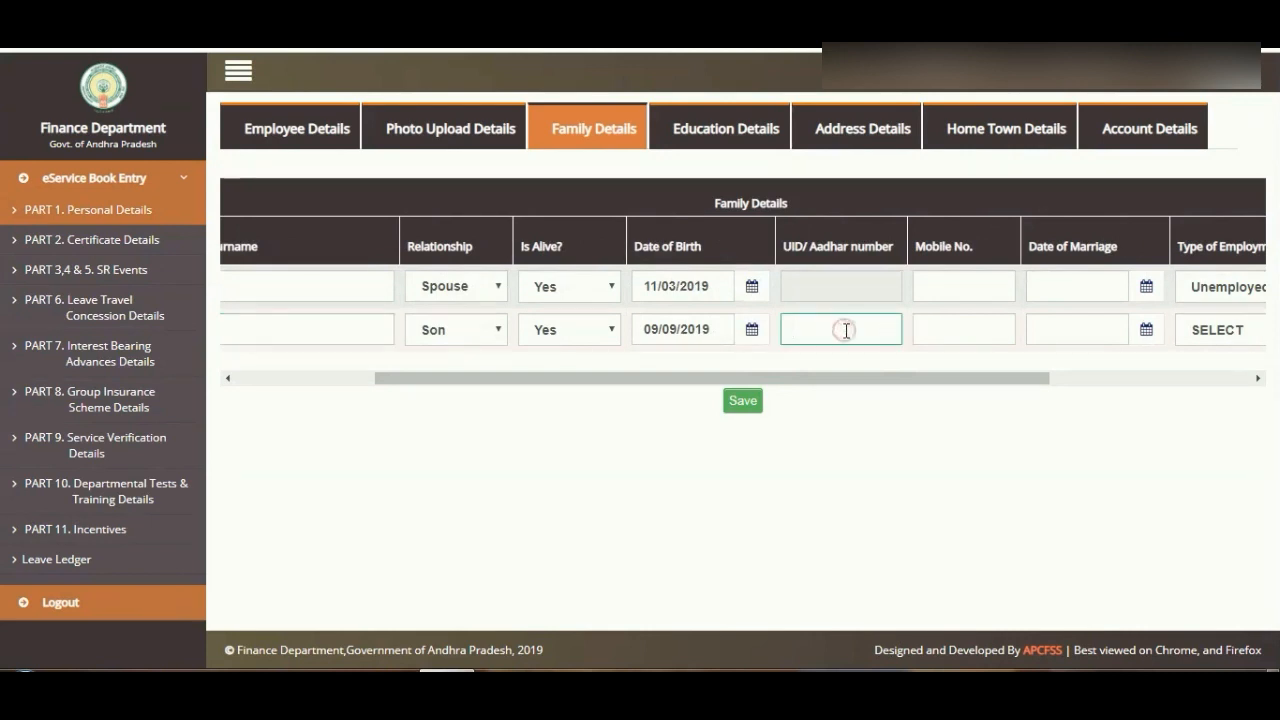
{"action": "left_click", "coordinate": [948, 326]}
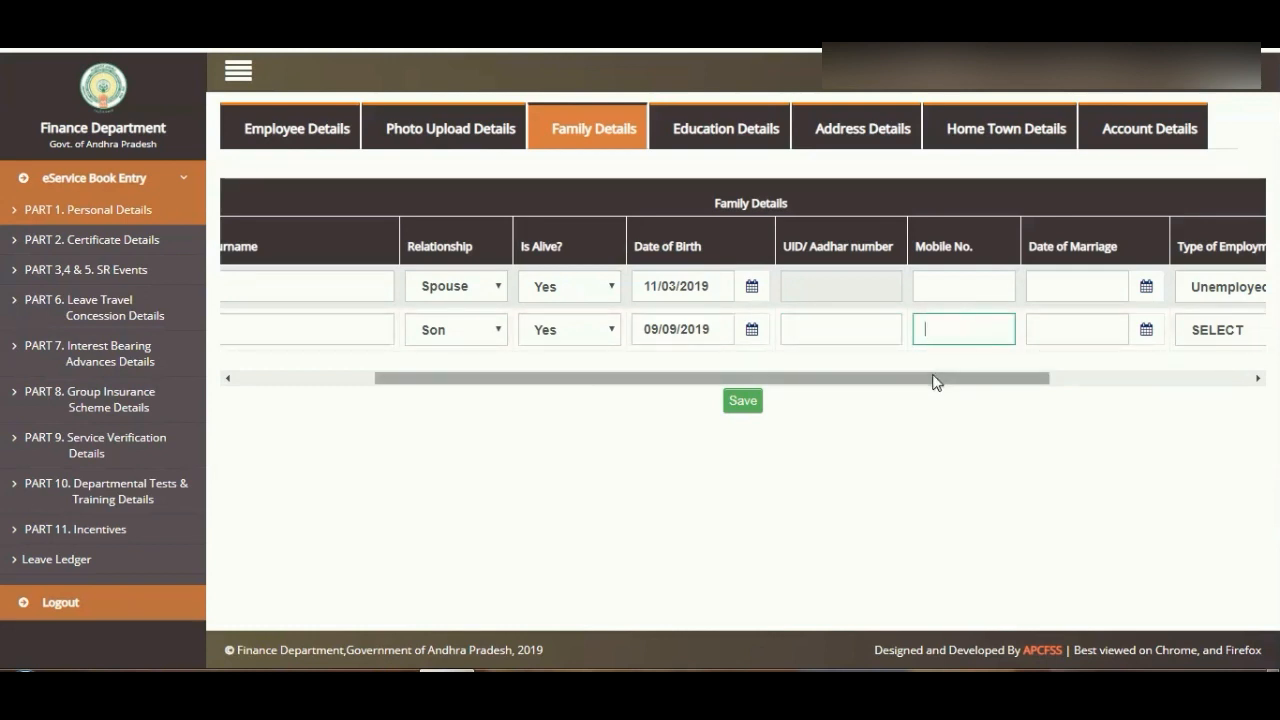
{"action": "left_click_drag", "start_coordinate": [931, 377], "coordinate": [1031, 381]}
{"action": "left_click_drag", "start_coordinate": [1080, 380], "coordinate": [1154, 376]}
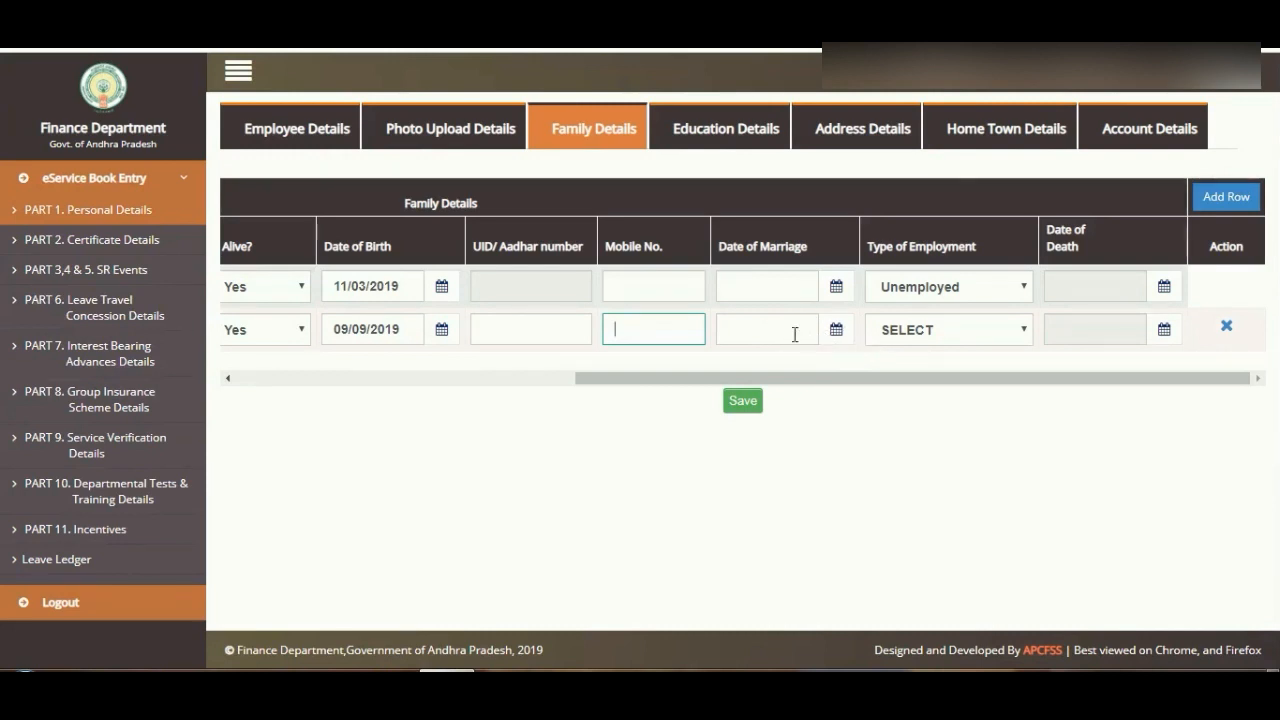
Set the Son row's type of employment to Unemployed and look over its relationship options without changing the selection
{"action": "left_click", "coordinate": [940, 333]}
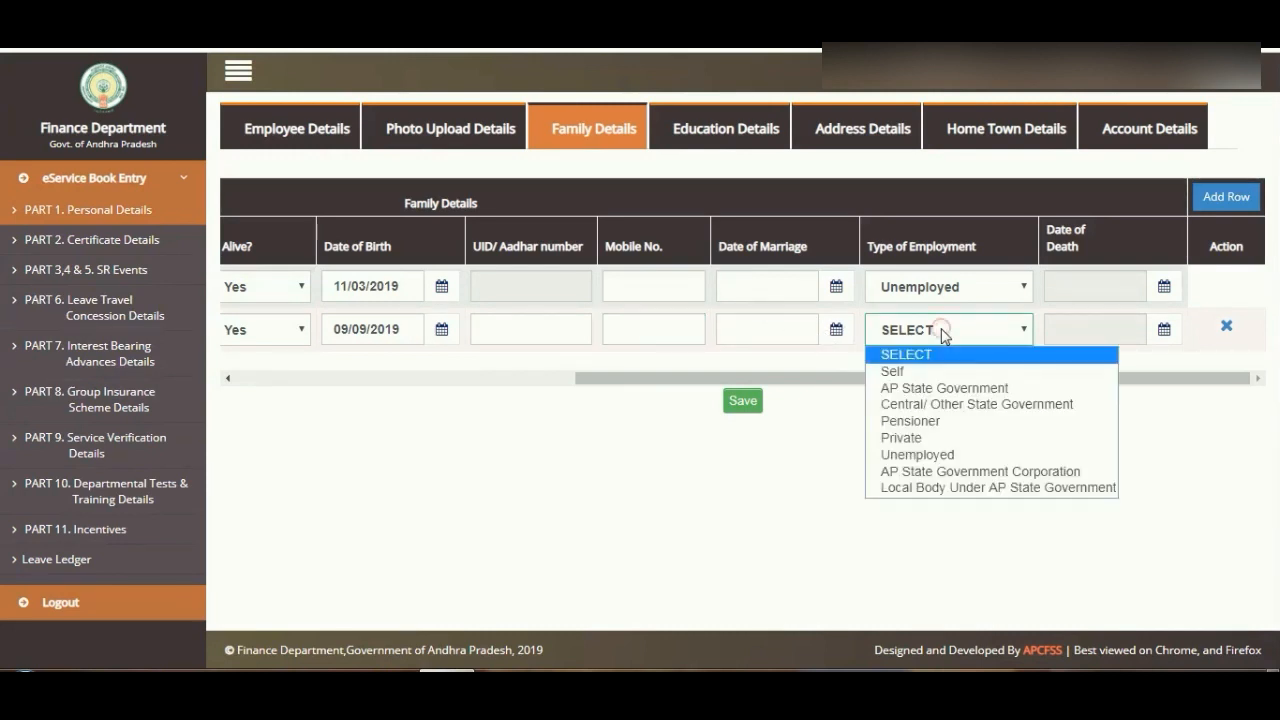
{"action": "left_click", "coordinate": [945, 455]}
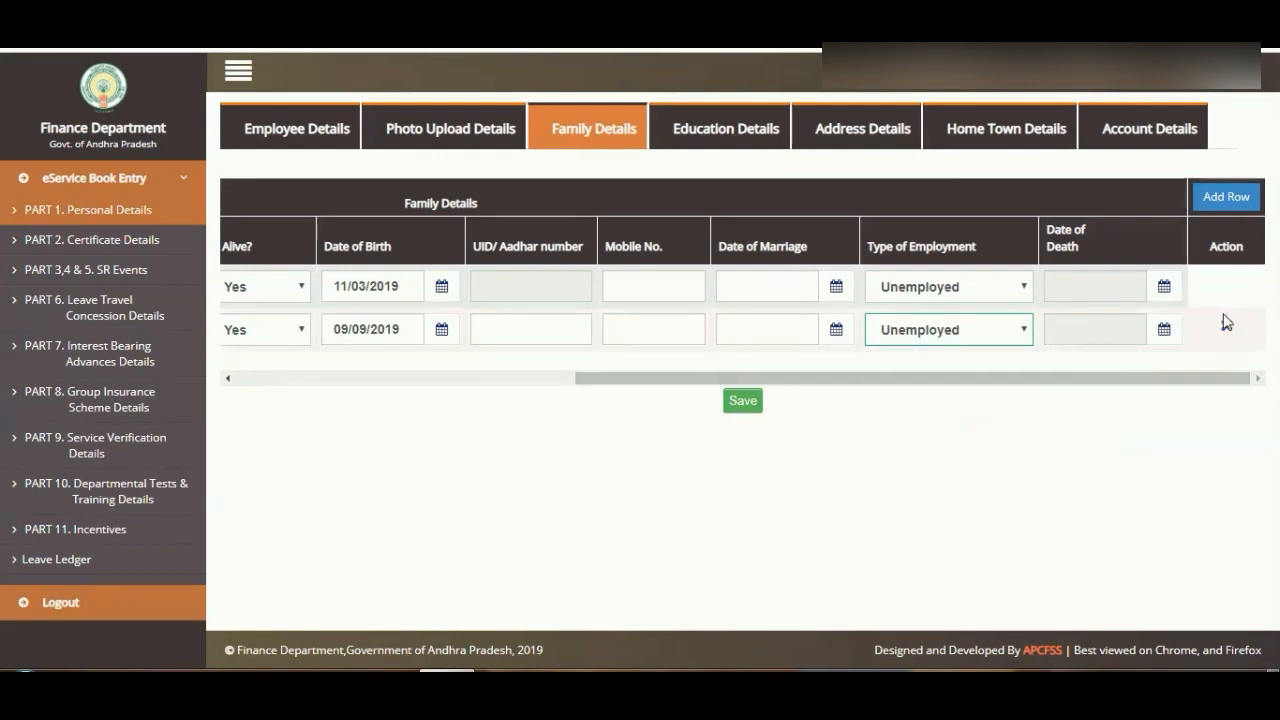
{"action": "left_click_drag", "start_coordinate": [965, 383], "coordinate": [610, 380]}
{"action": "left_click", "coordinate": [666, 332]}
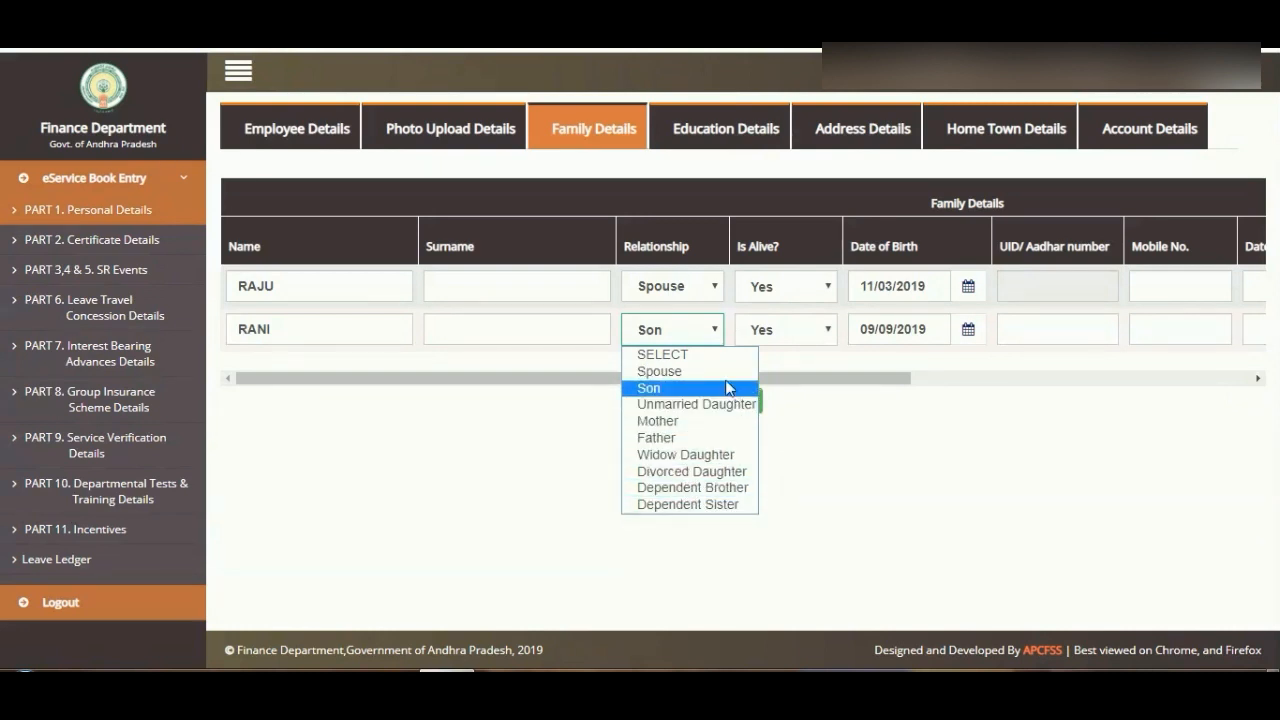
{"action": "left_click", "coordinate": [838, 380]}
{"action": "left_click_drag", "start_coordinate": [838, 383], "coordinate": [1229, 377]}
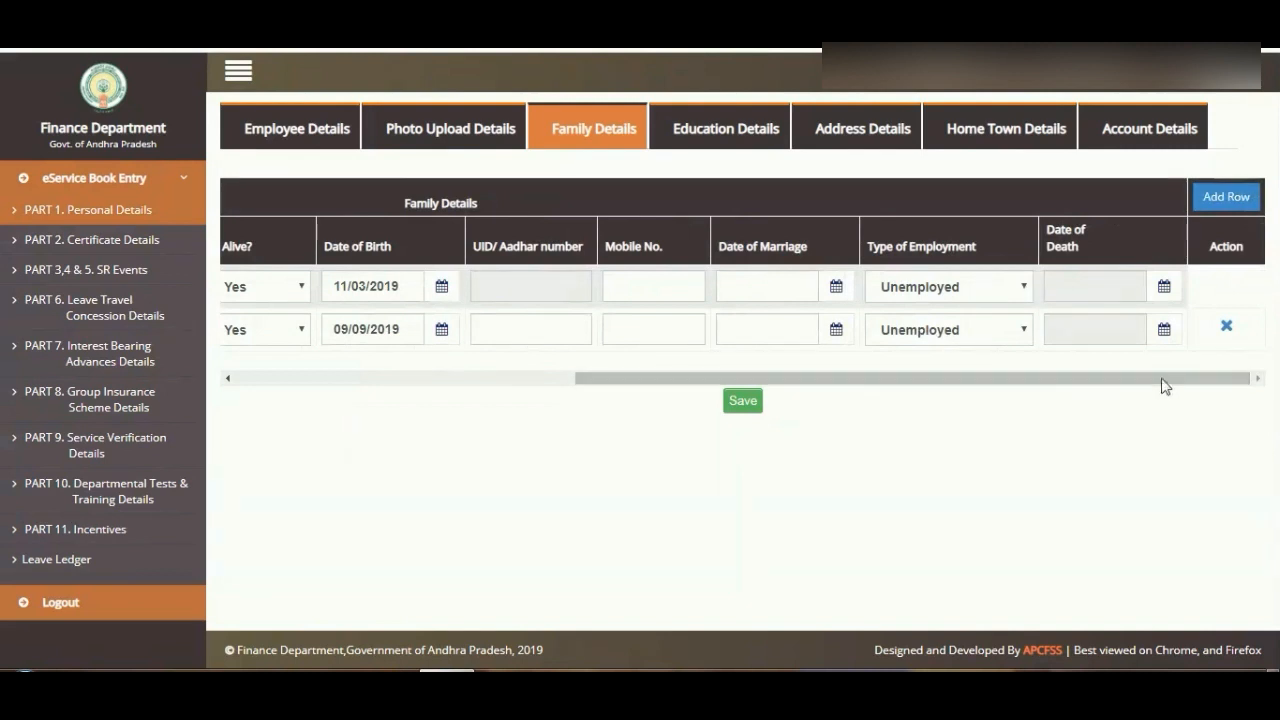
Add two blank rows to the Family Details table and delete both of them
{"action": "left_click", "coordinate": [1232, 200]}
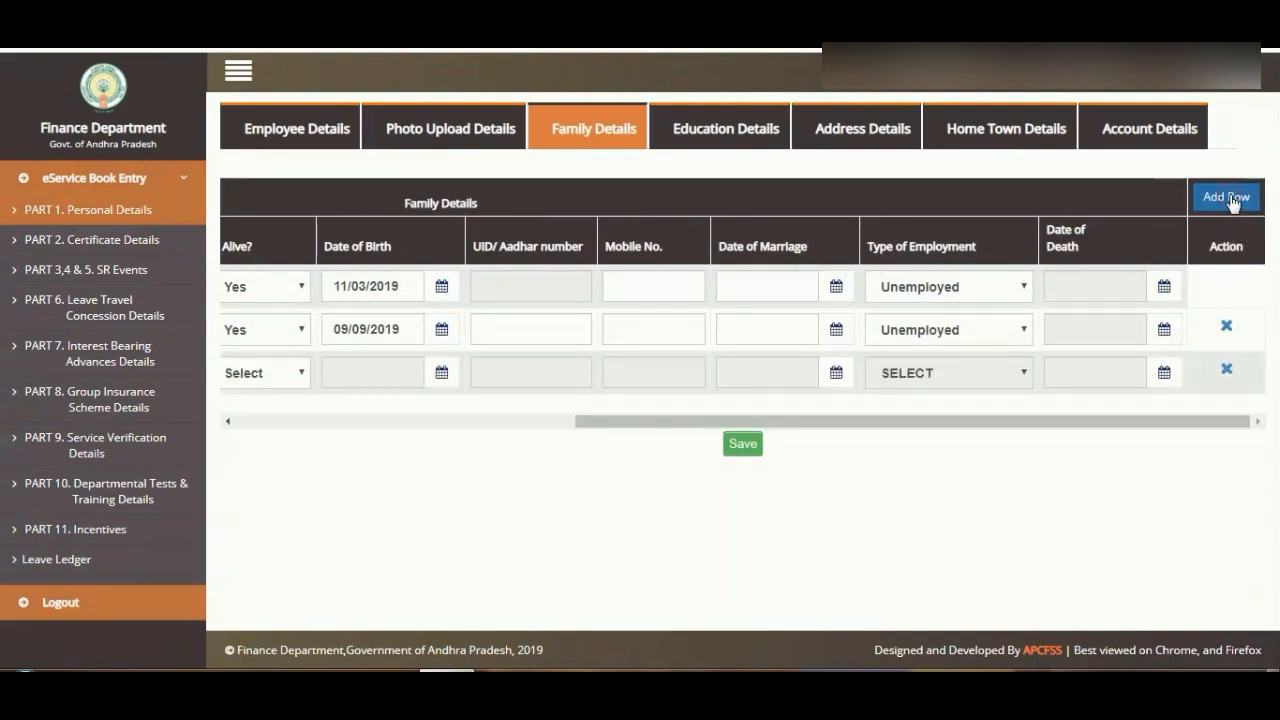
{"action": "left_click", "coordinate": [1232, 200]}
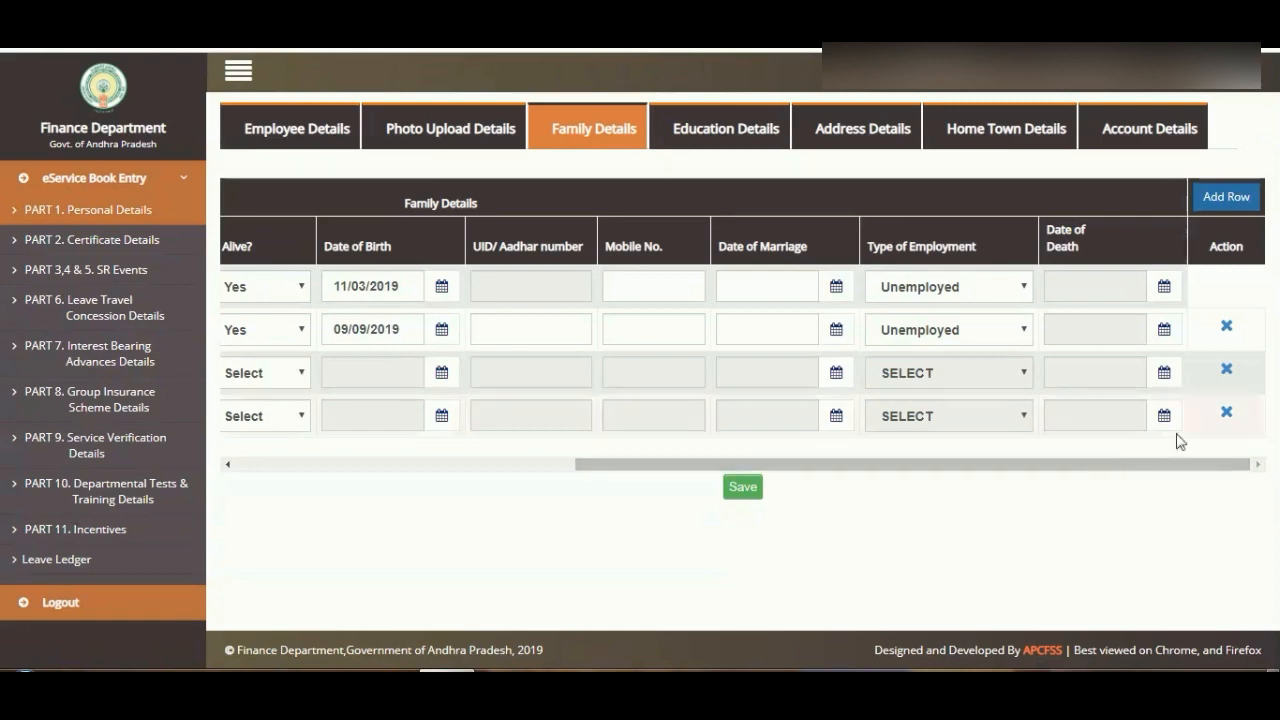
{"action": "left_click", "coordinate": [1227, 414]}
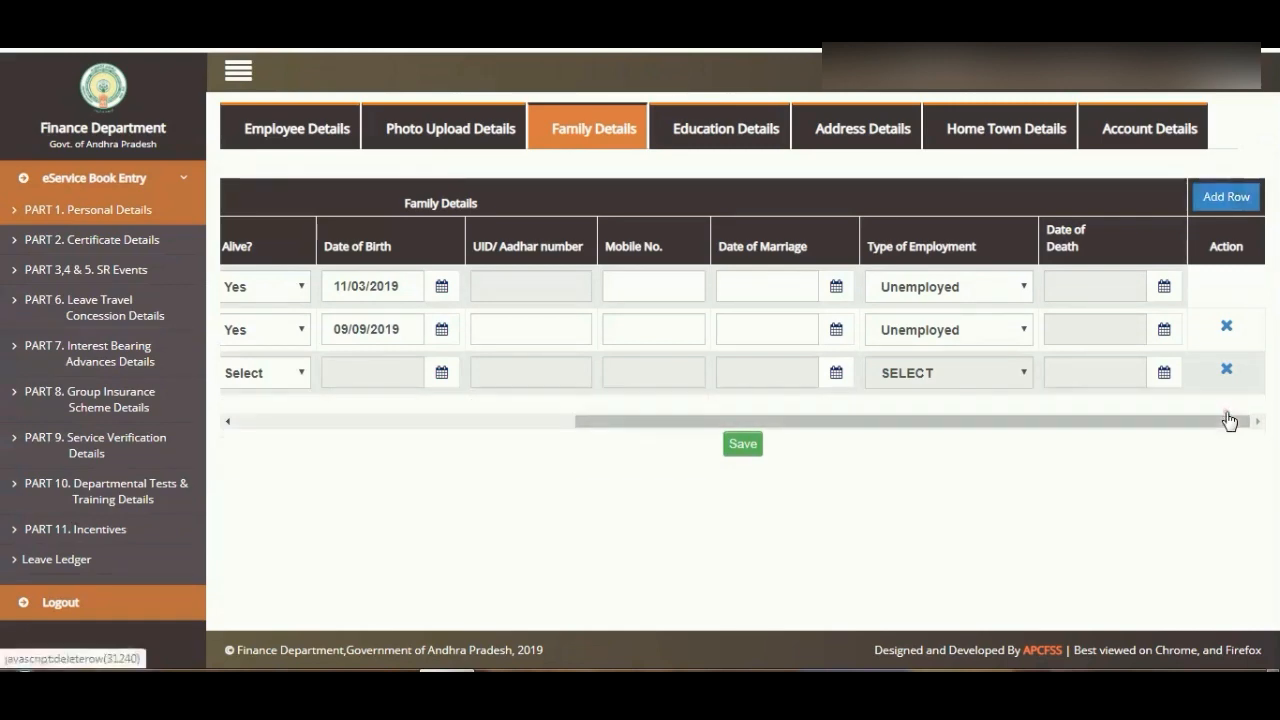
{"action": "left_click", "coordinate": [1227, 370]}
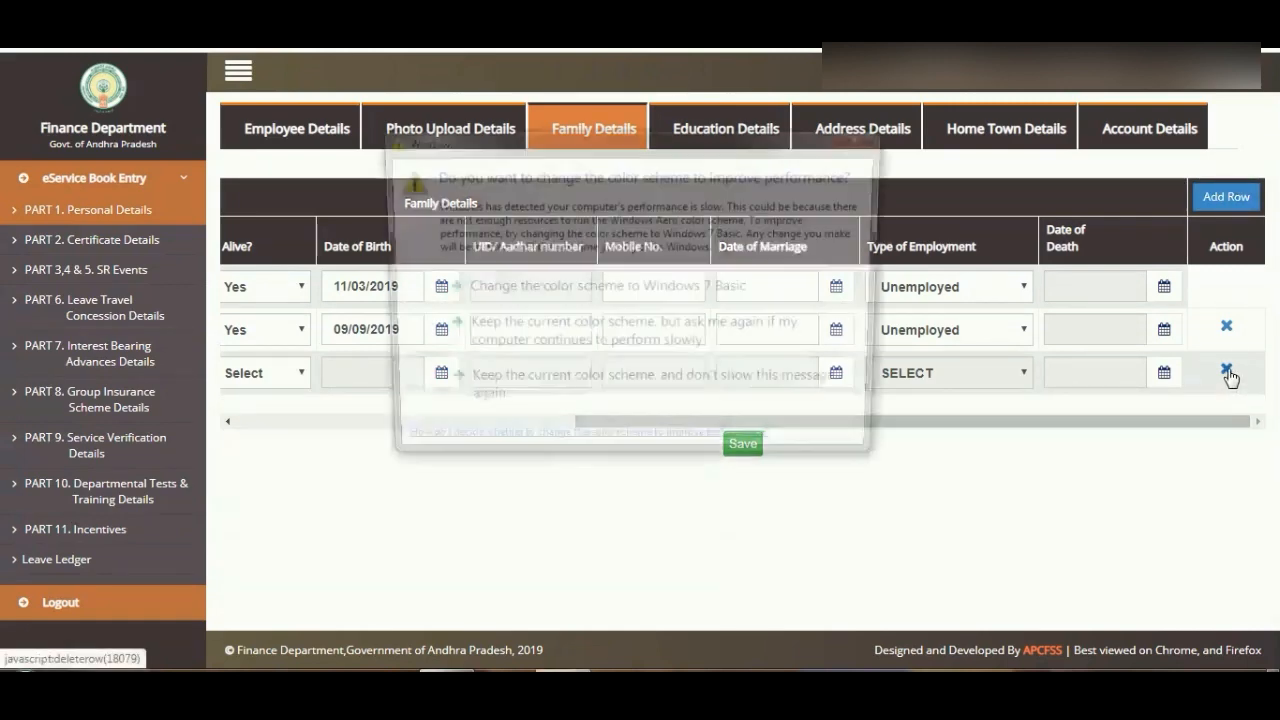
Try to save the family details, dismiss the alert and choose a different date of birth for the spouse
{"action": "left_click_drag", "start_coordinate": [1111, 381], "coordinate": [826, 380]}
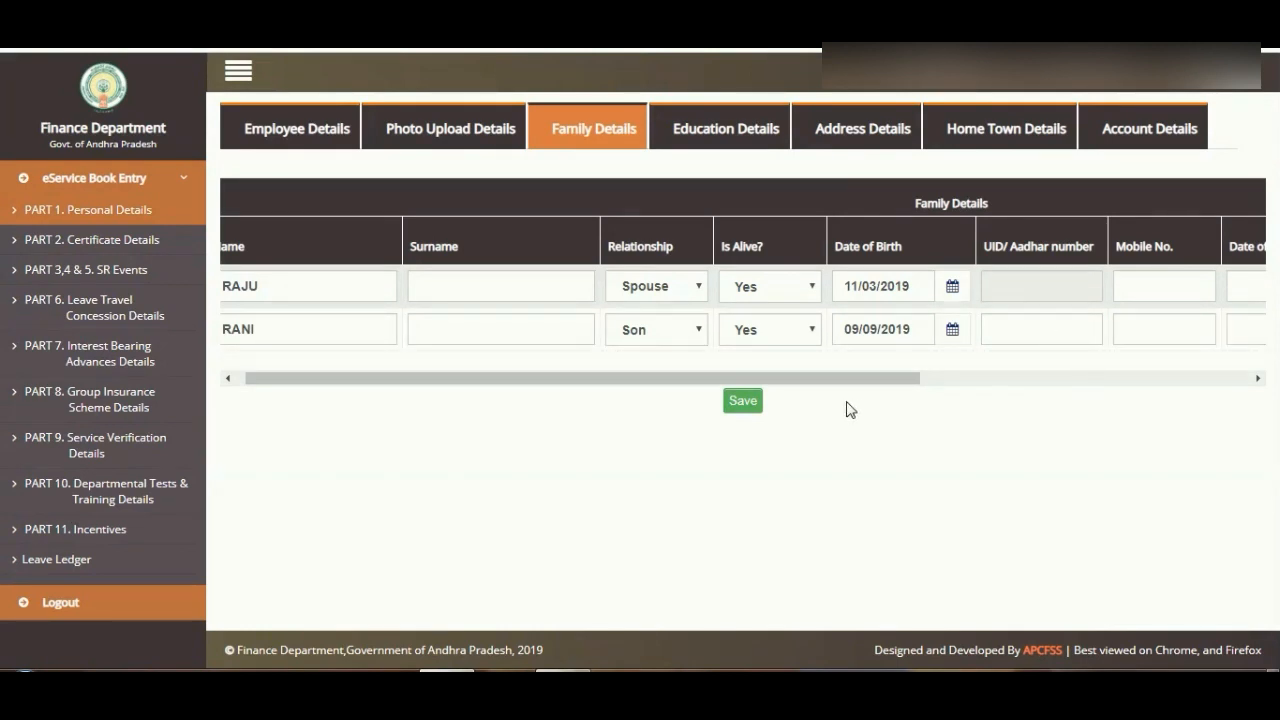
{"action": "left_click_drag", "start_coordinate": [826, 380], "coordinate": [783, 403]}
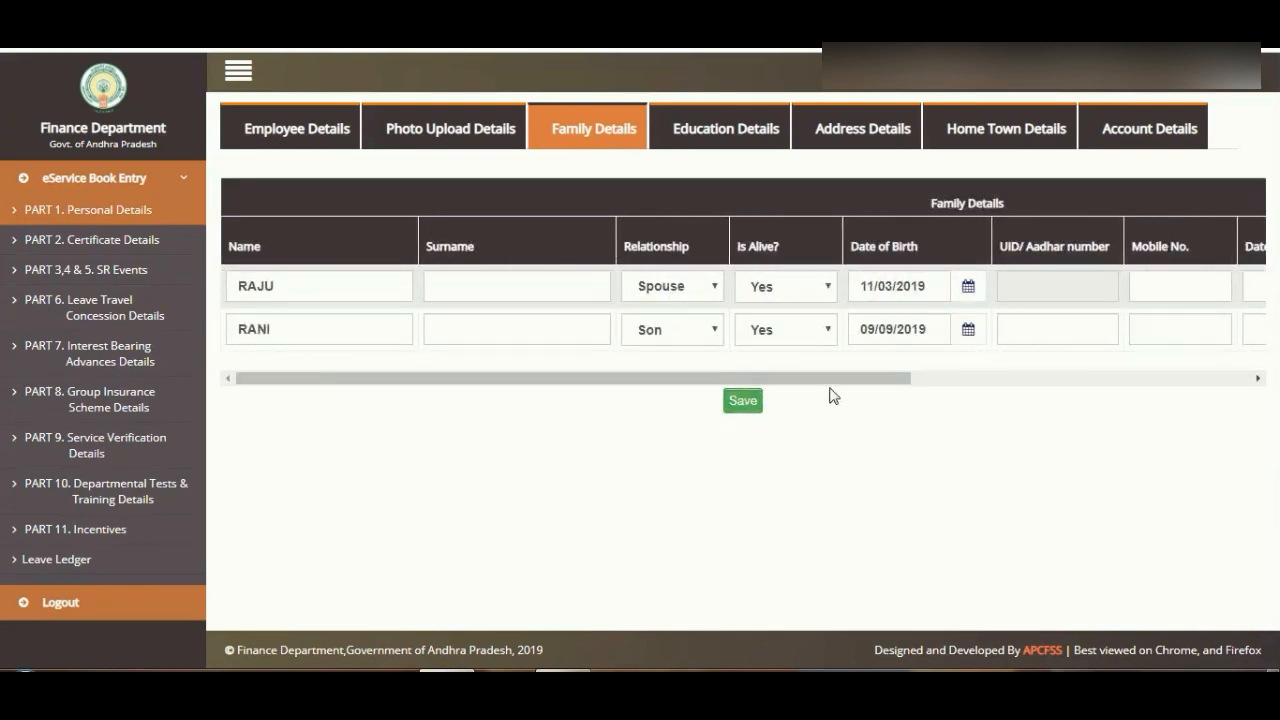
{"action": "left_click_drag", "start_coordinate": [830, 381], "coordinate": [1210, 394]}
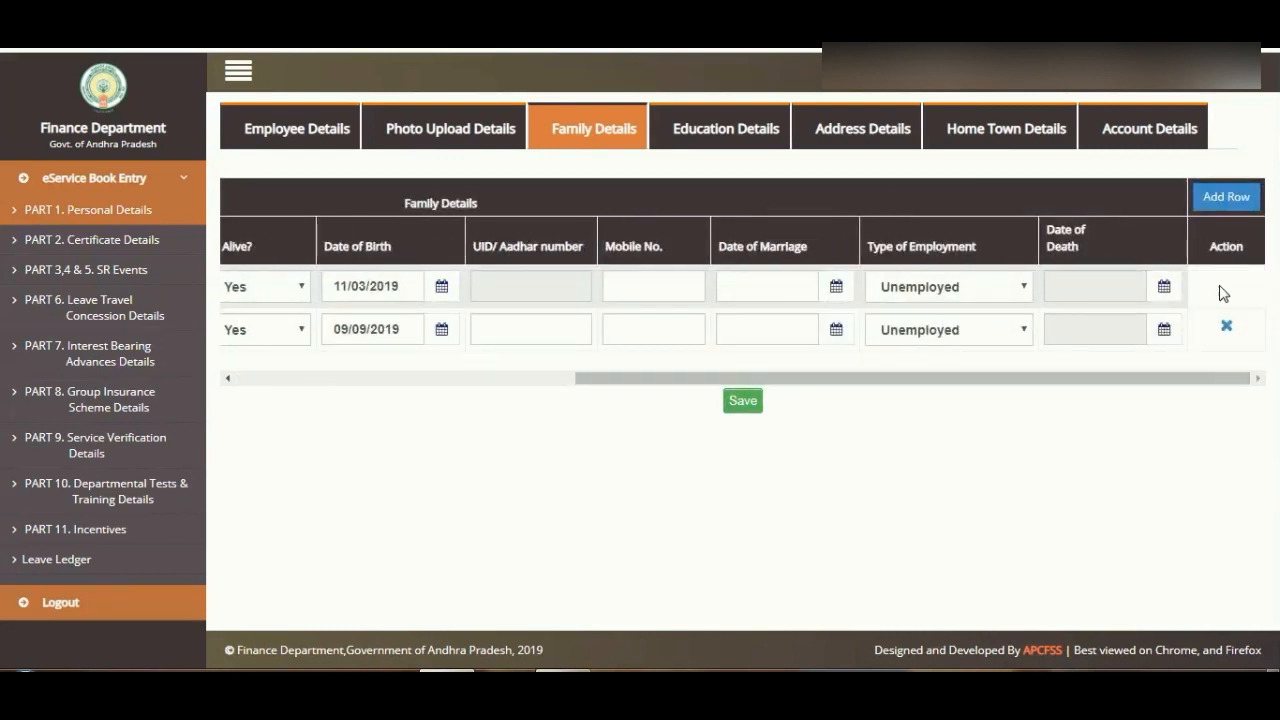
{"action": "left_click", "coordinate": [746, 401]}
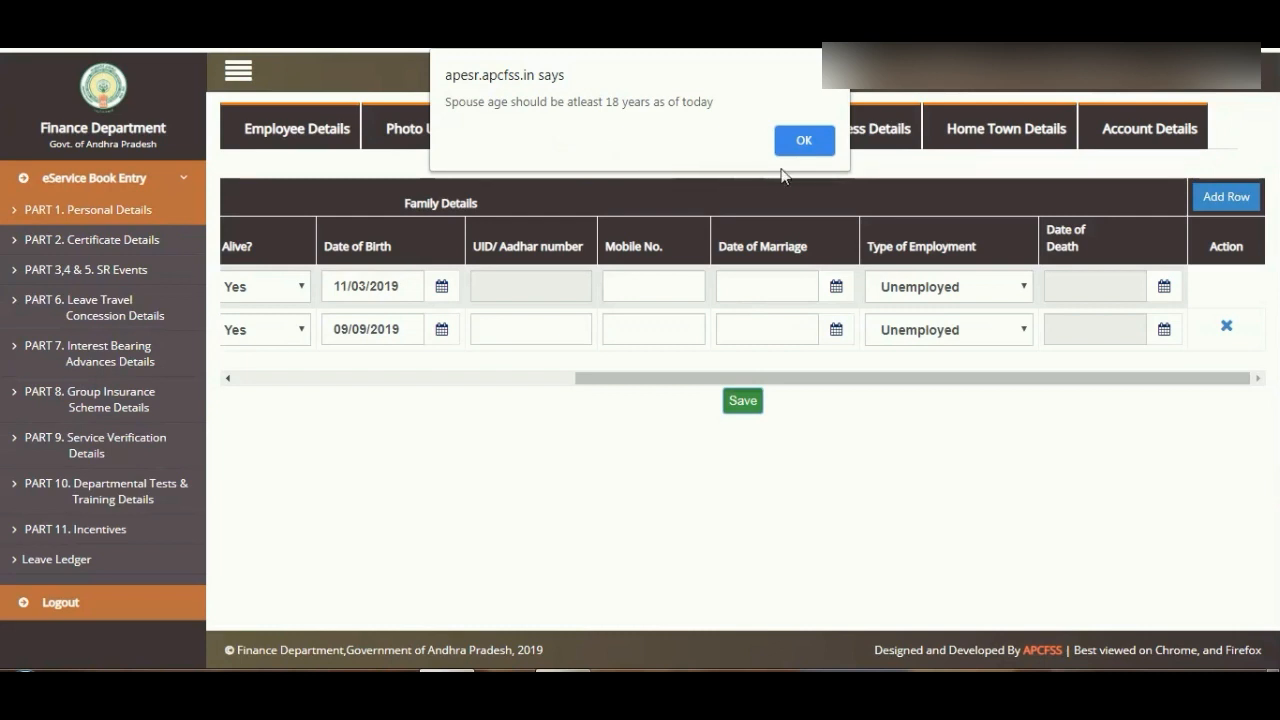
{"action": "left_click", "coordinate": [804, 140]}
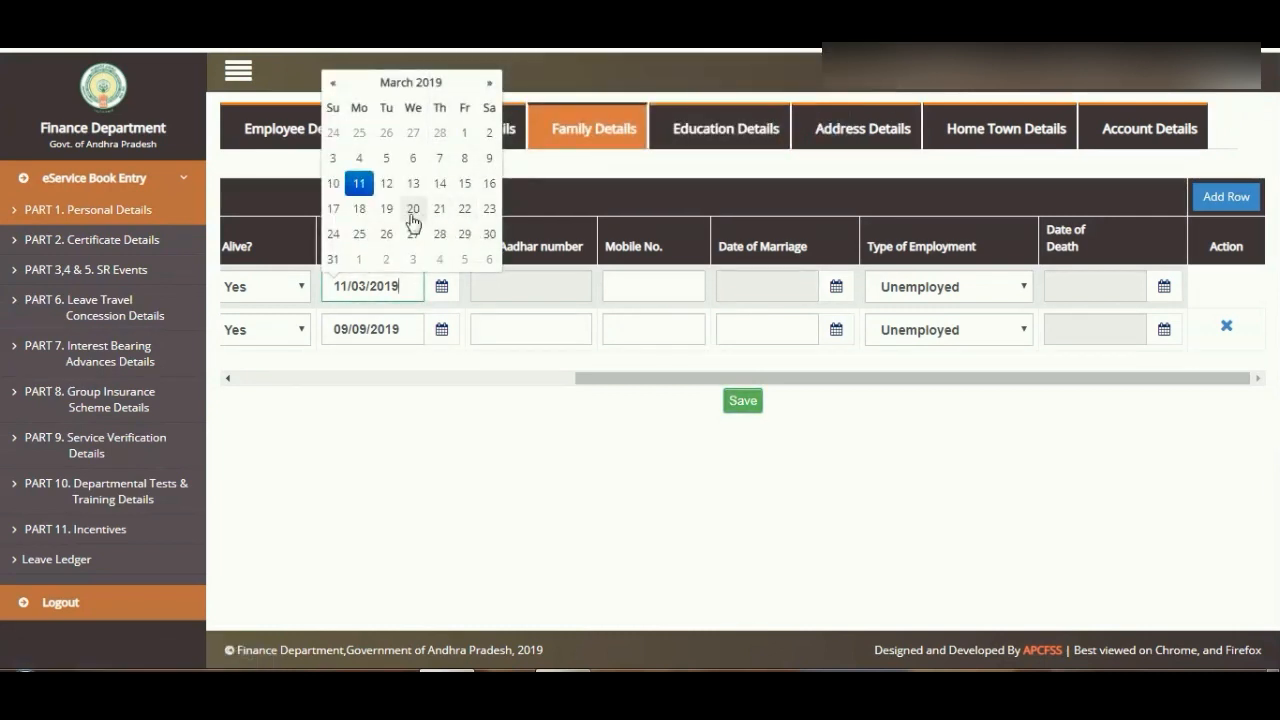
{"action": "left_click", "coordinate": [339, 135]}
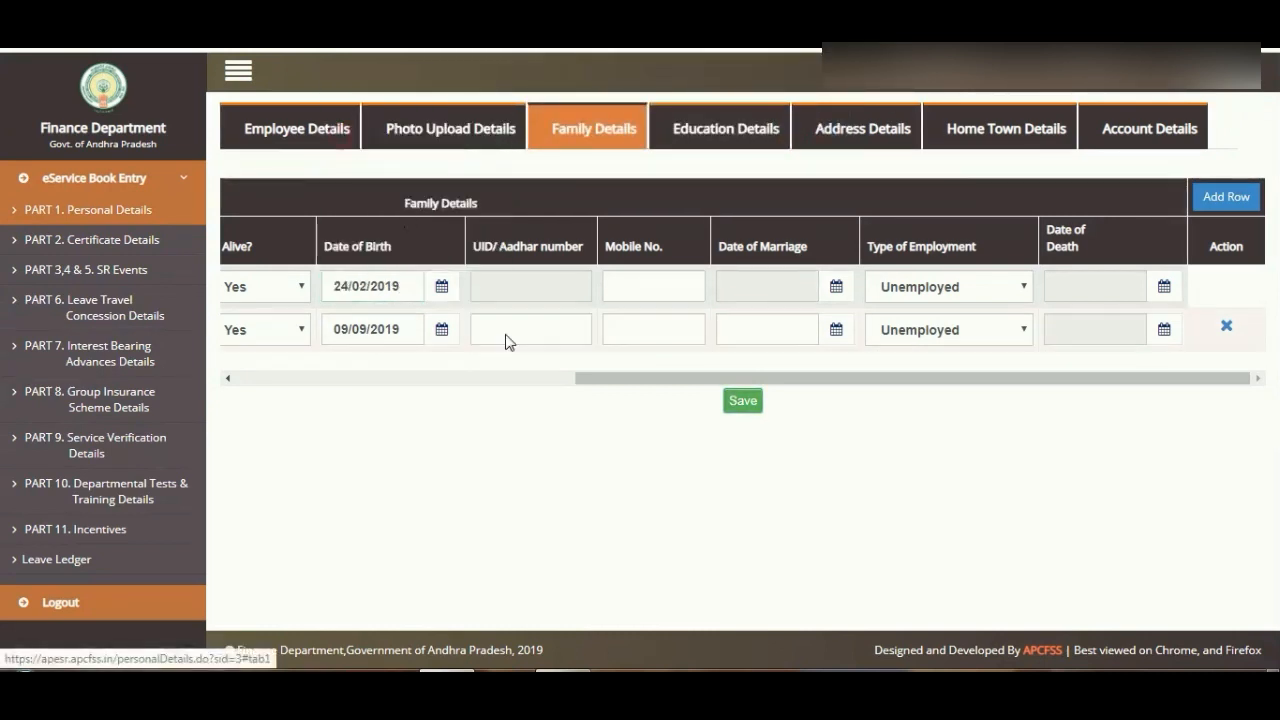
{"action": "left_click_drag", "start_coordinate": [673, 382], "coordinate": [1098, 353]}
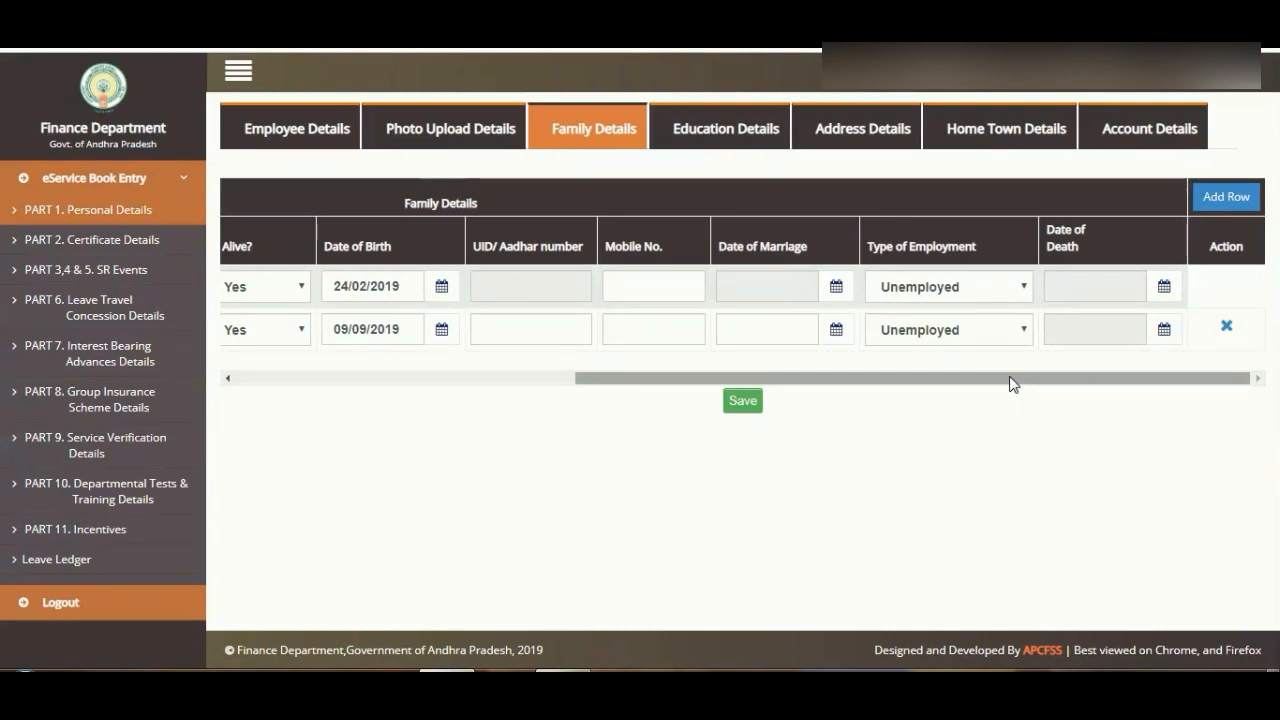
{"action": "left_click_drag", "start_coordinate": [1010, 382], "coordinate": [620, 380]}
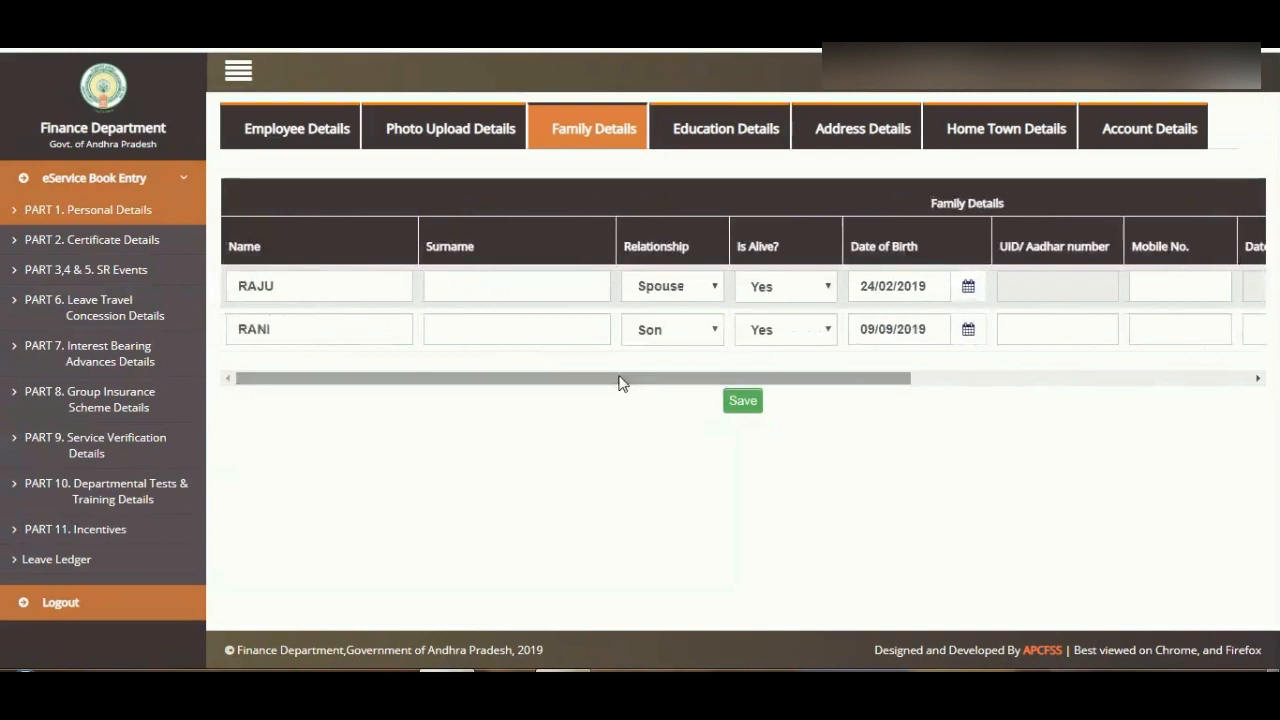
Open the Education Details section and set the first row's qualification to SSC/10th Class, leaving the stream/branch name blank
{"action": "left_click", "coordinate": [708, 137]}
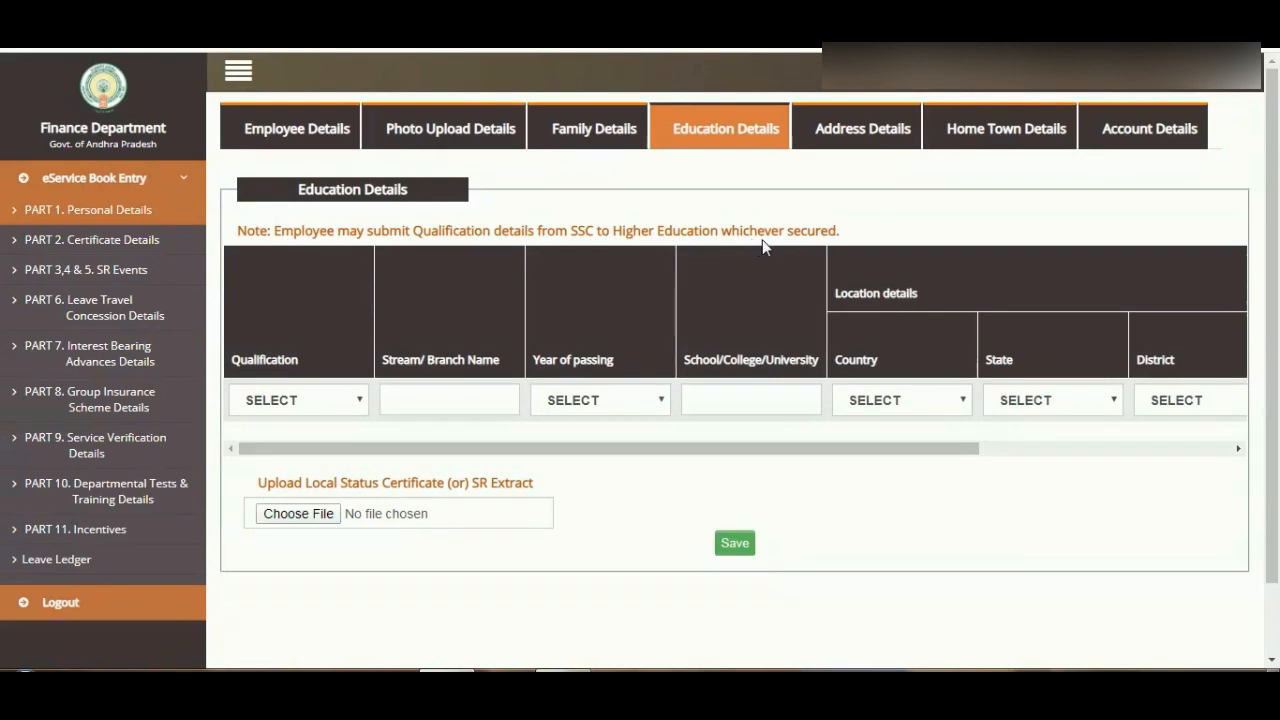
{"action": "left_click", "coordinate": [338, 402]}
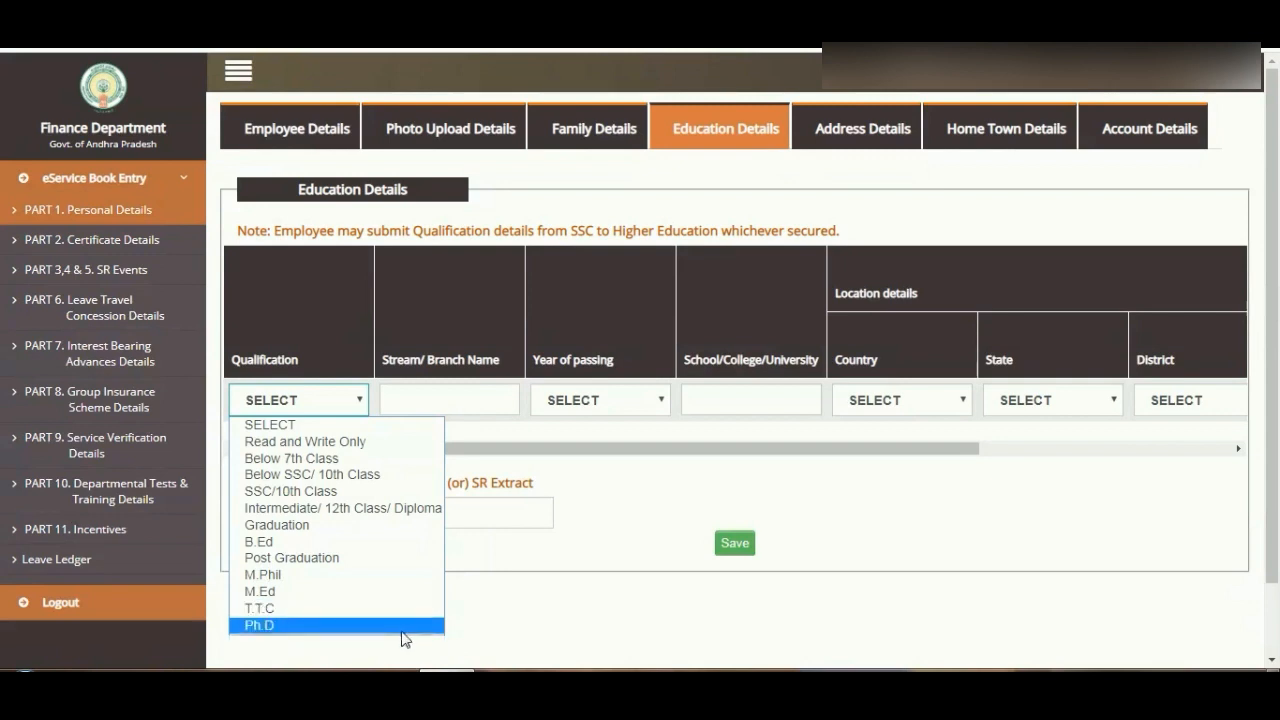
{"action": "left_click", "coordinate": [299, 494]}
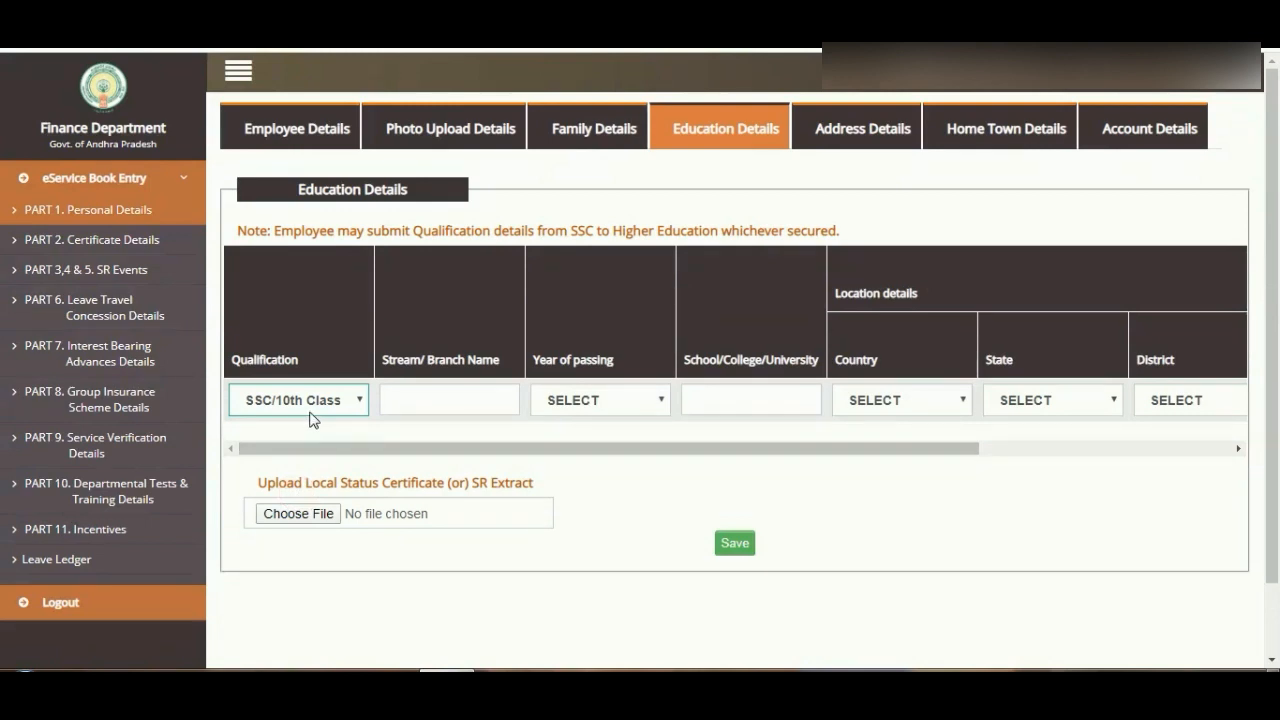
{"action": "left_click", "coordinate": [456, 398]}
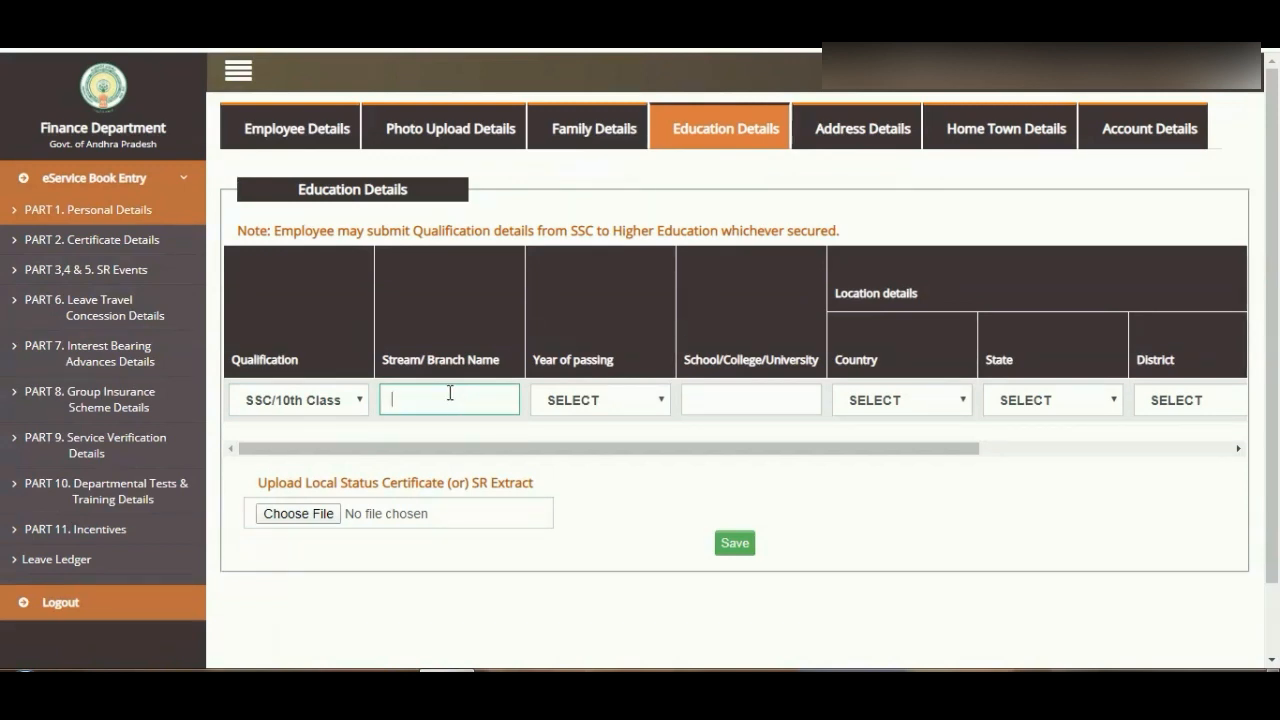
Set the year of passing for the SSC/10th Class qualification to 1993
{"action": "left_click", "coordinate": [598, 400]}
{"action": "scroll", "coordinate": [566, 242], "scroll_direction": "down", "scroll_amount": 8}
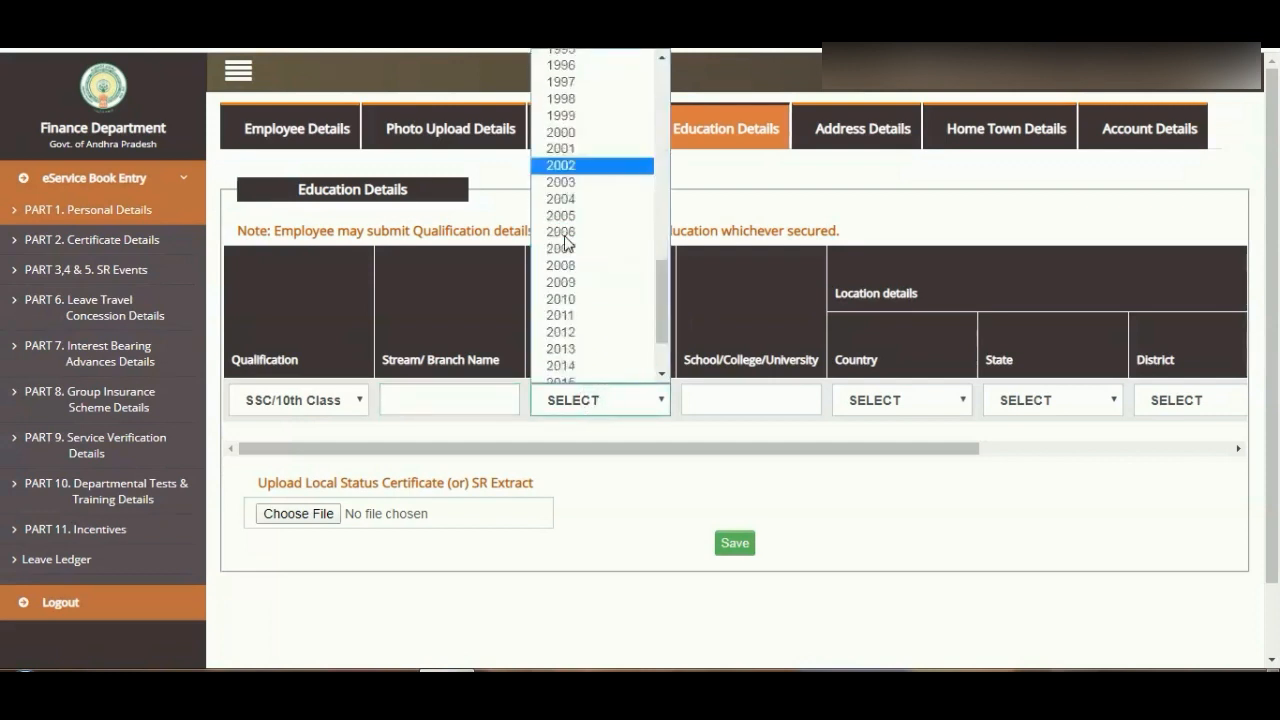
{"action": "scroll", "coordinate": [565, 230], "scroll_direction": "up", "scroll_amount": 12}
{"action": "scroll", "coordinate": [563, 215], "scroll_direction": "down", "scroll_amount": 8}
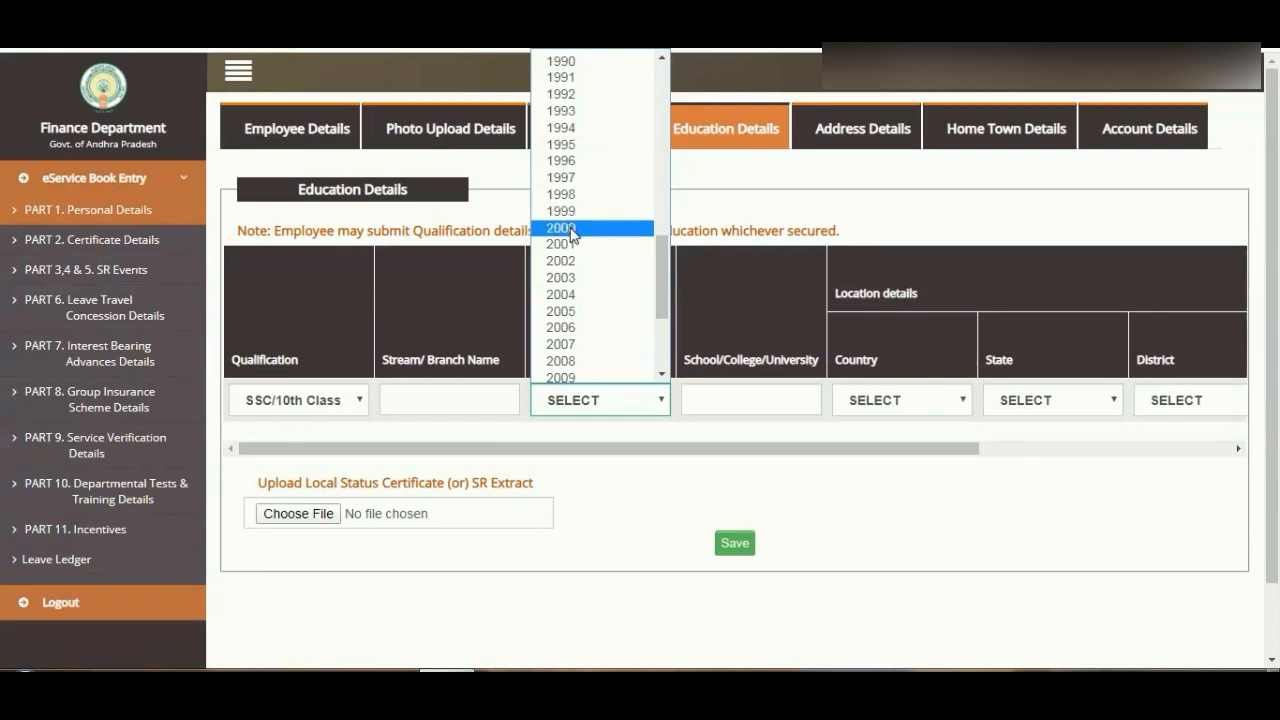
{"action": "scroll", "coordinate": [570, 238], "scroll_direction": "up", "scroll_amount": 4}
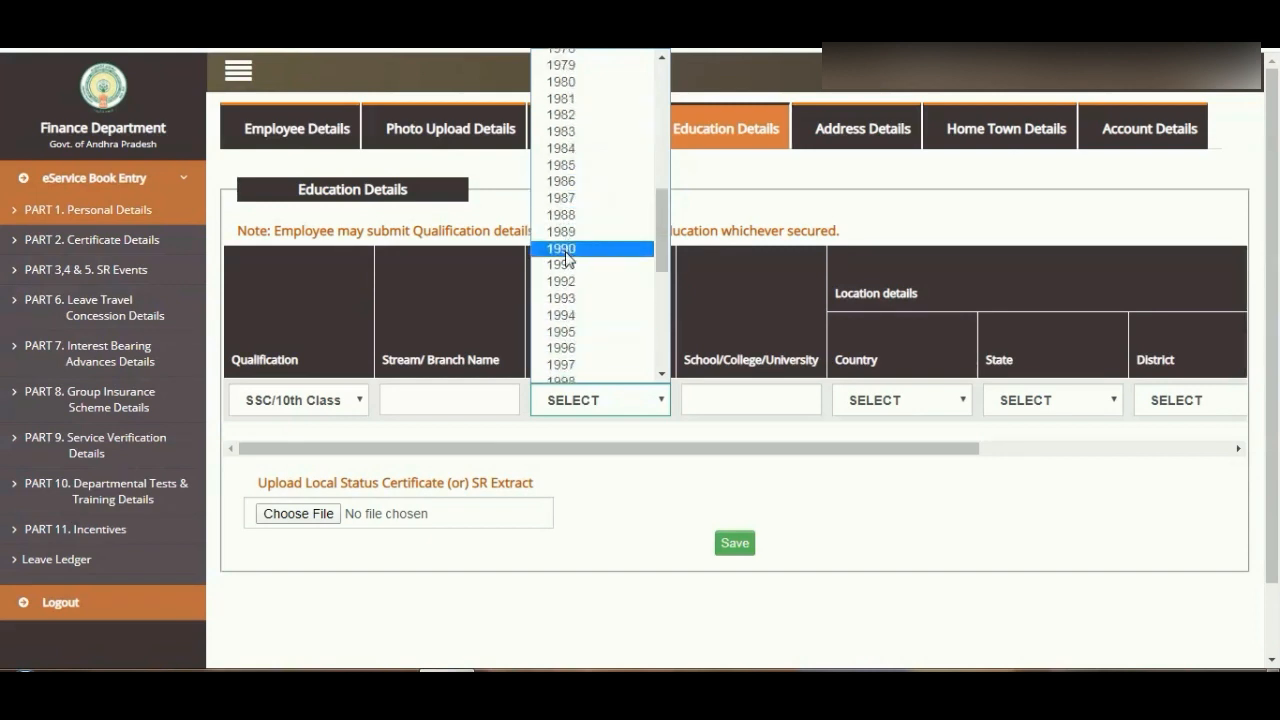
{"action": "scroll", "coordinate": [571, 250], "scroll_direction": "down", "scroll_amount": 4}
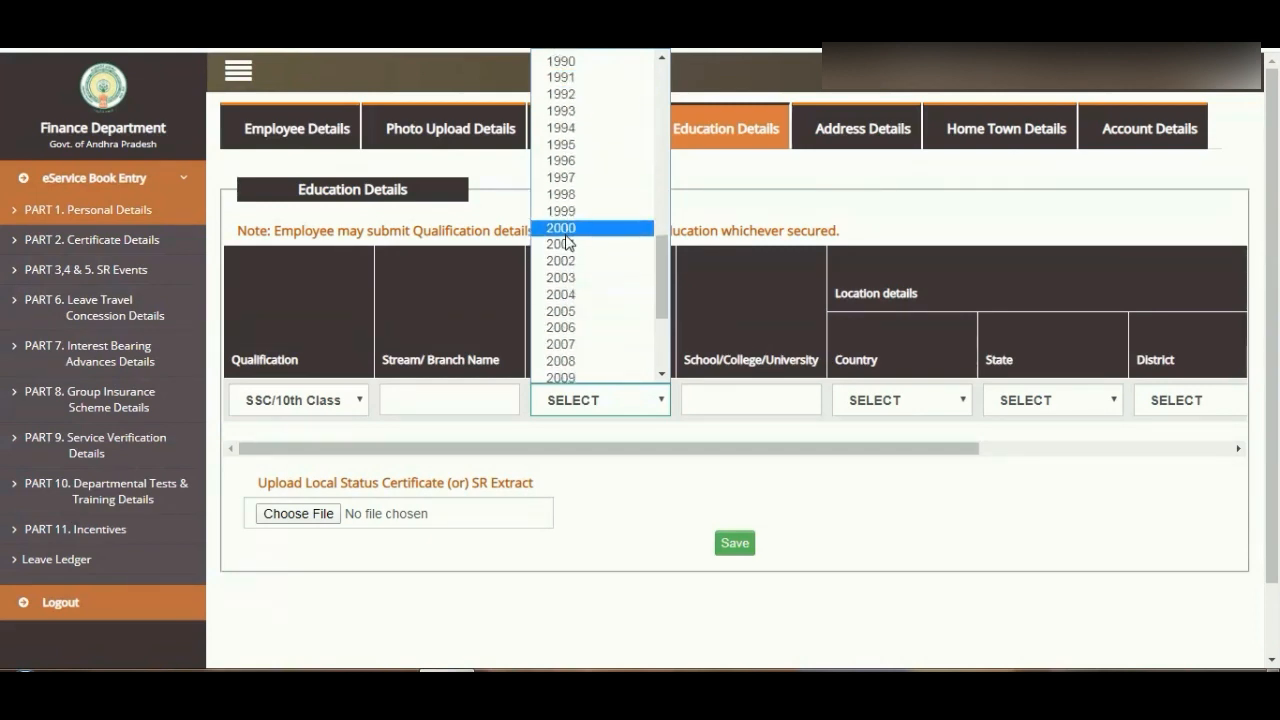
{"action": "left_click", "coordinate": [562, 111]}
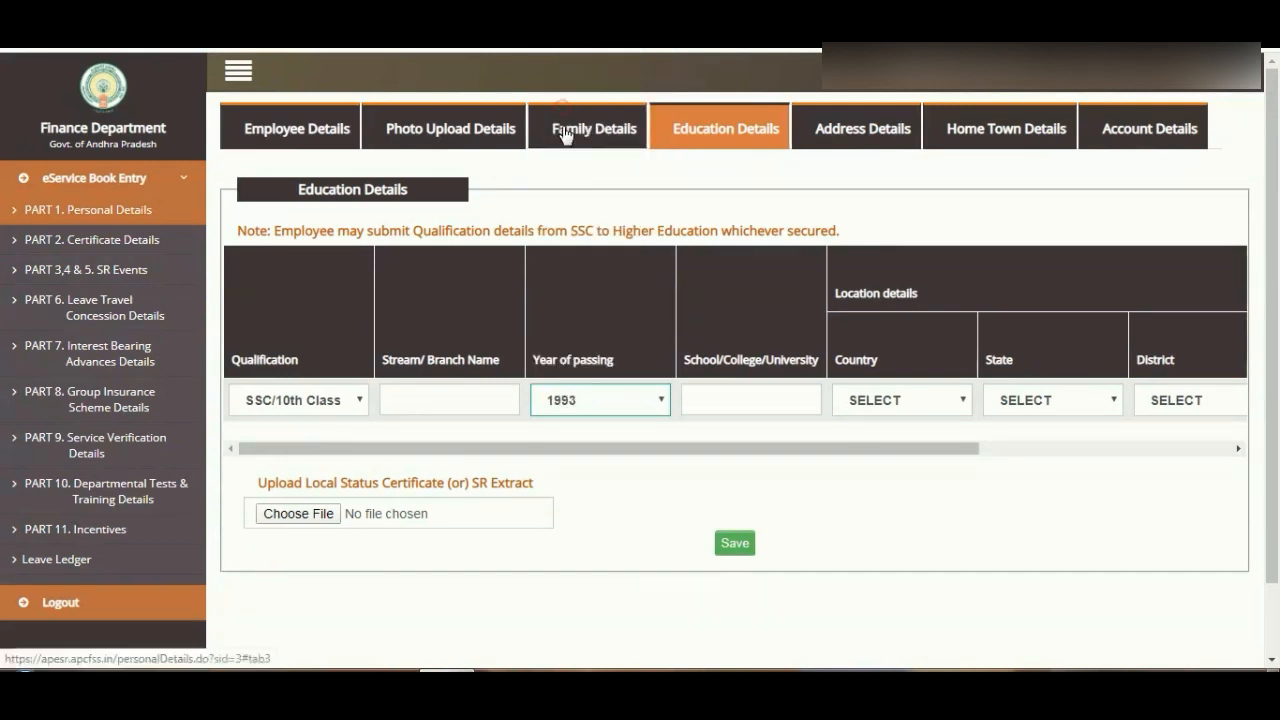
Set the country in the SSC/10th Class row's location details to India and check its State choices
{"action": "left_click_drag", "start_coordinate": [640, 449], "coordinate": [729, 449]}
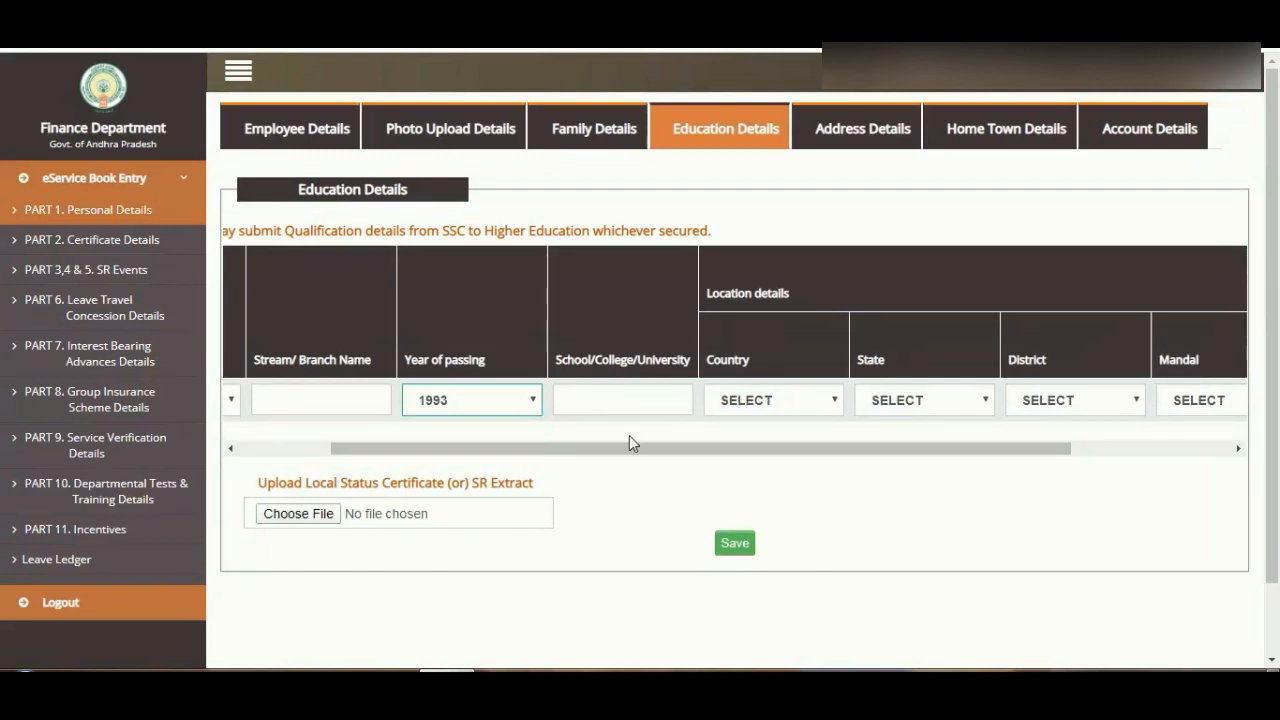
{"action": "left_click_drag", "start_coordinate": [634, 447], "coordinate": [720, 460]}
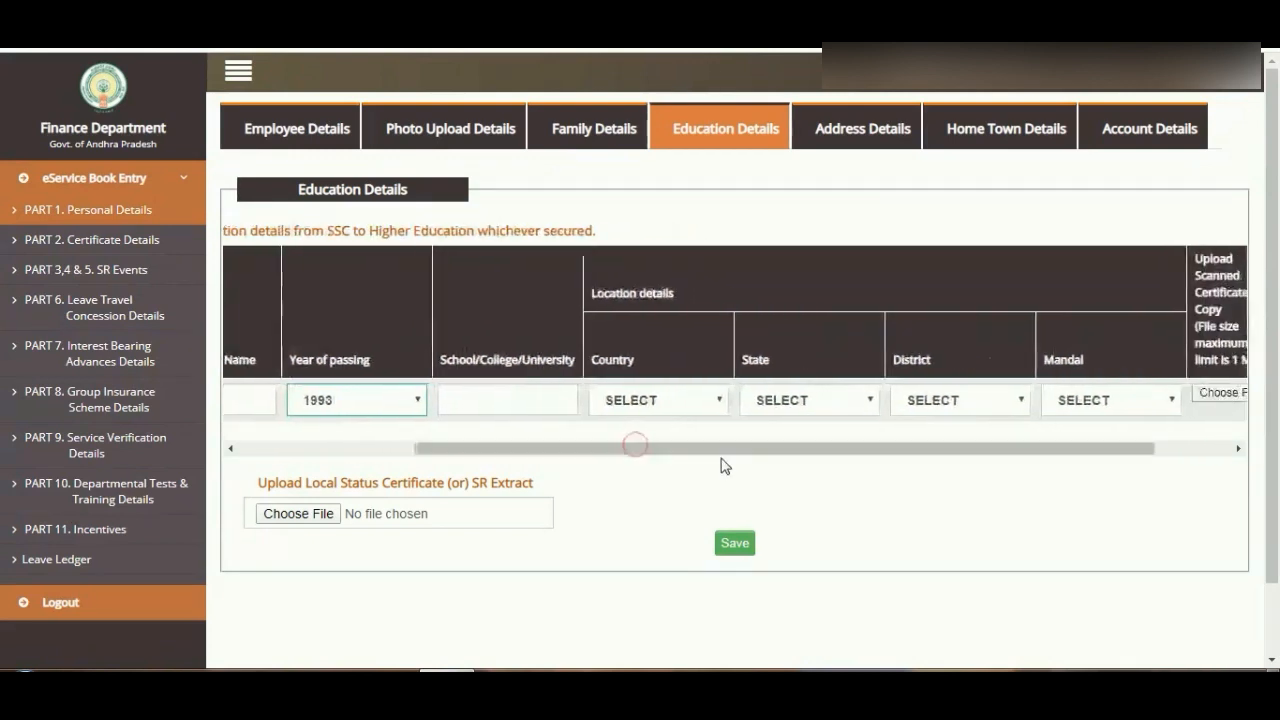
{"action": "left_click", "coordinate": [657, 404]}
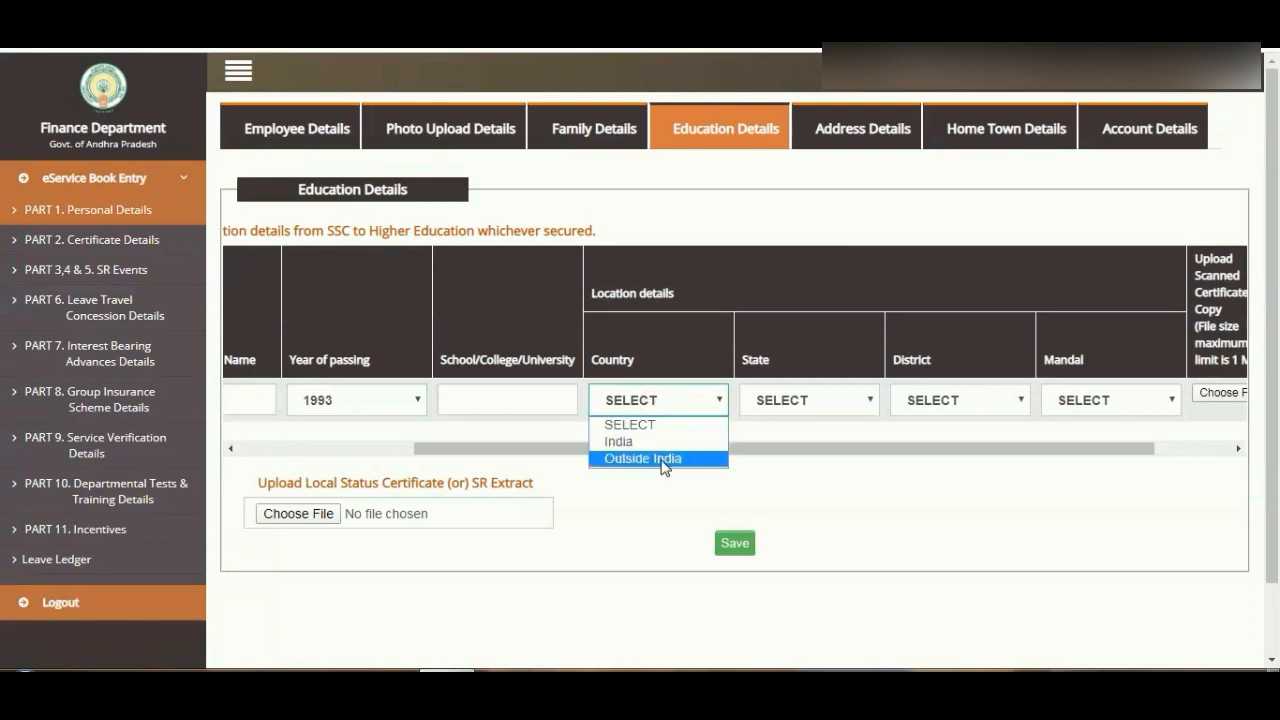
{"action": "left_click", "coordinate": [640, 440]}
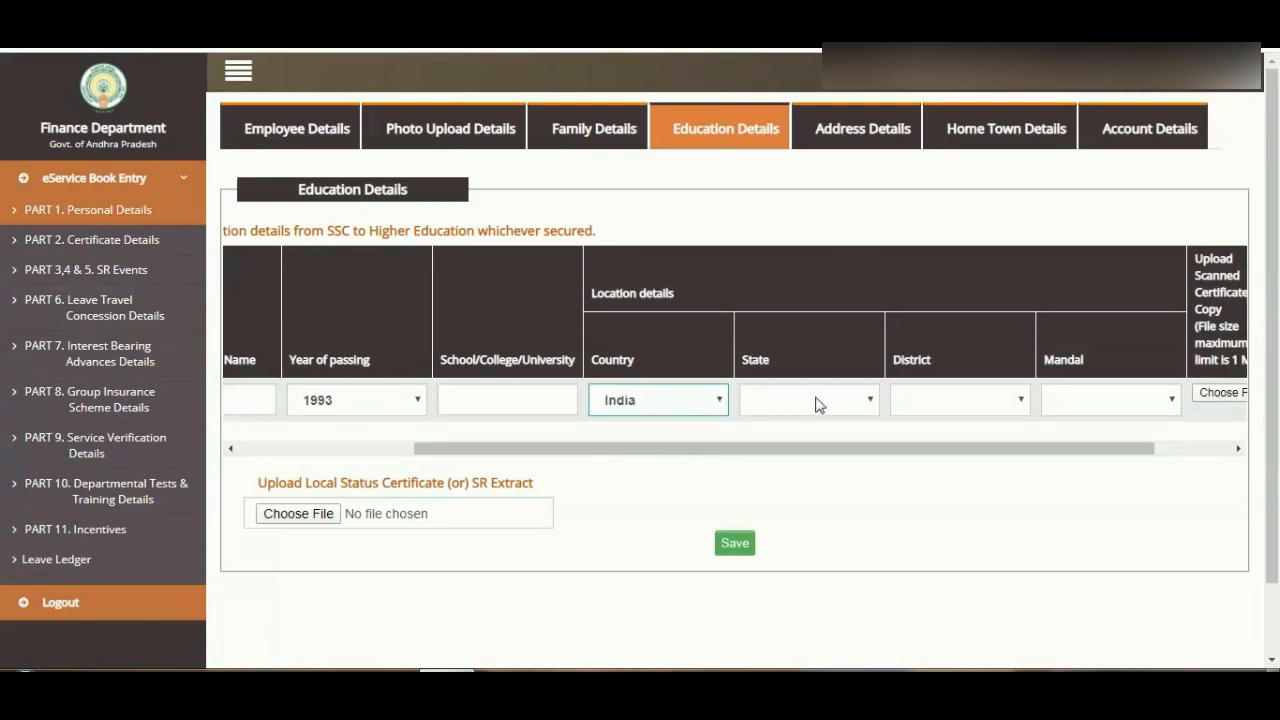
{"action": "left_click", "coordinate": [857, 403]}
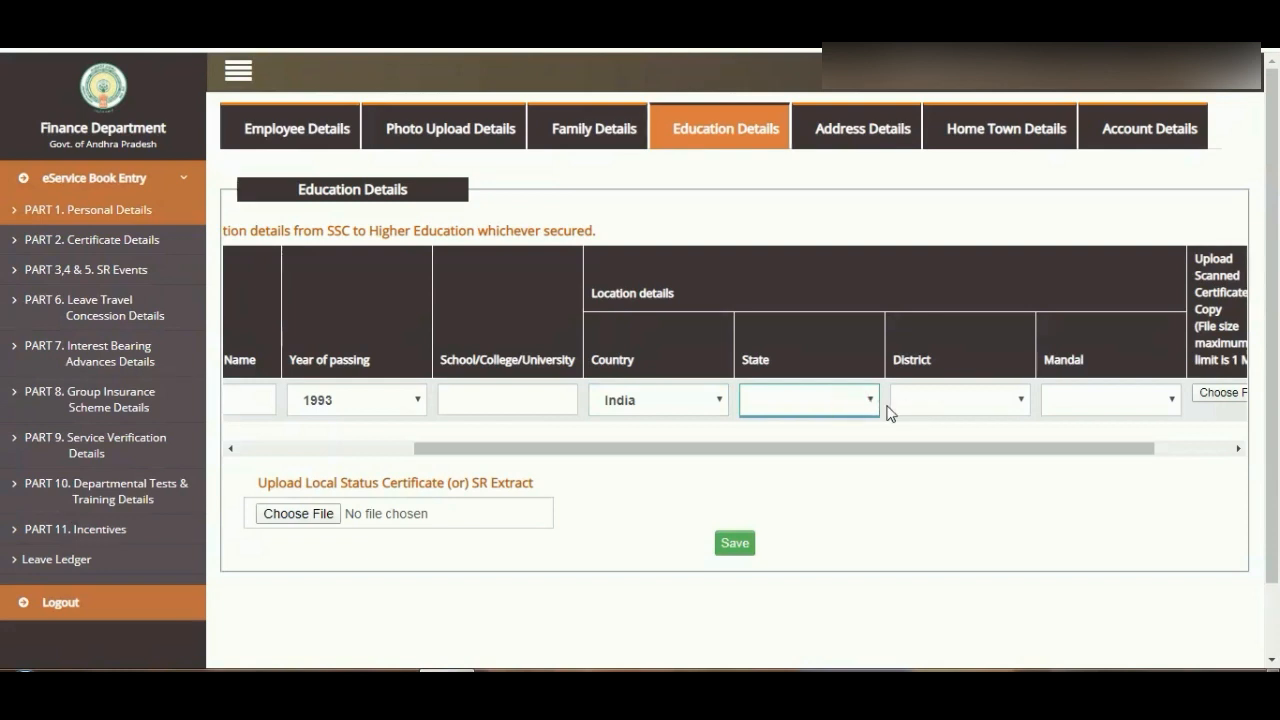
Add a second education row and set its qualification to Intermediate/ 12th Class/ Diploma, leaving the stream/branch name blank
{"action": "left_click_drag", "start_coordinate": [686, 450], "coordinate": [815, 450]}
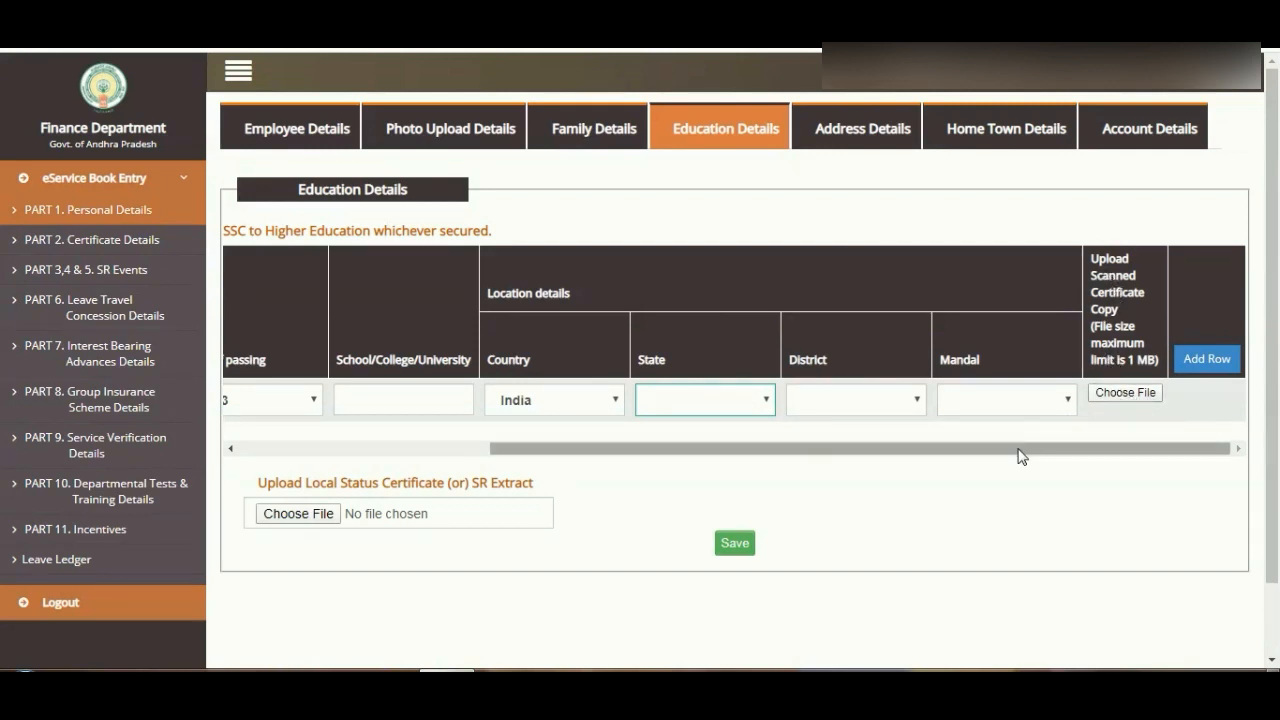
{"action": "left_click_drag", "start_coordinate": [1017, 450], "coordinate": [1070, 452]}
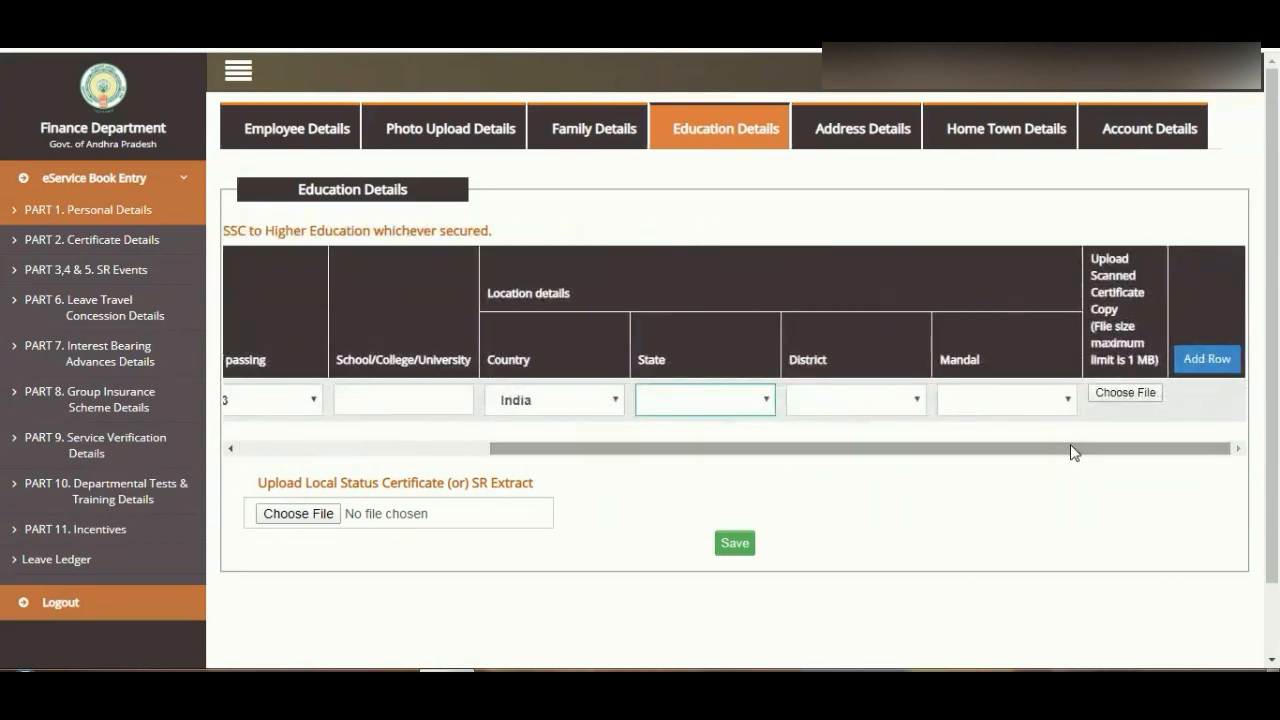
{"action": "left_click", "coordinate": [1206, 365]}
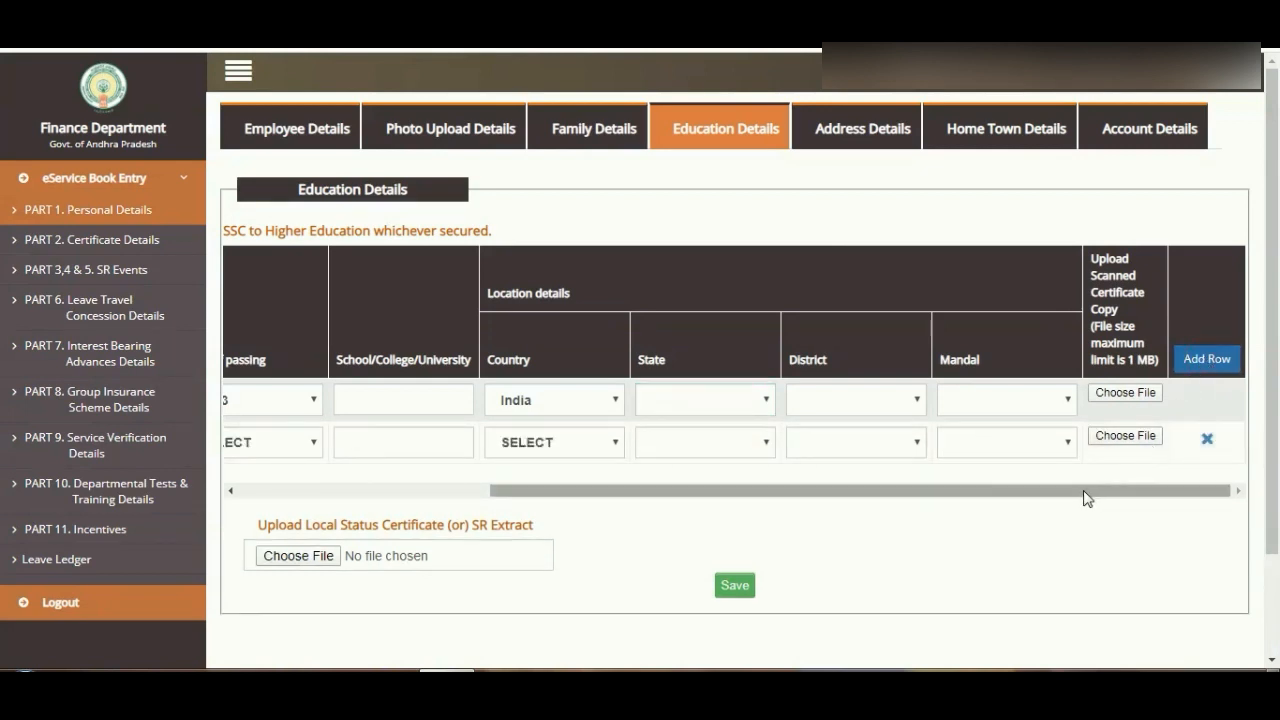
{"action": "left_click_drag", "start_coordinate": [1086, 497], "coordinate": [747, 503]}
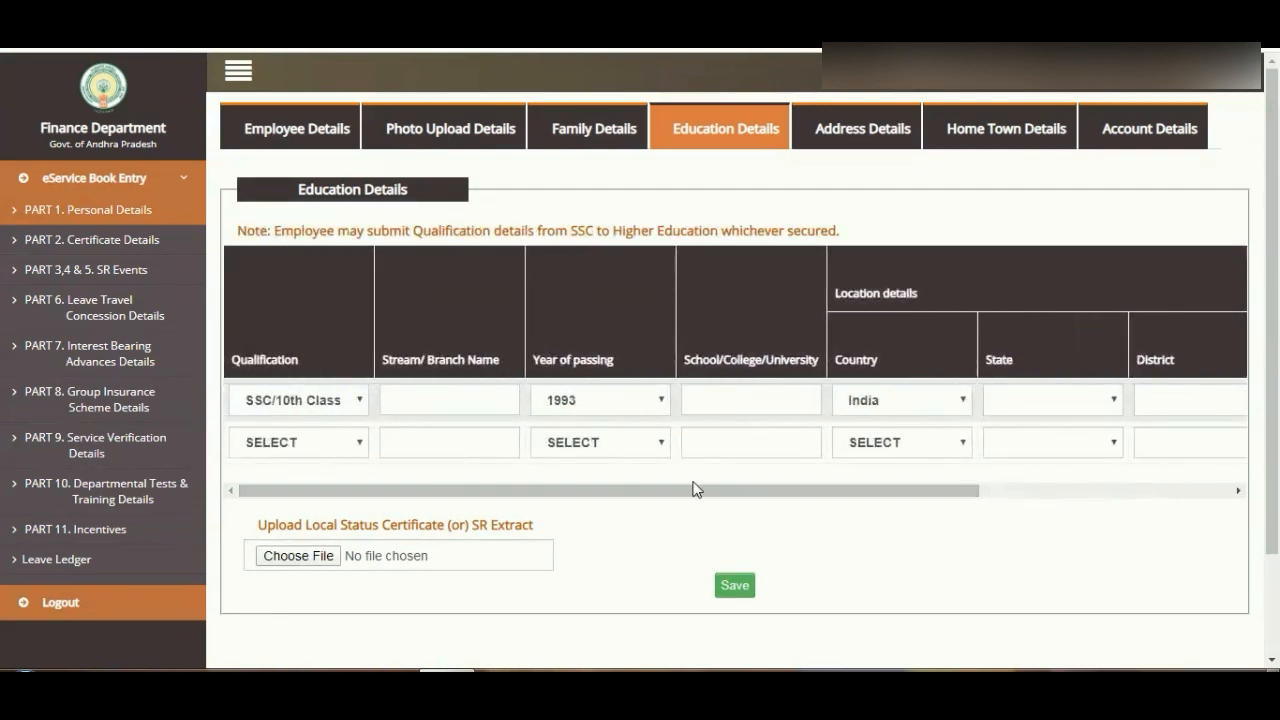
{"action": "left_click", "coordinate": [298, 442]}
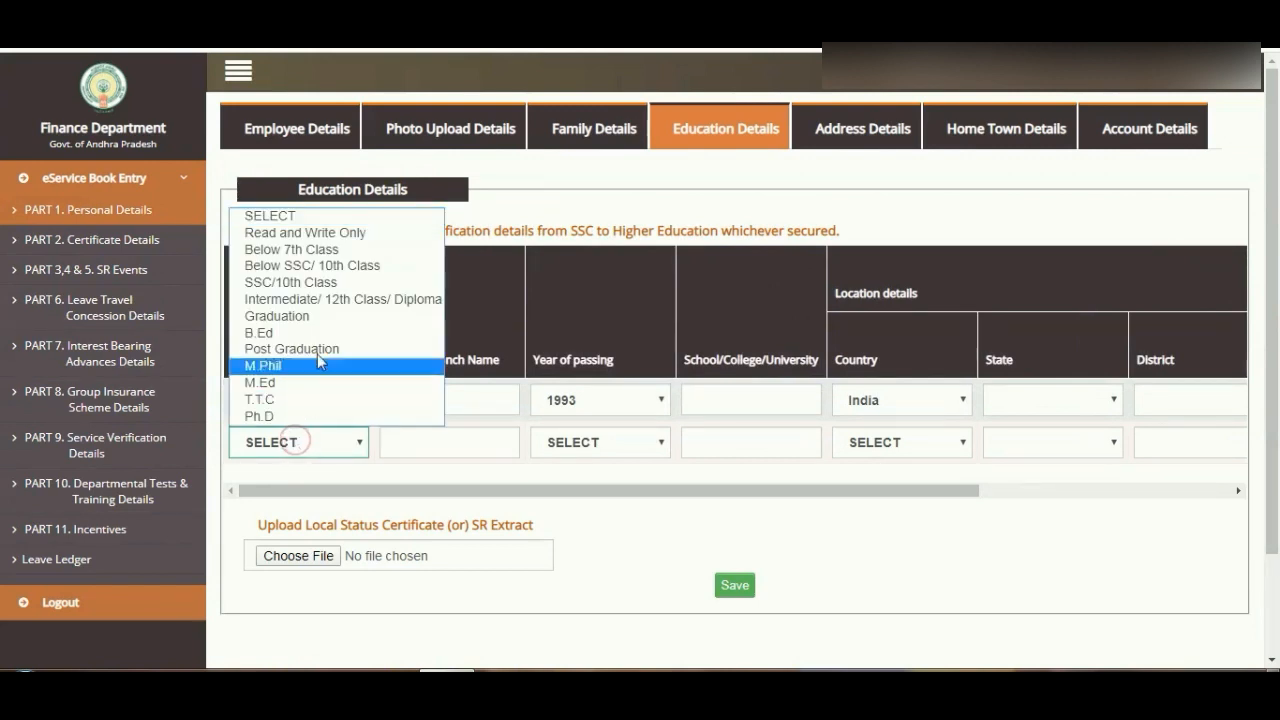
{"action": "left_click", "coordinate": [325, 300]}
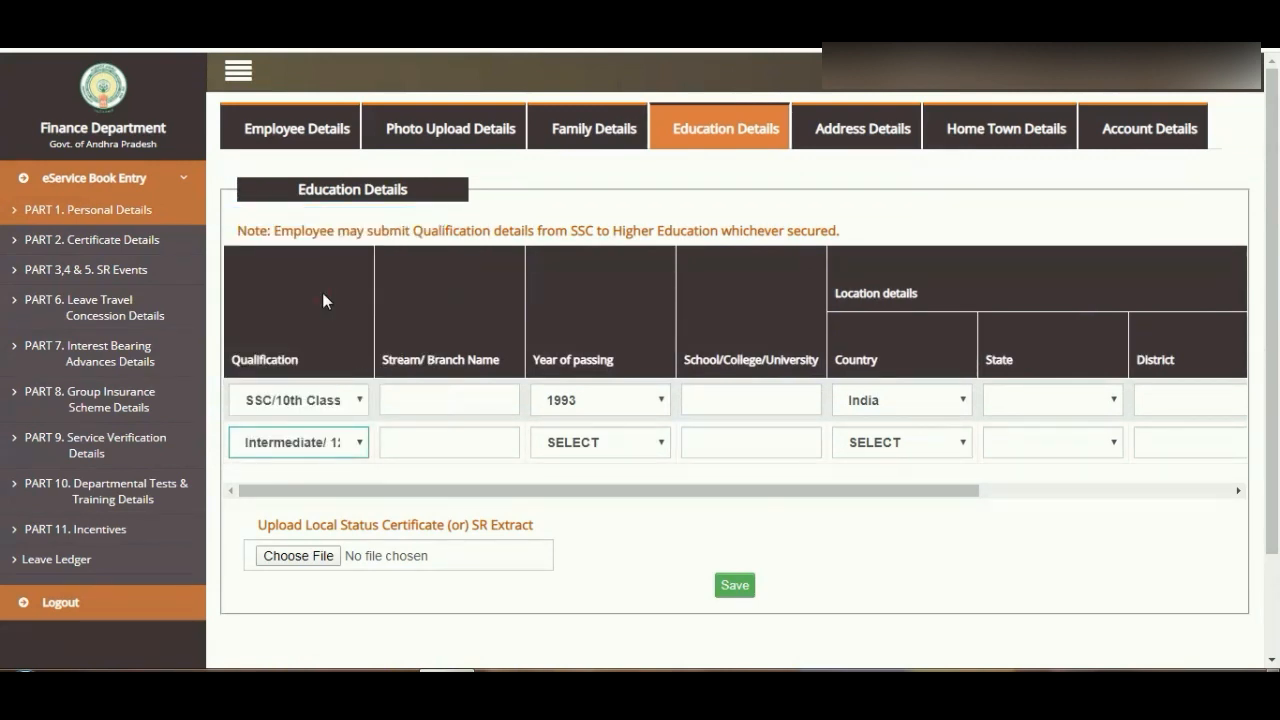
{"action": "left_click", "coordinate": [442, 443]}
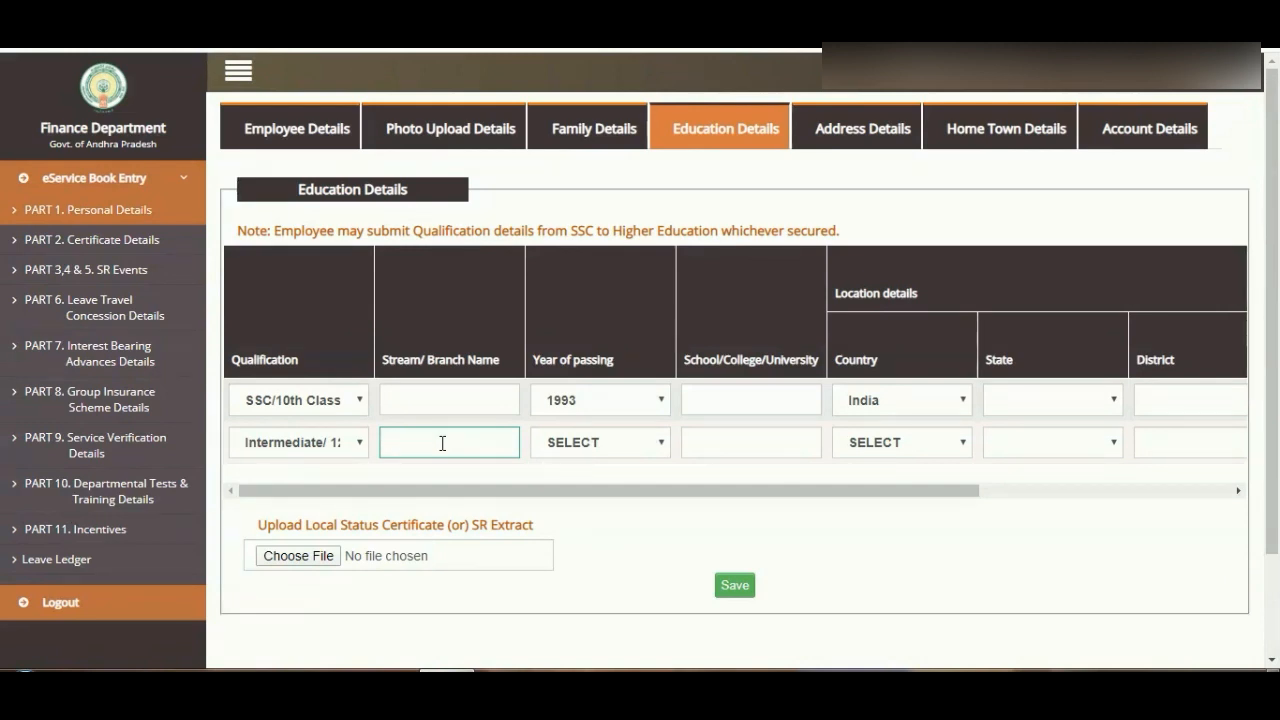
Set the year of passing in the Intermediate/ 12th Class/ Diploma row to 1974, leaving School/College/University blank
{"action": "left_click", "coordinate": [573, 443]}
{"action": "scroll", "coordinate": [606, 315], "scroll_direction": "down", "scroll_amount": 1}
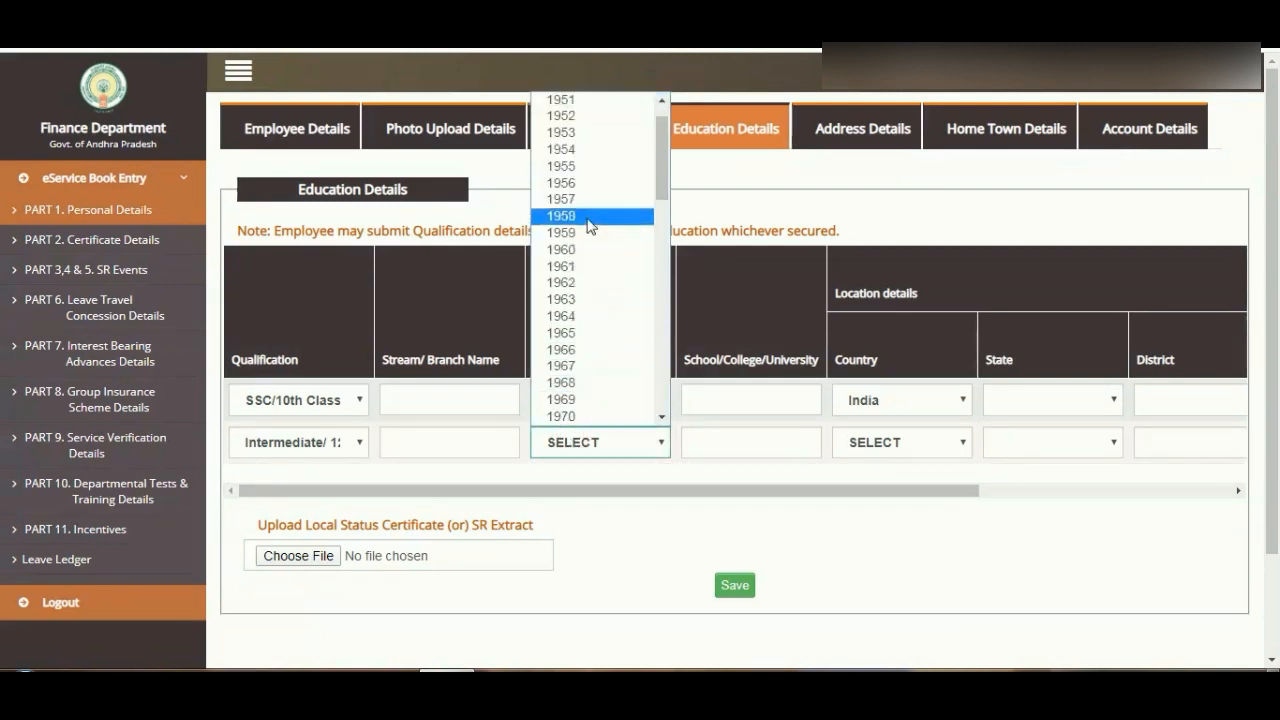
{"action": "scroll", "coordinate": [586, 220], "scroll_direction": "down", "scroll_amount": 8}
{"action": "scroll", "coordinate": [584, 245], "scroll_direction": "up", "scroll_amount": 8}
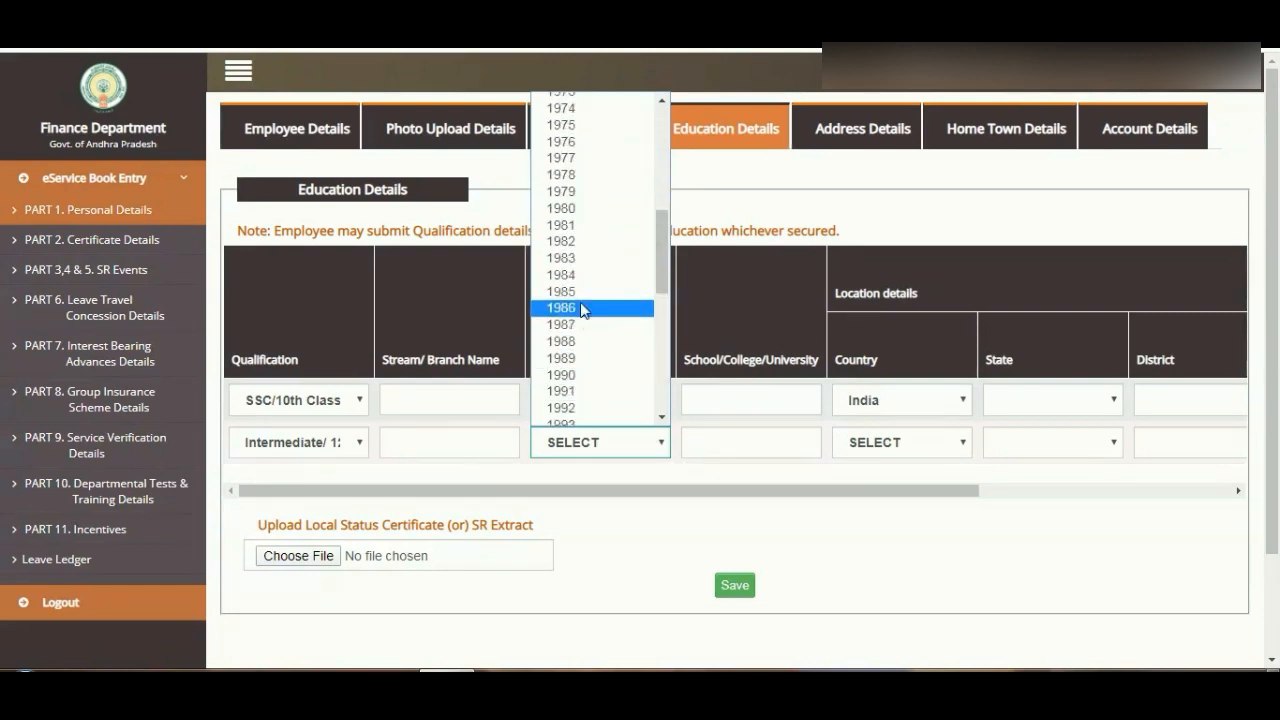
{"action": "left_click", "coordinate": [575, 108]}
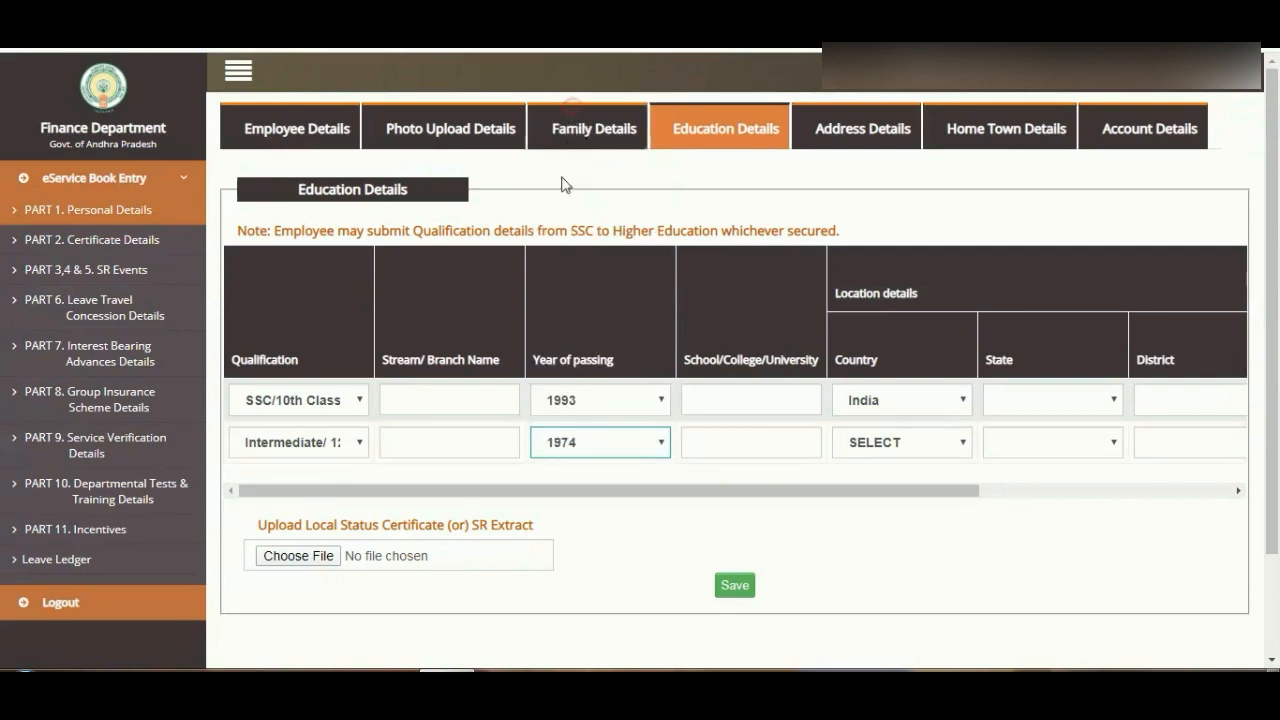
{"action": "left_click", "coordinate": [716, 439]}
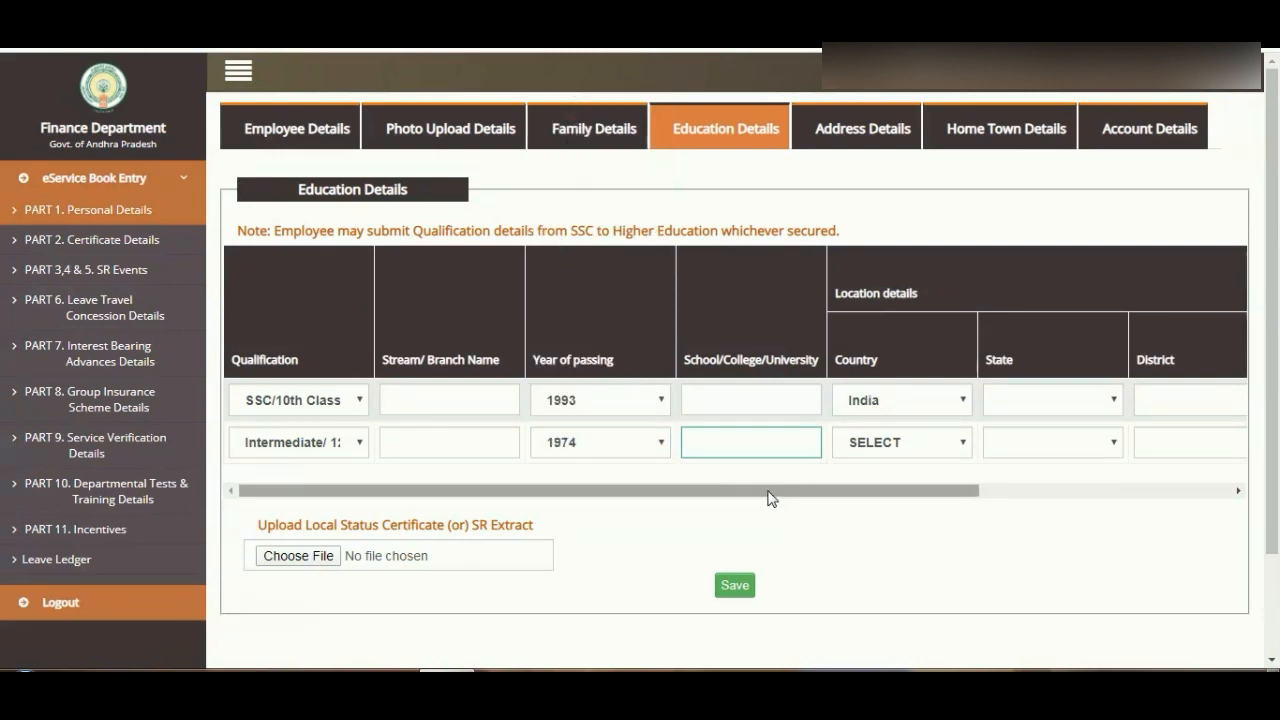
Set the country in the Intermediate/ 12th Class/ Diploma row's location details to India
{"action": "left_click_drag", "start_coordinate": [772, 498], "coordinate": [992, 504]}
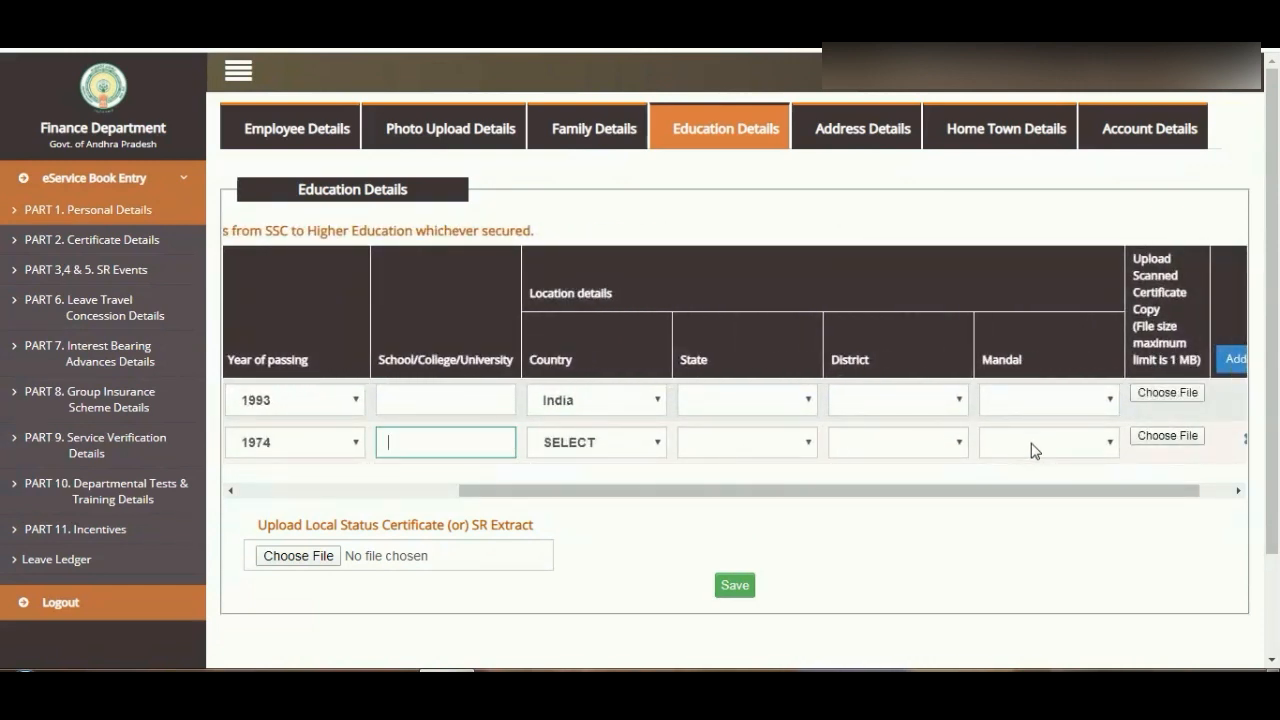
{"action": "left_click_drag", "start_coordinate": [1000, 491], "coordinate": [1063, 500]}
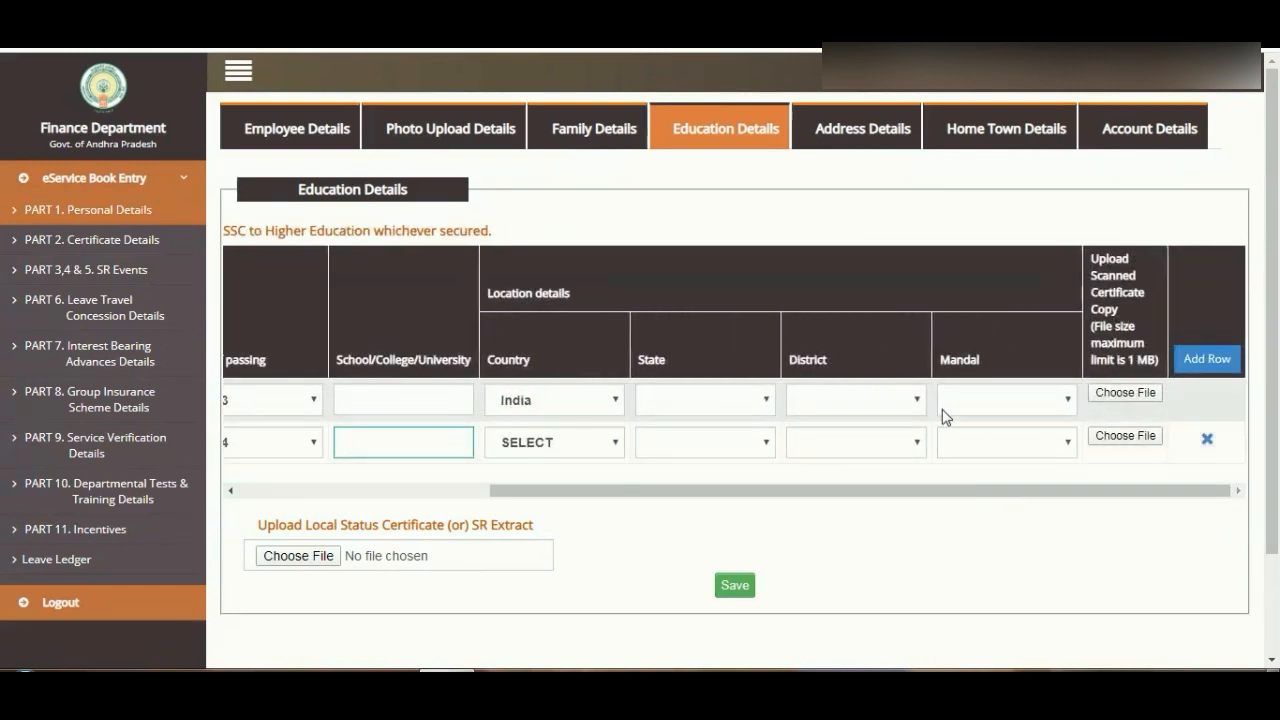
{"action": "left_click", "coordinate": [568, 443]}
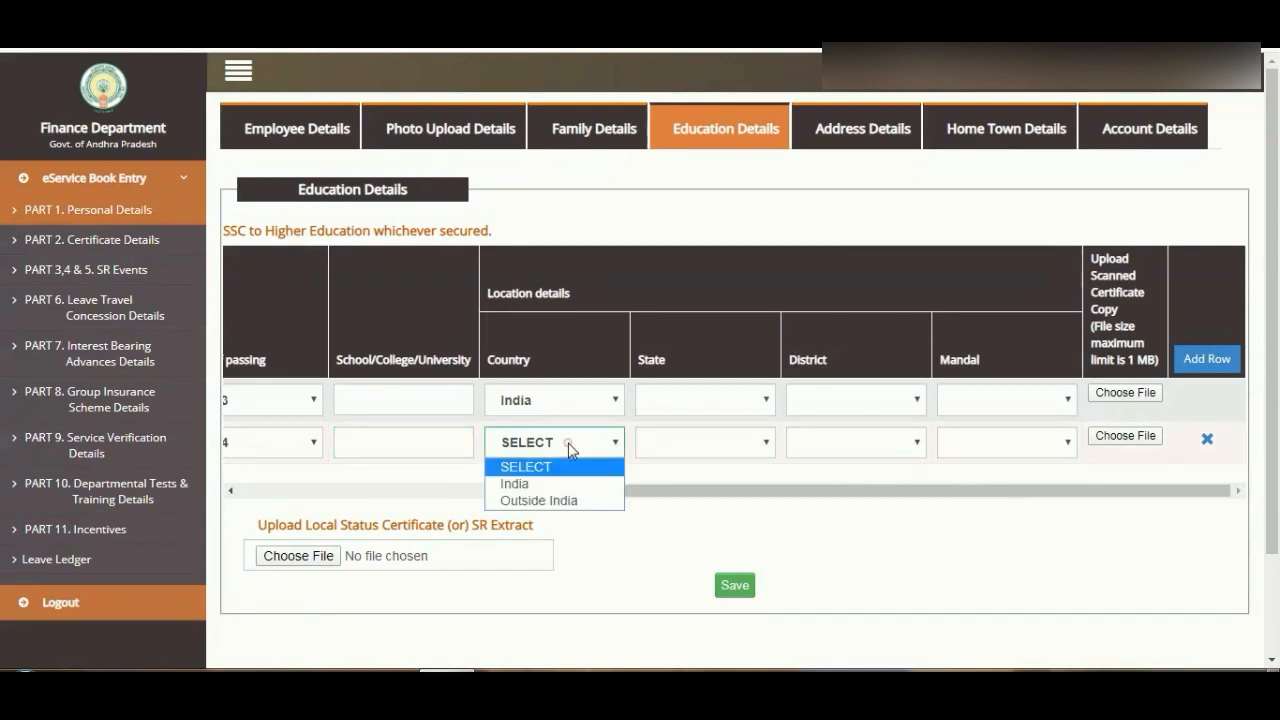
{"action": "left_click", "coordinate": [570, 485]}
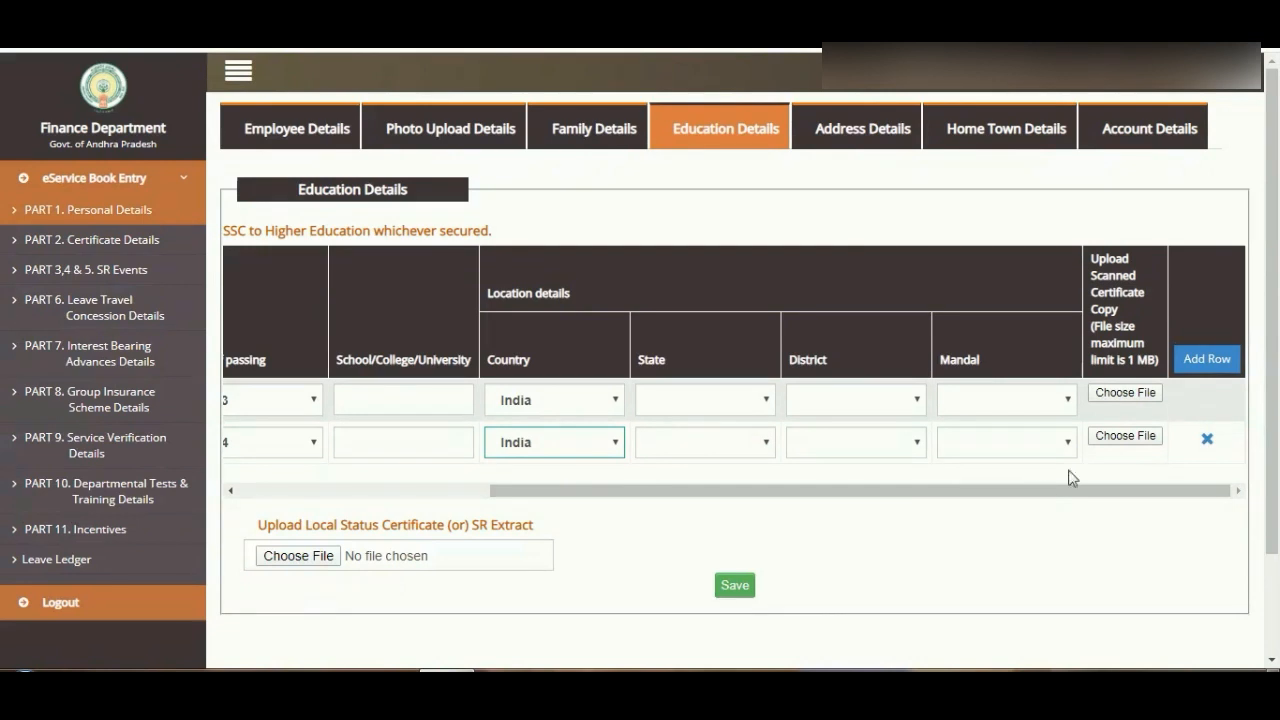
Add a third education row and set its qualification to Graduation
{"action": "mouse_move", "coordinate": [1032, 490]}
{"action": "left_mouse_down"}
{"action": "mouse_move", "coordinate": [914, 506]}
{"action": "mouse_move", "coordinate": [618, 509]}
{"action": "mouse_move", "coordinate": [1026, 491]}
{"action": "left_mouse_up"}
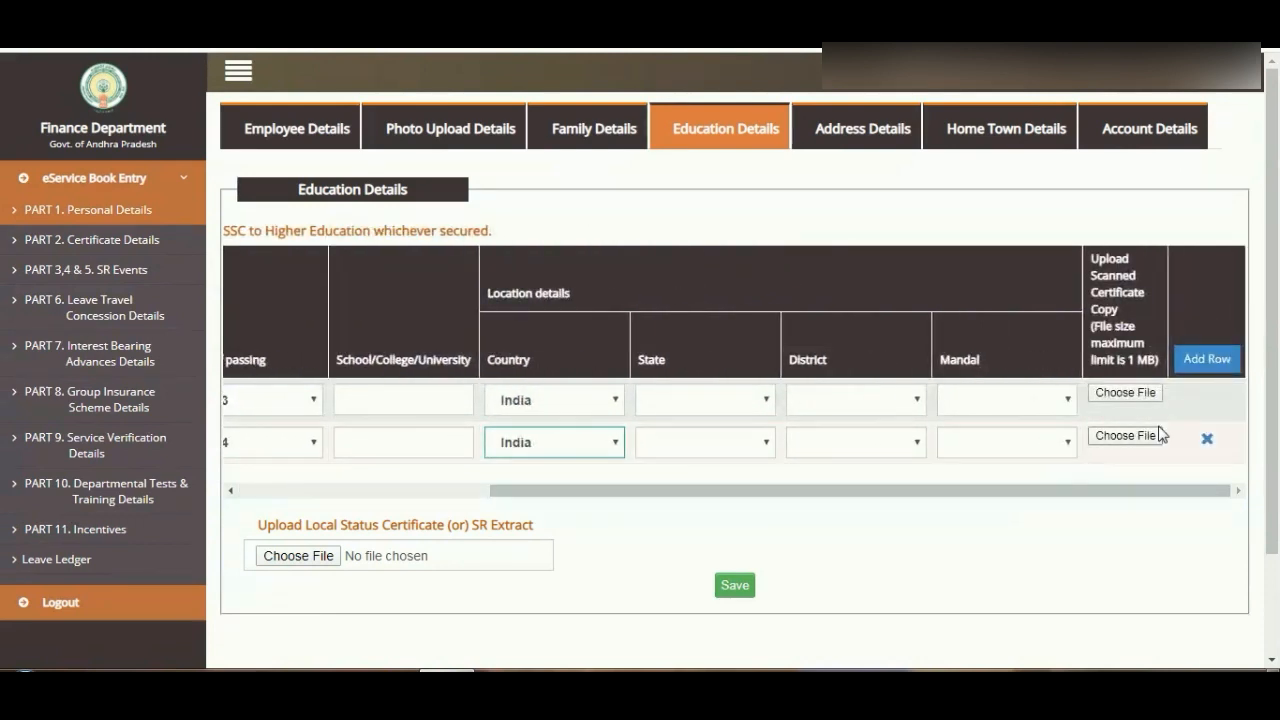
{"action": "left_click", "coordinate": [1209, 364]}
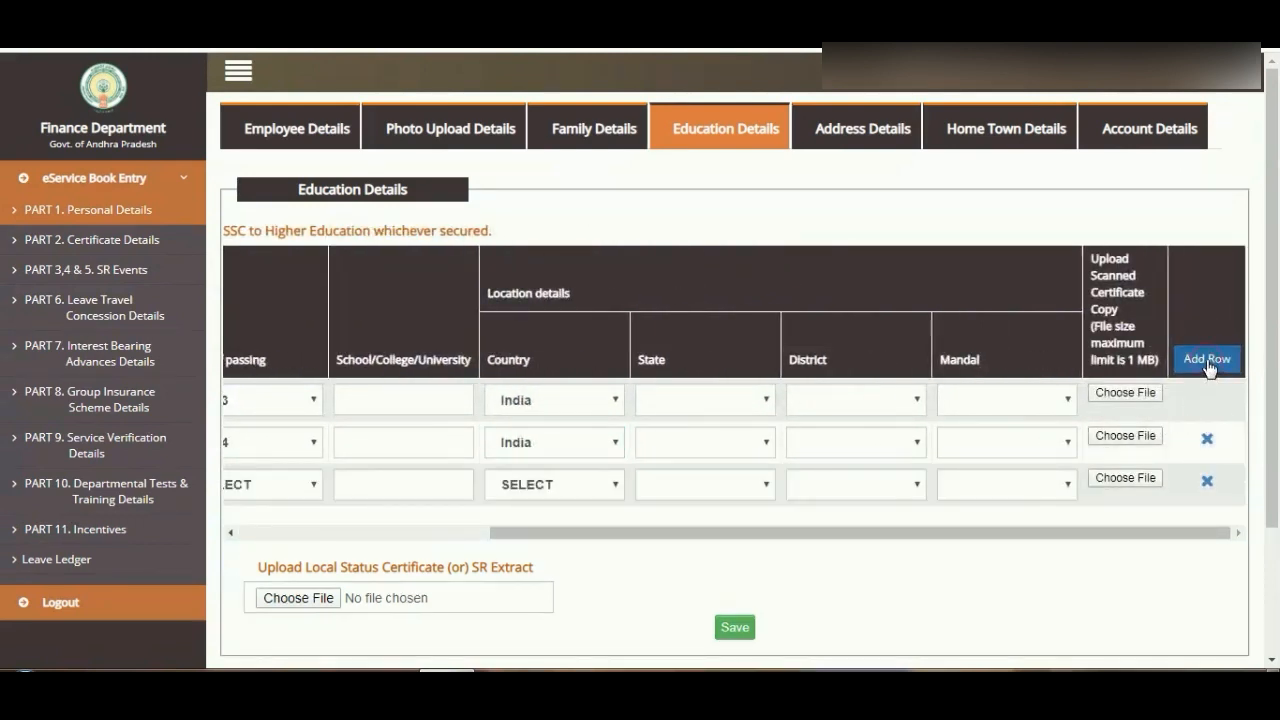
{"action": "left_click_drag", "start_coordinate": [929, 536], "coordinate": [548, 527]}
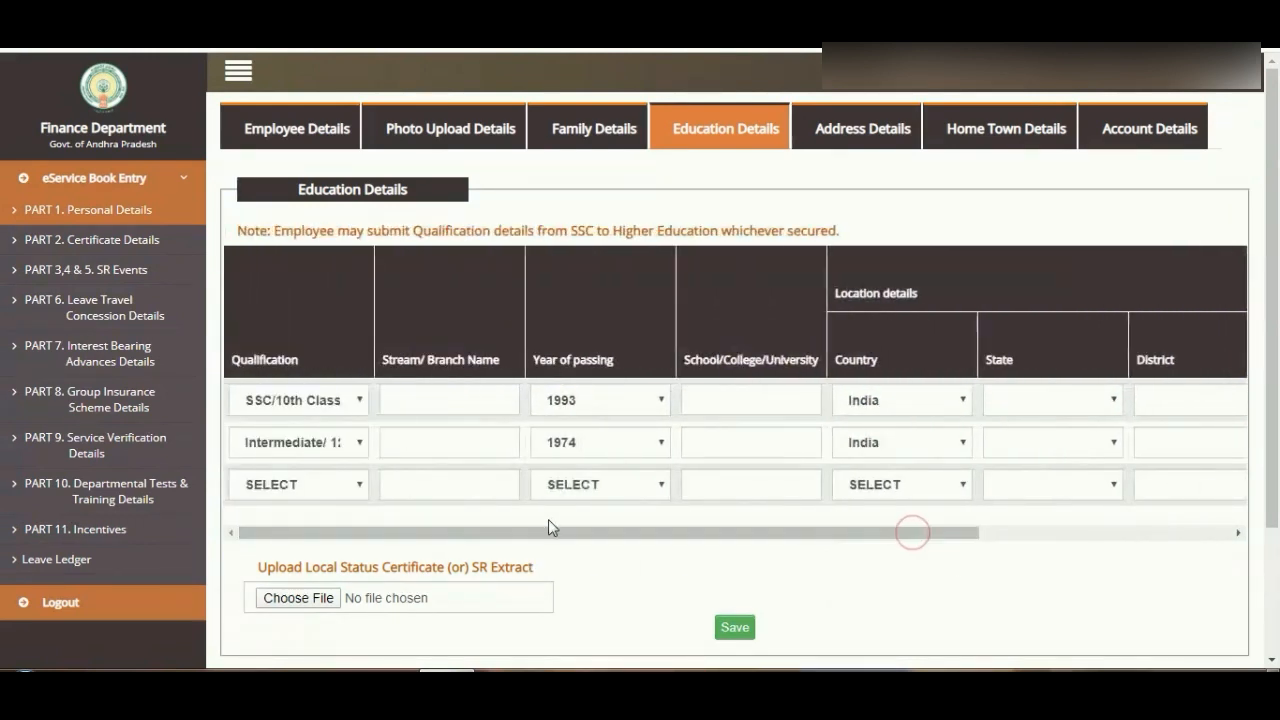
{"action": "left_click", "coordinate": [323, 490]}
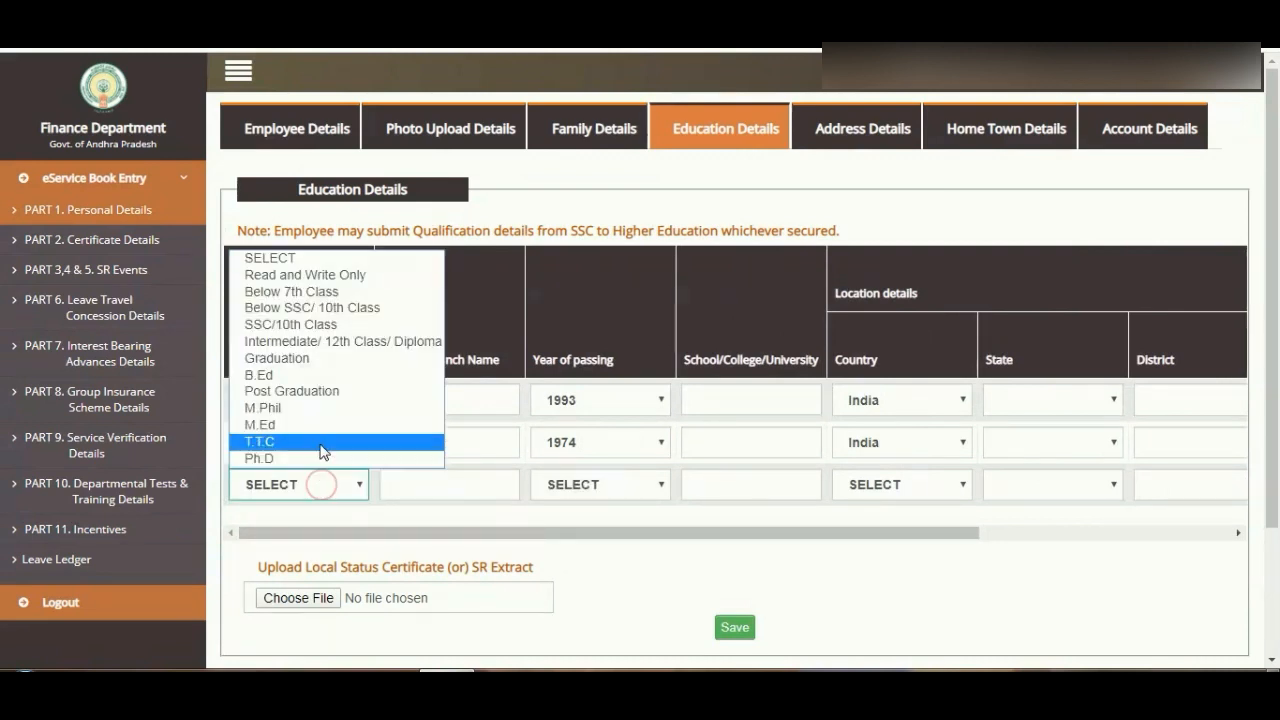
{"action": "left_click", "coordinate": [314, 358]}
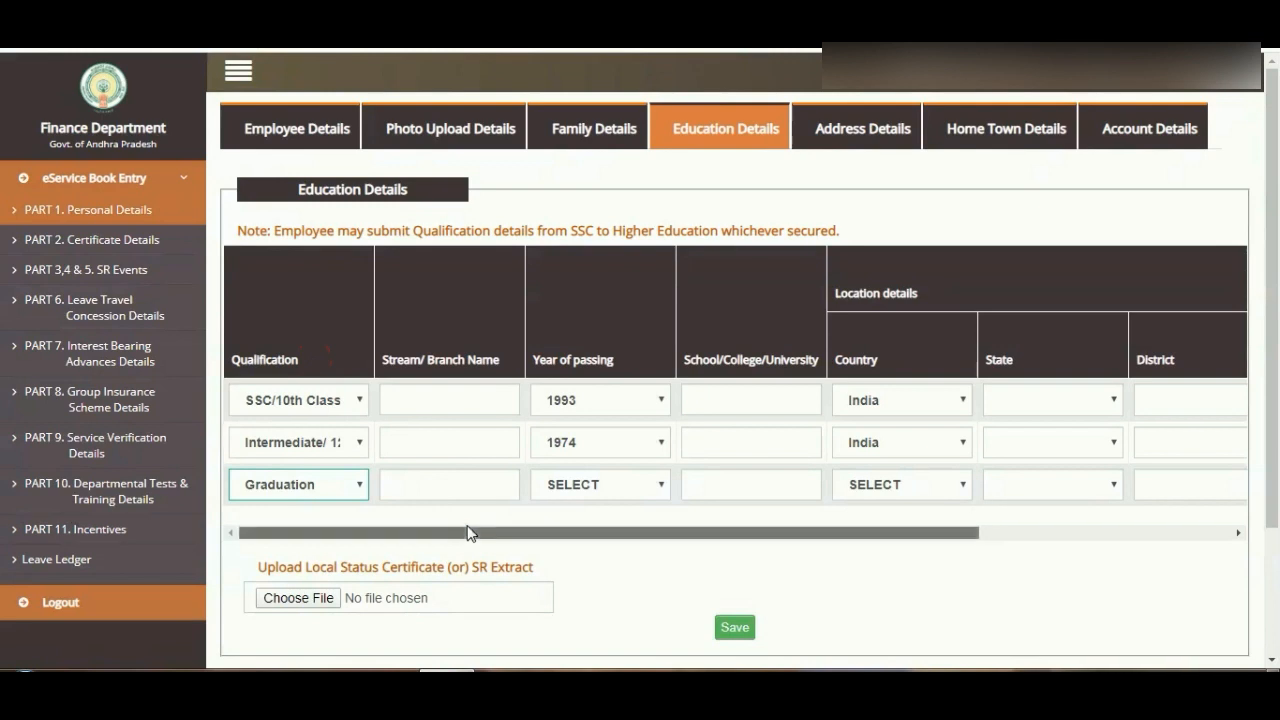
Add a fourth education row and set its qualification to B.Ed
{"action": "scroll", "coordinate": [470, 533], "scroll_direction": "right", "scroll_amount": 3}
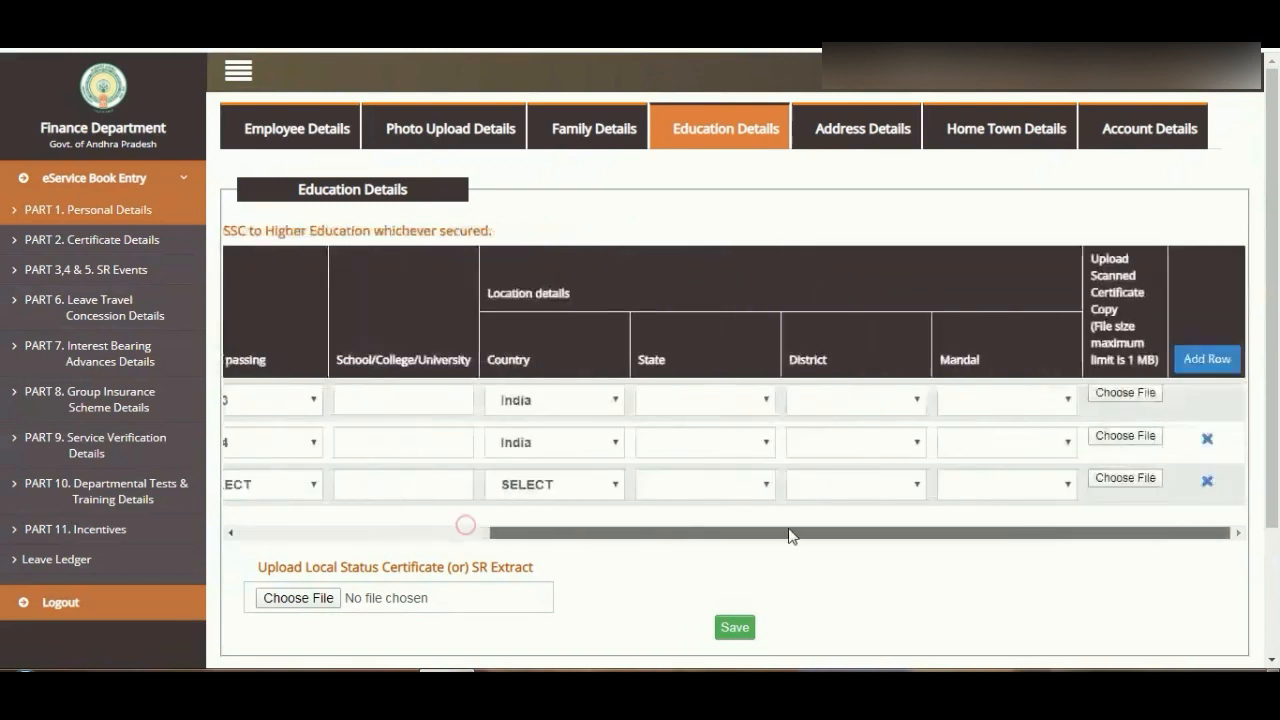
{"action": "left_click", "coordinate": [1207, 365]}
{"action": "left_click_drag", "start_coordinate": [963, 583], "coordinate": [660, 582]}
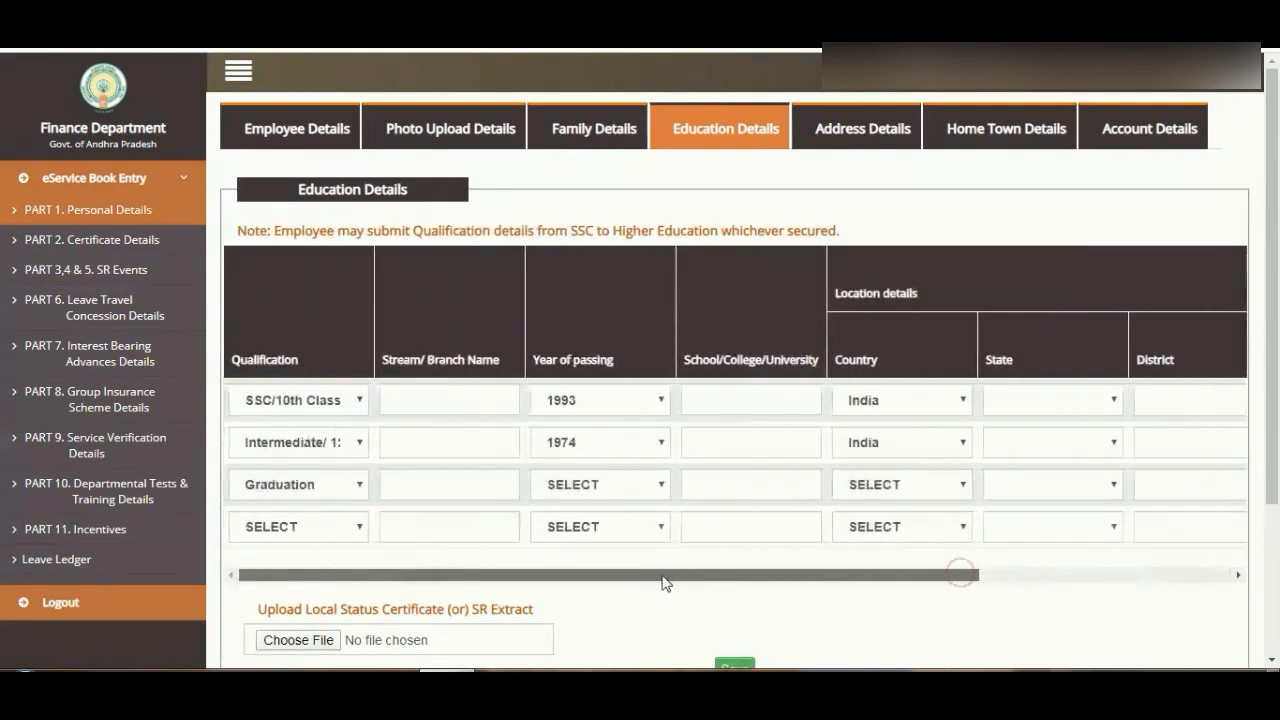
{"action": "left_click", "coordinate": [316, 534]}
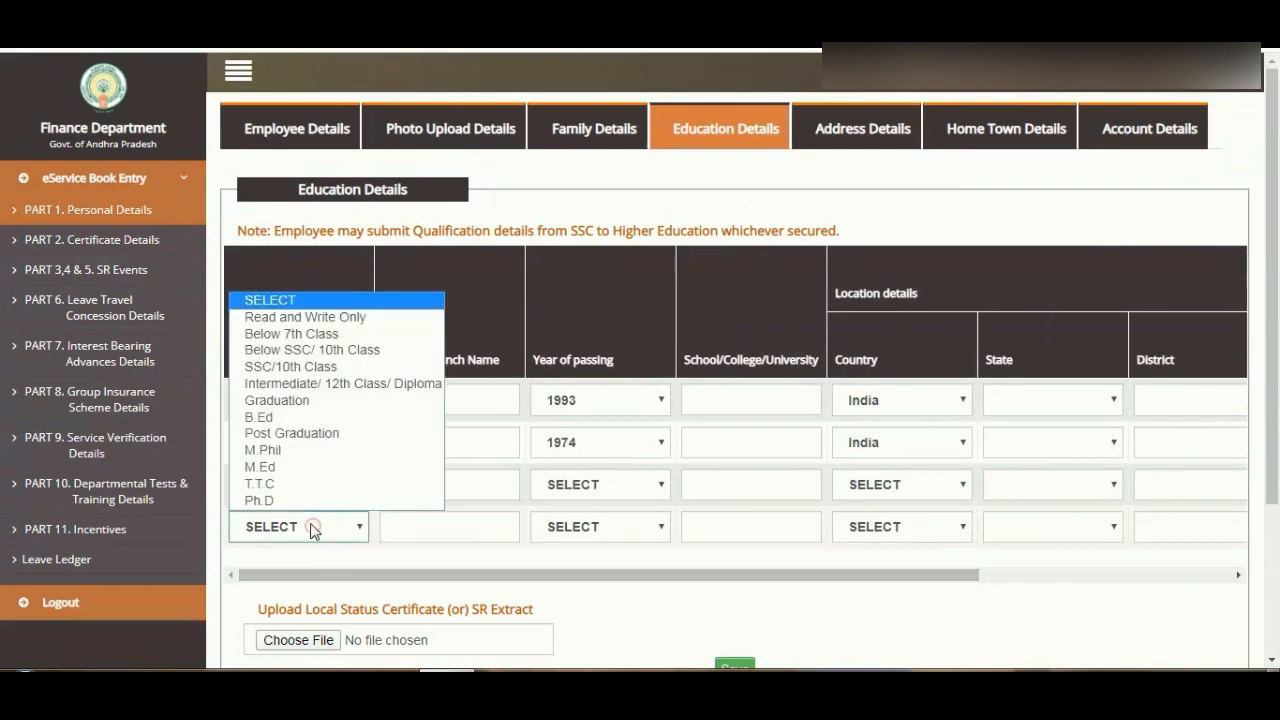
{"action": "left_click", "coordinate": [282, 417]}
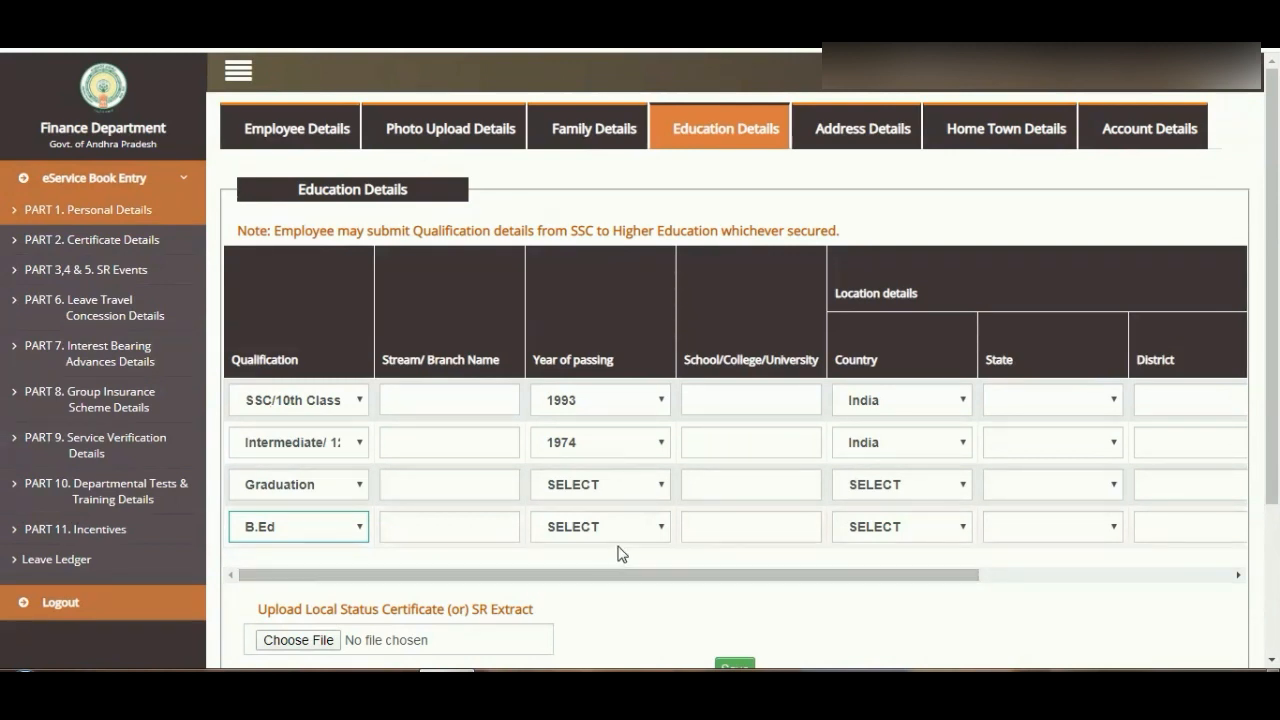
Look over the Education Details form down to its certificate upload, closing the Windows color scheme prompt without choosing an option
{"action": "mouse_move", "coordinate": [620, 582]}
{"action": "left_mouse_down"}
{"action": "mouse_move", "coordinate": [929, 574]}
{"action": "mouse_move", "coordinate": [614, 589]}
{"action": "left_mouse_up"}
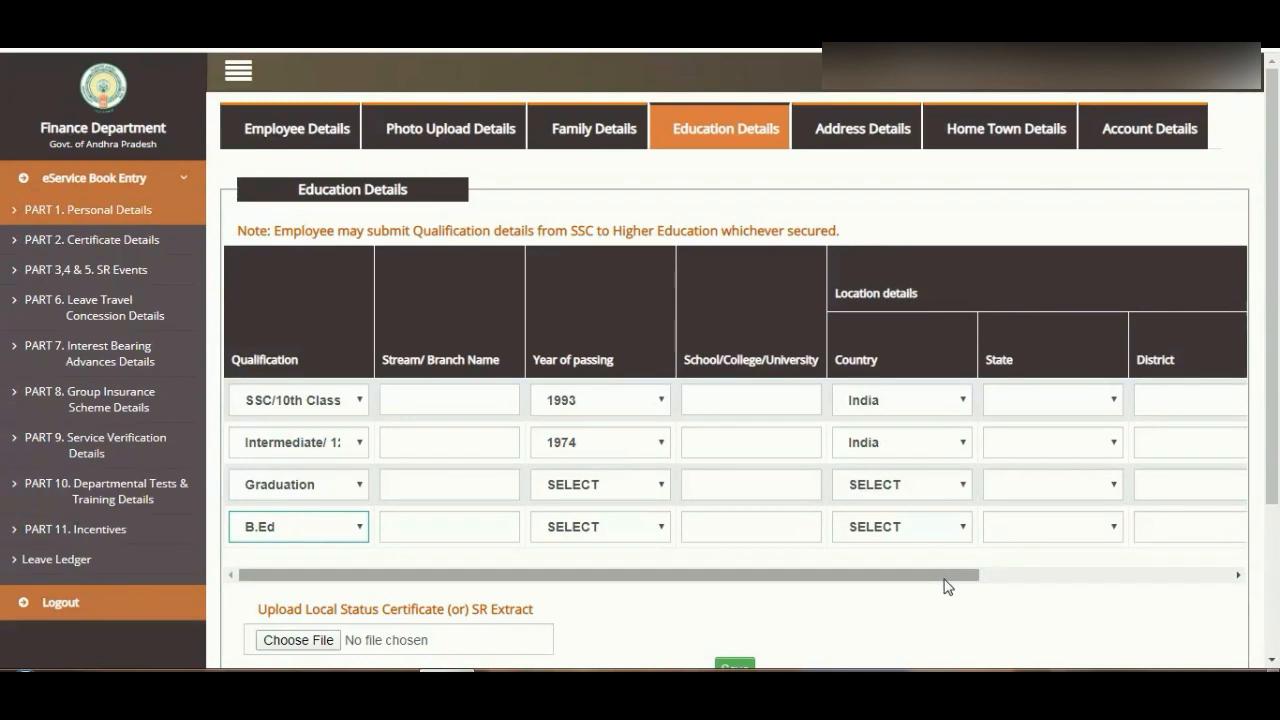
{"action": "scroll", "coordinate": [945, 580], "scroll_direction": "down", "scroll_amount": 2}
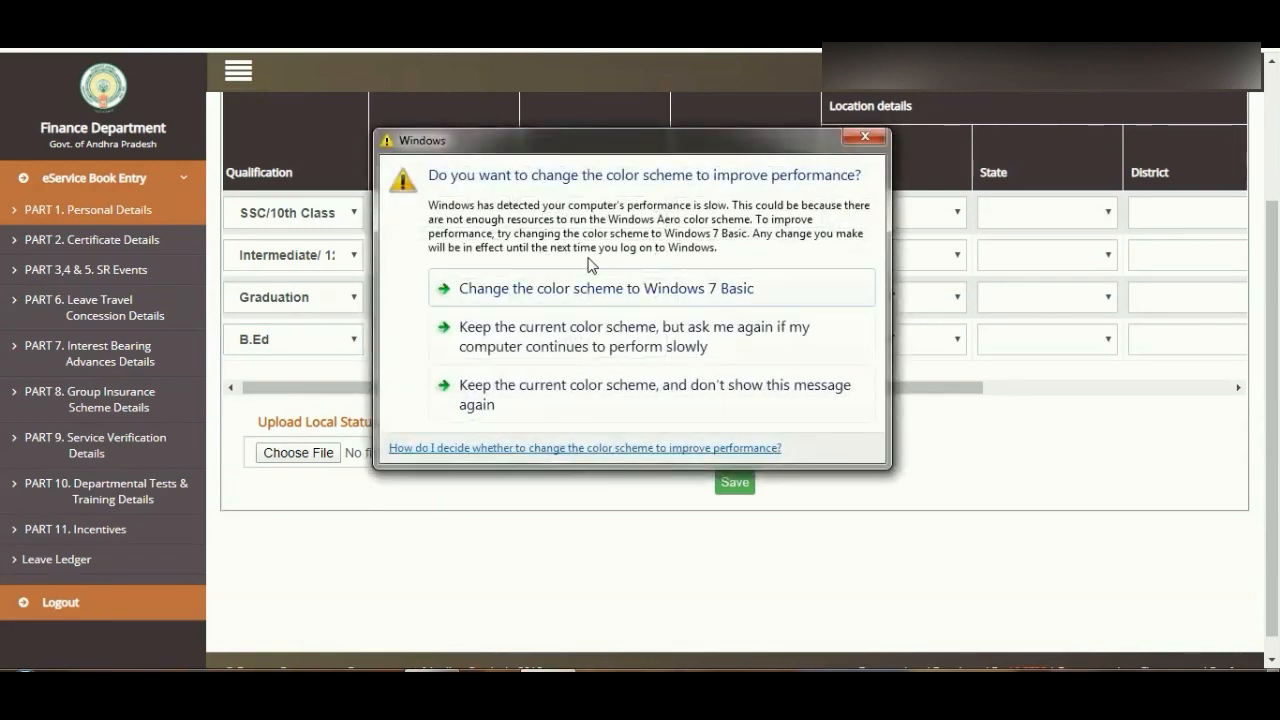
{"action": "left_click", "coordinate": [864, 139]}
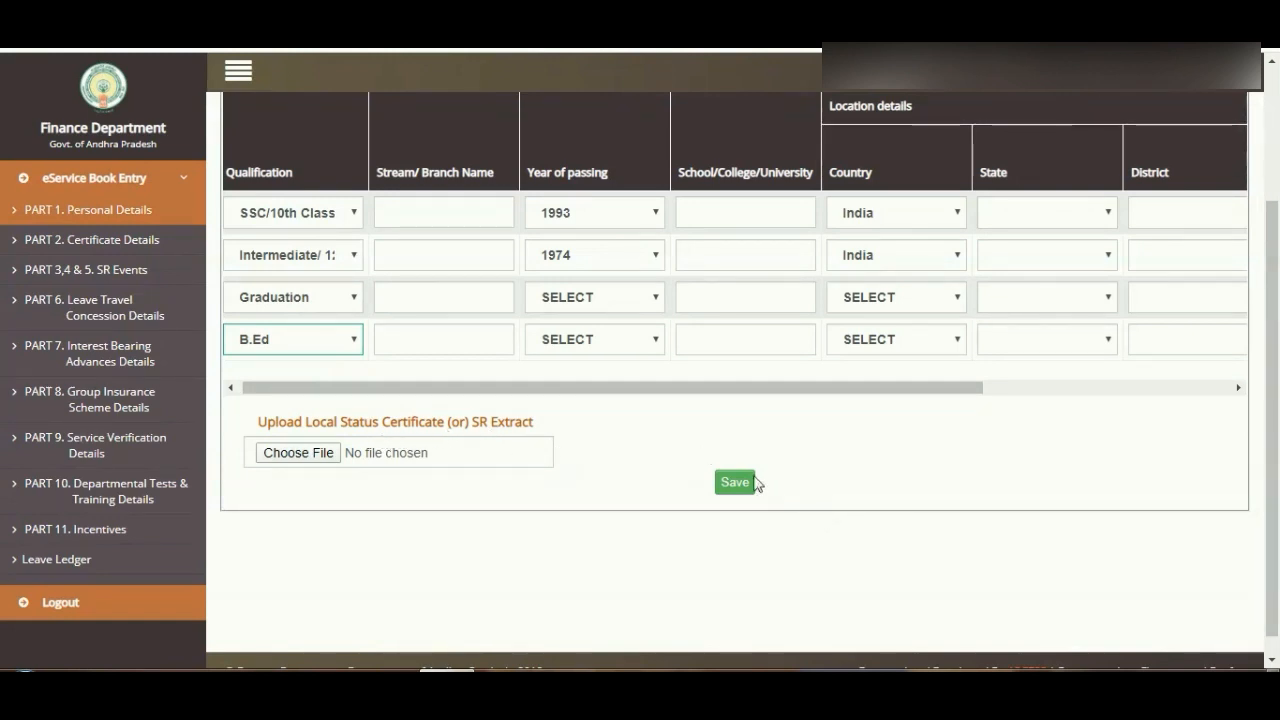
{"action": "scroll", "coordinate": [737, 481], "scroll_direction": "up", "scroll_amount": 1}
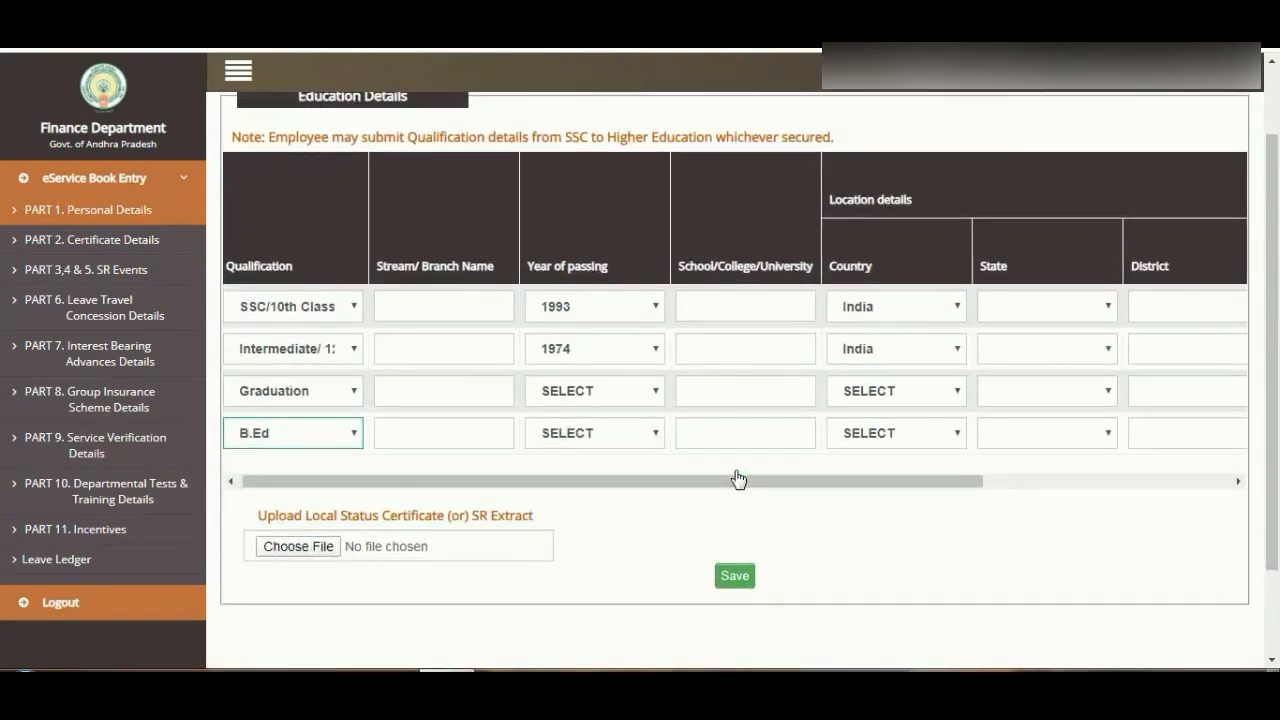
{"action": "scroll", "coordinate": [848, 326], "scroll_direction": "up", "scroll_amount": 1}
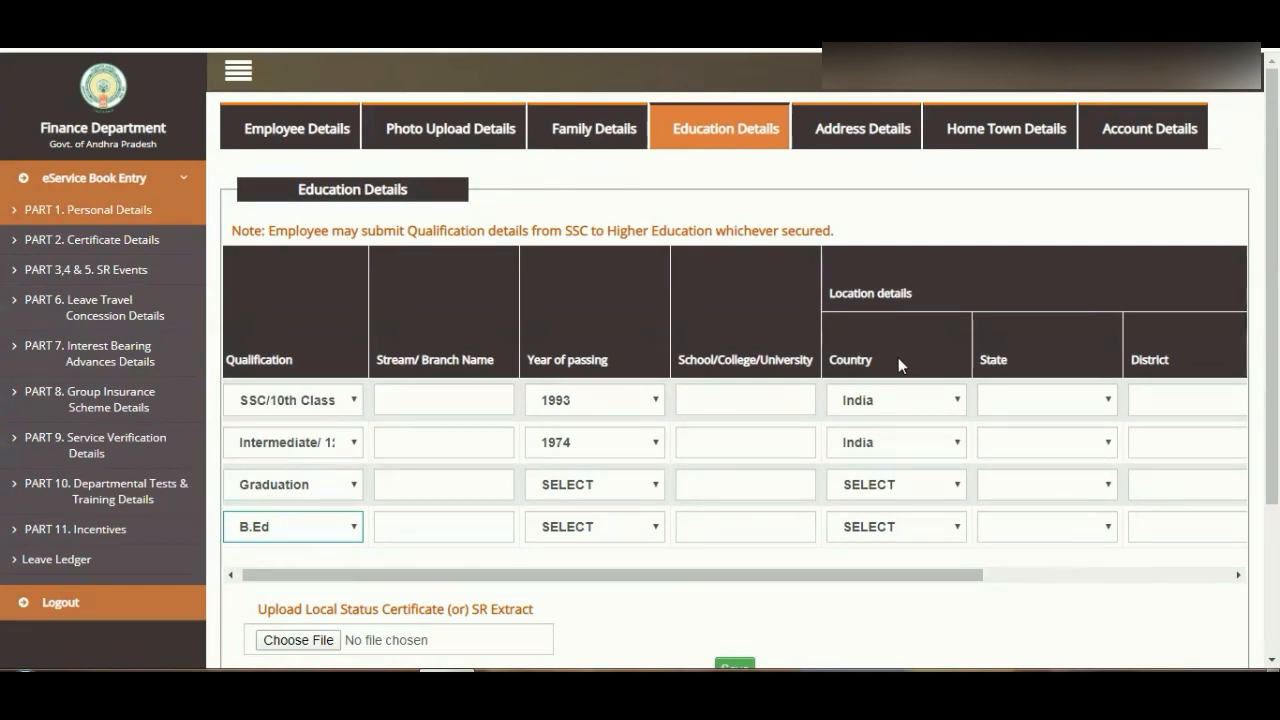
Open the Address Details section and set the permanent address State to Andhra Pradesh, leaving House No., Street 1 and Street 2 blank
{"action": "left_click", "coordinate": [857, 133]}
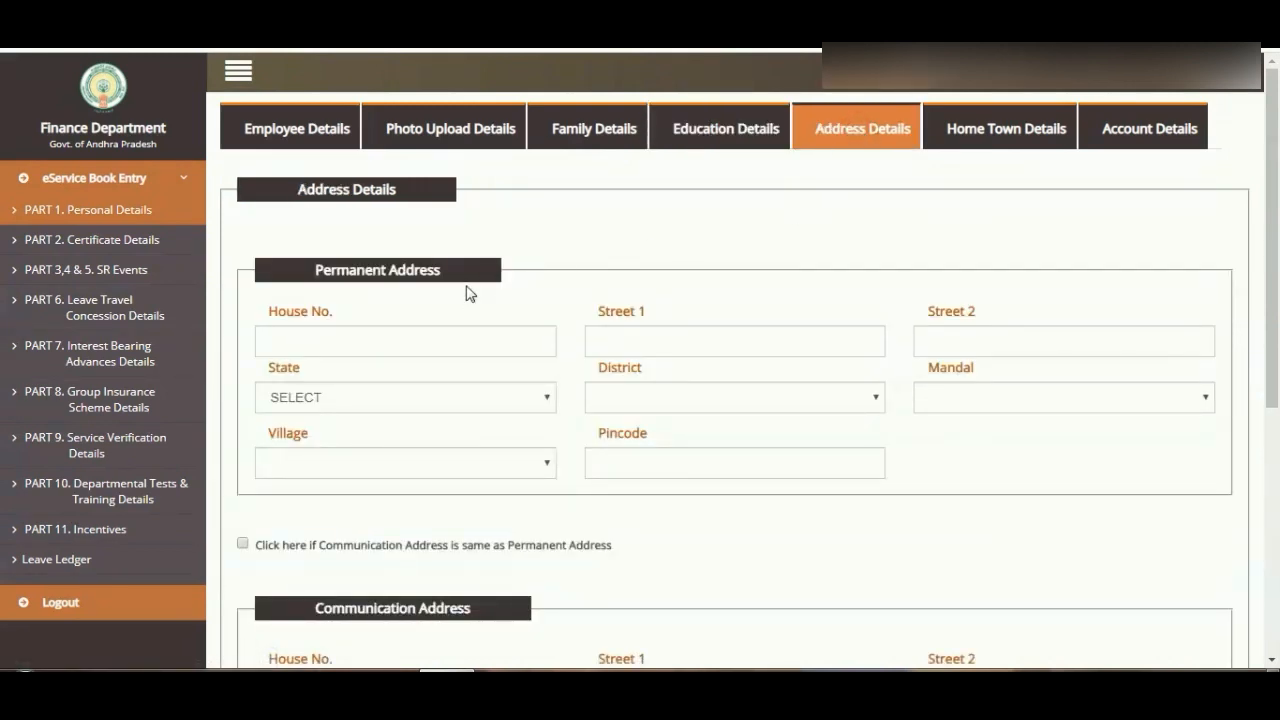
{"action": "scroll", "coordinate": [421, 257], "scroll_direction": "down", "scroll_amount": 1}
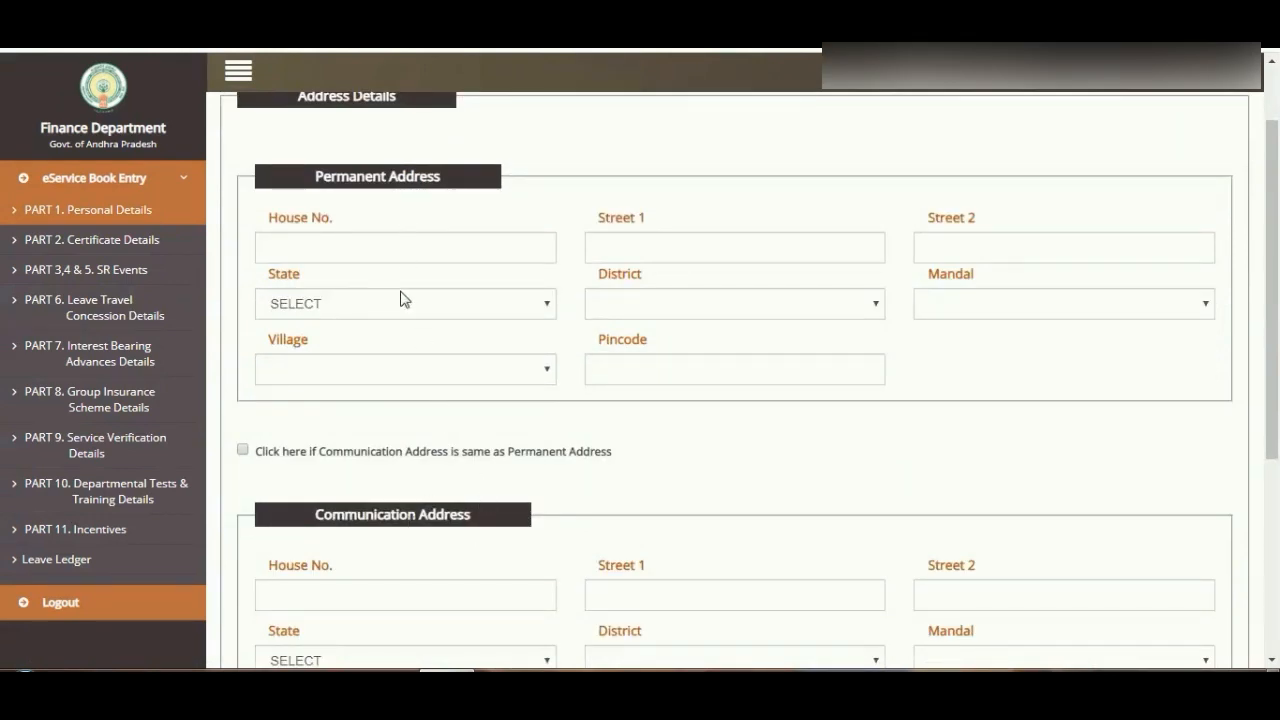
{"action": "left_click", "coordinate": [377, 246]}
{"action": "left_click", "coordinate": [614, 243]}
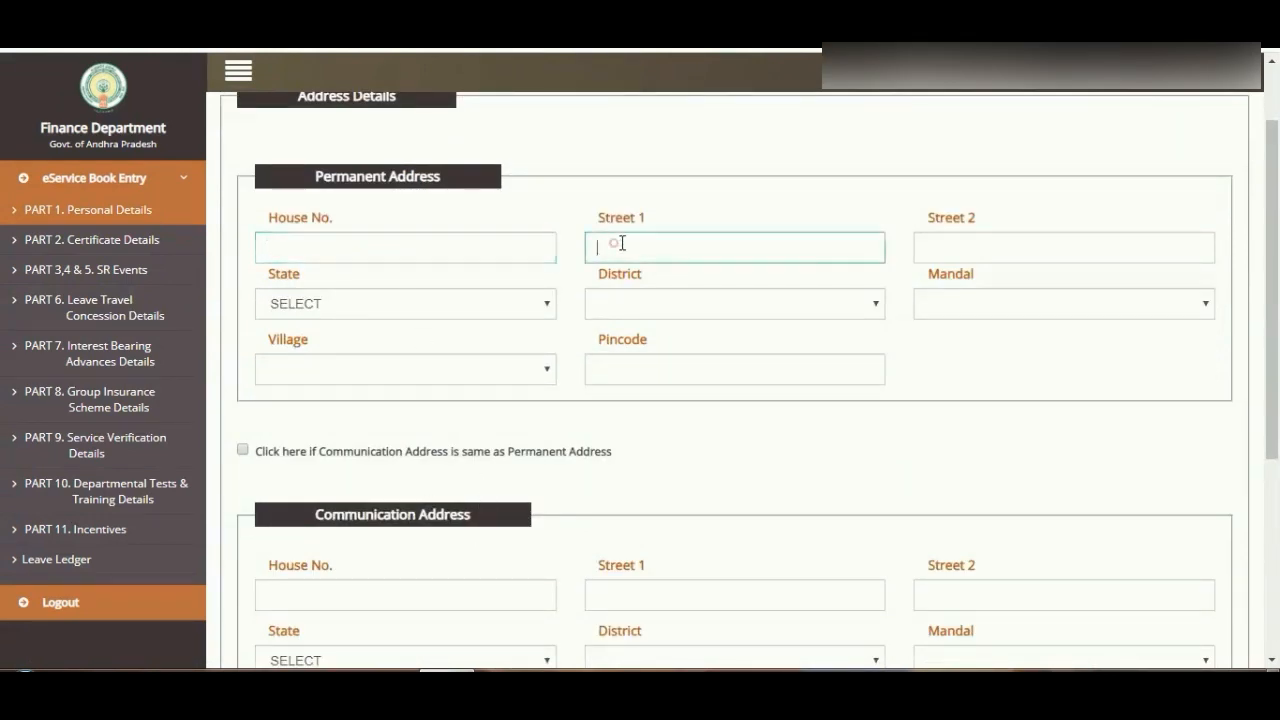
{"action": "left_click", "coordinate": [960, 241]}
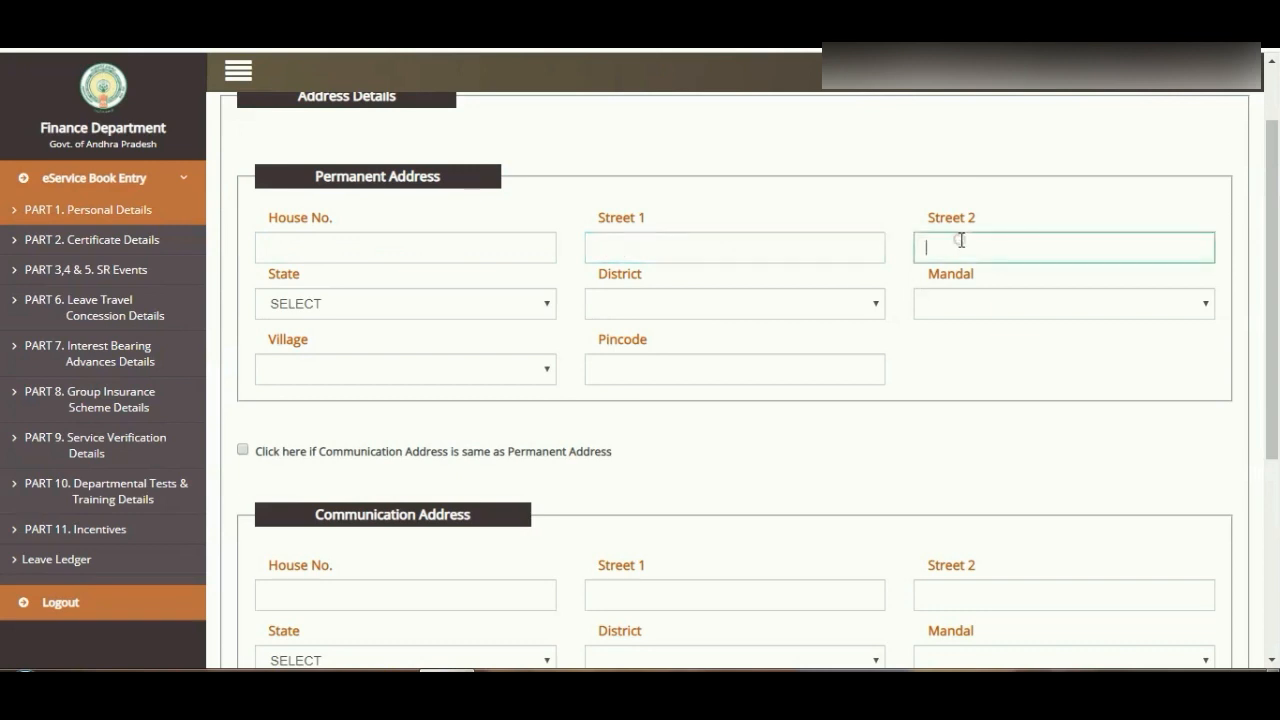
{"action": "left_click", "coordinate": [430, 303]}
{"action": "left_click", "coordinate": [414, 362]}
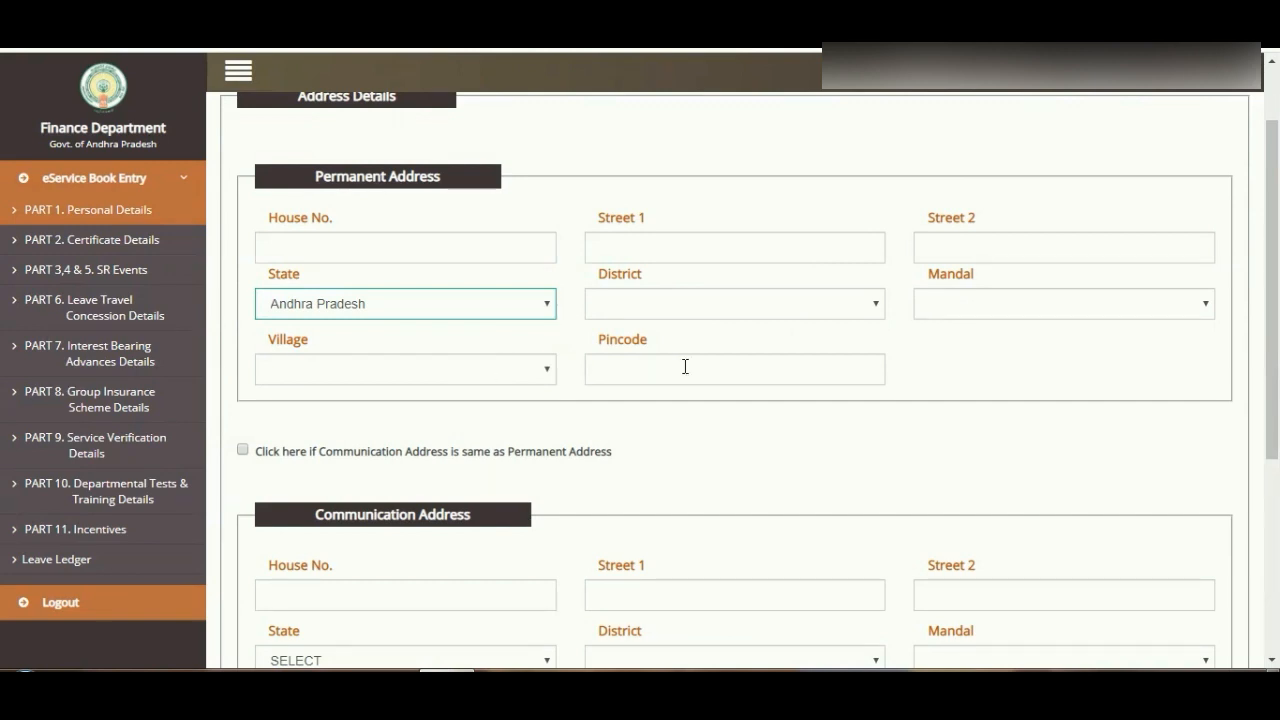
{"action": "scroll", "coordinate": [685, 366], "scroll_direction": "down", "scroll_amount": 1}
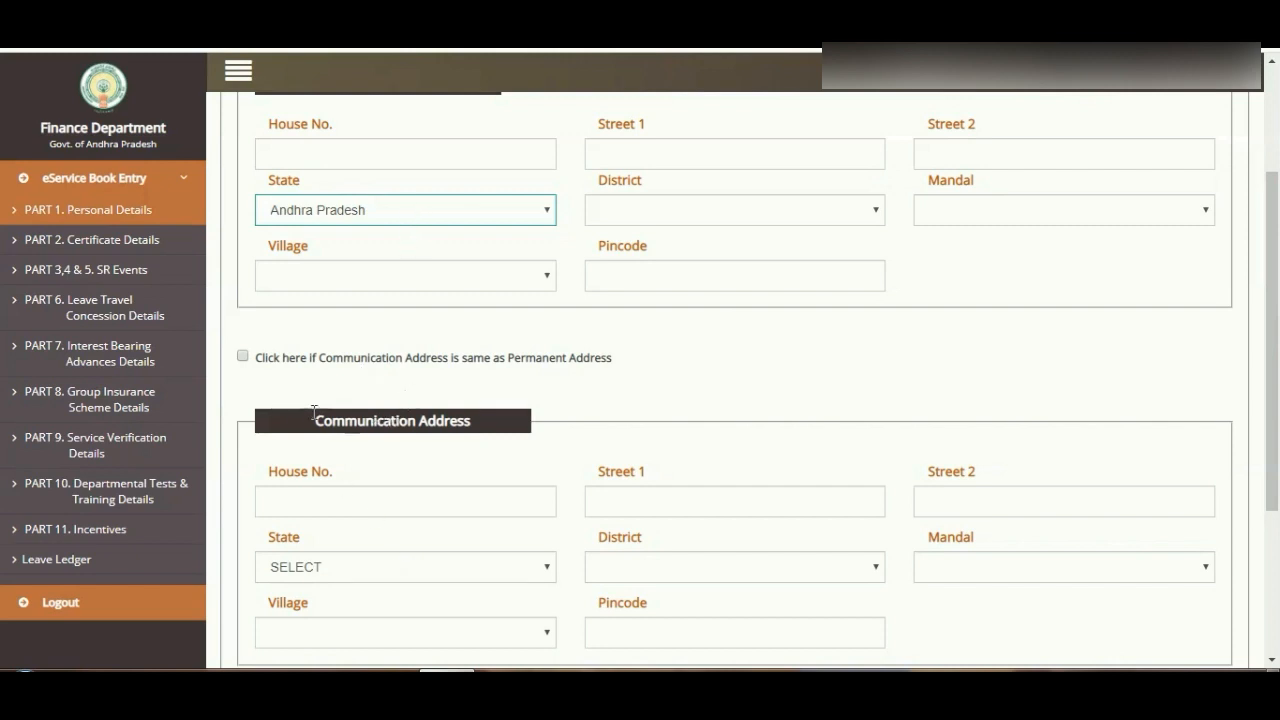
Try the option that makes the communication address the same as the permanent address, and clear it again
{"action": "left_click", "coordinate": [243, 357]}
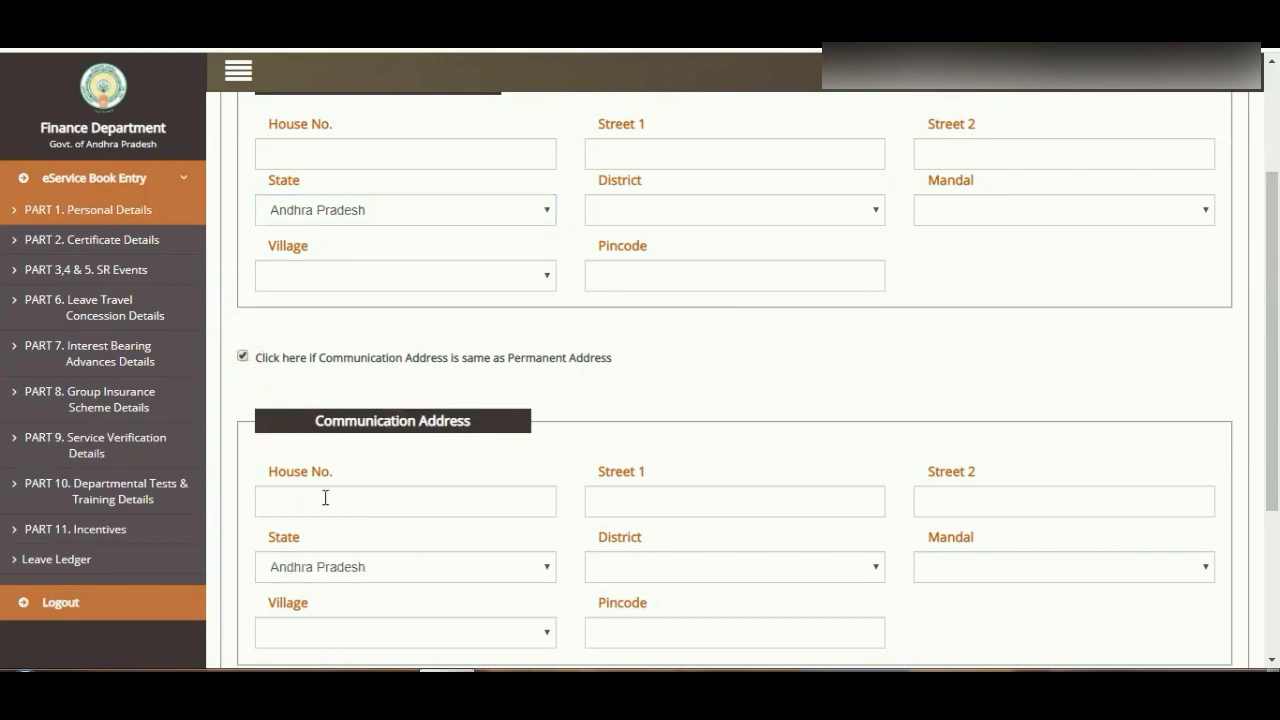
{"action": "left_click", "coordinate": [243, 357]}
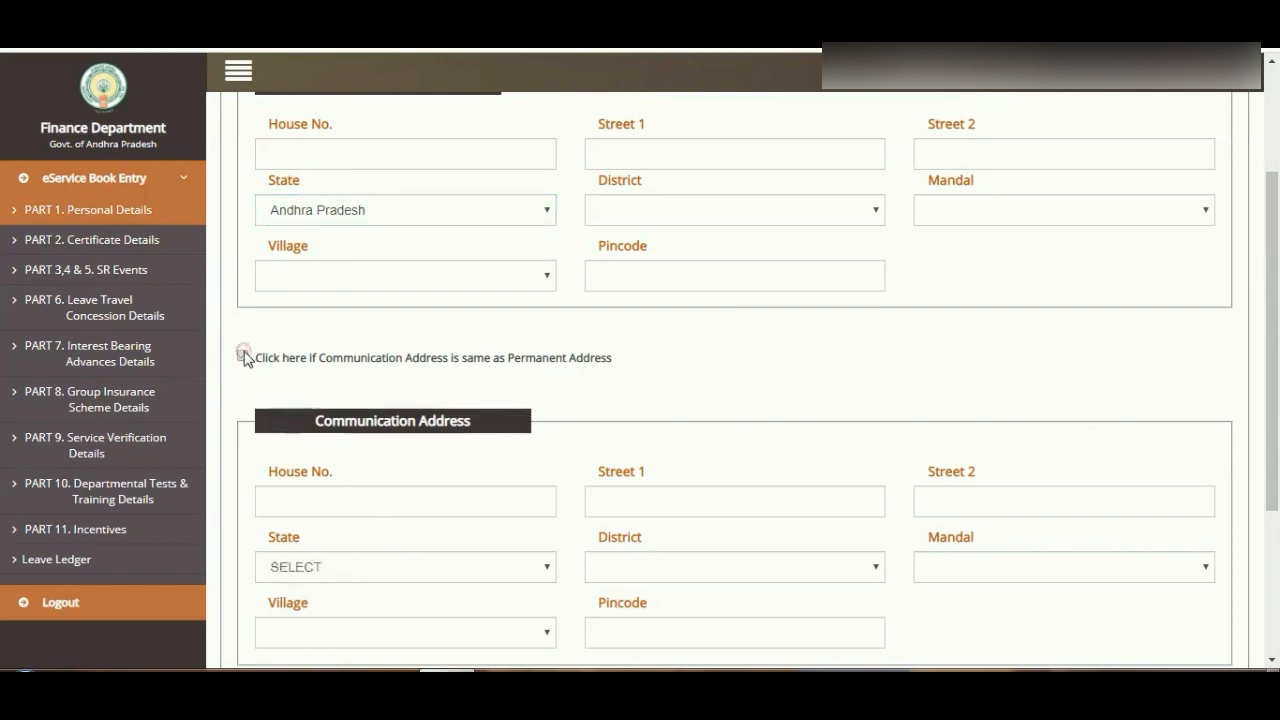
{"action": "scroll", "coordinate": [360, 255], "scroll_direction": "up", "scroll_amount": 2}
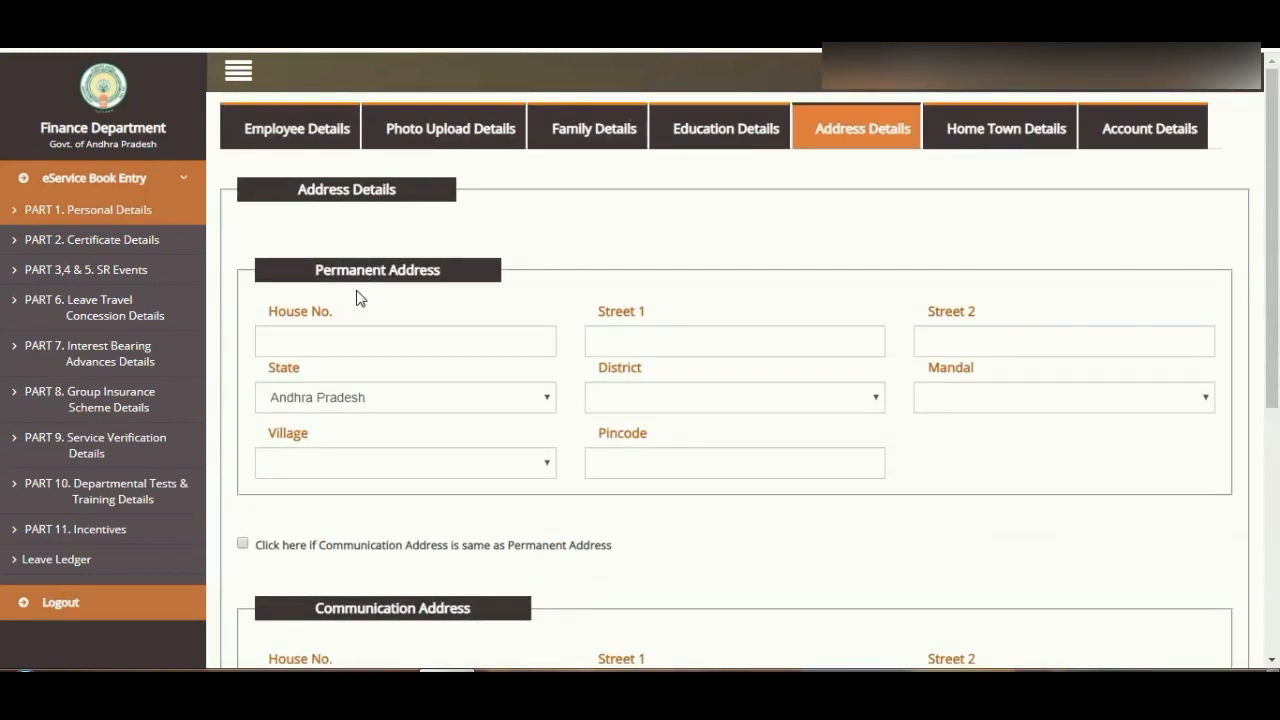
{"action": "scroll", "coordinate": [360, 297], "scroll_direction": "down", "scroll_amount": 2}
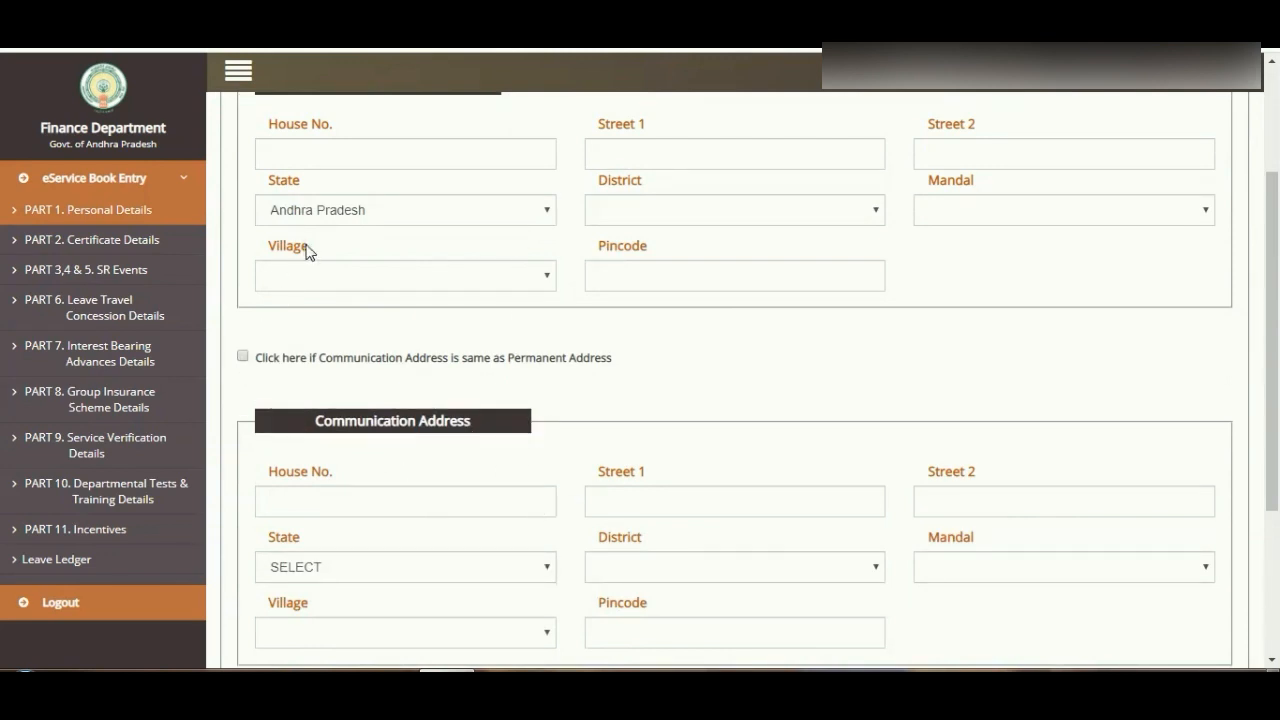
{"action": "scroll", "coordinate": [394, 240], "scroll_direction": "up", "scroll_amount": 1}
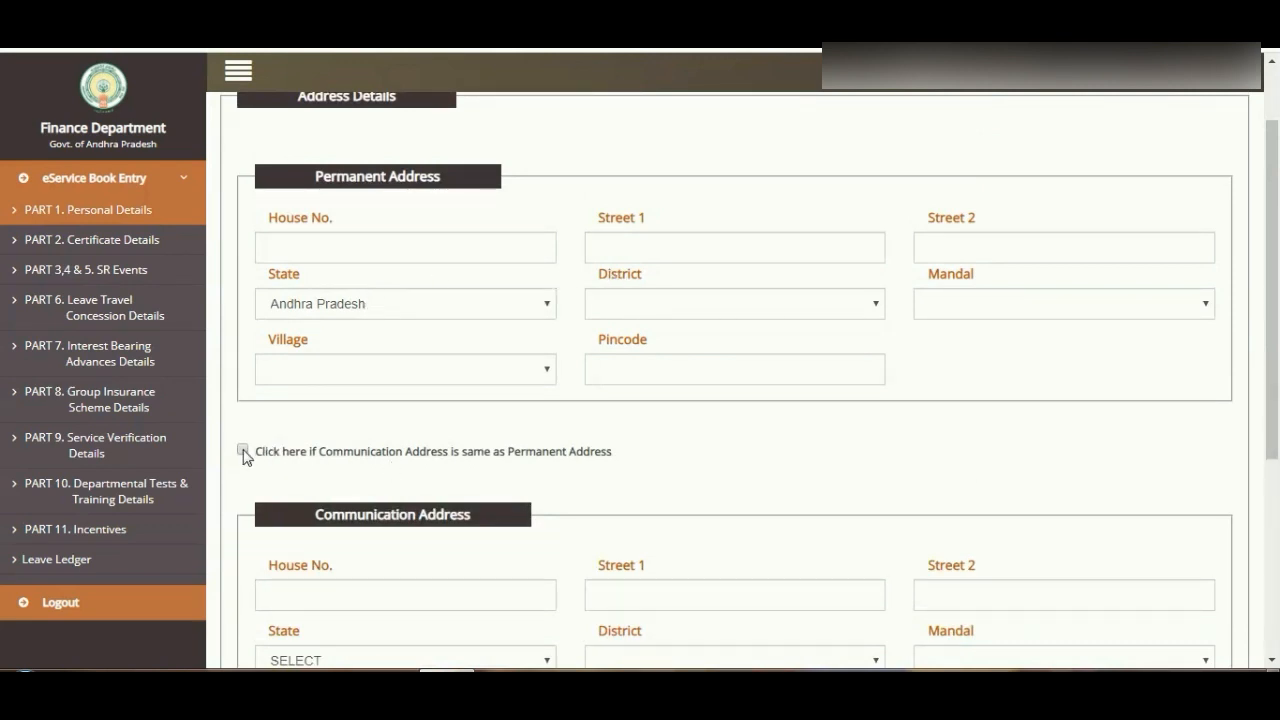
{"action": "scroll", "coordinate": [414, 451], "scroll_direction": "up", "scroll_amount": 1}
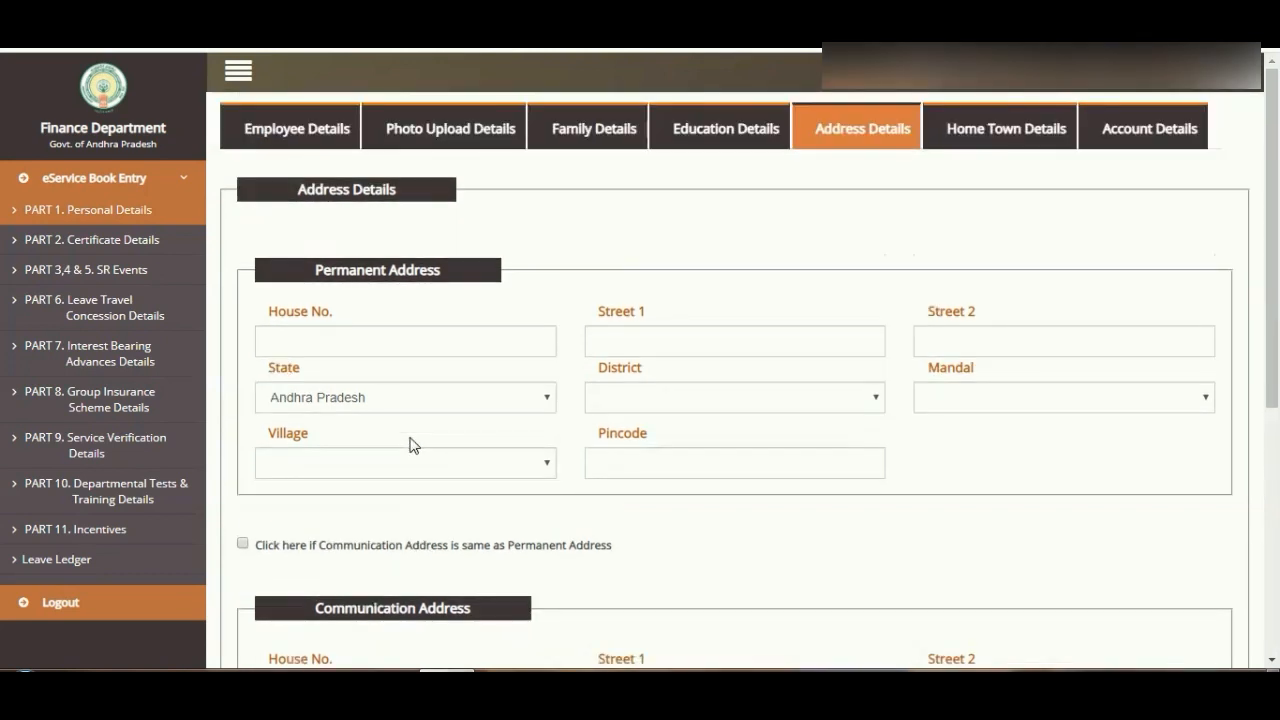
Open the Home Town Details section and read its note and form fields down to the end
{"action": "left_click", "coordinate": [1006, 132]}
{"action": "scroll", "coordinate": [903, 294], "scroll_direction": "down", "scroll_amount": 2}
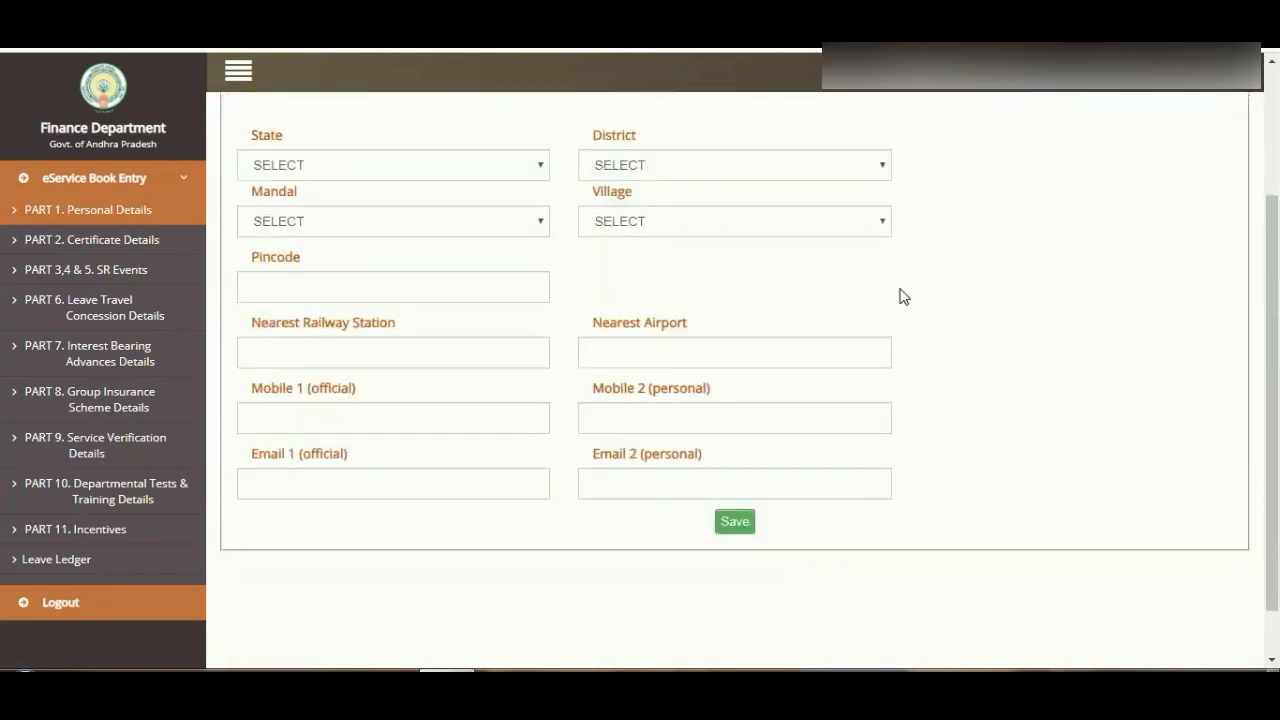
{"action": "scroll", "coordinate": [903, 294], "scroll_direction": "up", "scroll_amount": 2}
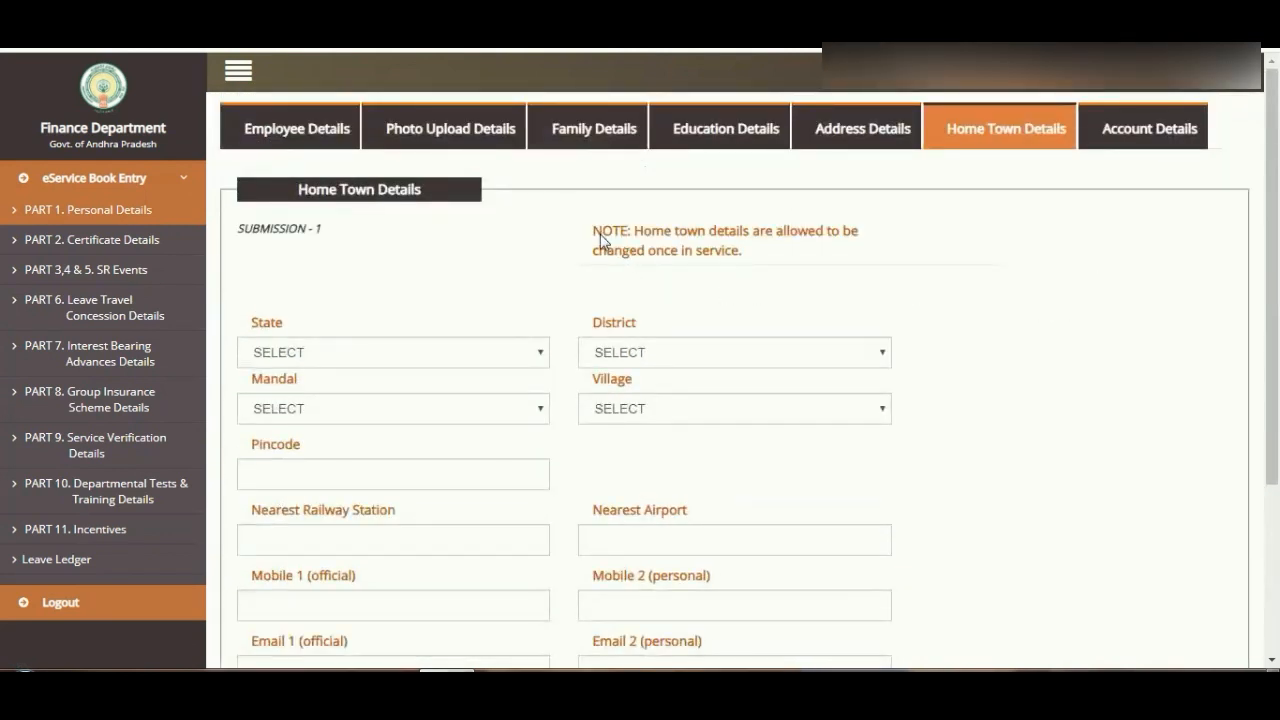
{"action": "left_click_drag", "start_coordinate": [592, 231], "coordinate": [754, 254]}
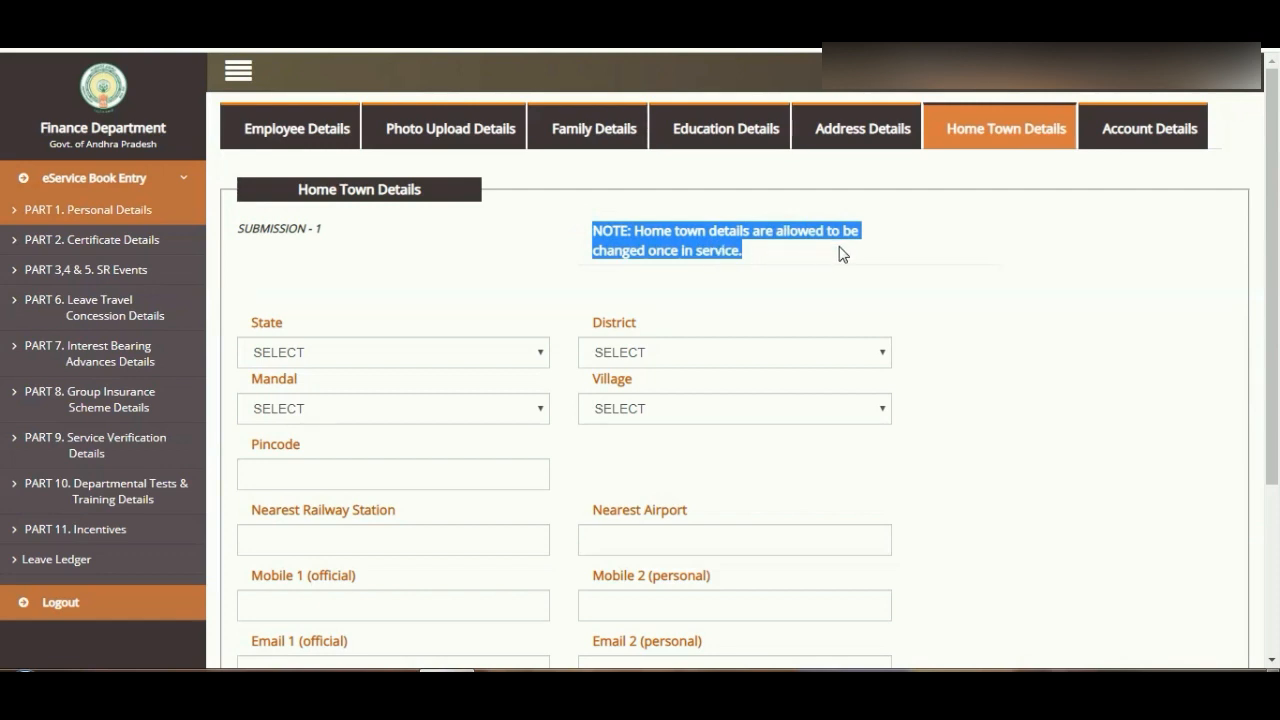
{"action": "left_click", "coordinate": [766, 268]}
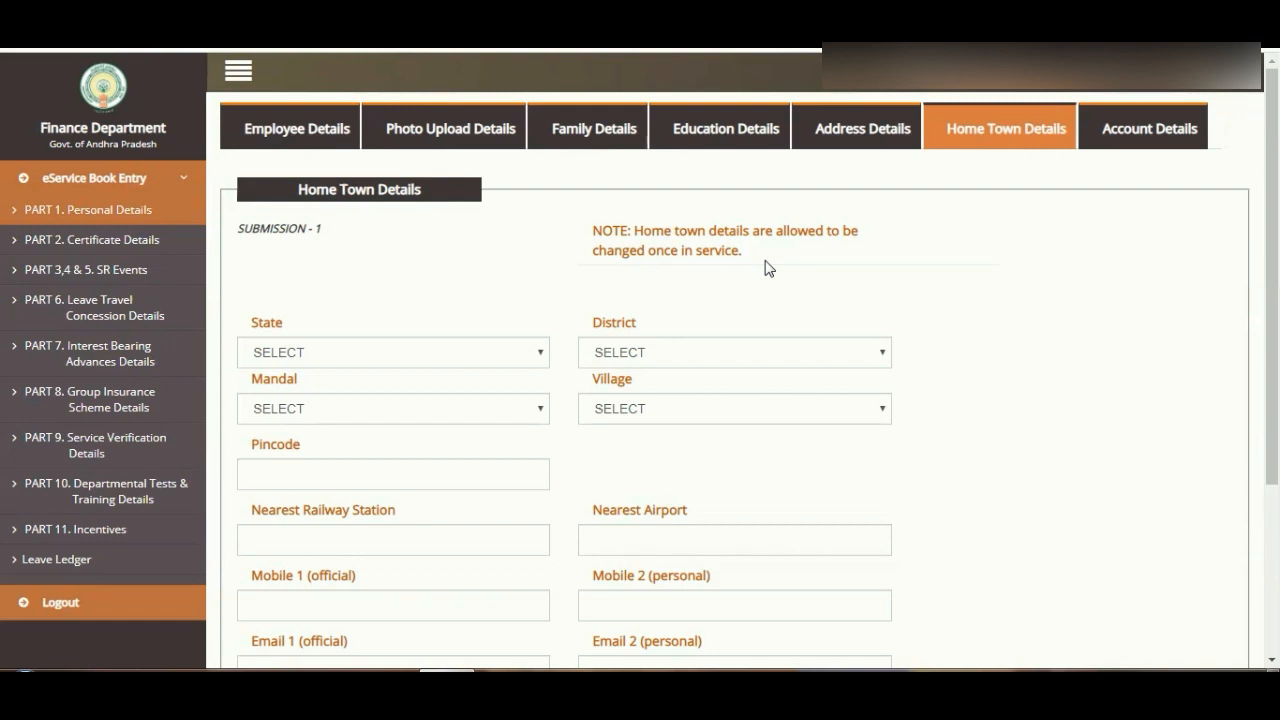
{"action": "scroll", "coordinate": [600, 395], "scroll_direction": "down", "scroll_amount": 3}
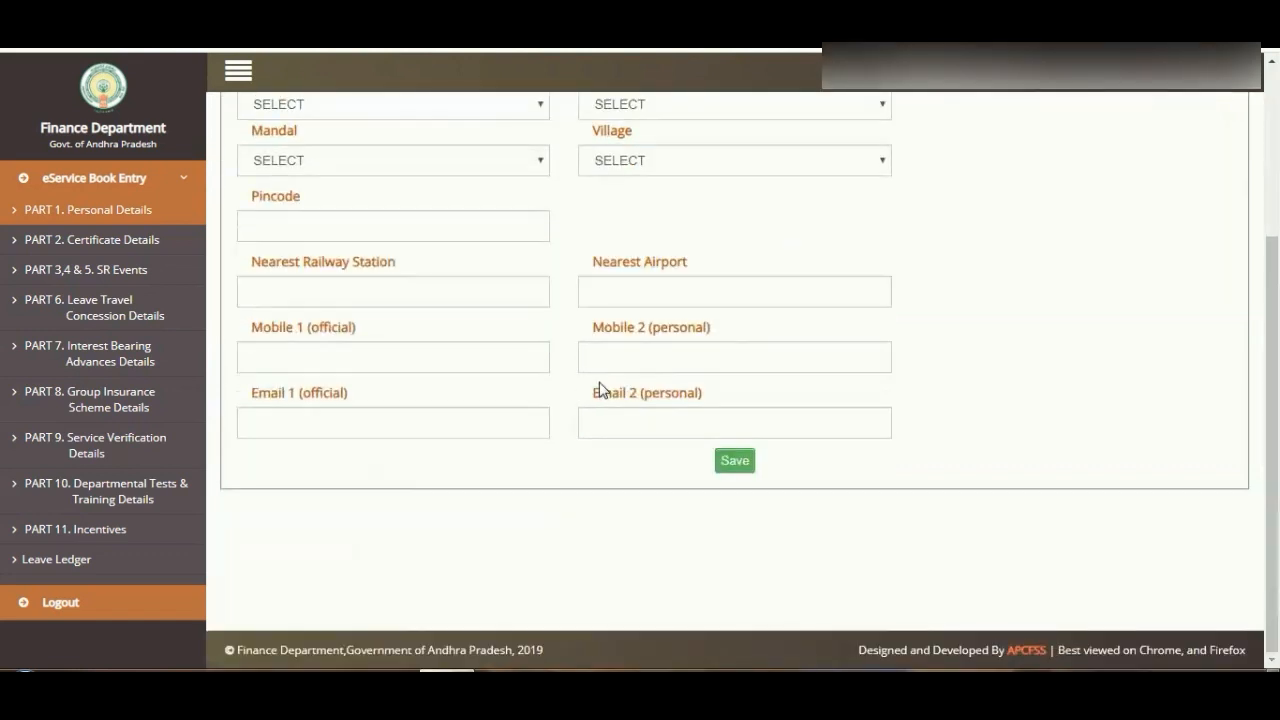
{"action": "scroll", "coordinate": [545, 357], "scroll_direction": "up", "scroll_amount": 2}
{"action": "scroll", "coordinate": [543, 357], "scroll_direction": "up", "scroll_amount": 1}
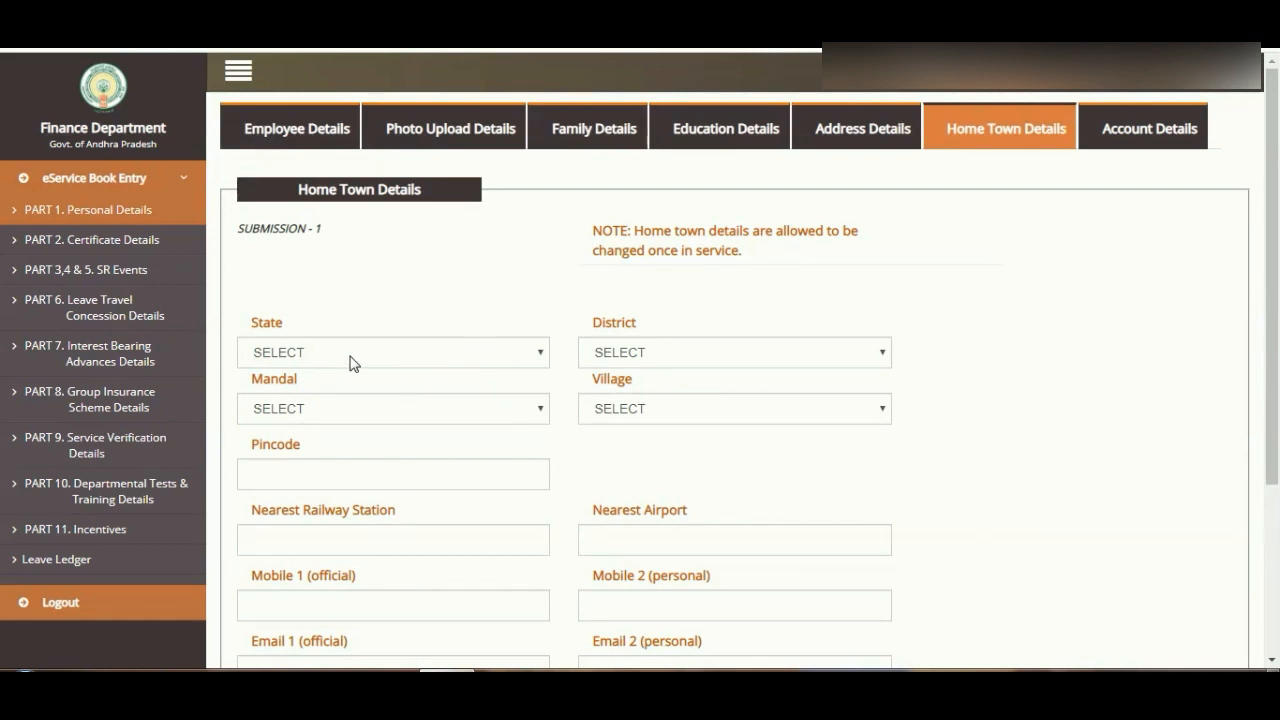
Check the available options for State, District, Village and Mandal in the home town form without choosing any
{"action": "left_click", "coordinate": [500, 358]}
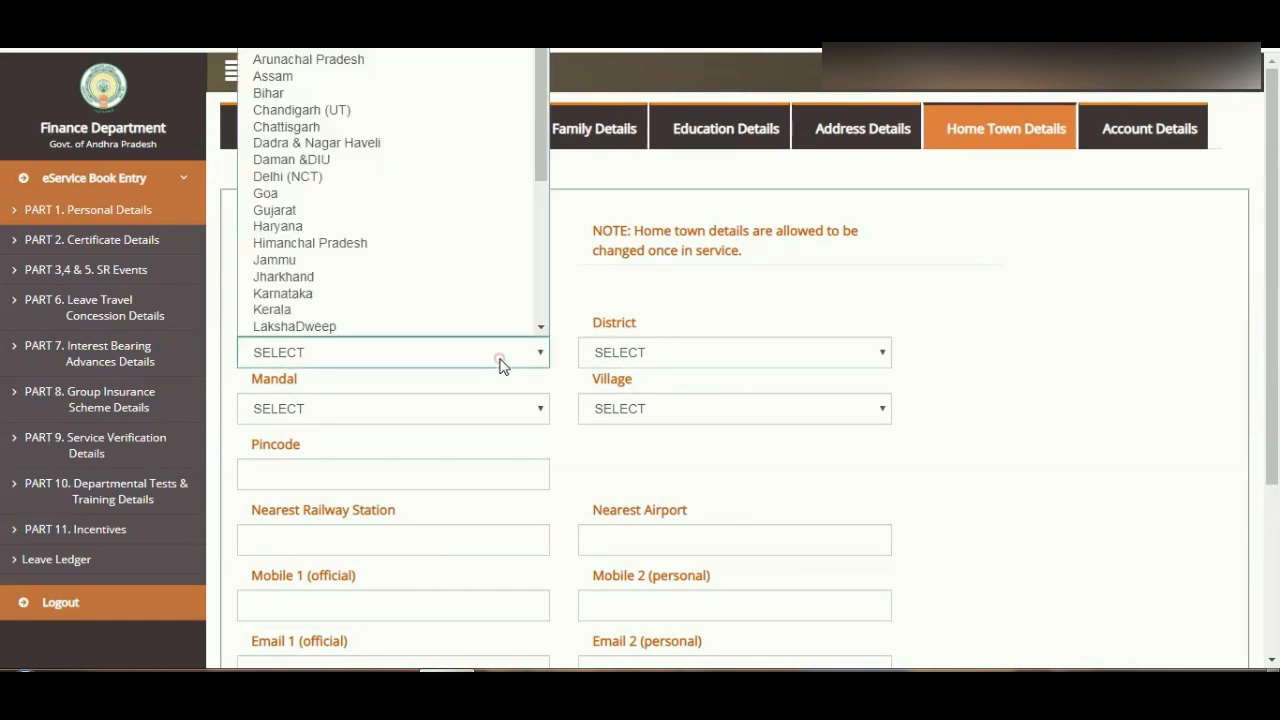
{"action": "left_click", "coordinate": [500, 352]}
{"action": "left_click", "coordinate": [623, 354]}
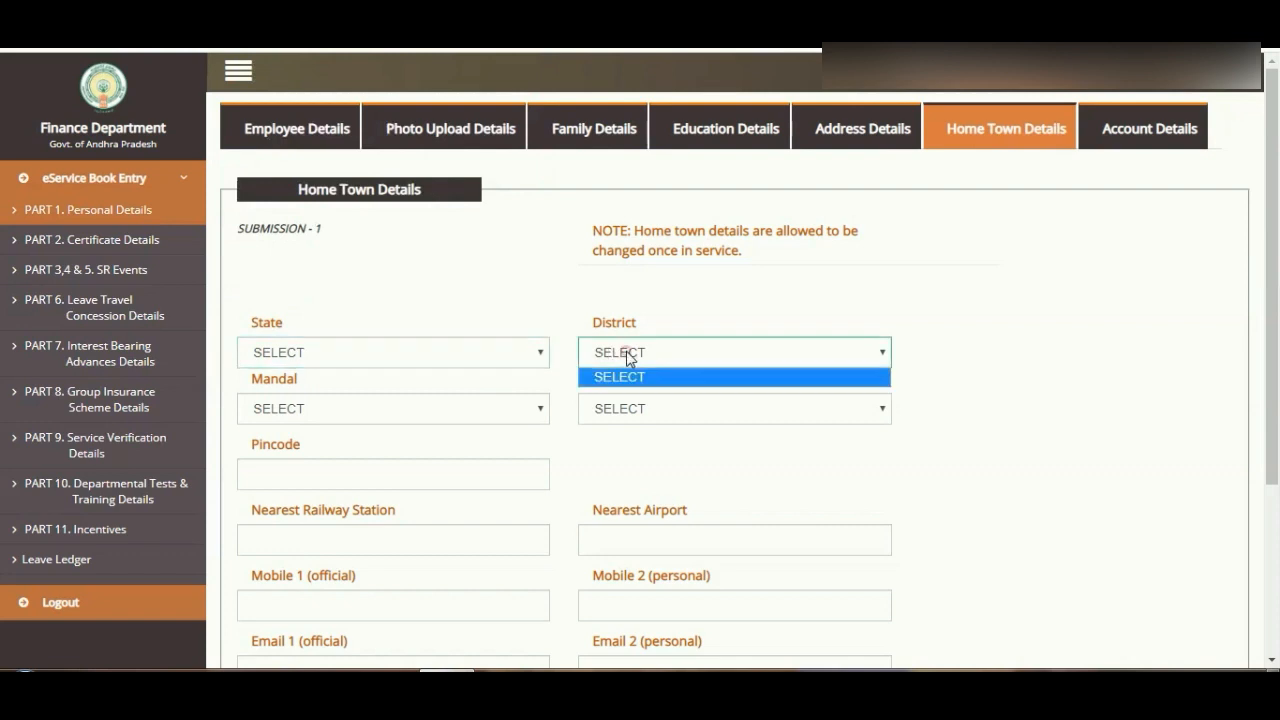
{"action": "left_click", "coordinate": [627, 356]}
{"action": "left_click", "coordinate": [617, 408]}
{"action": "left_click", "coordinate": [610, 408]}
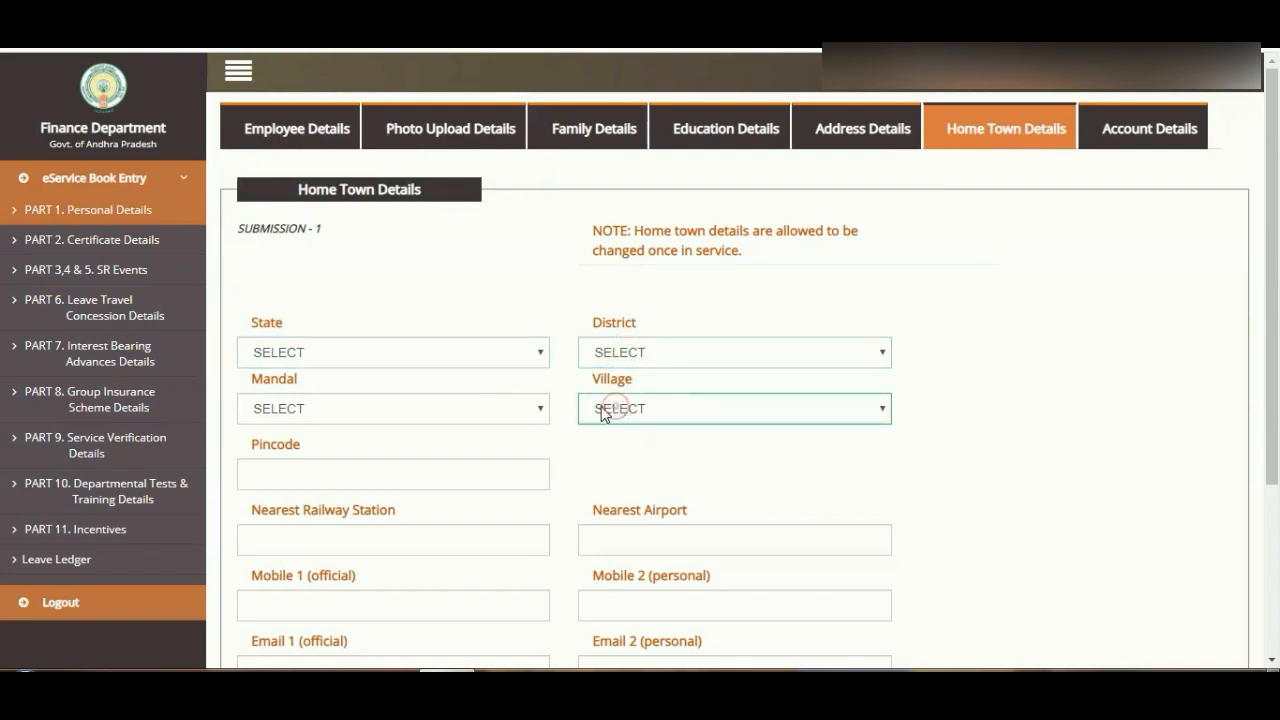
{"action": "left_click", "coordinate": [434, 408]}
{"action": "left_click", "coordinate": [432, 406]}
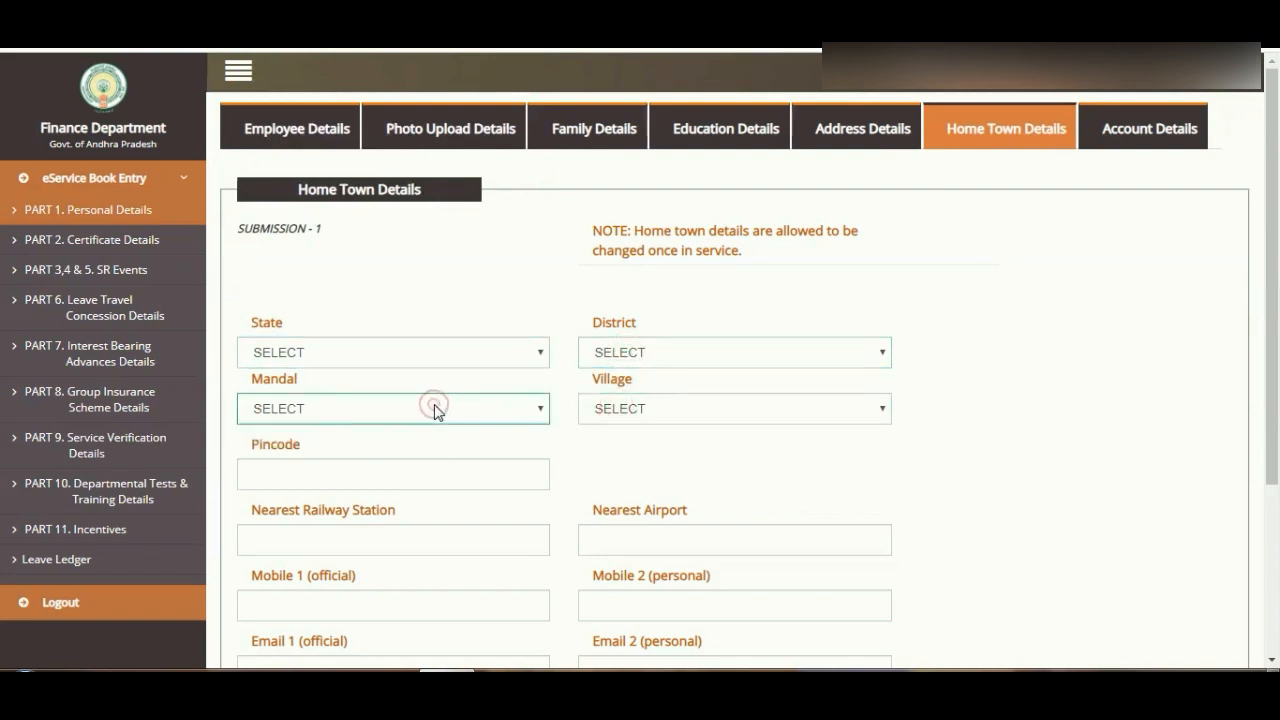
Set the home town State to Andhra Pradesh and check the Mandal and District choices
{"action": "left_click", "coordinate": [430, 352]}
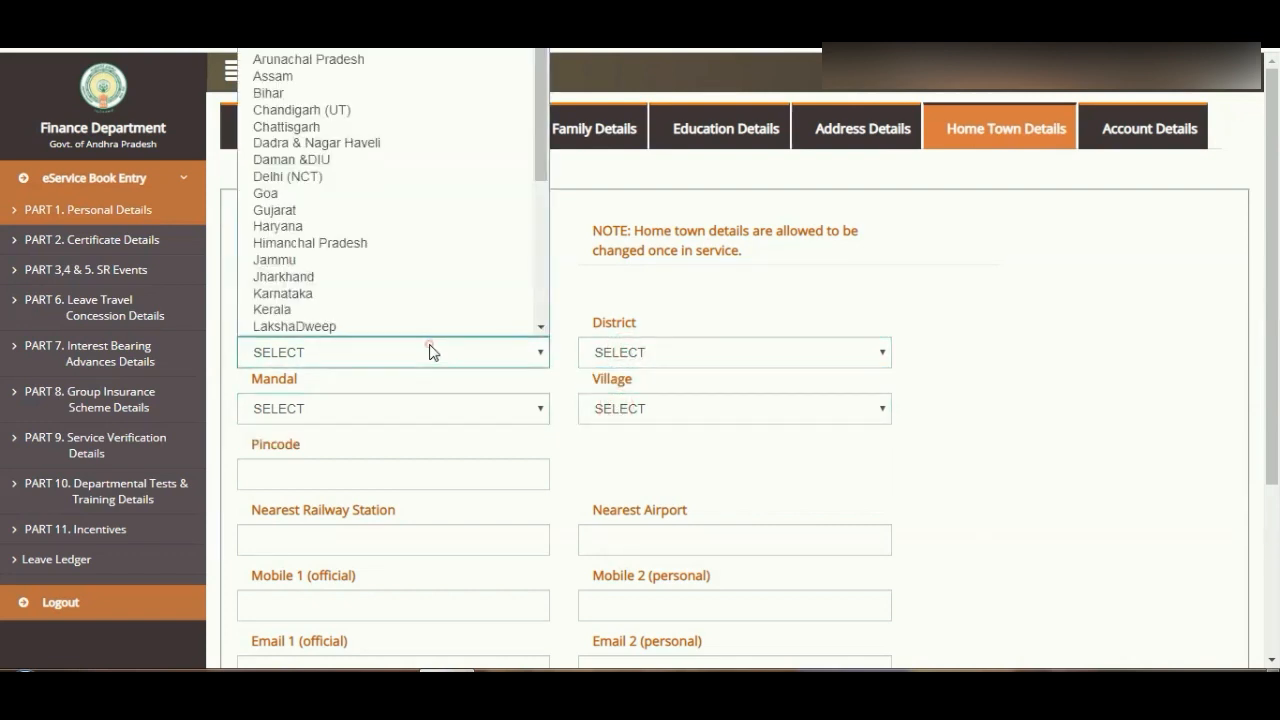
{"action": "left_click", "coordinate": [390, 50]}
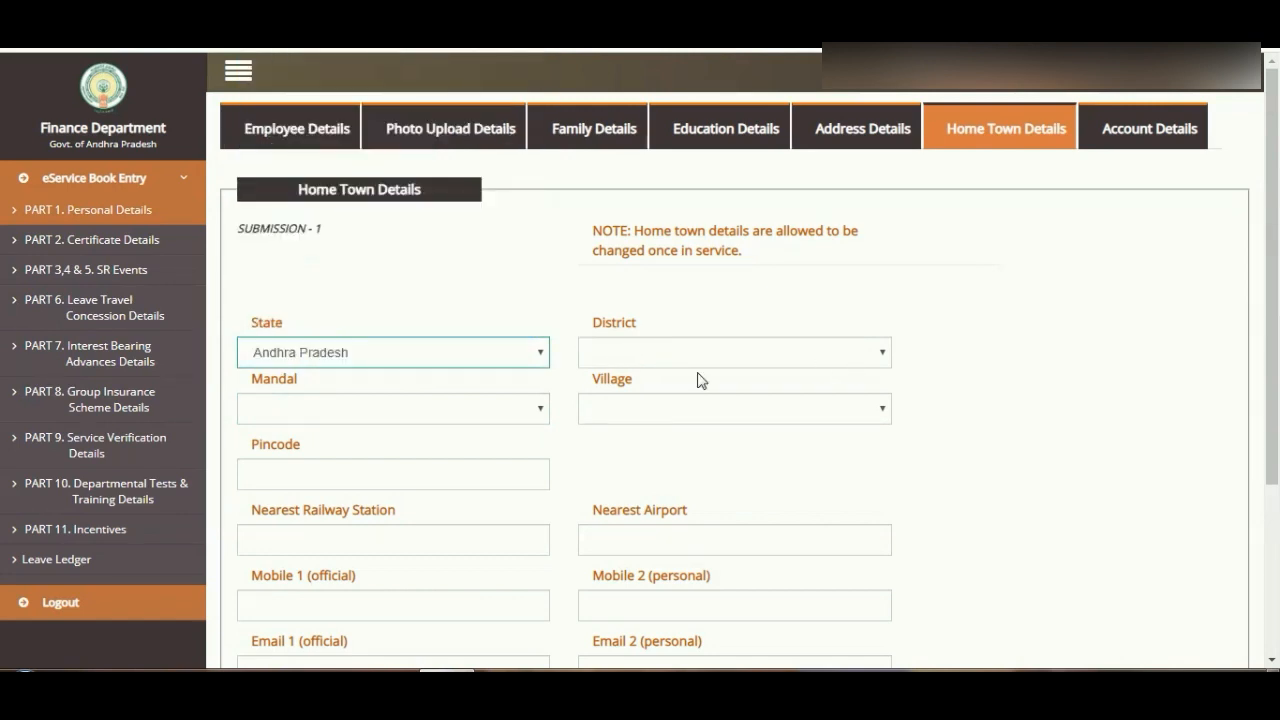
{"action": "left_click", "coordinate": [522, 405]}
{"action": "left_click", "coordinate": [652, 350]}
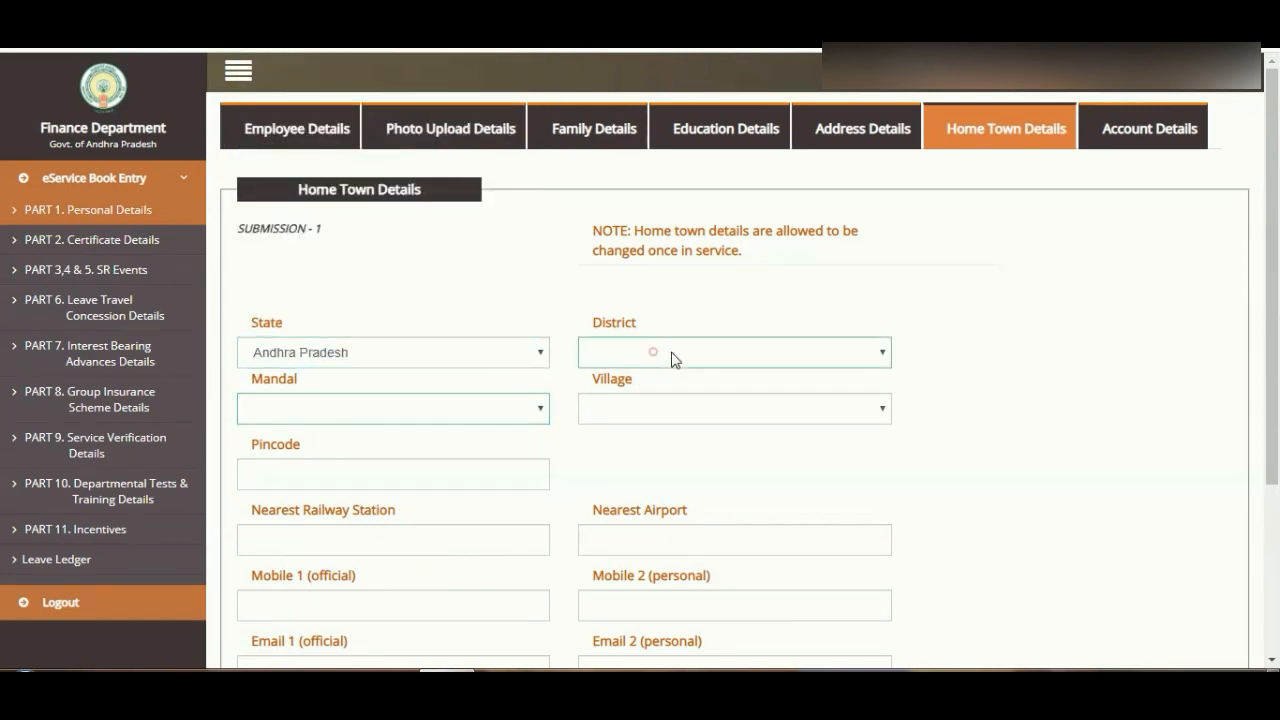
Review the remaining home town fields from Pincode to the email entries, closing the Windows color scheme prompt without choosing an option
{"action": "scroll", "coordinate": [466, 409], "scroll_direction": "down", "scroll_amount": 1}
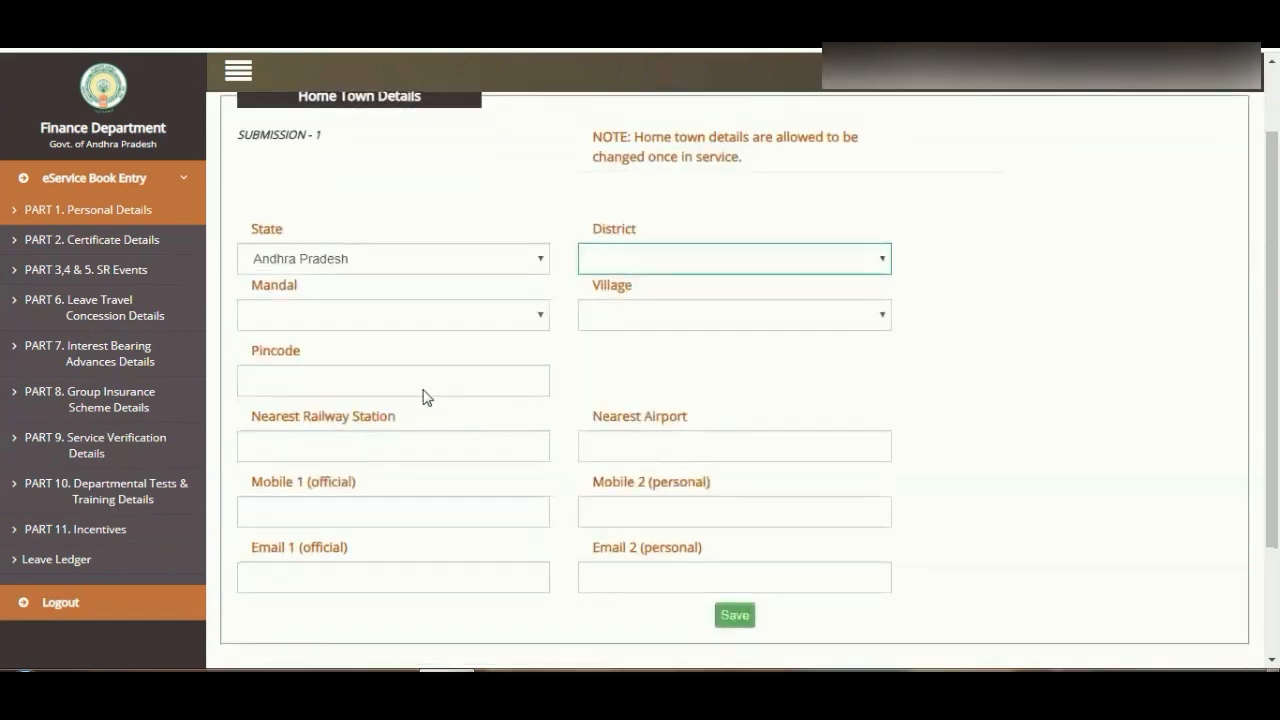
{"action": "scroll", "coordinate": [393, 372], "scroll_direction": "down", "scroll_amount": 1}
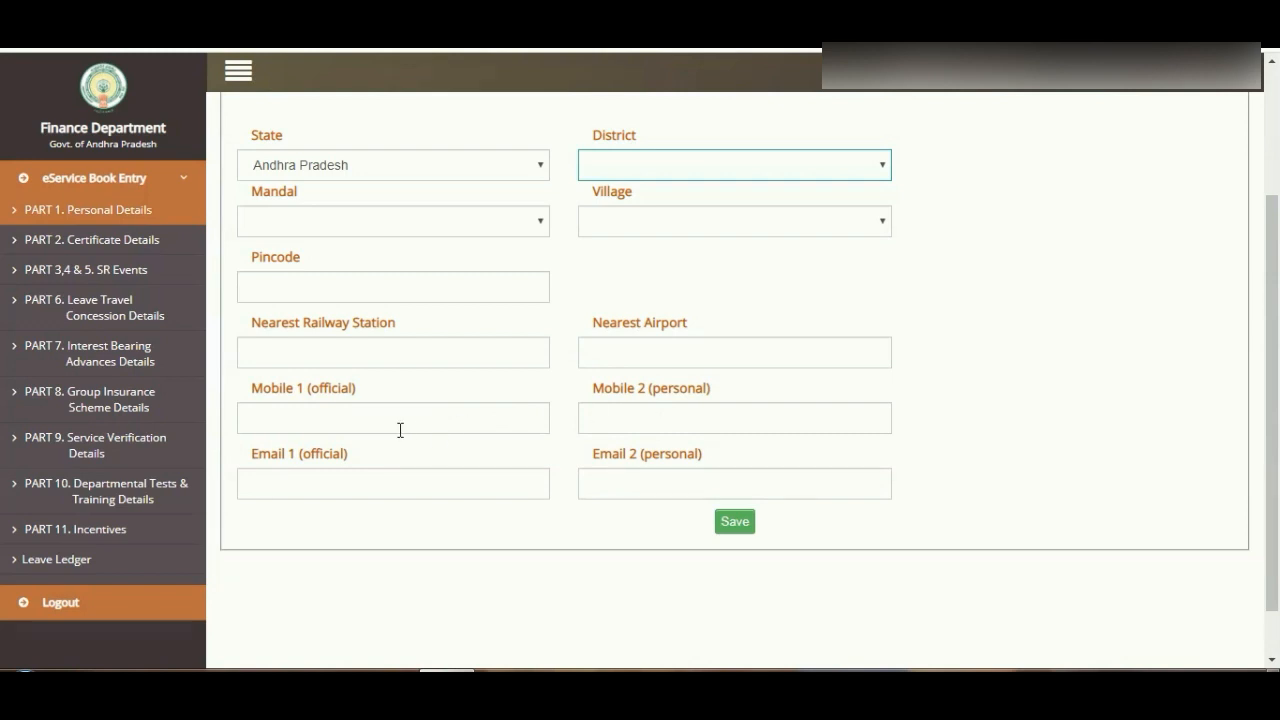
{"action": "left_click", "coordinate": [367, 487]}
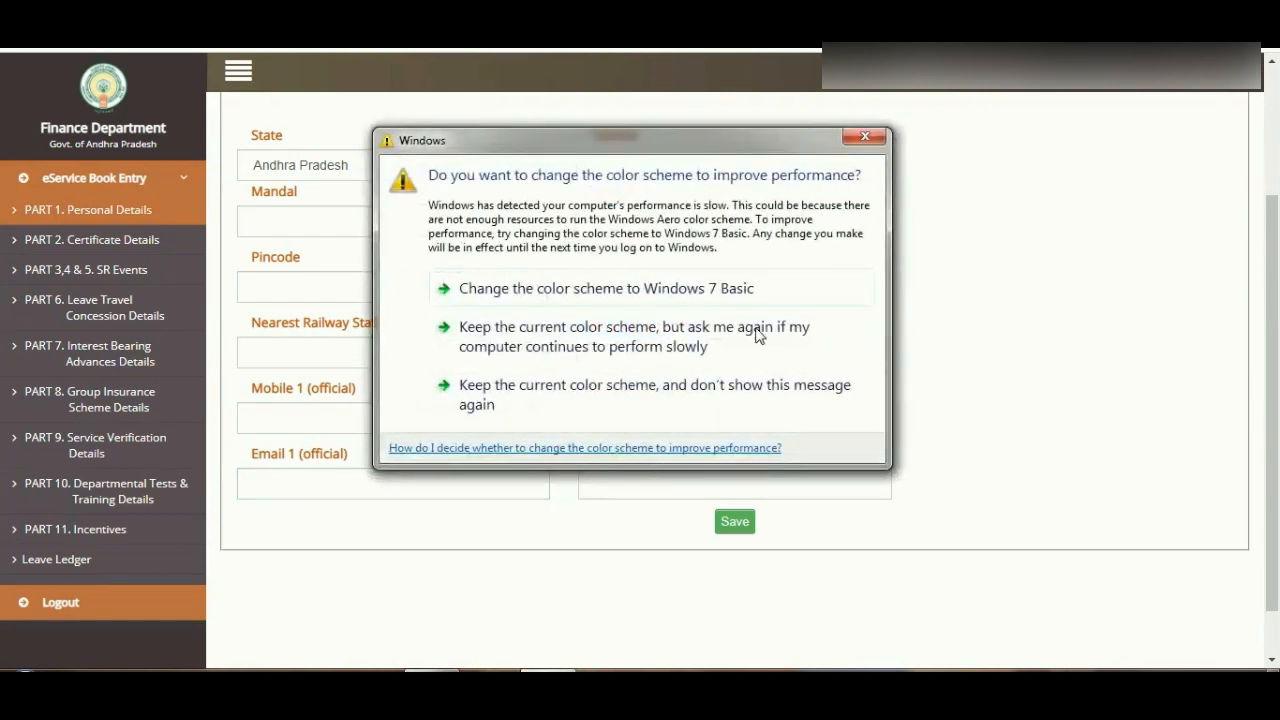
{"action": "left_click", "coordinate": [850, 139]}
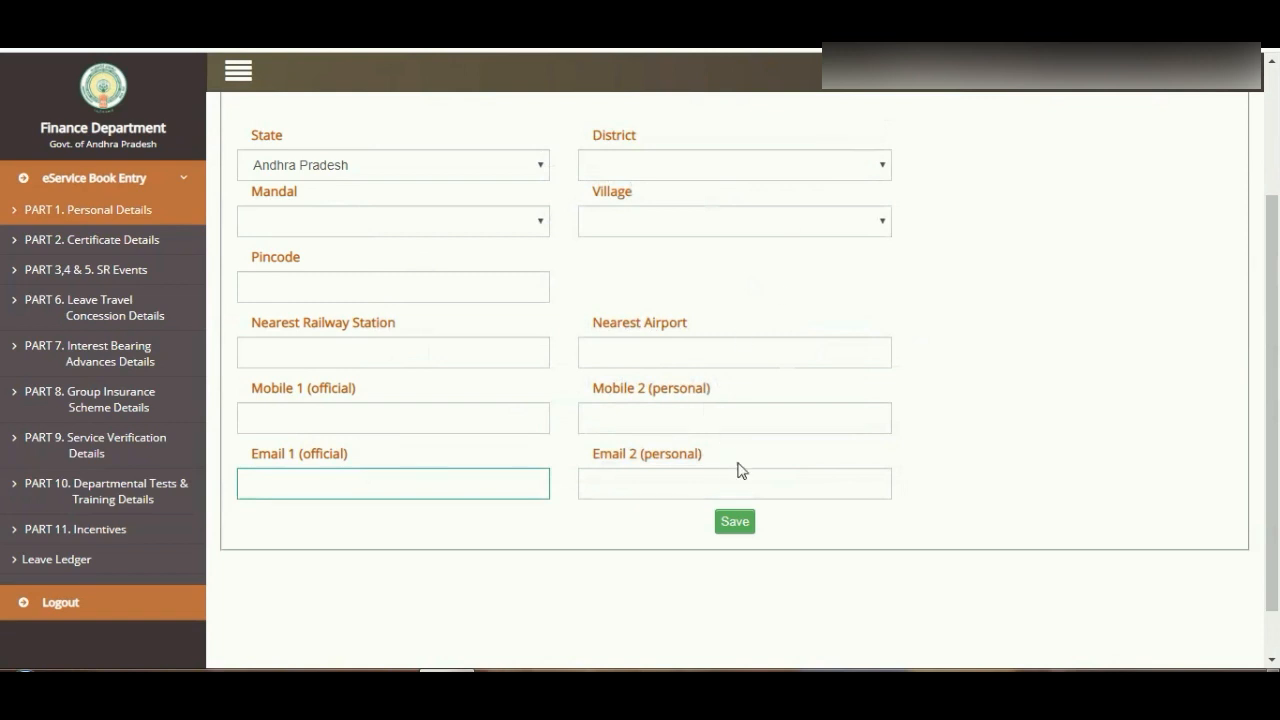
{"action": "scroll", "coordinate": [780, 406], "scroll_direction": "up", "scroll_amount": 2}
{"action": "scroll", "coordinate": [780, 406], "scroll_direction": "down", "scroll_amount": 3}
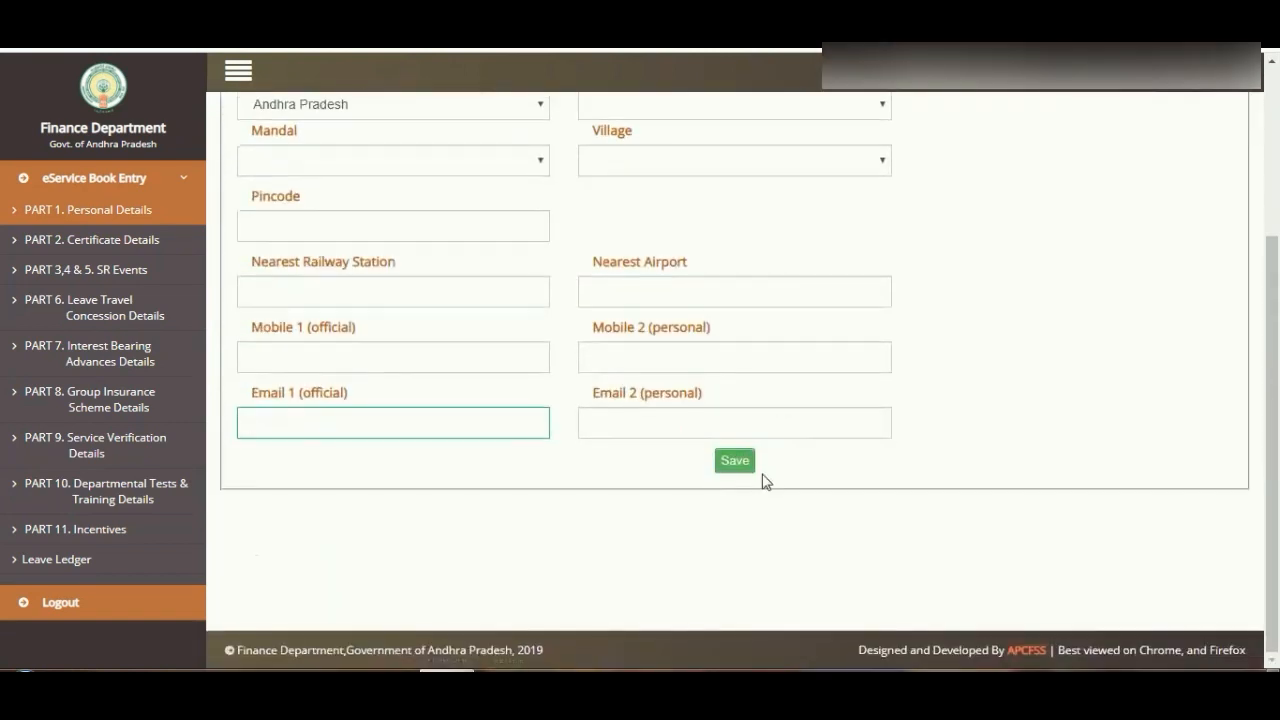
{"action": "scroll", "coordinate": [766, 411], "scroll_direction": "up", "scroll_amount": 3}
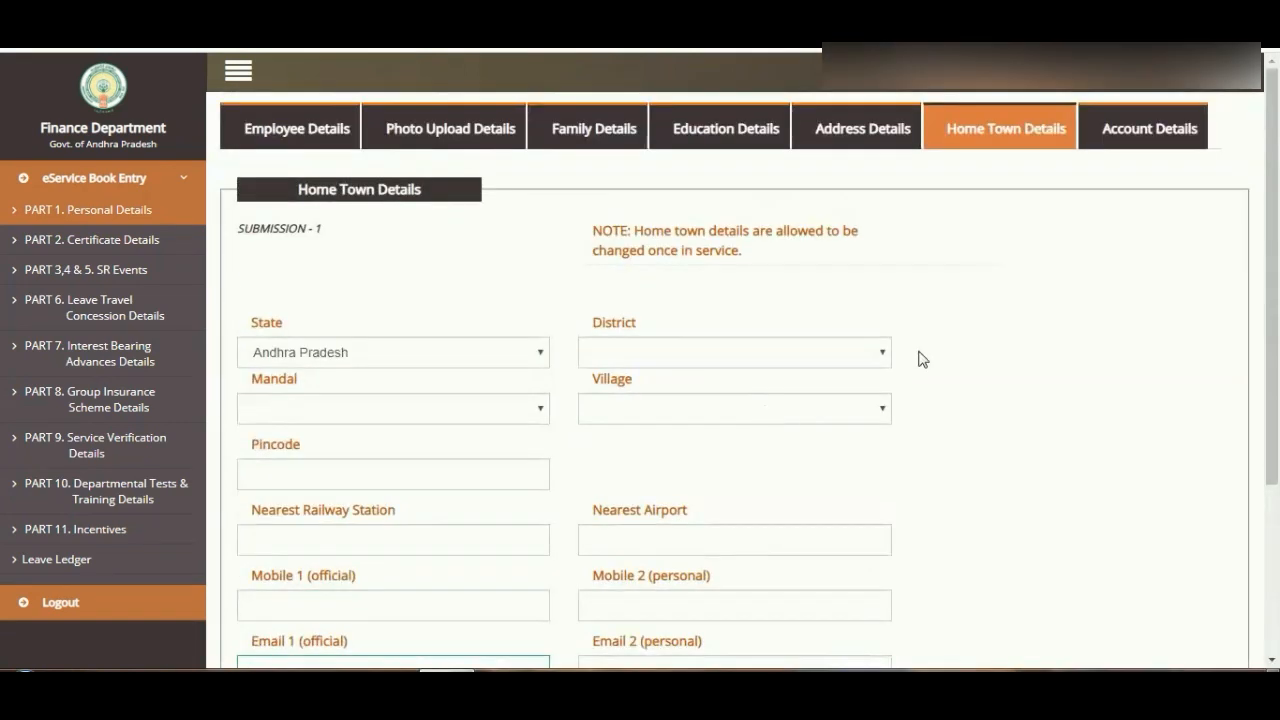
Open the Account Details section and look over its bank account fields and document uploads, leaving Account Number blank
{"action": "left_click", "coordinate": [1139, 136]}
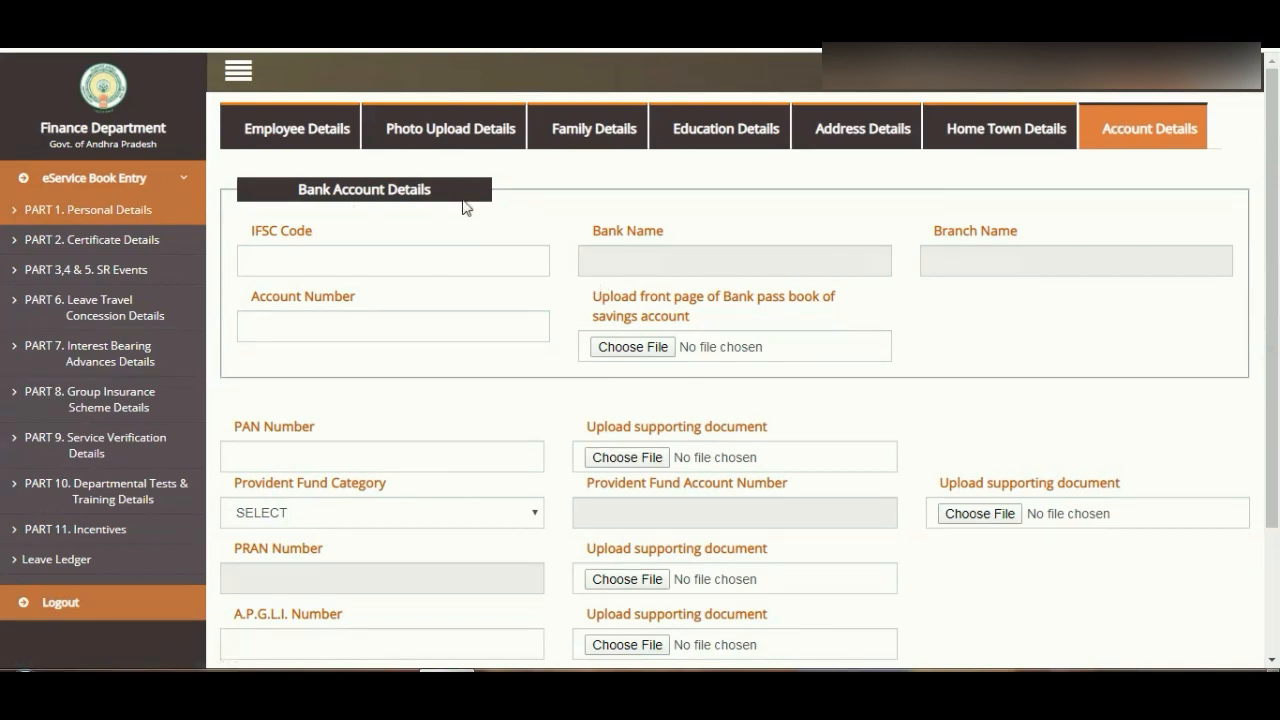
{"action": "scroll", "coordinate": [485, 258], "scroll_direction": "down", "scroll_amount": 1}
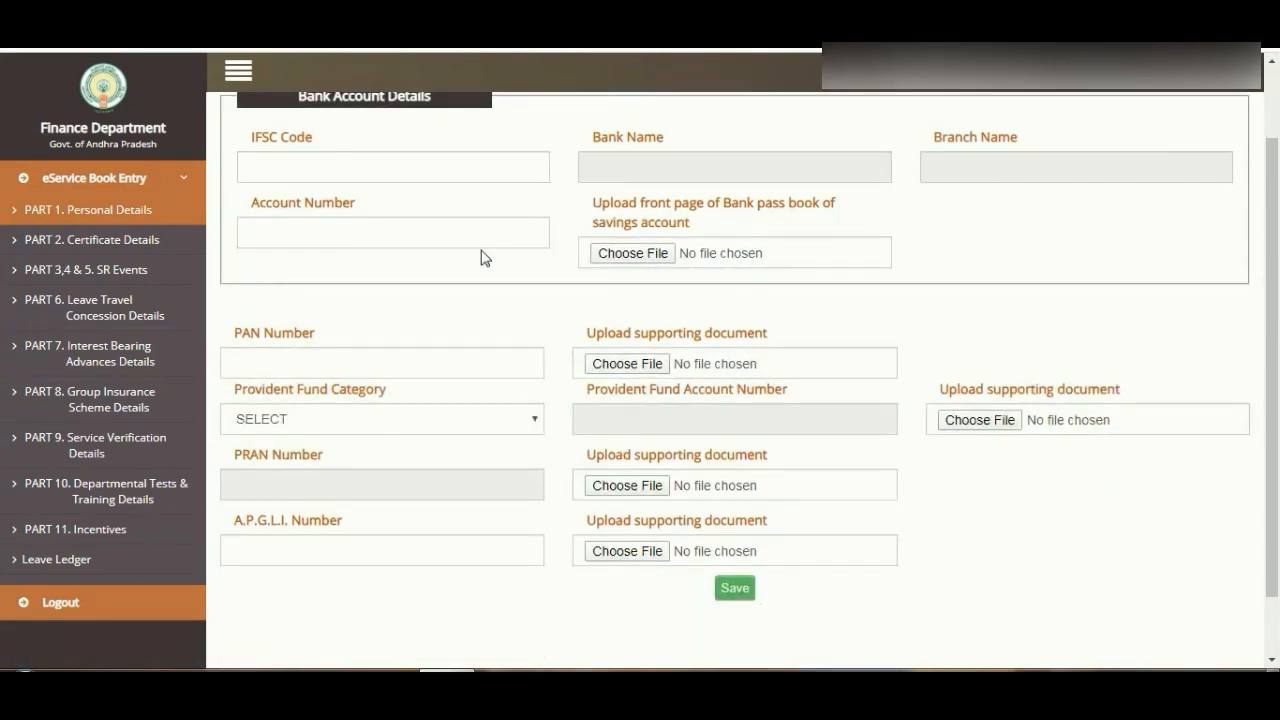
{"action": "scroll", "coordinate": [481, 255], "scroll_direction": "up", "scroll_amount": 1}
{"action": "scroll", "coordinate": [483, 248], "scroll_direction": "down", "scroll_amount": 1}
{"action": "scroll", "coordinate": [483, 250], "scroll_direction": "up", "scroll_amount": 1}
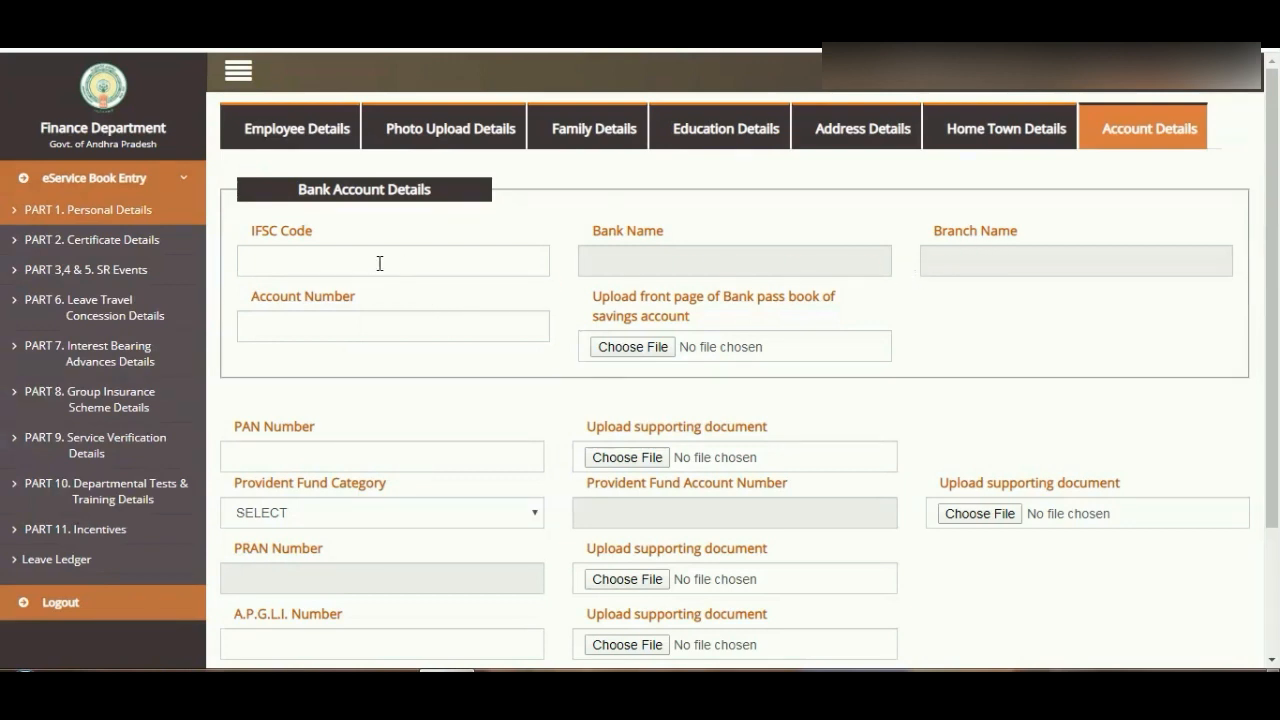
{"action": "left_click", "coordinate": [360, 333]}
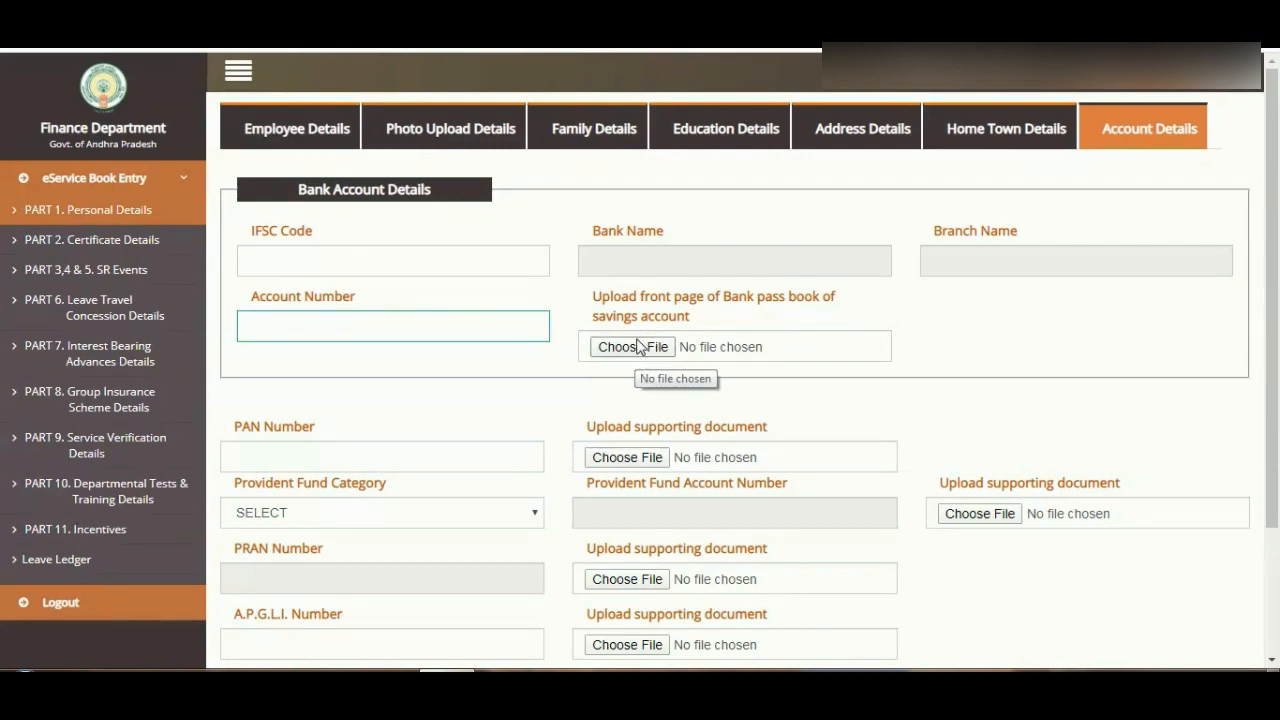
{"action": "scroll", "coordinate": [640, 348], "scroll_direction": "down", "scroll_amount": 2}
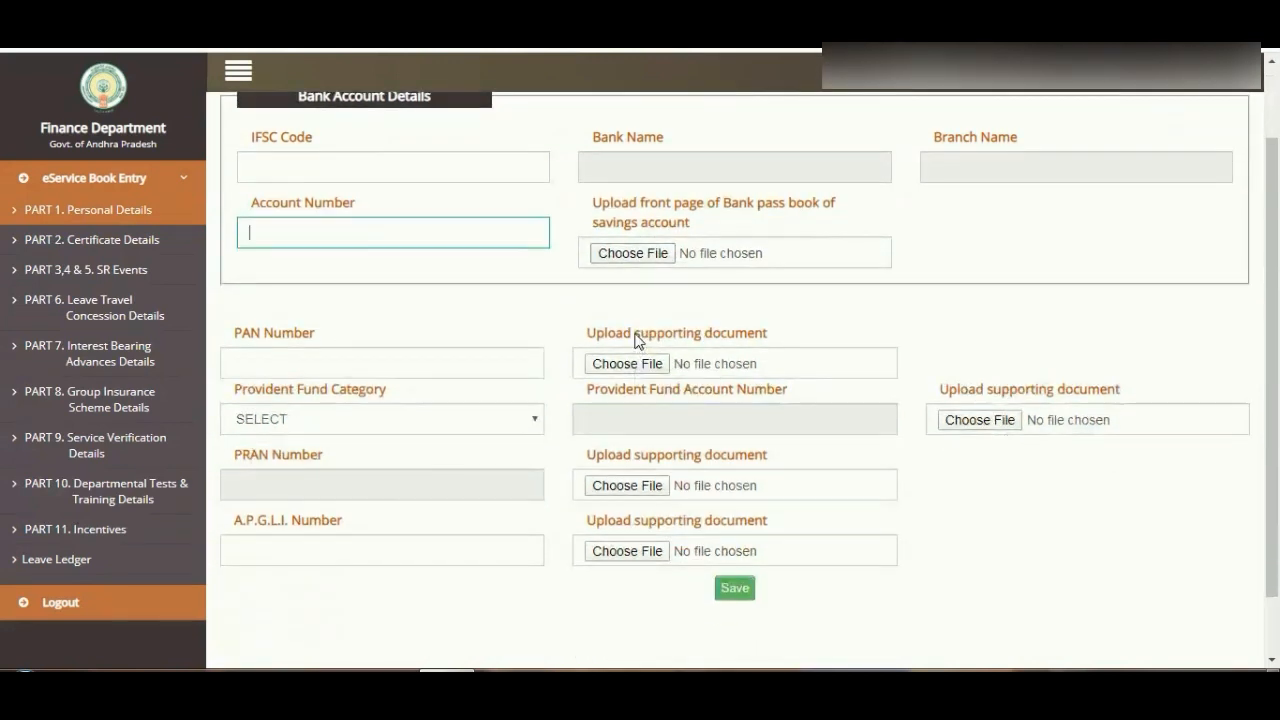
Set the Provident Fund Category to CPS, dismissing the Windows color scheme prompt and leaving the PAN and PRAN numbers blank
{"action": "left_click", "coordinate": [318, 367]}
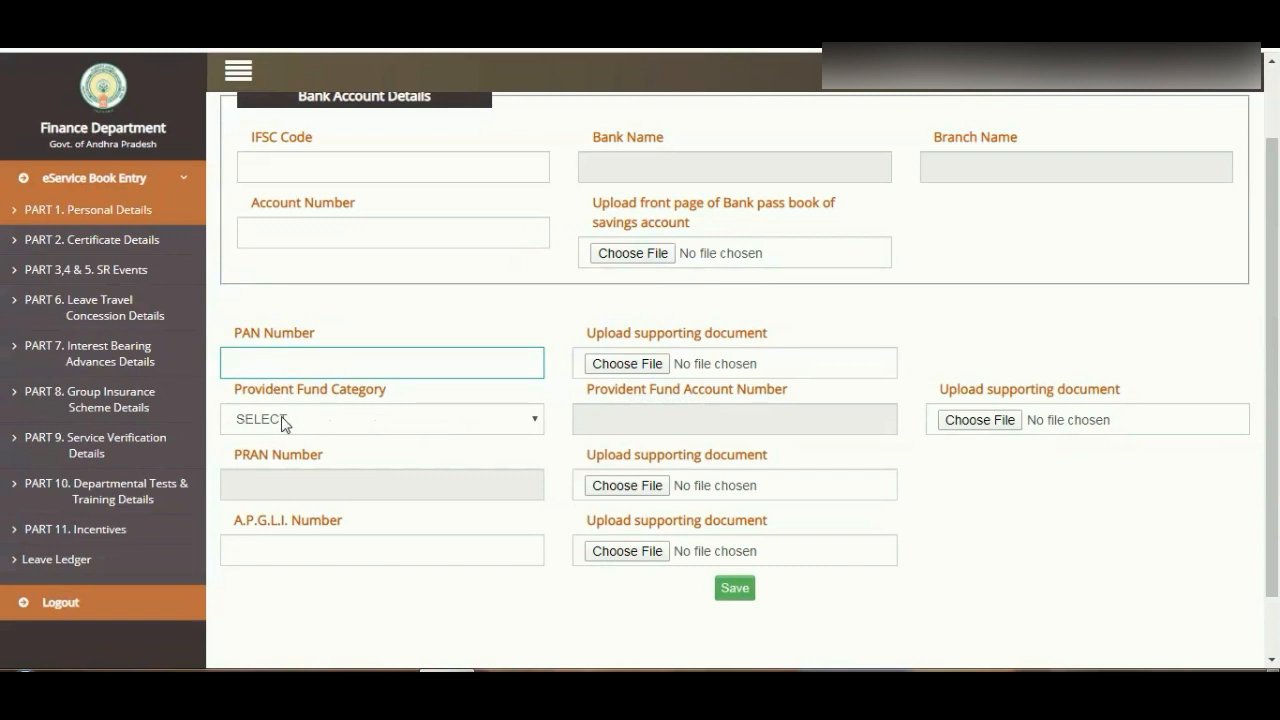
{"action": "left_click", "coordinate": [416, 421]}
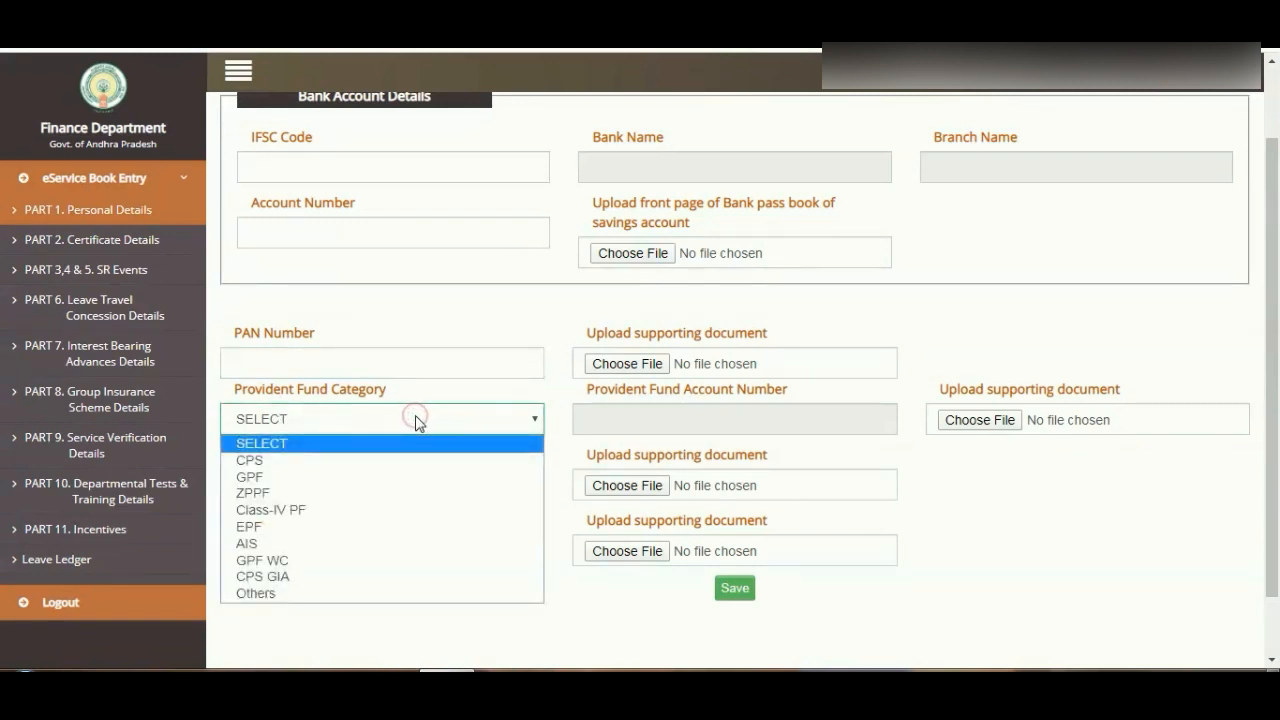
{"action": "left_click", "coordinate": [413, 420]}
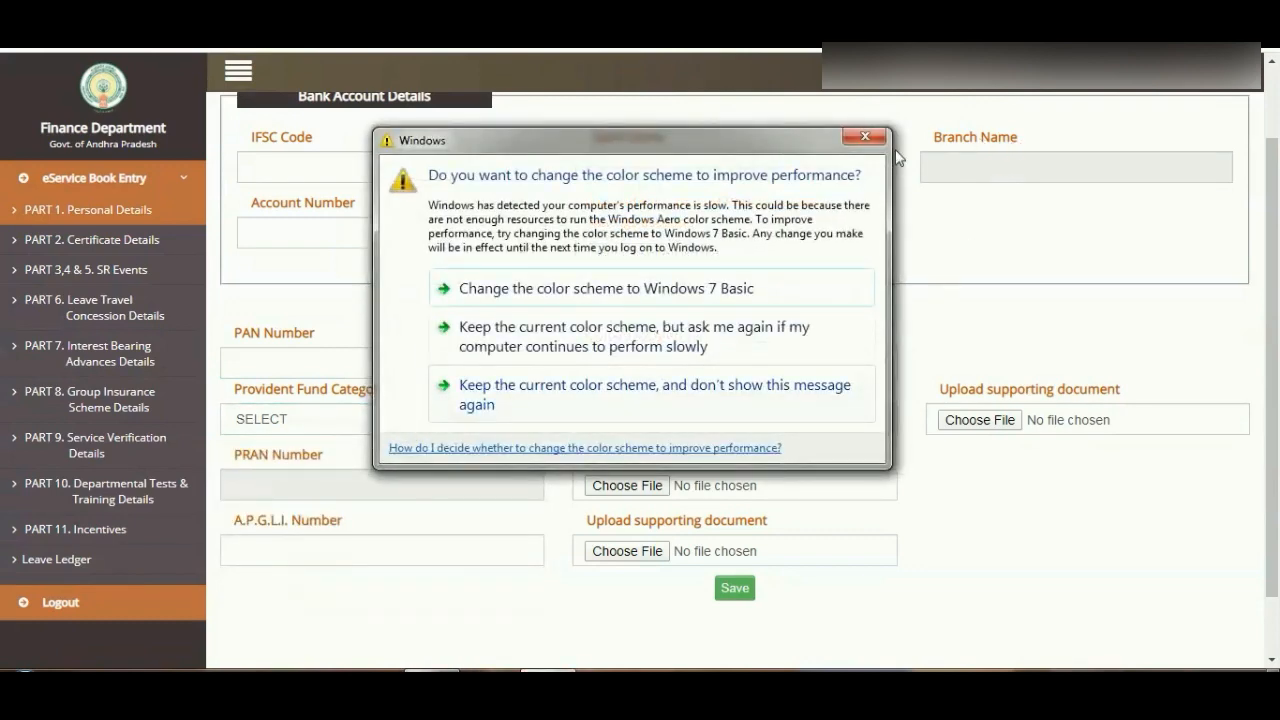
{"action": "left_click", "coordinate": [630, 345]}
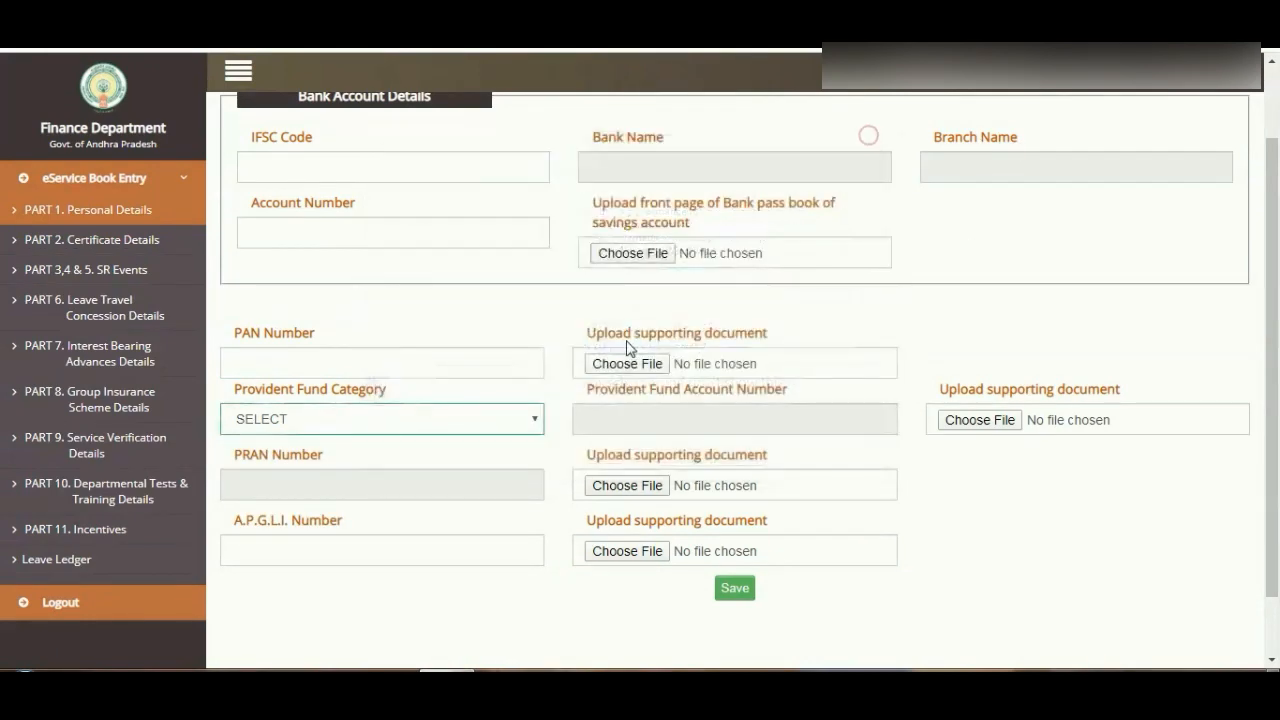
{"action": "left_click", "coordinate": [483, 421]}
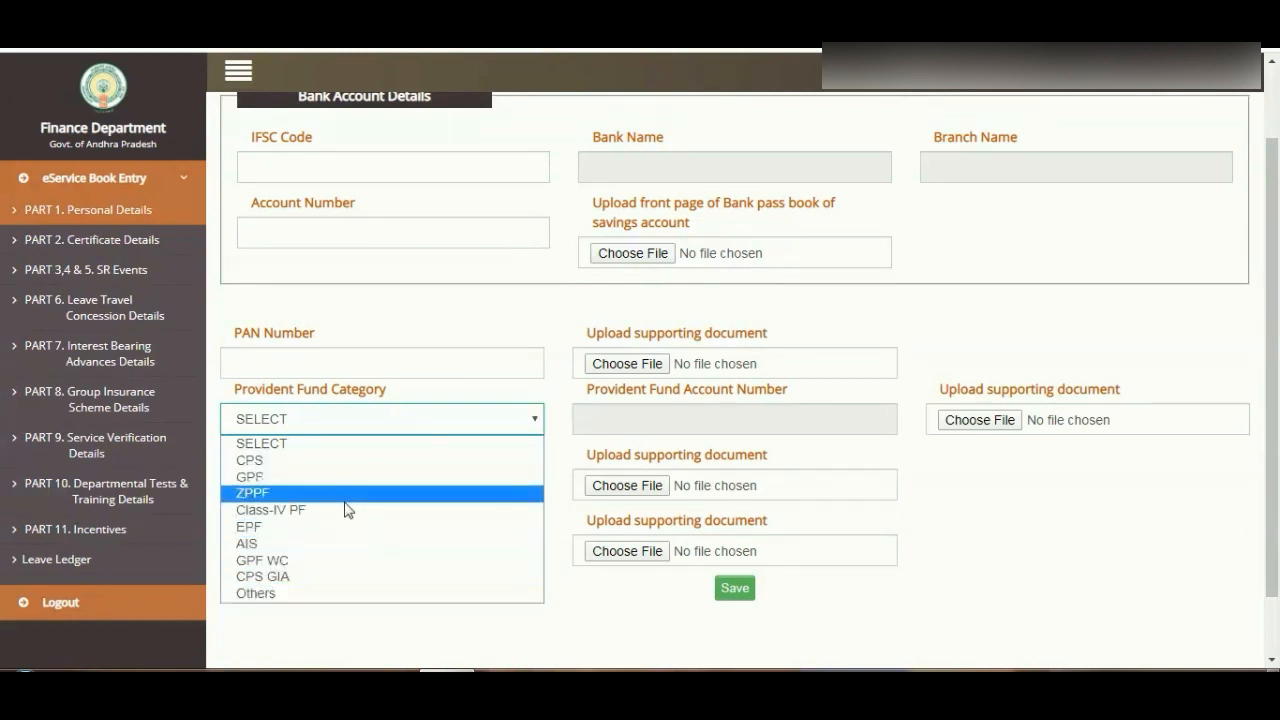
{"action": "left_click", "coordinate": [314, 462]}
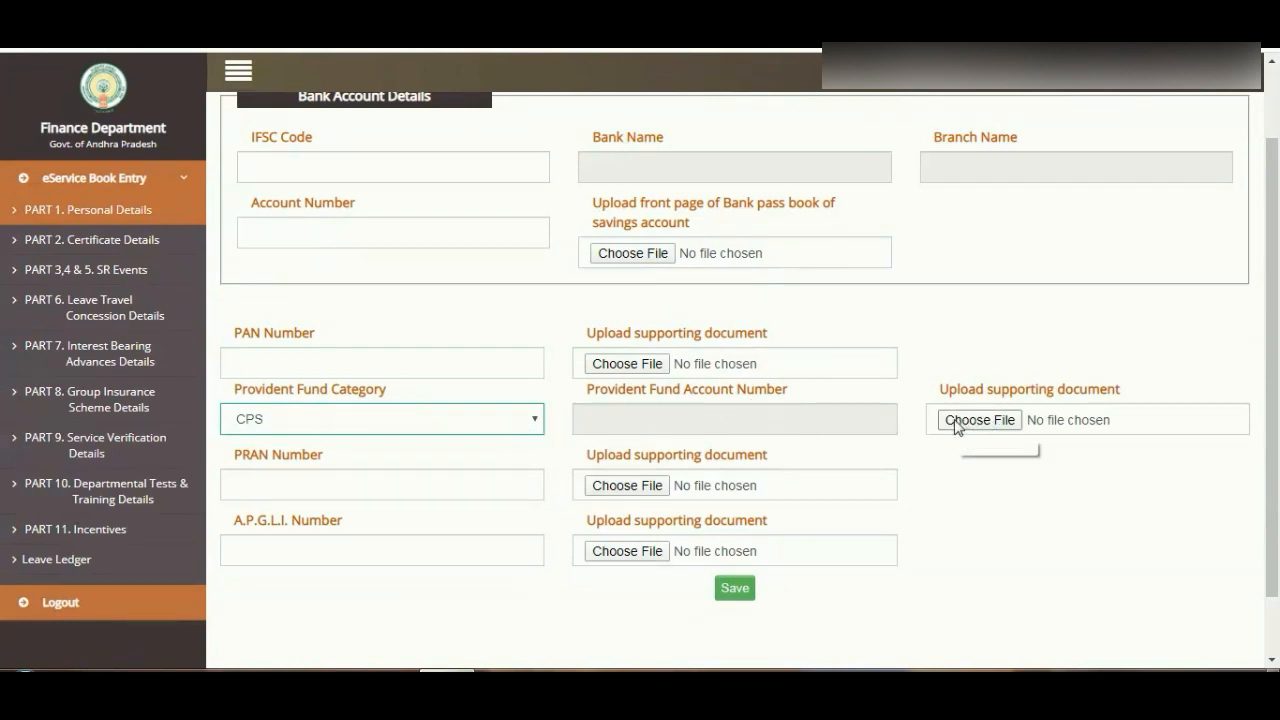
{"action": "left_click", "coordinate": [384, 489]}
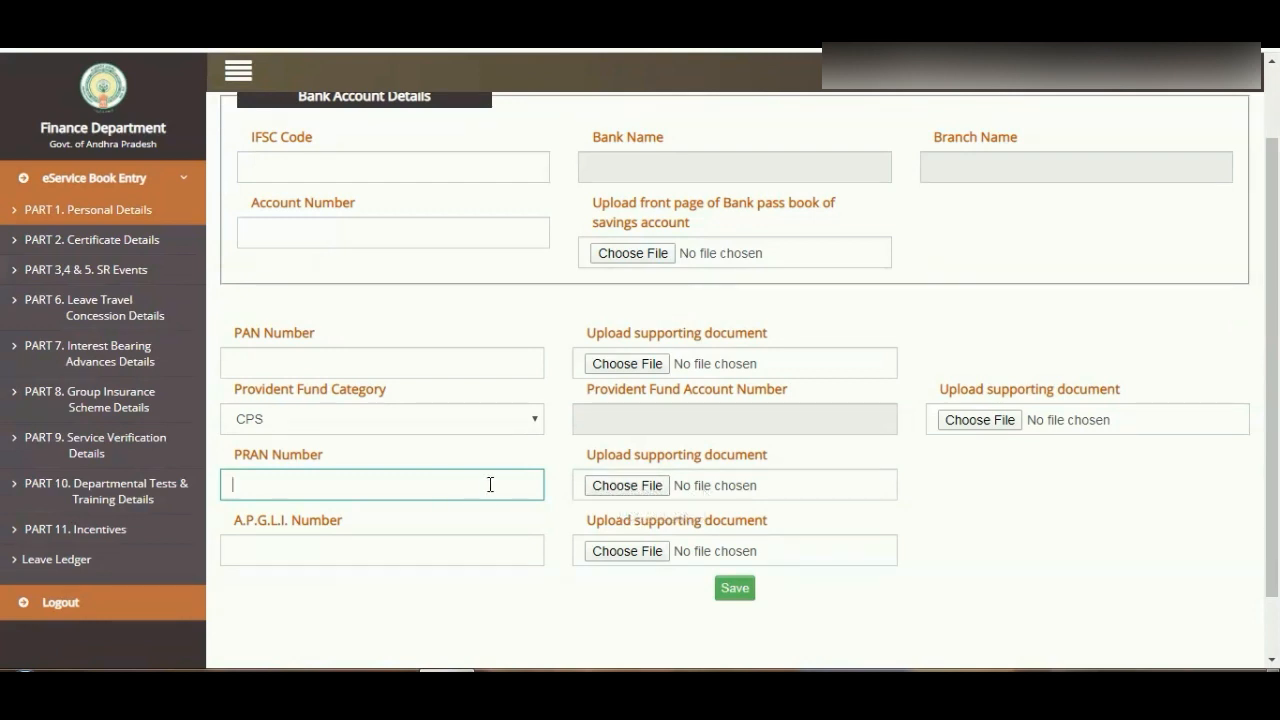
Change the Provident Fund Category to ZPPF and set its District to EAST GODAVARI
{"action": "left_click", "coordinate": [391, 420]}
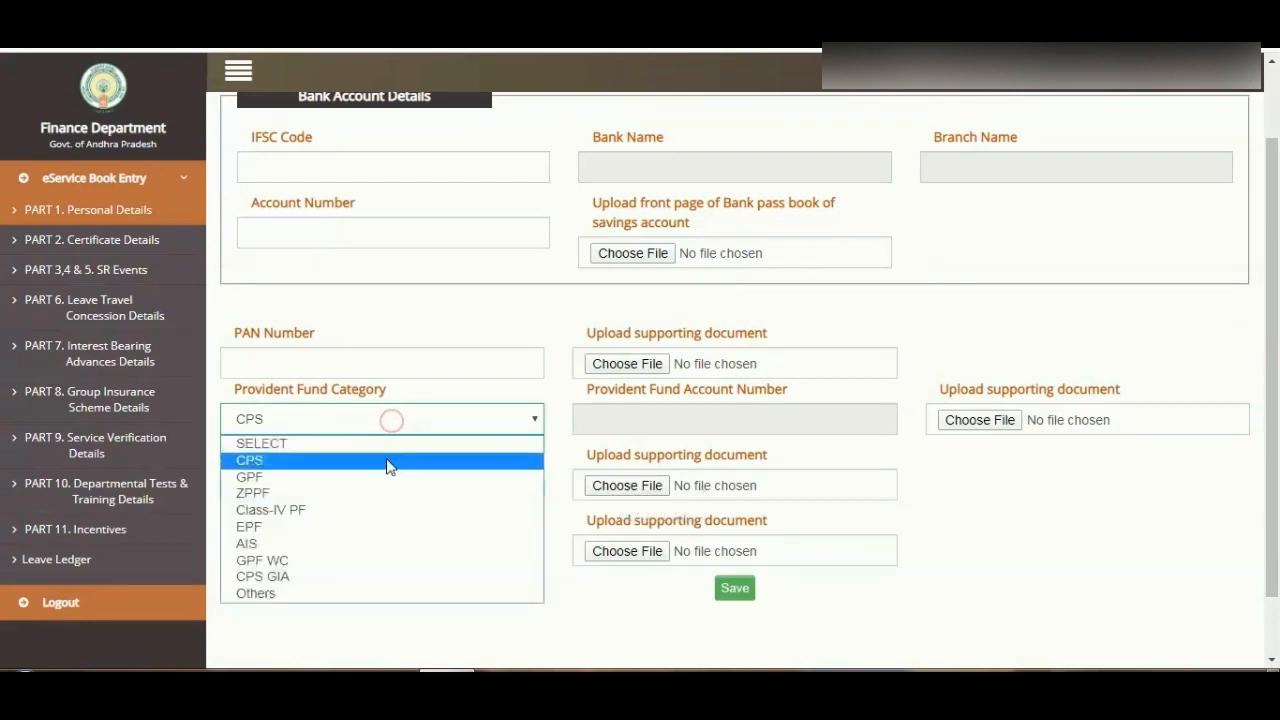
{"action": "left_click", "coordinate": [388, 493]}
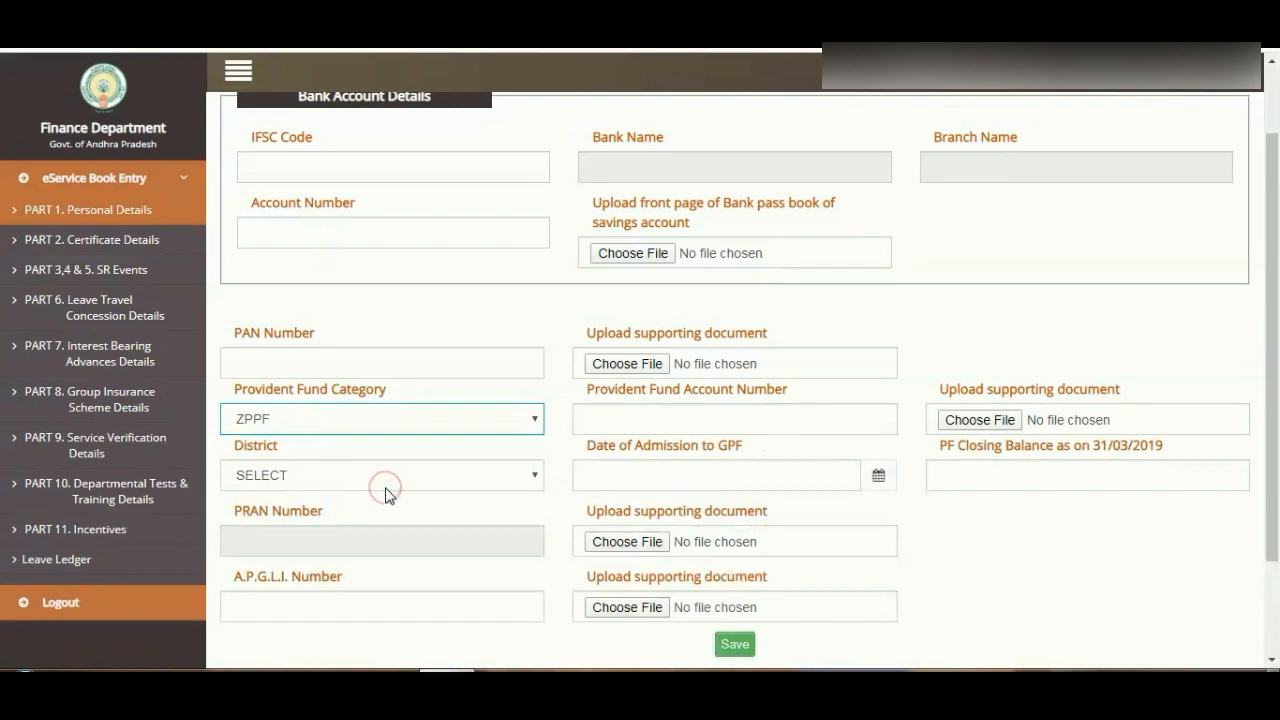
{"action": "left_click", "coordinate": [384, 479]}
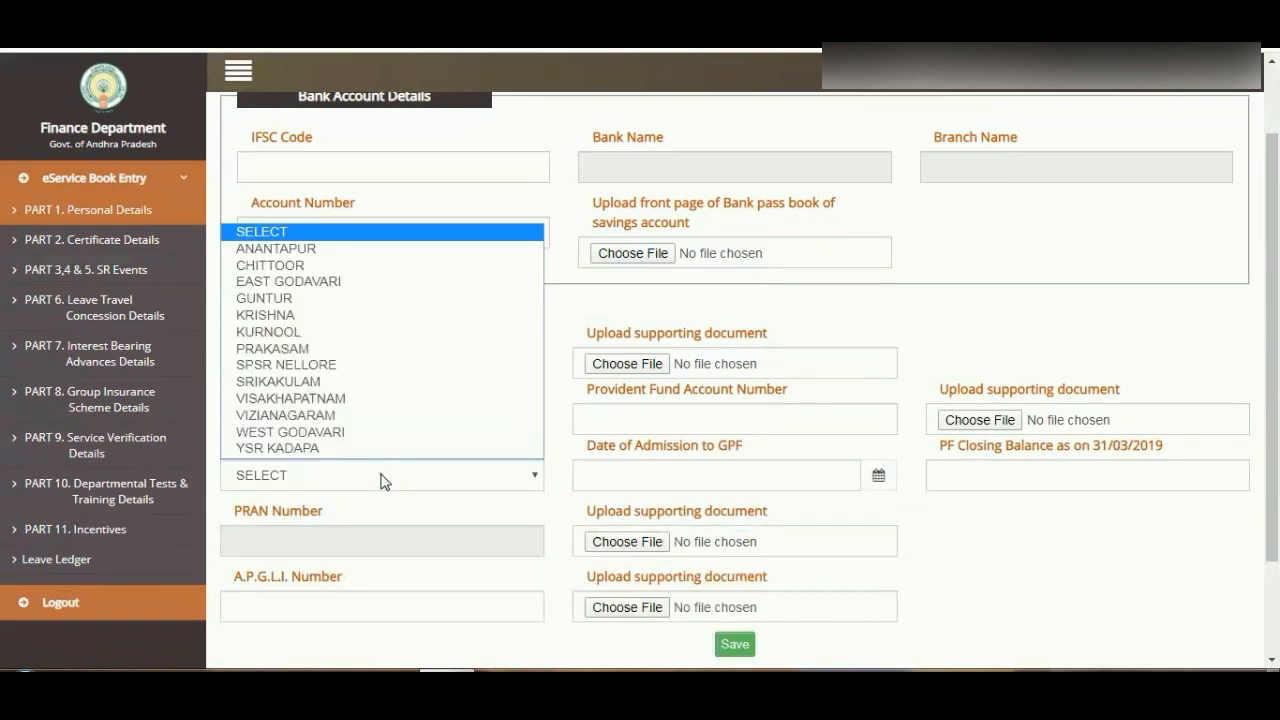
{"action": "left_click", "coordinate": [351, 285]}
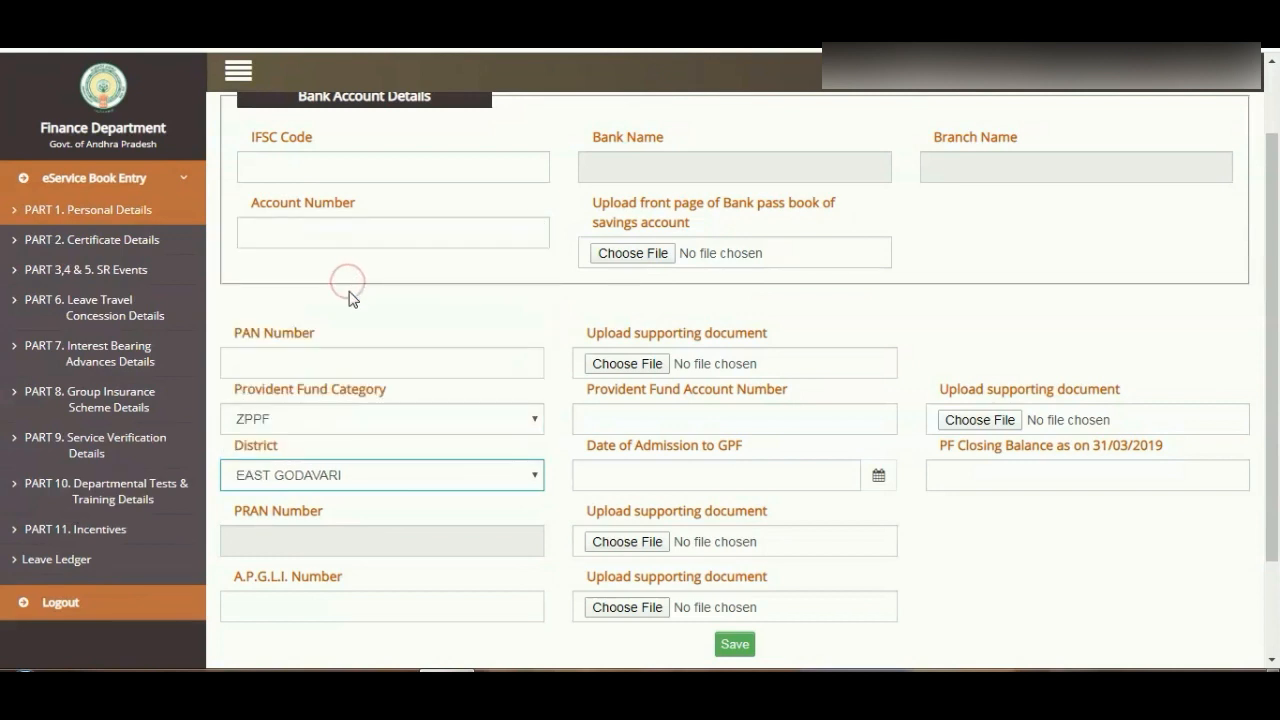
Review the Provident Fund Account Number, GPF admission date and PF closing balance fields, closing the Windows color scheme prompt without choosing an option
{"action": "left_click", "coordinate": [624, 417]}
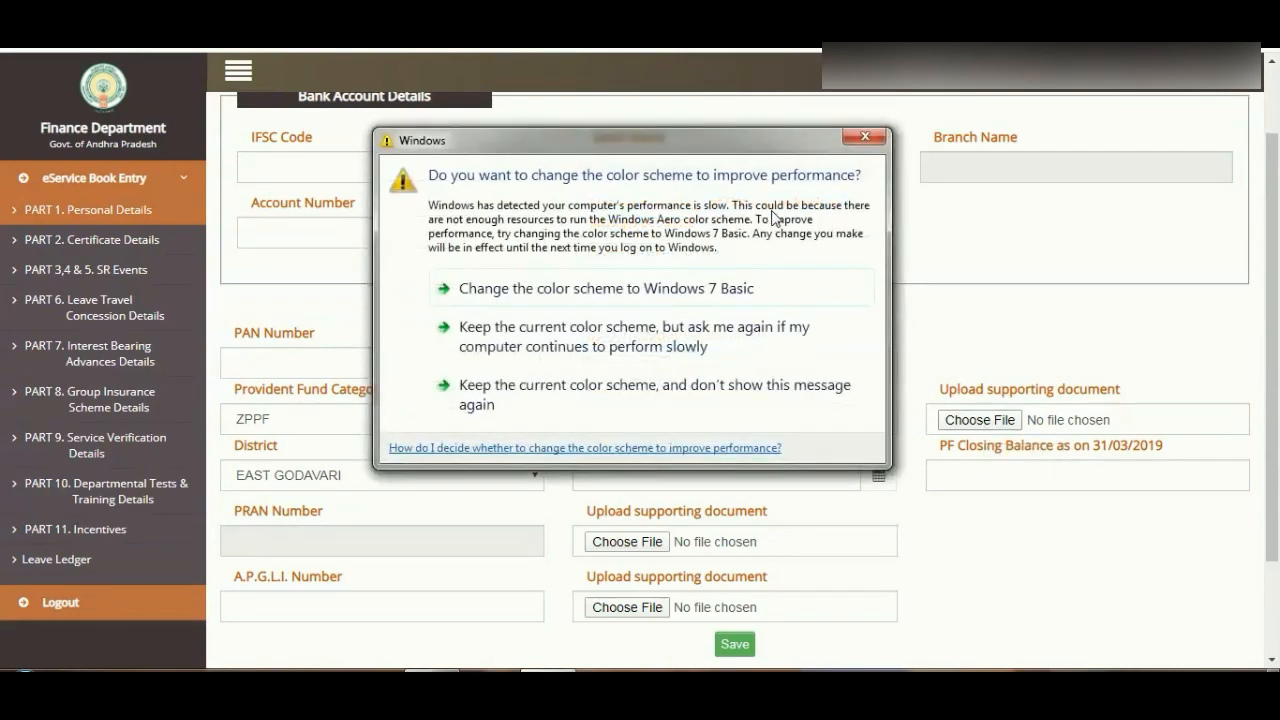
{"action": "left_click", "coordinate": [868, 137]}
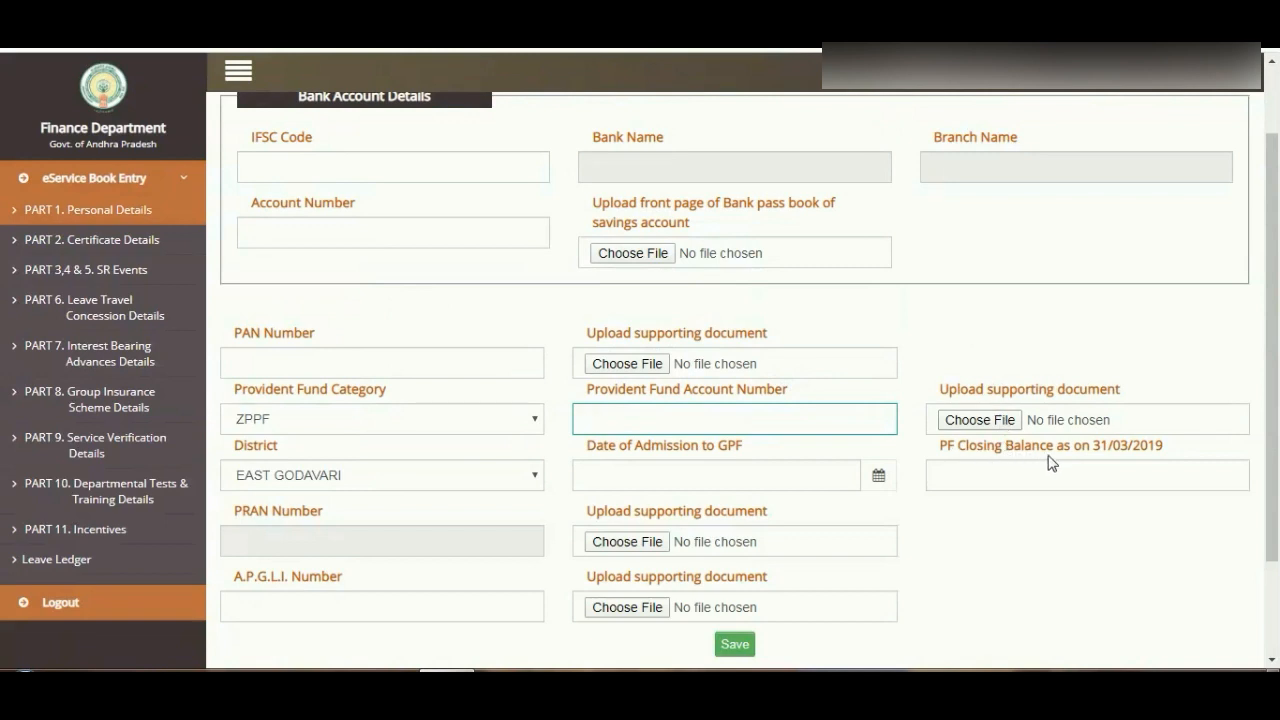
{"action": "left_click_drag", "start_coordinate": [1100, 447], "coordinate": [1168, 452]}
{"action": "left_click", "coordinate": [1115, 476]}
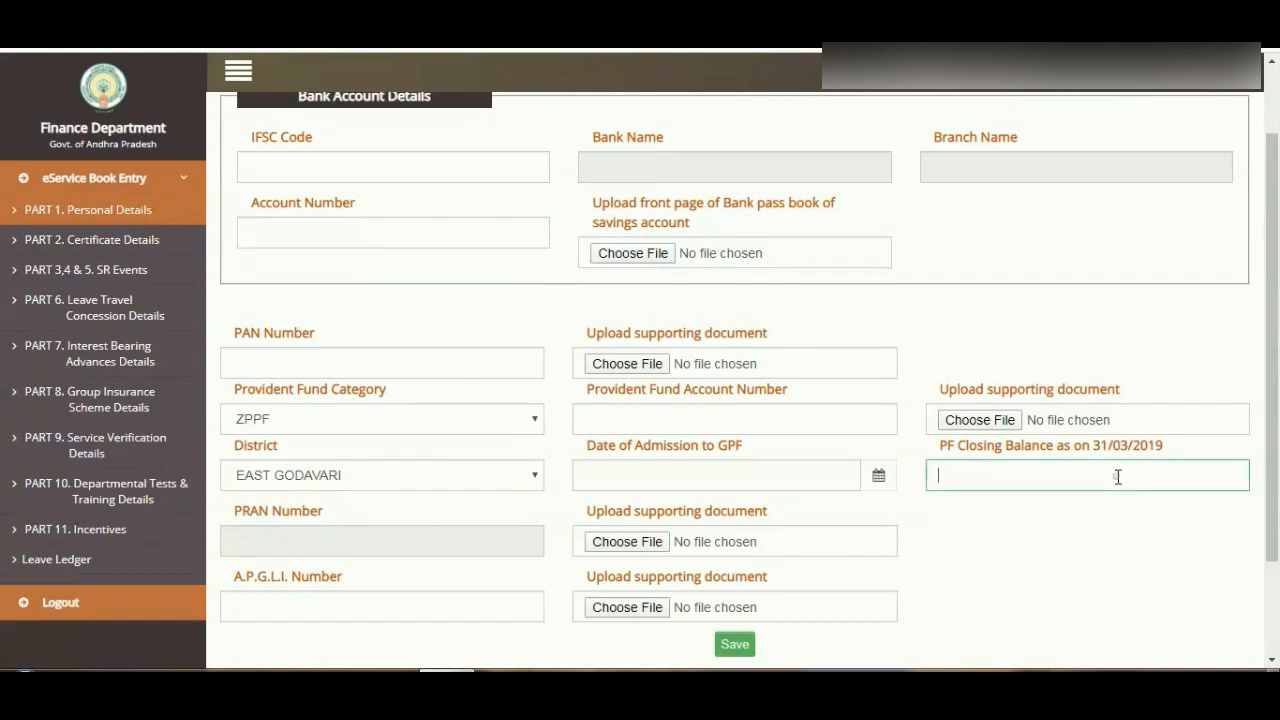
{"action": "left_click", "coordinate": [1001, 480]}
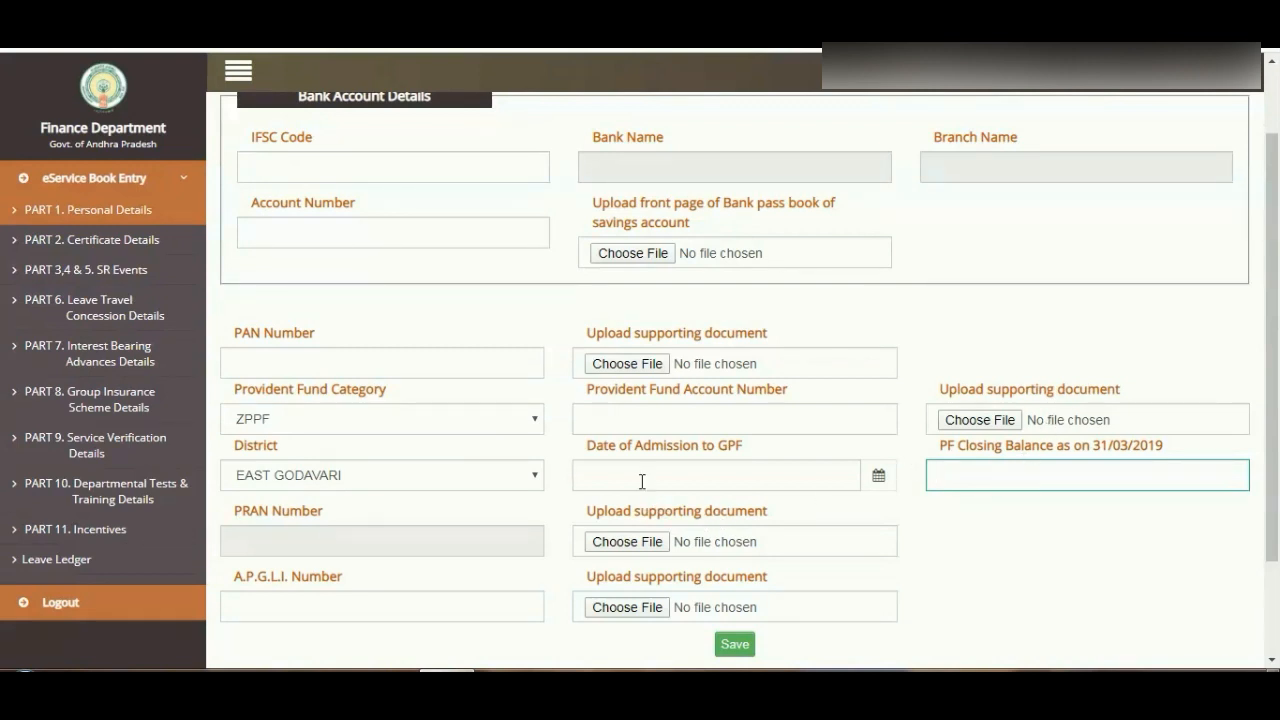
{"action": "scroll", "coordinate": [642, 479], "scroll_direction": "down", "scroll_amount": 1}
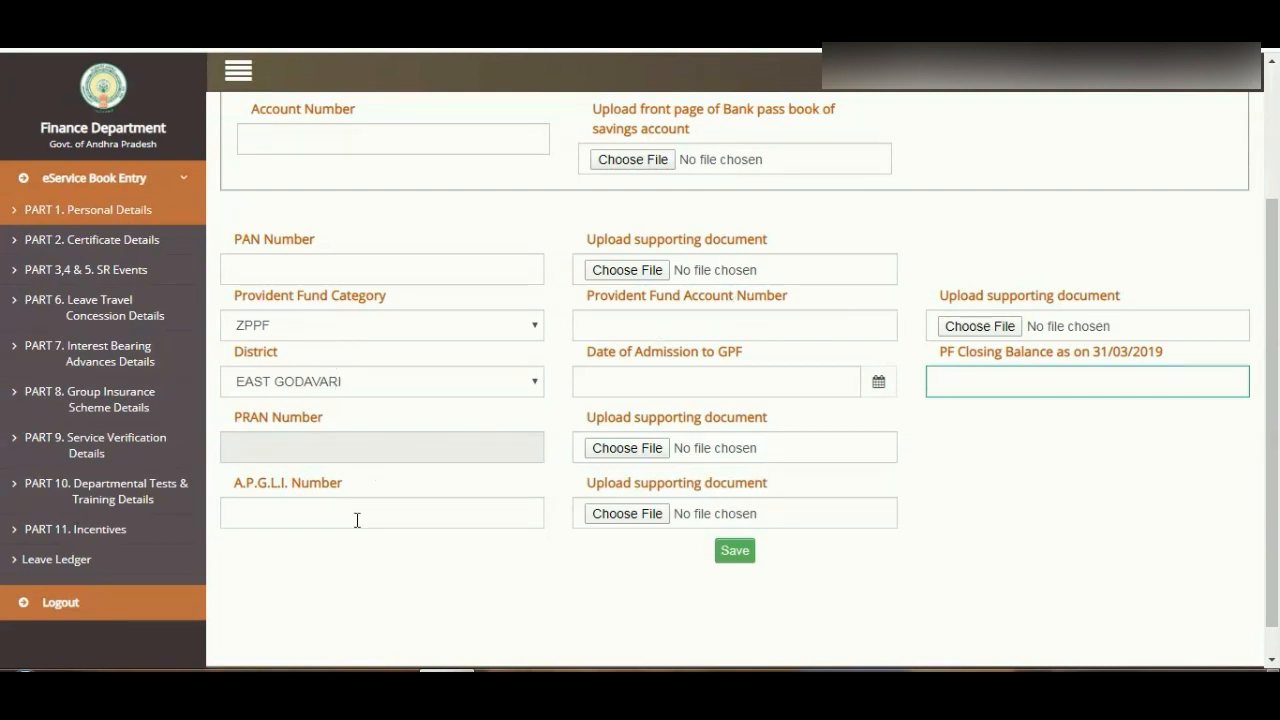
Switch the Provident Fund Category to GPF to check its fields, and return it to CPS
{"action": "left_click", "coordinate": [335, 334]}
{"action": "left_click", "coordinate": [321, 381]}
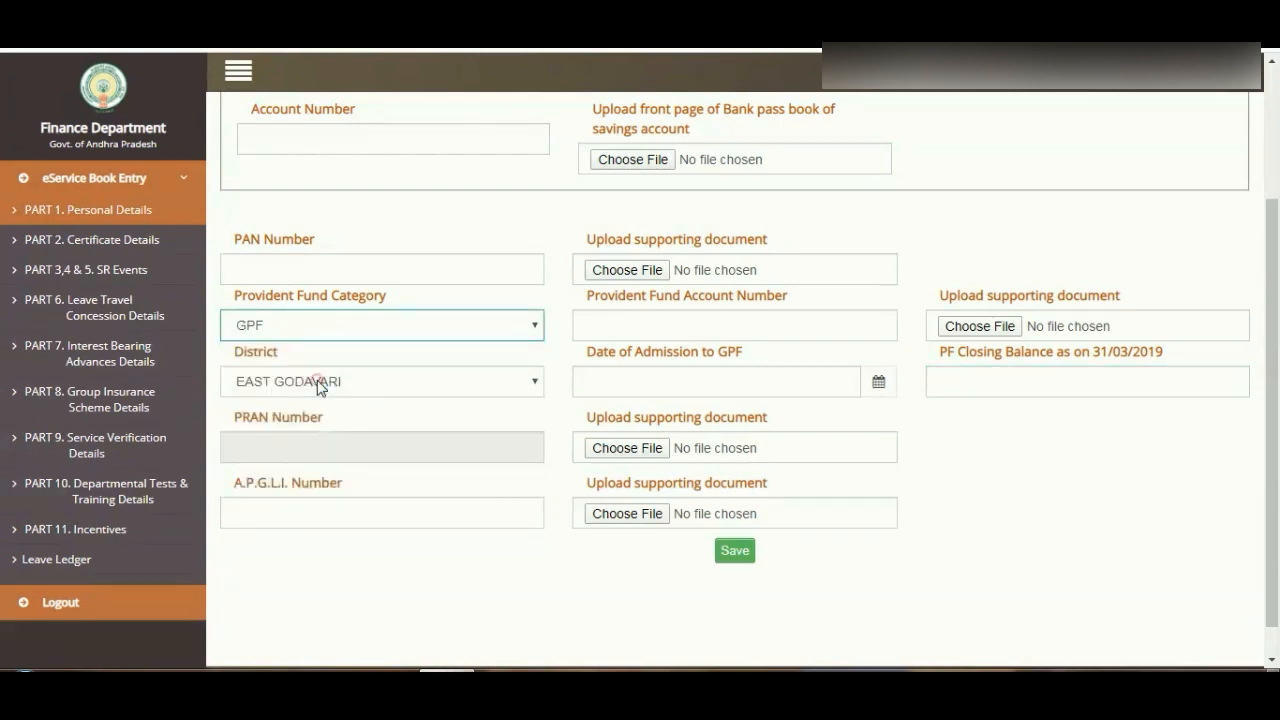
{"action": "left_click", "coordinate": [394, 327]}
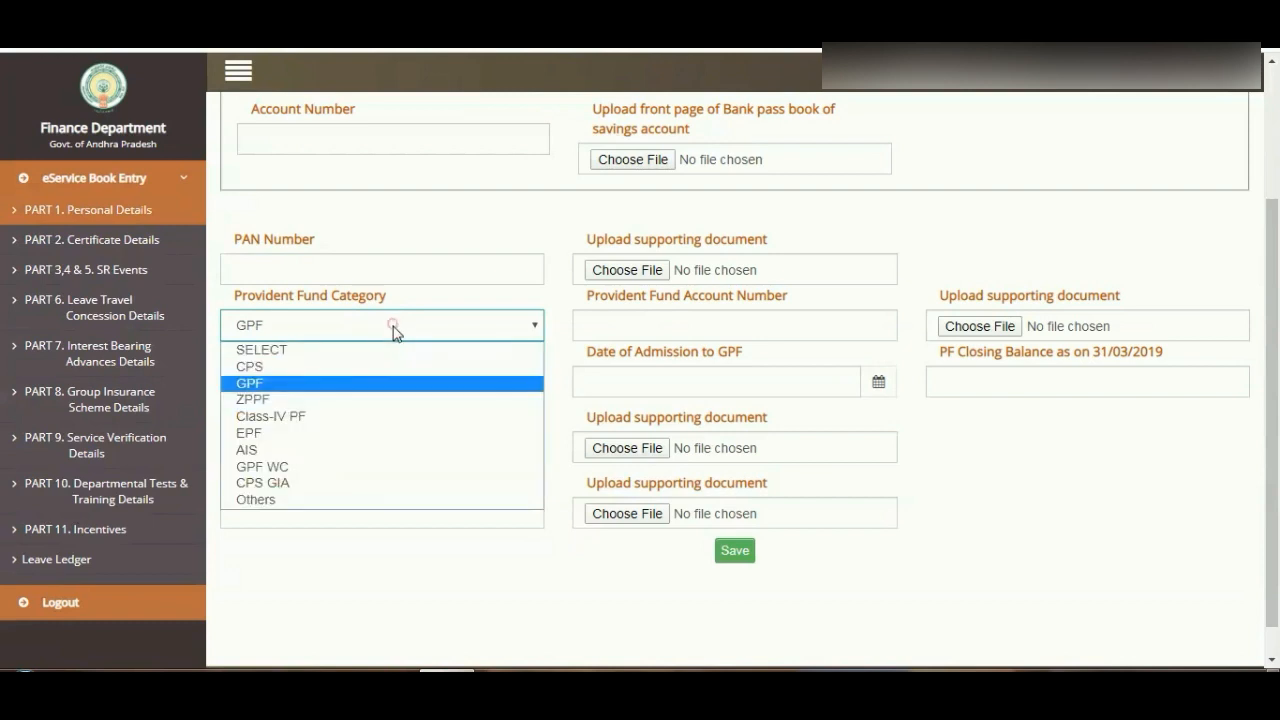
{"action": "left_click", "coordinate": [360, 367]}
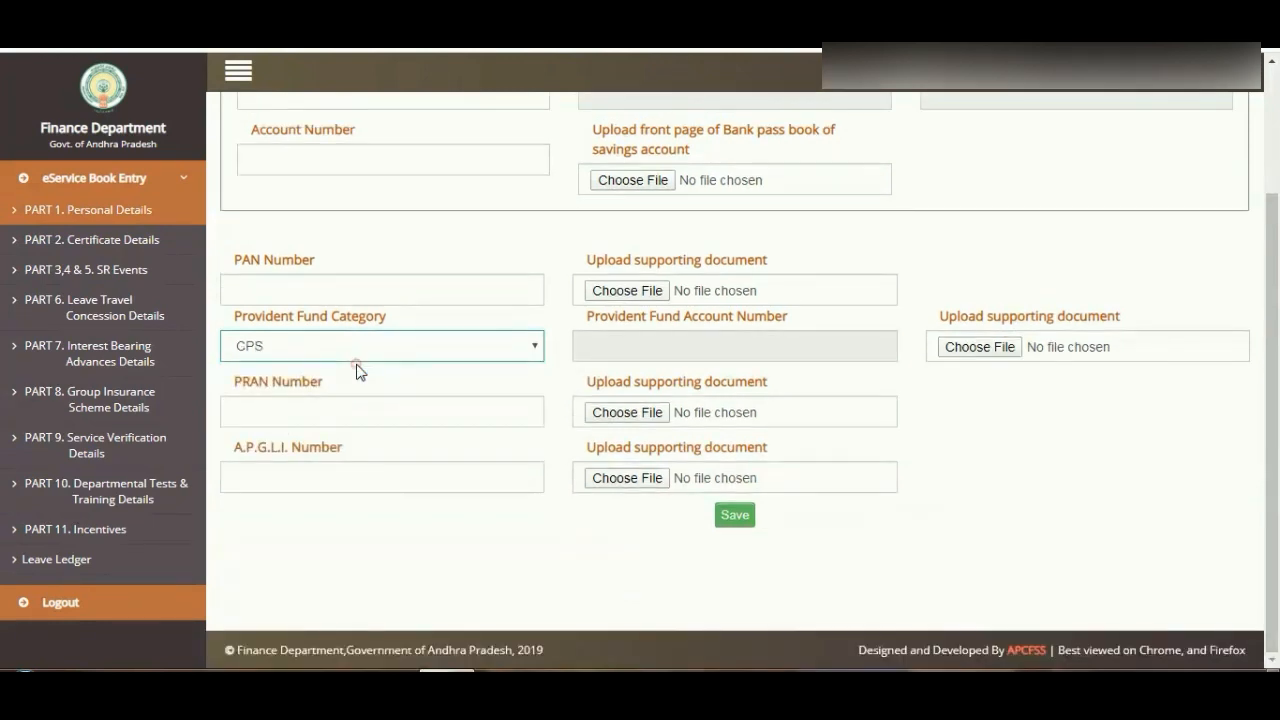
Review the A.P.G.L.I. Number field and the whole account details form without saving, closing the Windows color scheme prompt
{"action": "left_click", "coordinate": [316, 477]}
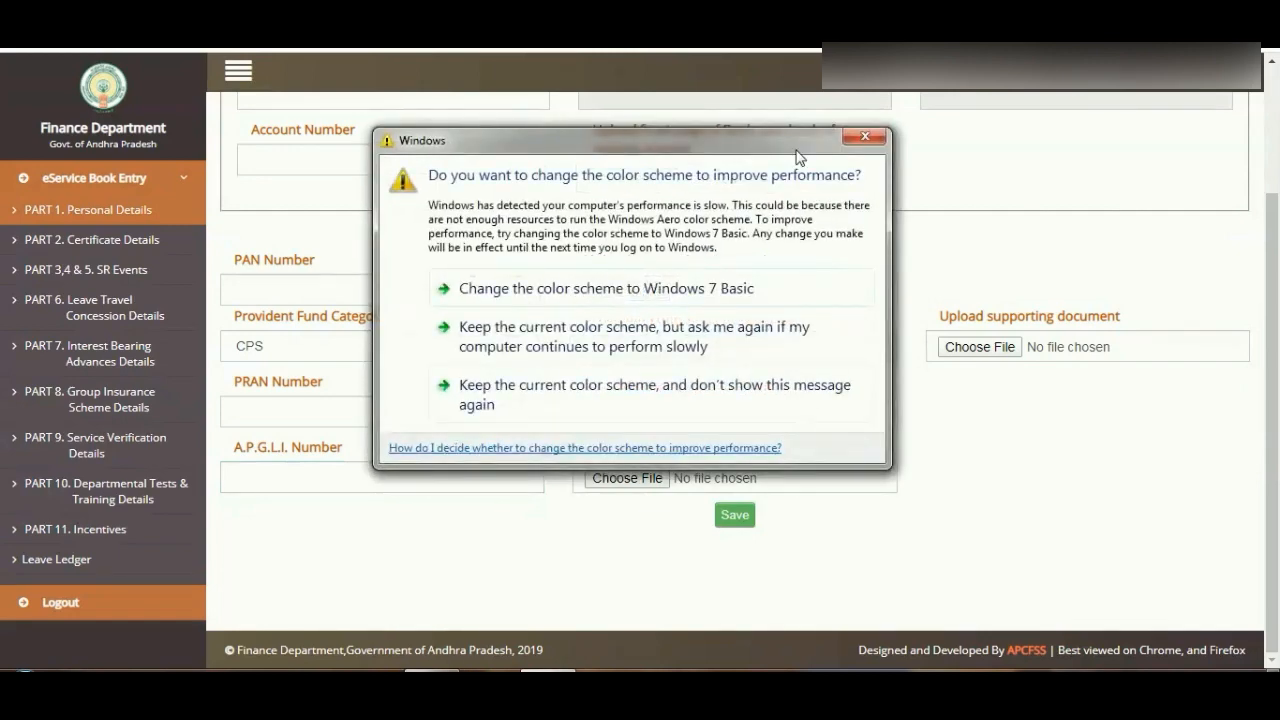
{"action": "left_click", "coordinate": [862, 138]}
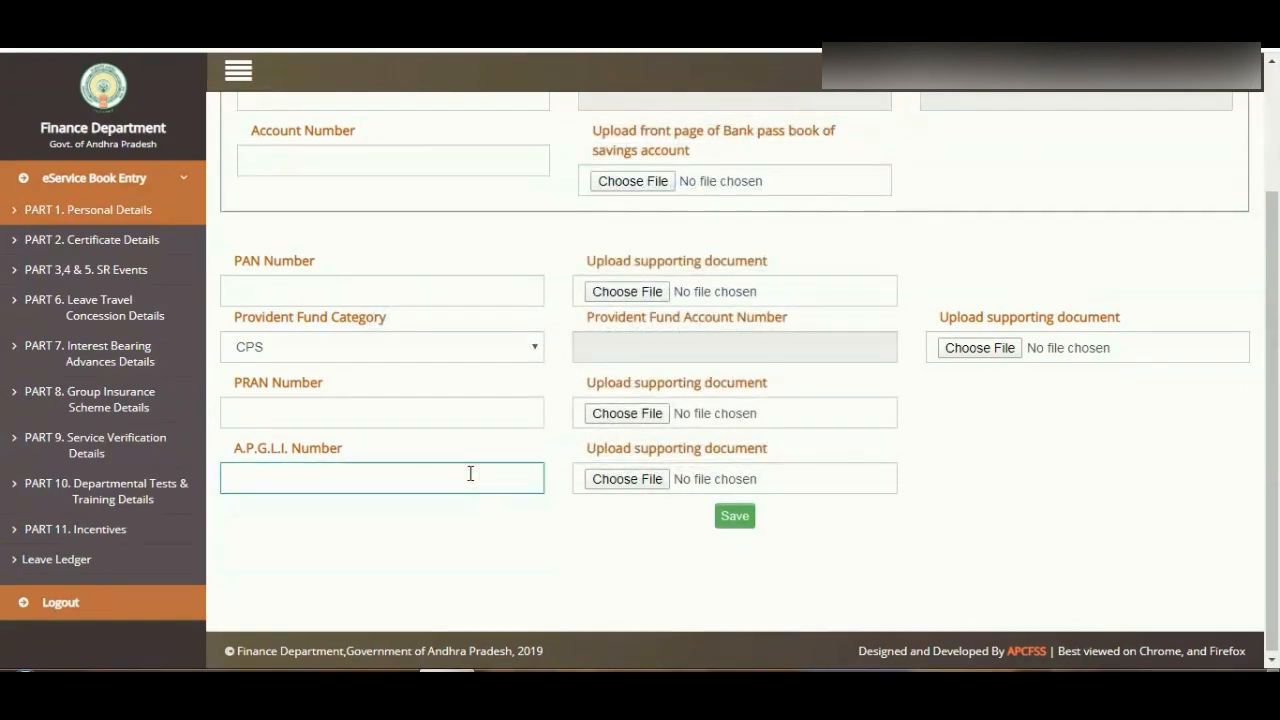
{"action": "scroll", "coordinate": [472, 470], "scroll_direction": "up", "scroll_amount": 2}
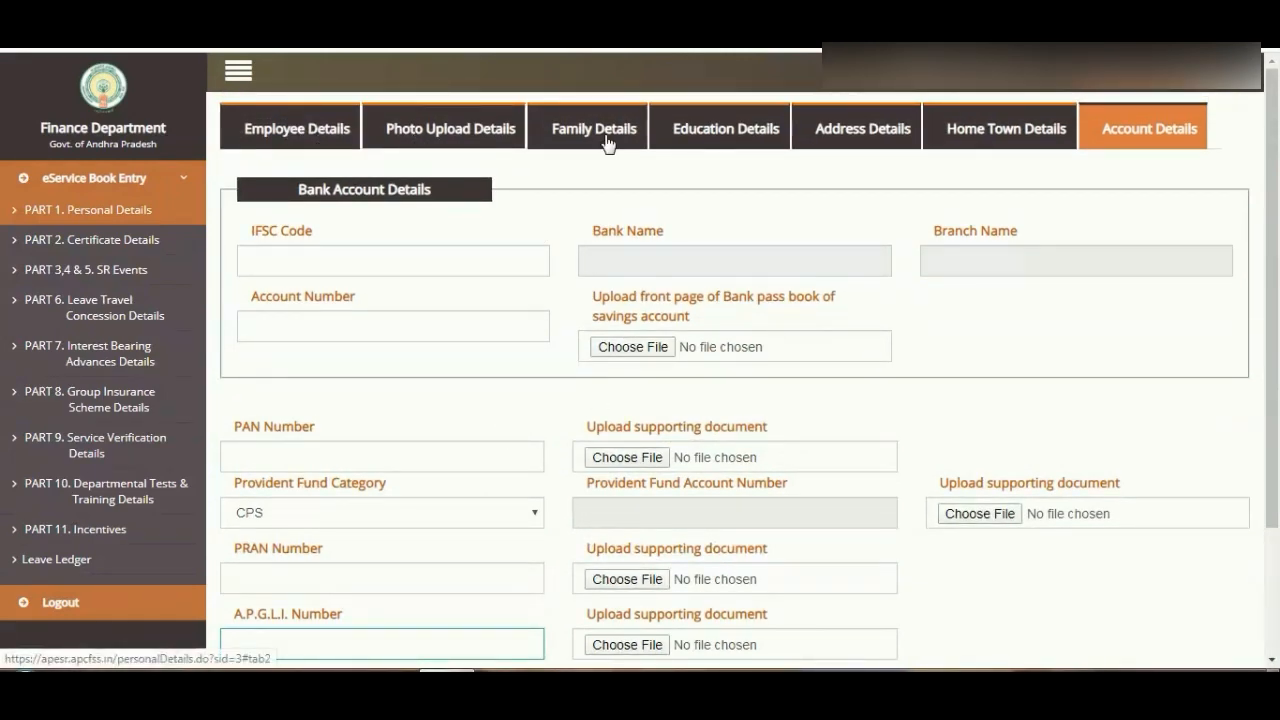
{"action": "scroll", "coordinate": [817, 182], "scroll_direction": "down", "scroll_amount": 2}
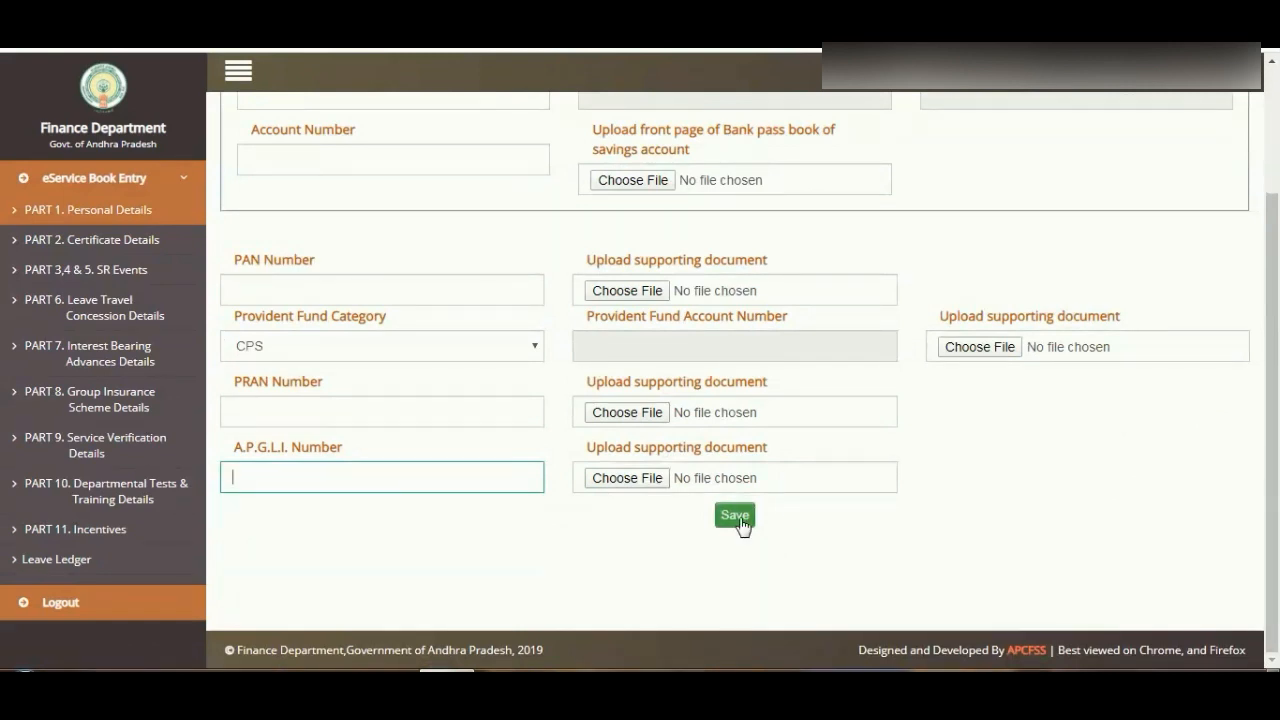
{"action": "scroll", "coordinate": [731, 470], "scroll_direction": "up", "scroll_amount": 2}
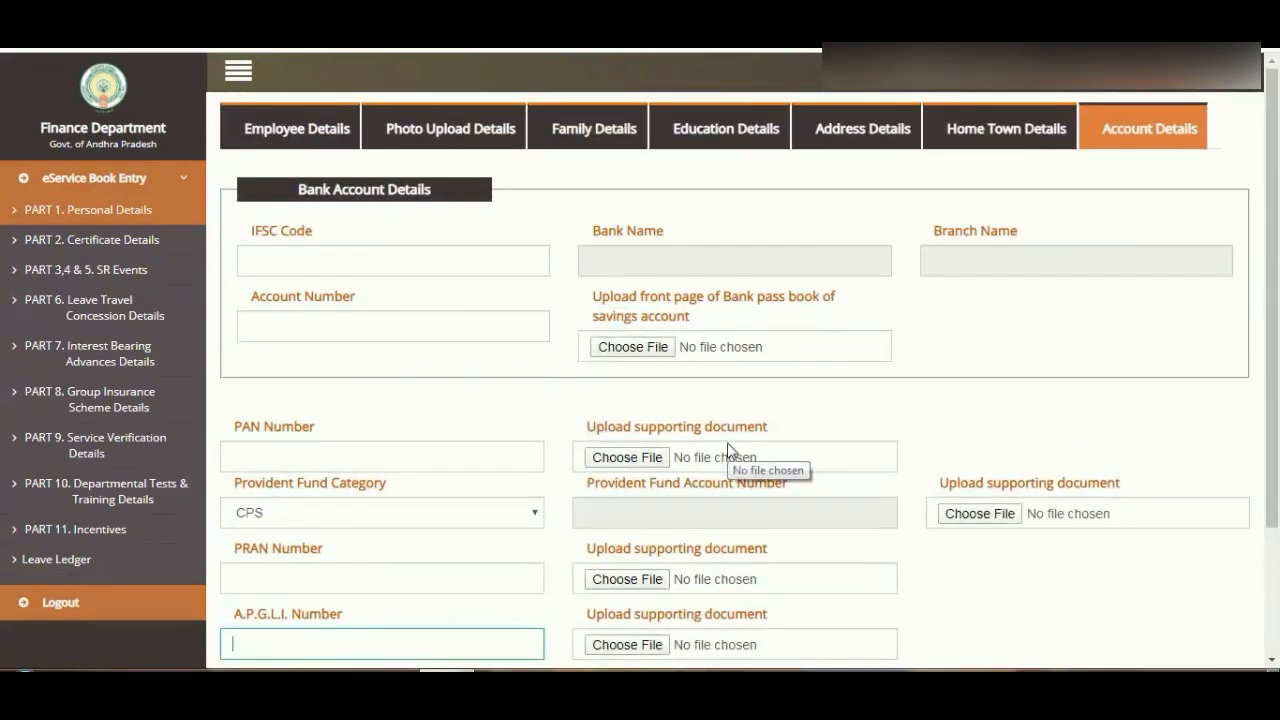